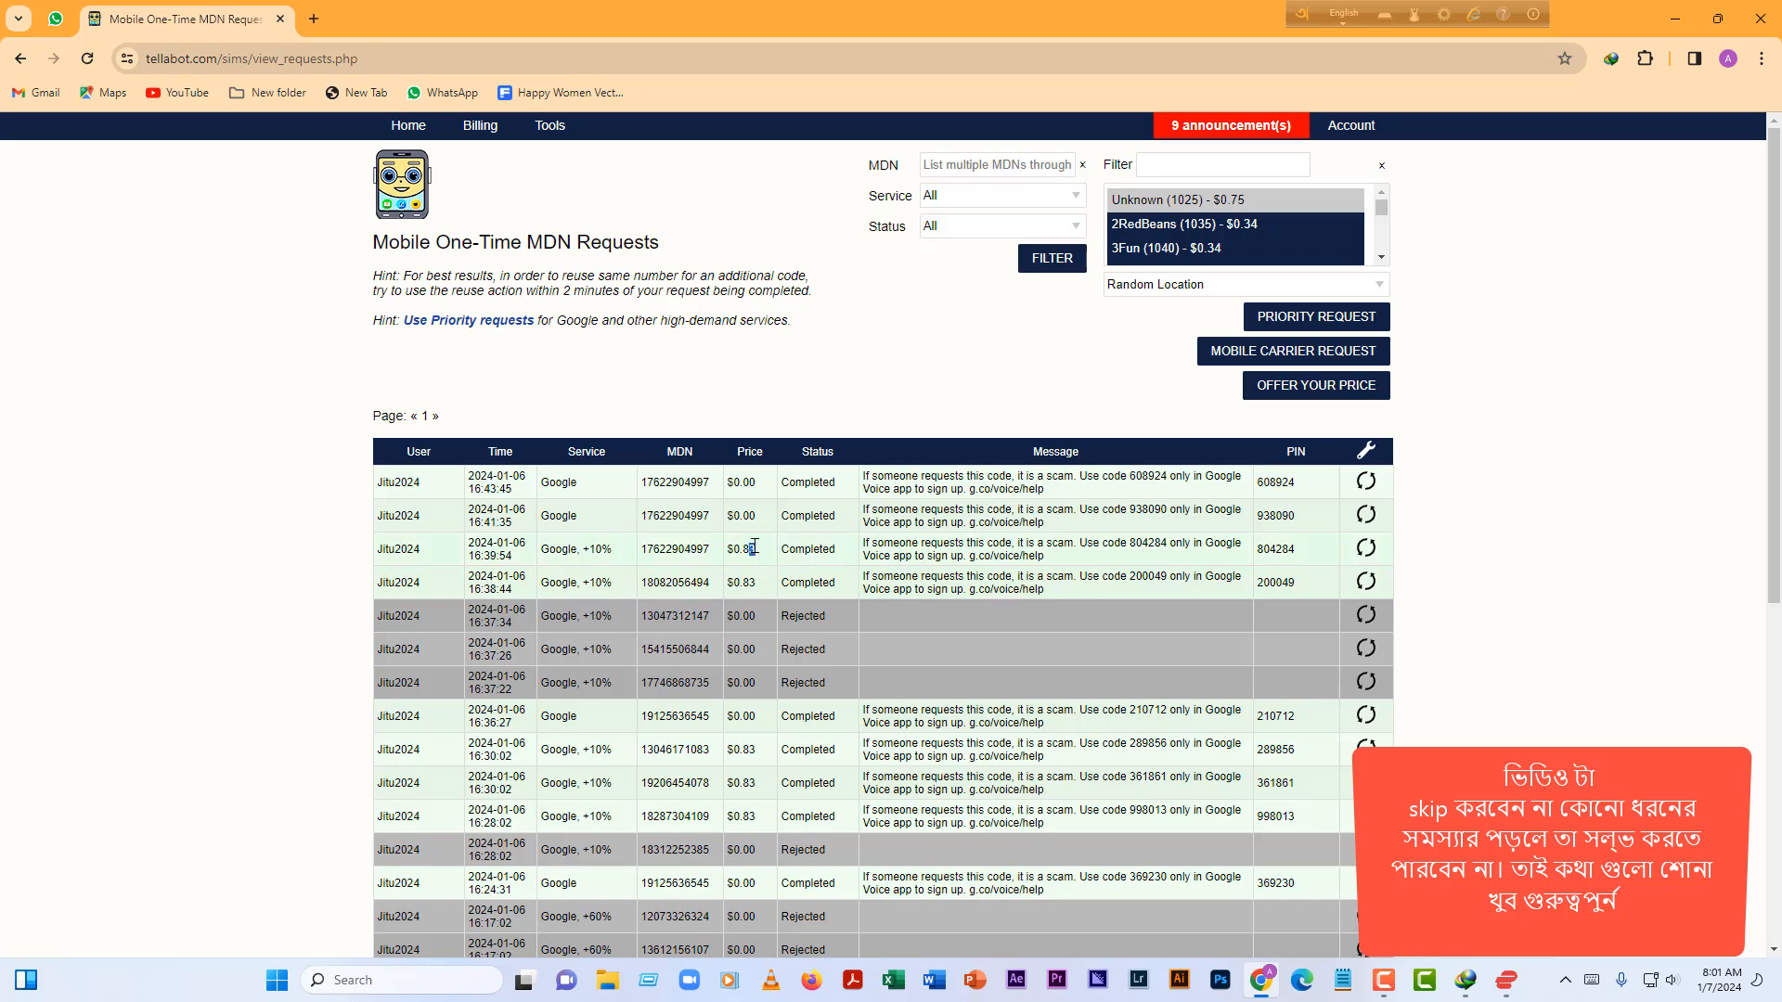
Review the listed request prices ($0.00, $0.83) in the Tellabot requests table
left_click_drag(758, 516, 742, 518)
left_click(773, 560)
left_click_drag(758, 592, 743, 589)
left_click_drag(756, 816, 729, 716)
left_click_drag(756, 583, 715, 489)
scroll(694, 481, "down", 5)
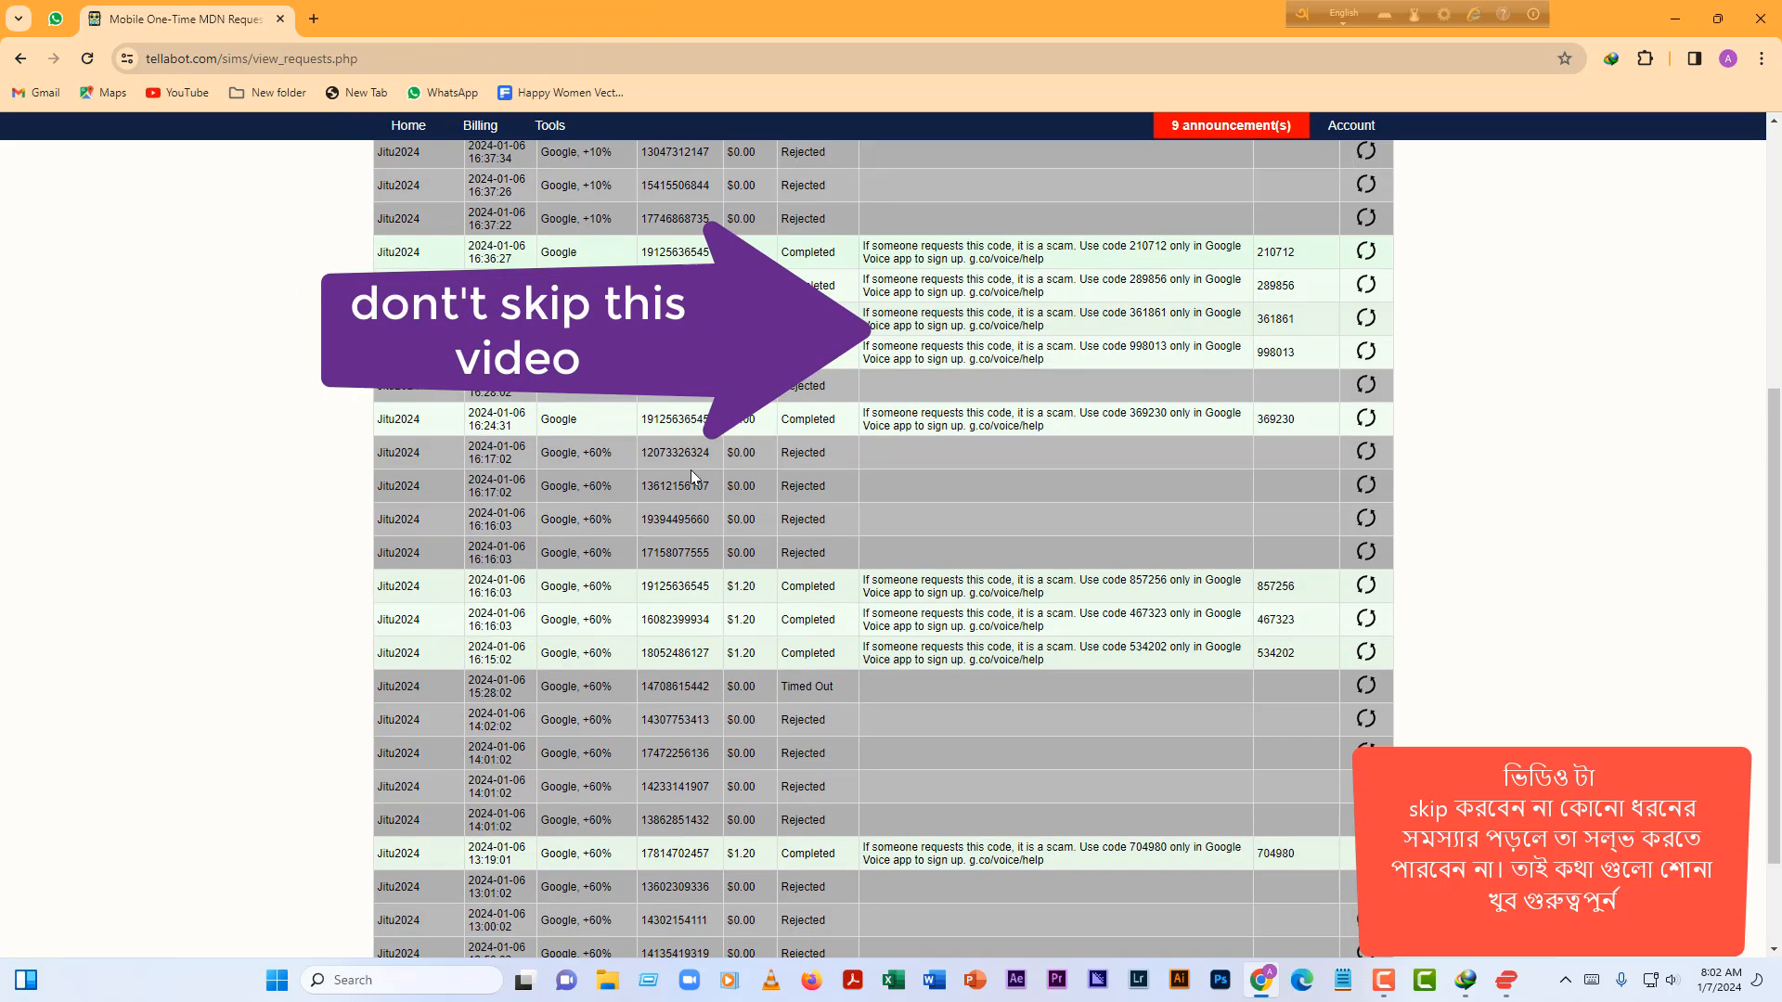
scroll(730, 478, "up", 5)
left_click(1018, 415)
Filter services by 'Googl', pick Google » GVoice, and set a 28% priority markup ($0.96)
left_click(1216, 165)
type("Googl")
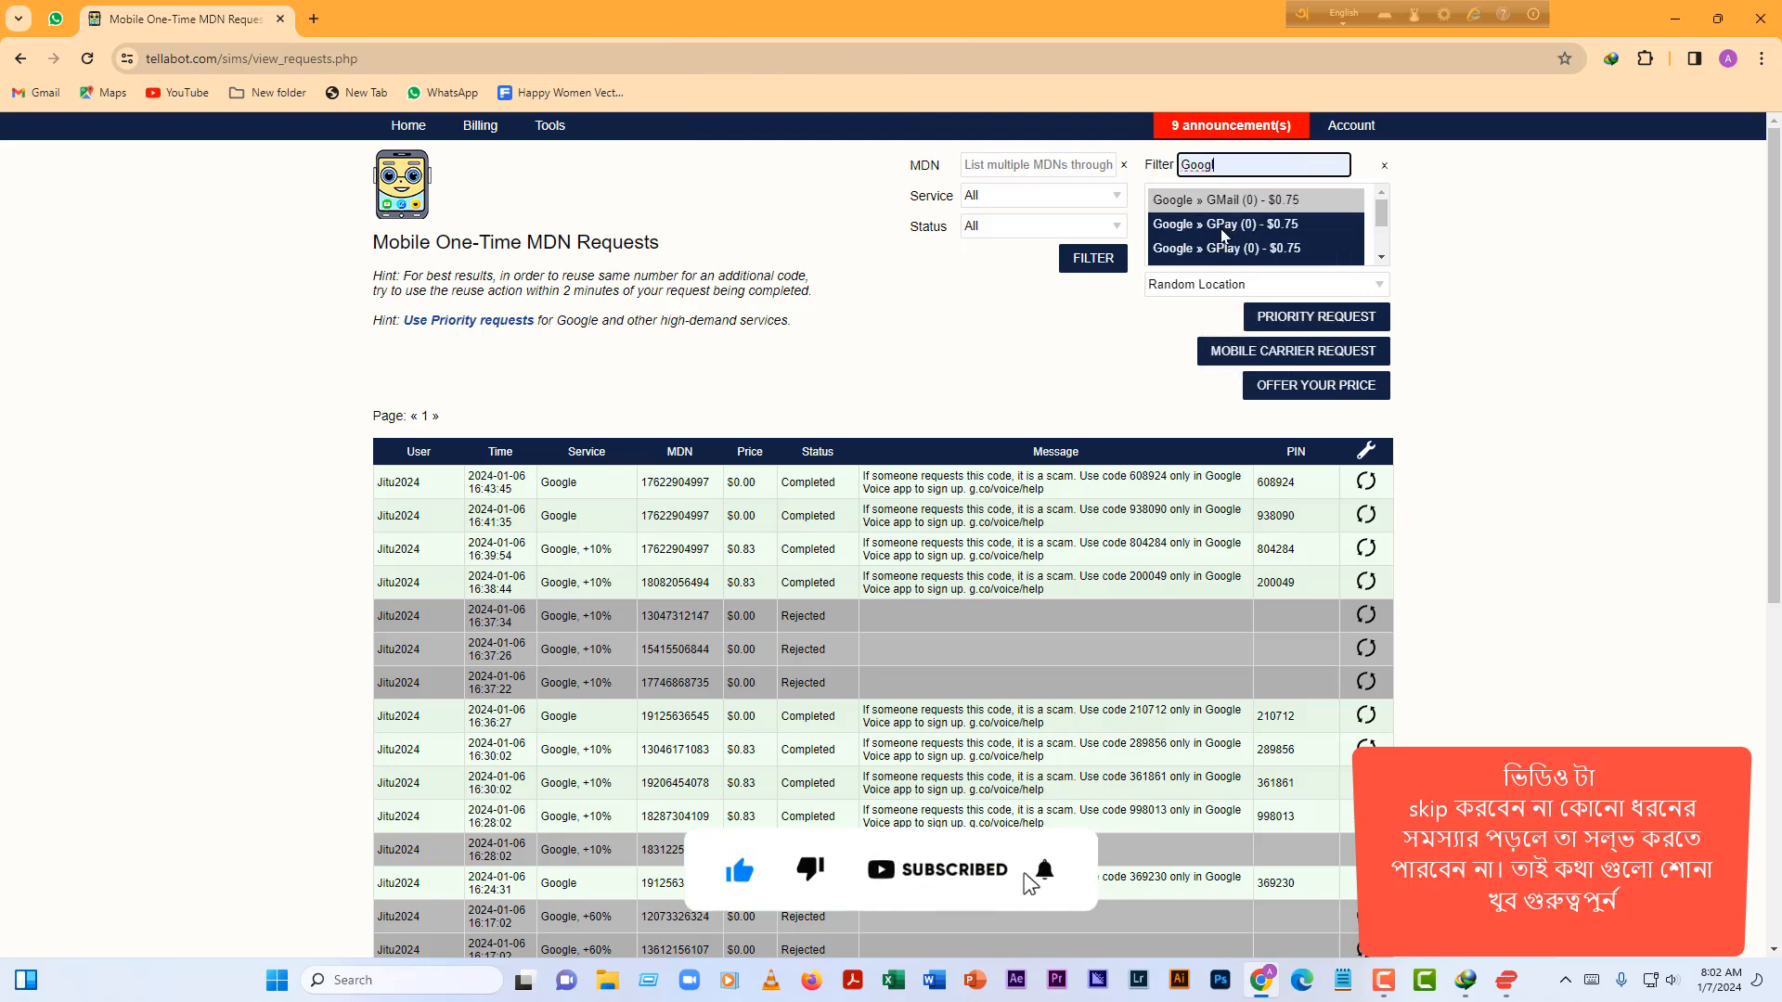
scroll(1234, 261, "down", 1)
left_click(1244, 202)
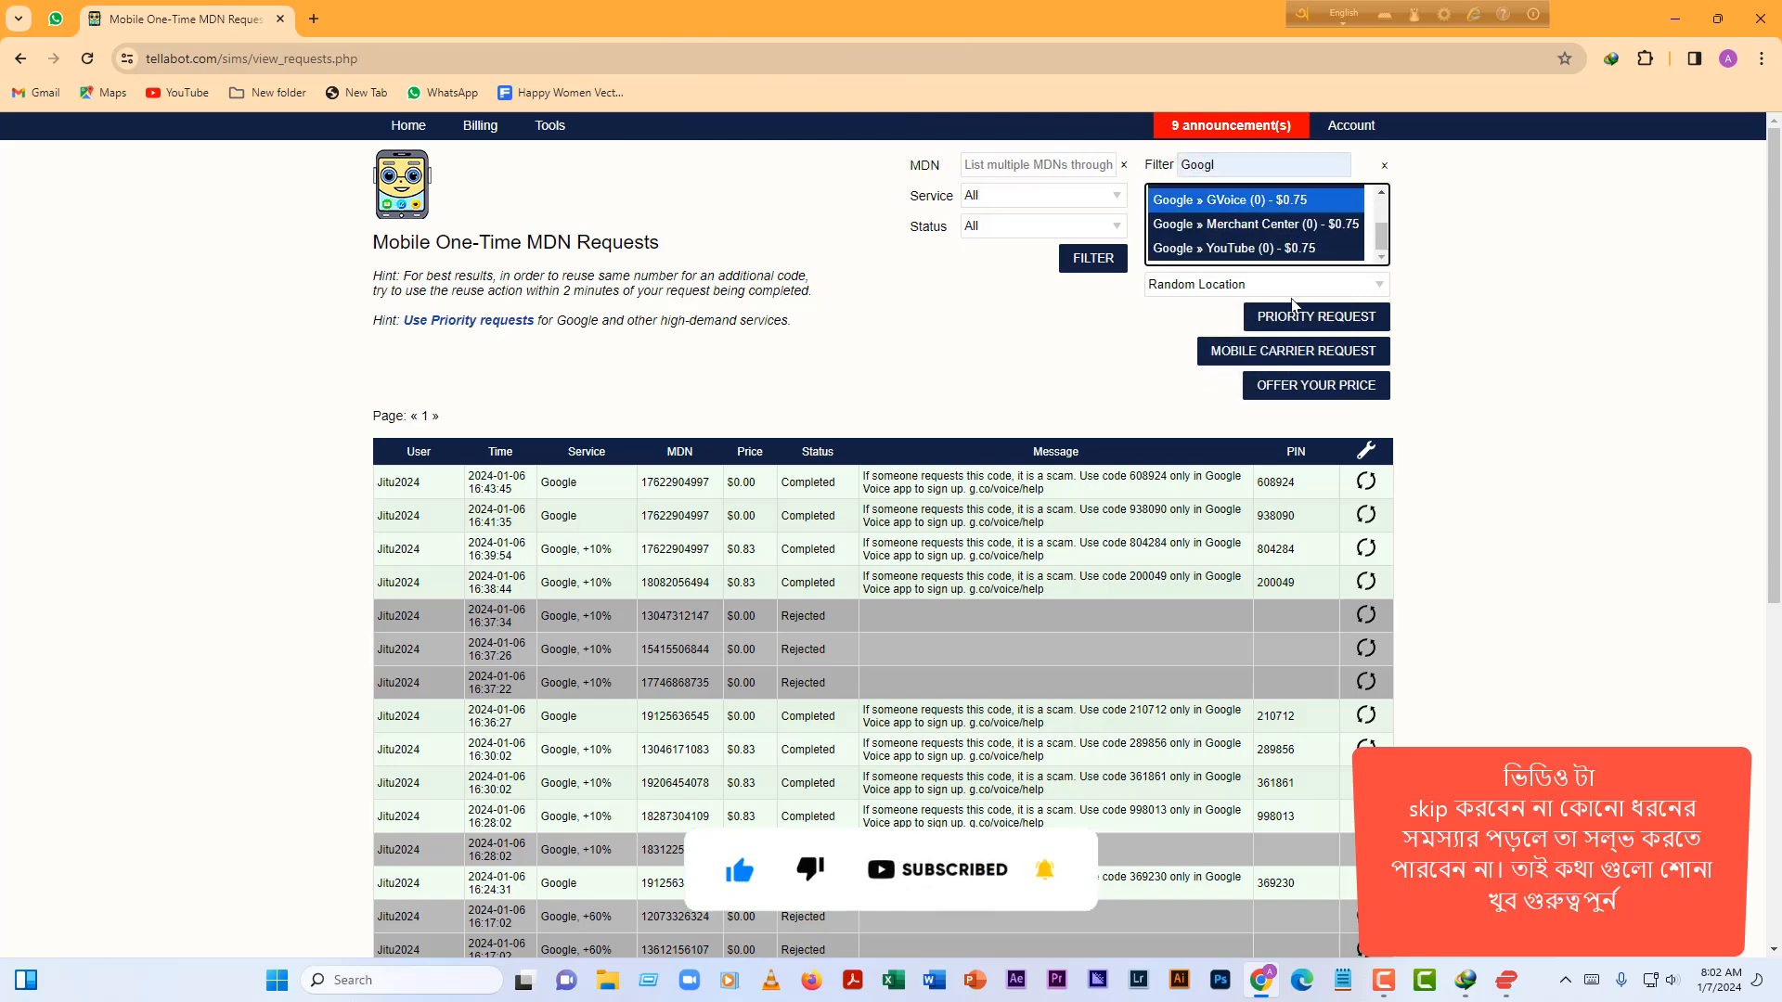
left_click(1295, 318)
left_click_drag(842, 291, 778, 295)
type("28")
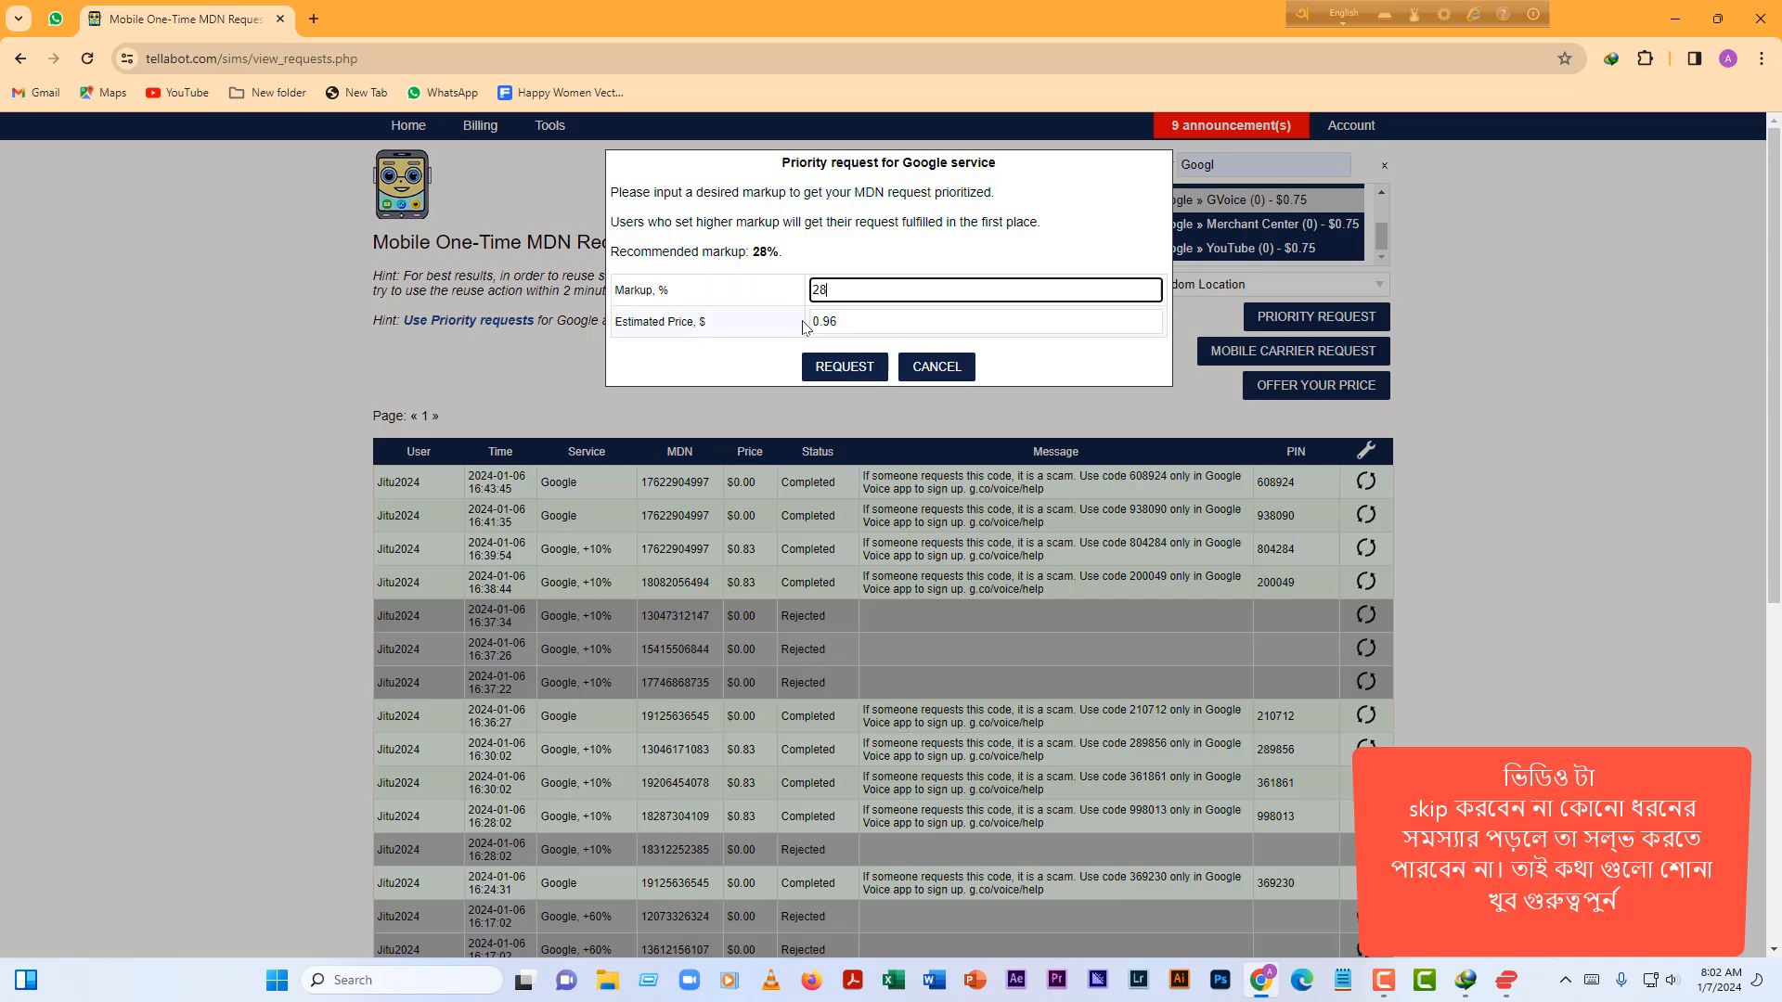
left_click_drag(779, 252, 752, 251)
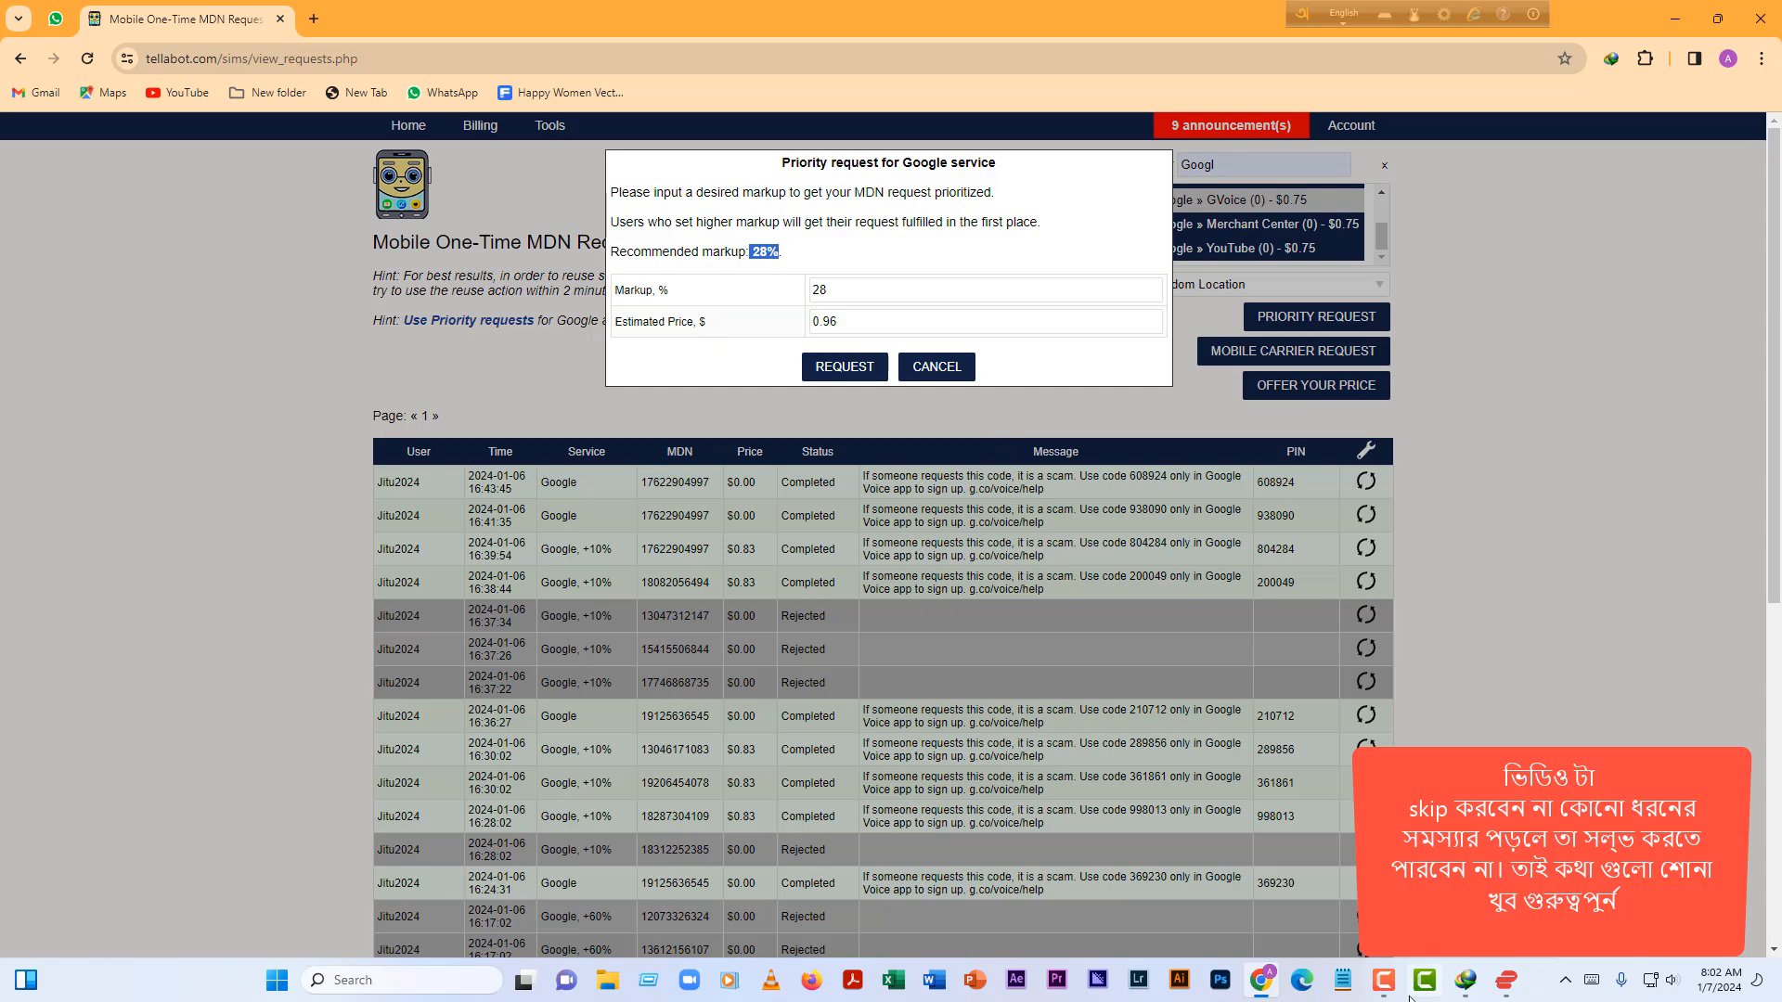
left_click(1384, 982)
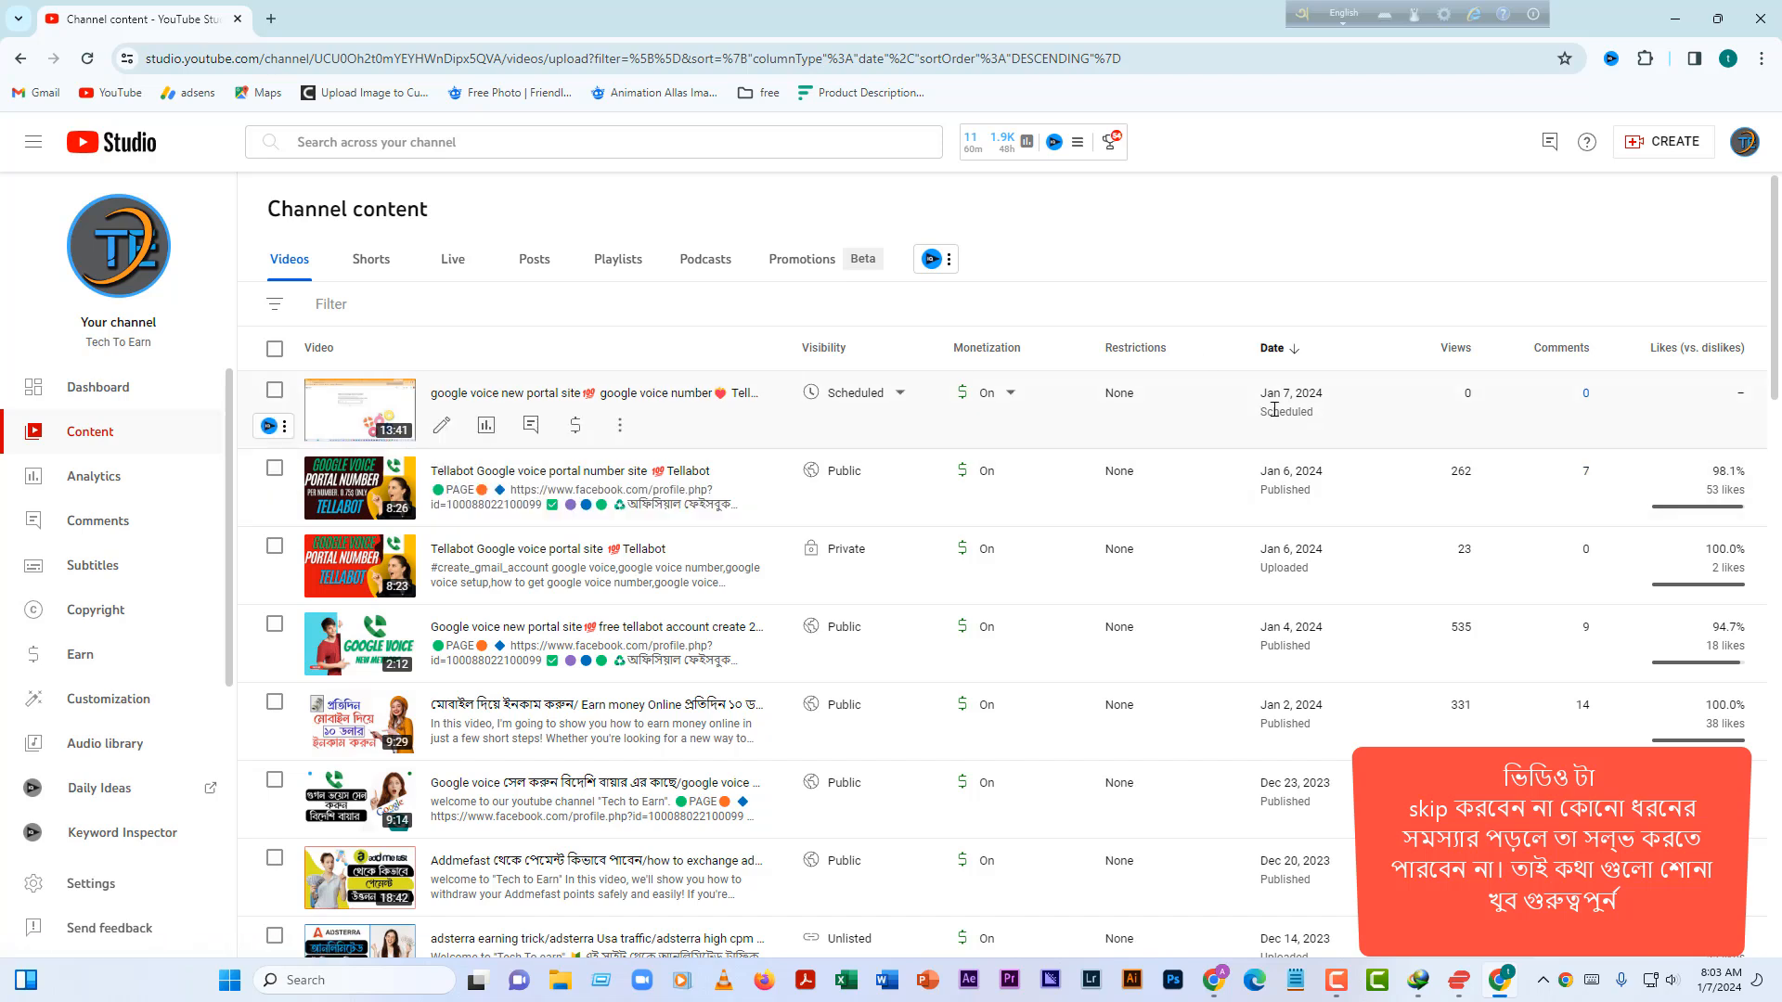
Open the scheduled Google Voice portal video's details and view it on YouTube
left_click(444, 428)
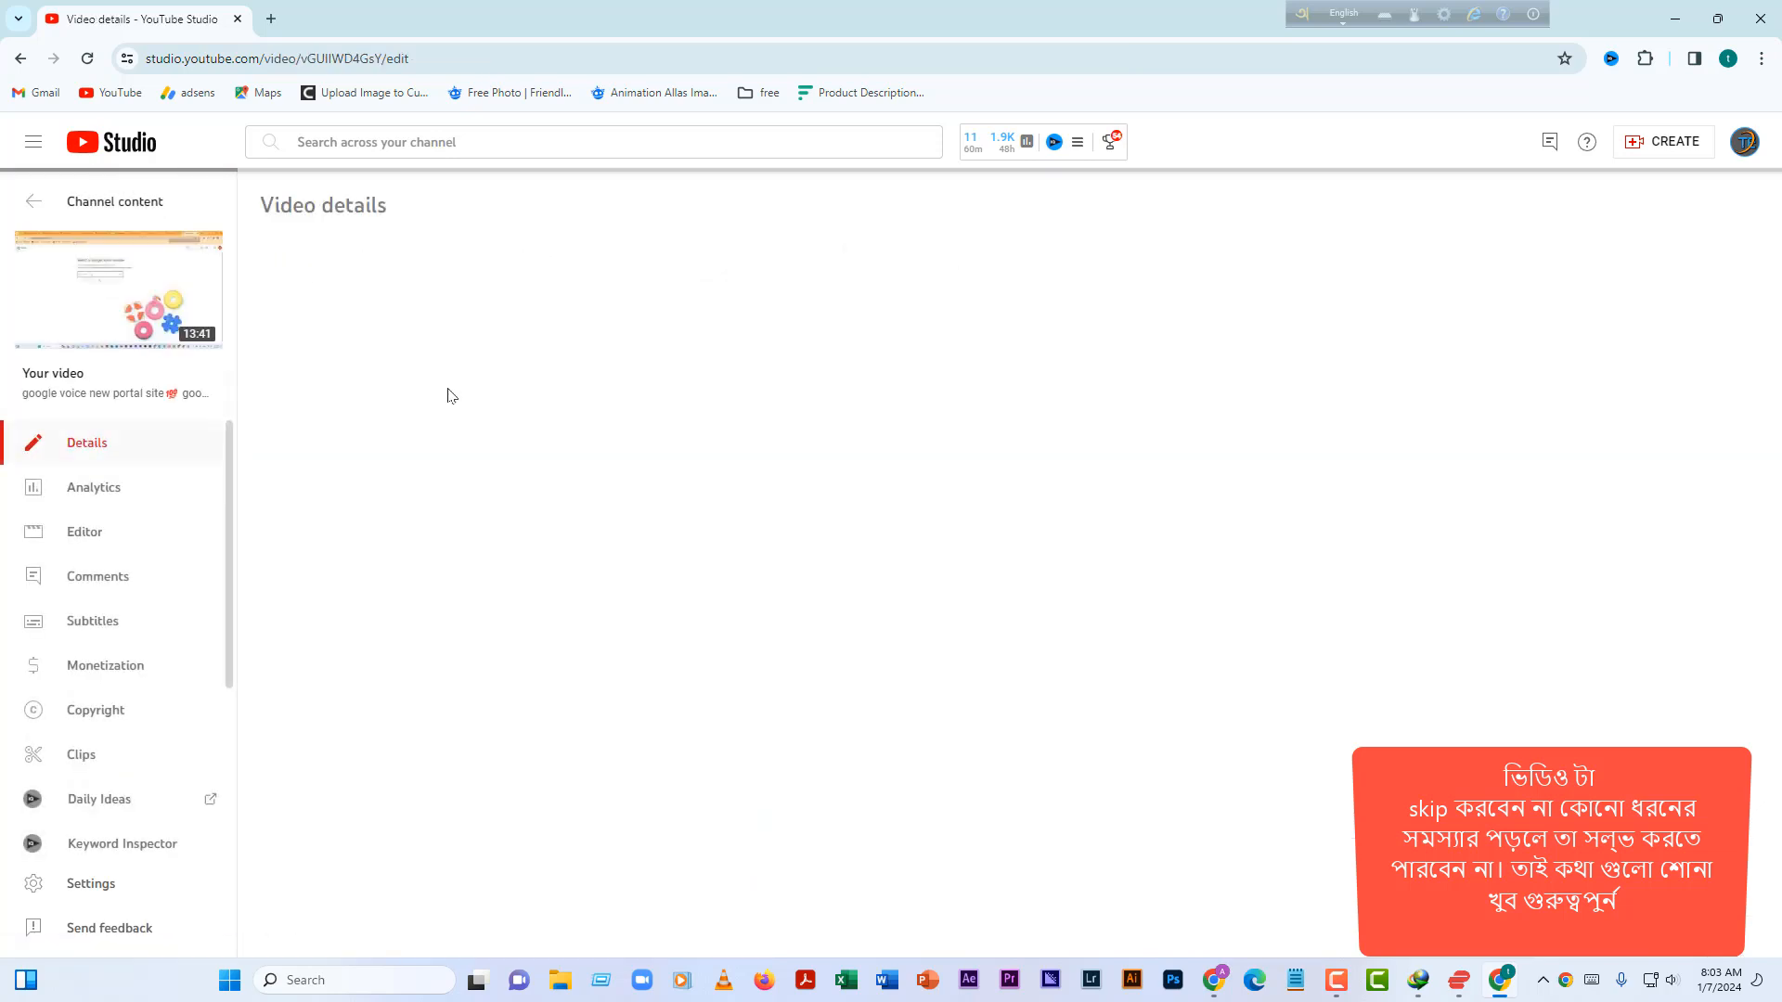
scroll(811, 500, "down", 5)
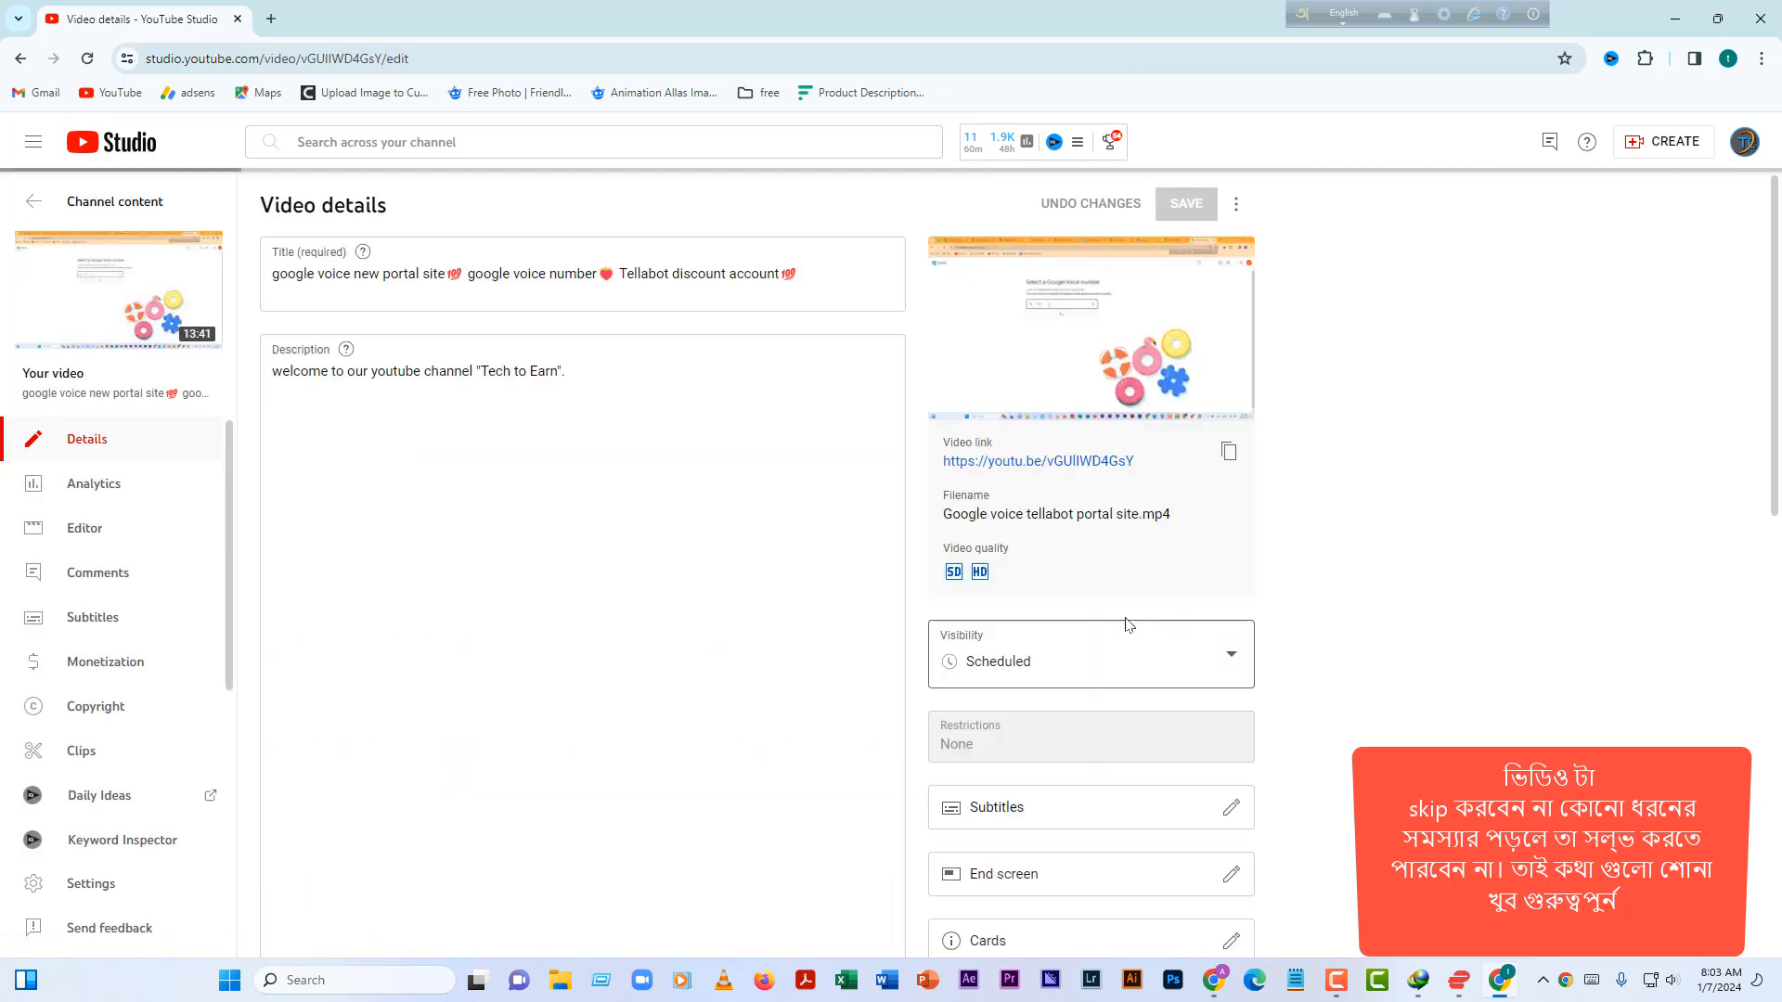
left_click(120, 295)
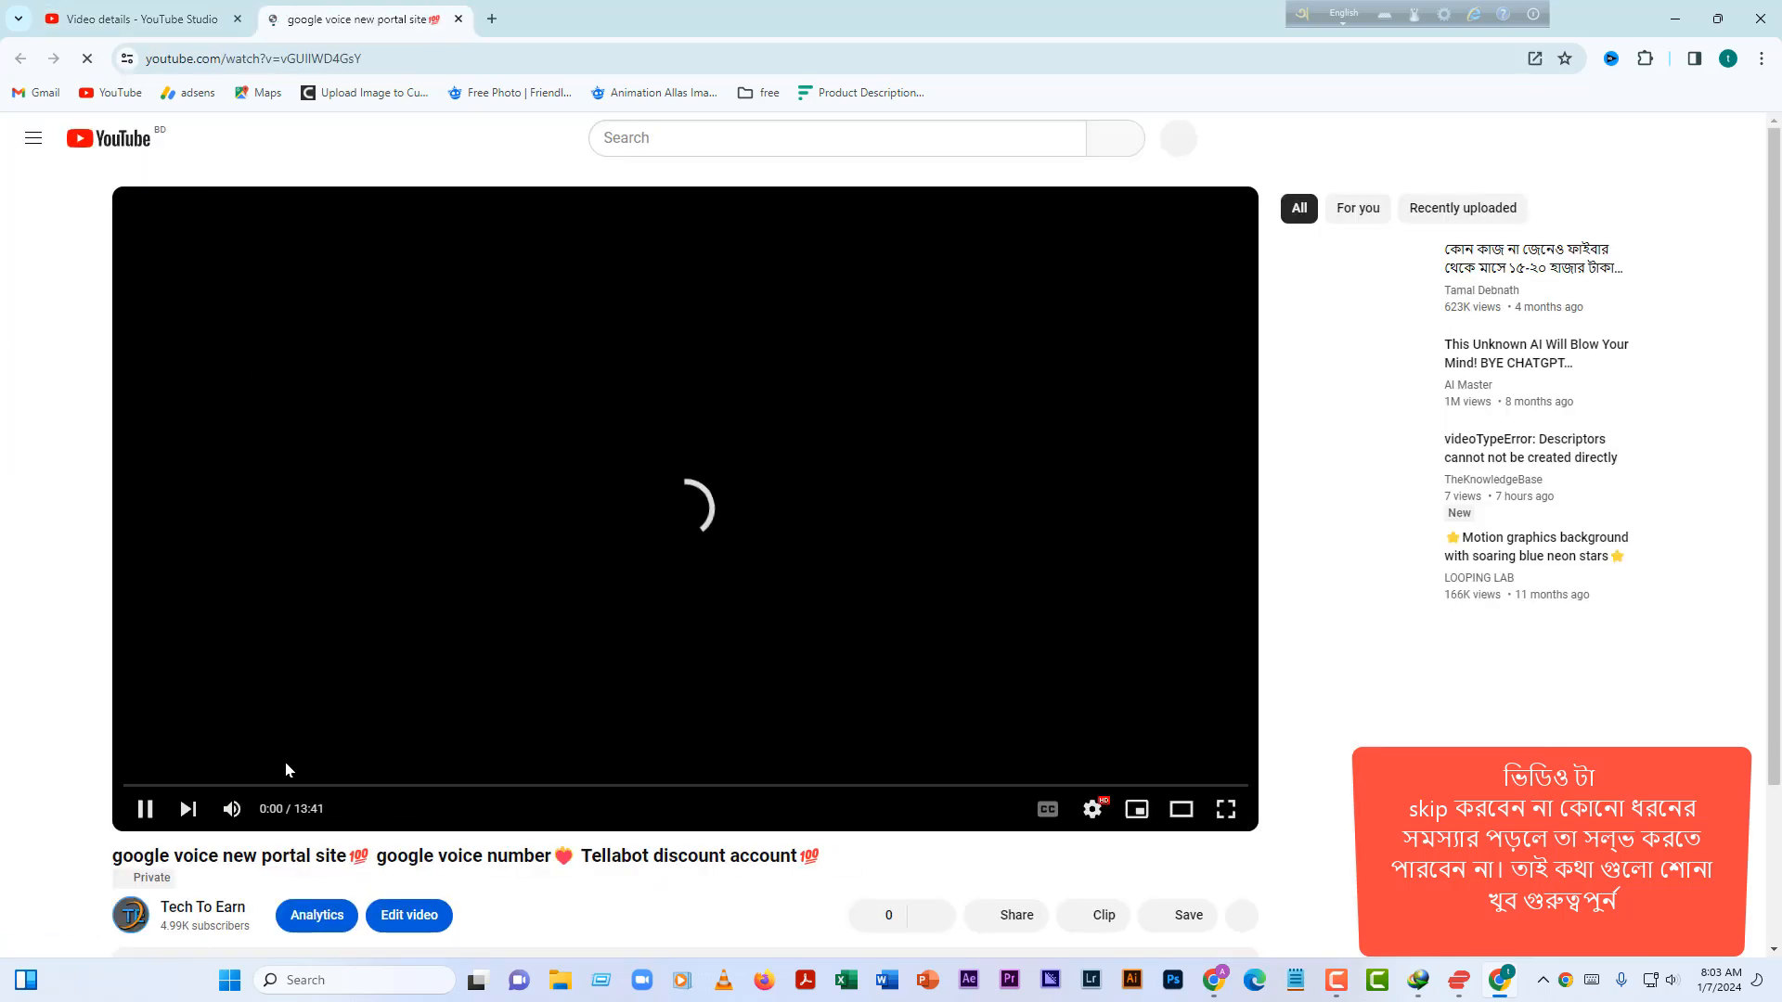
Skim the video through 2:47, 3:32 and 4:53 to about 5:27, then minimize it
left_click_drag(153, 787, 342, 788)
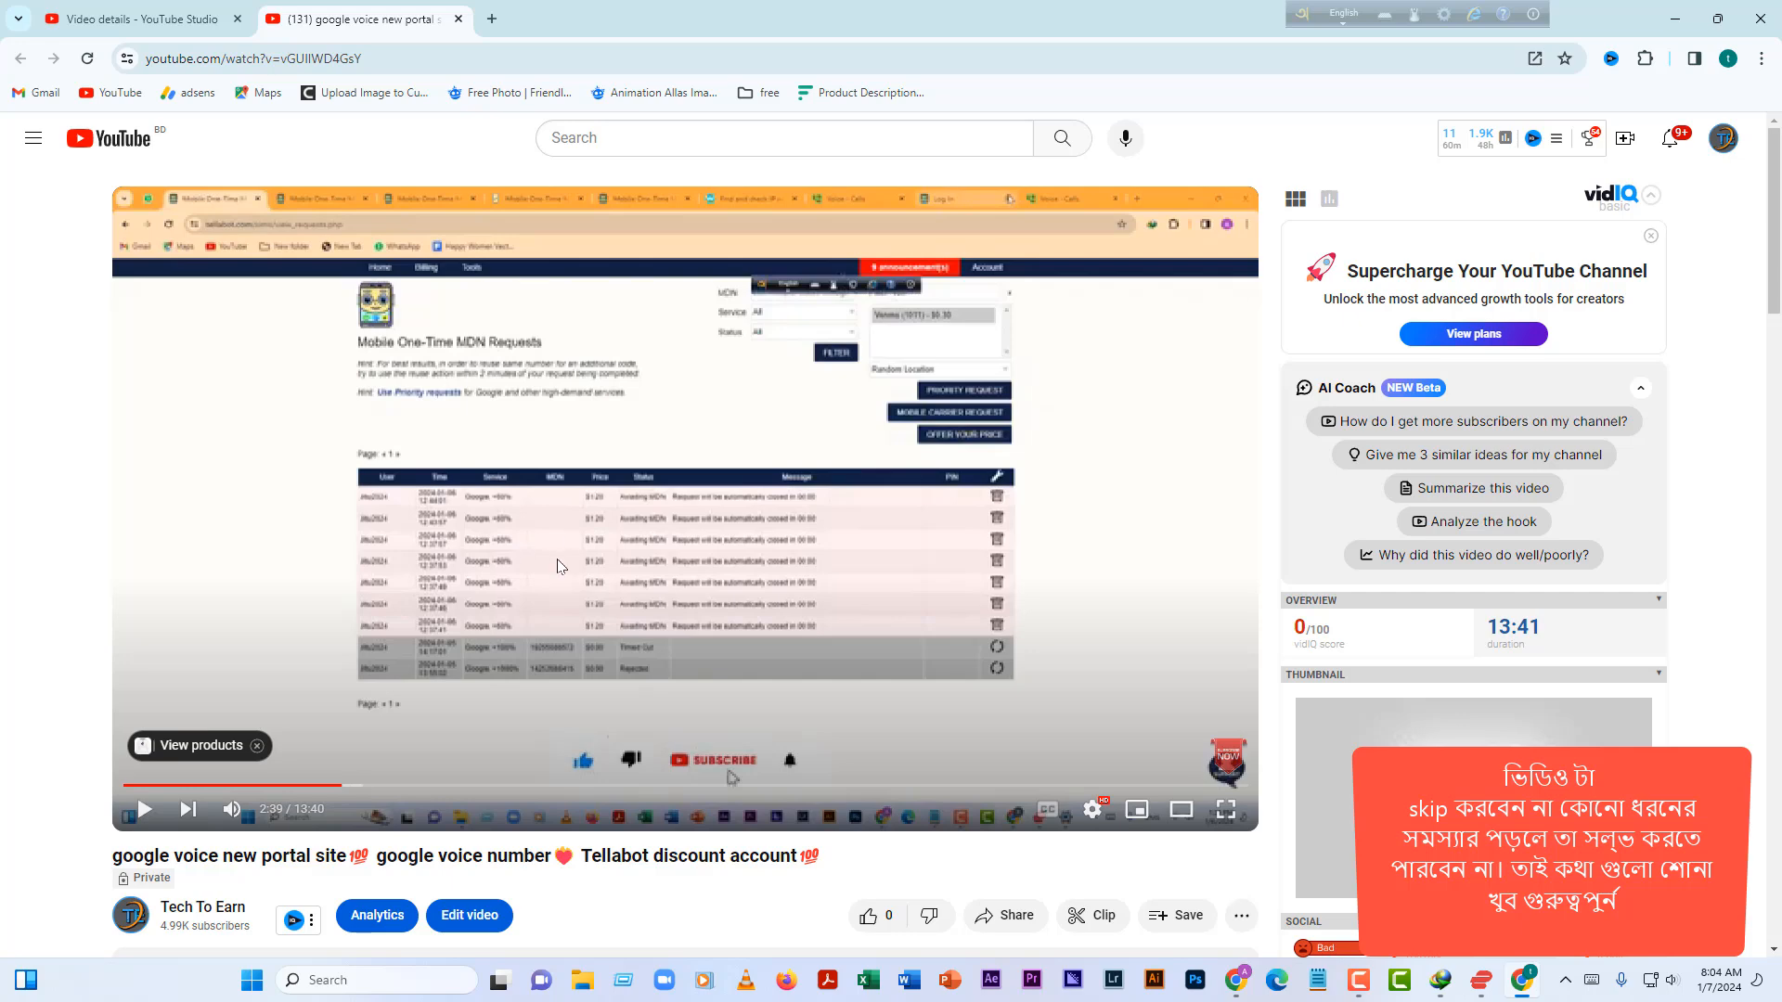
left_click(590, 548)
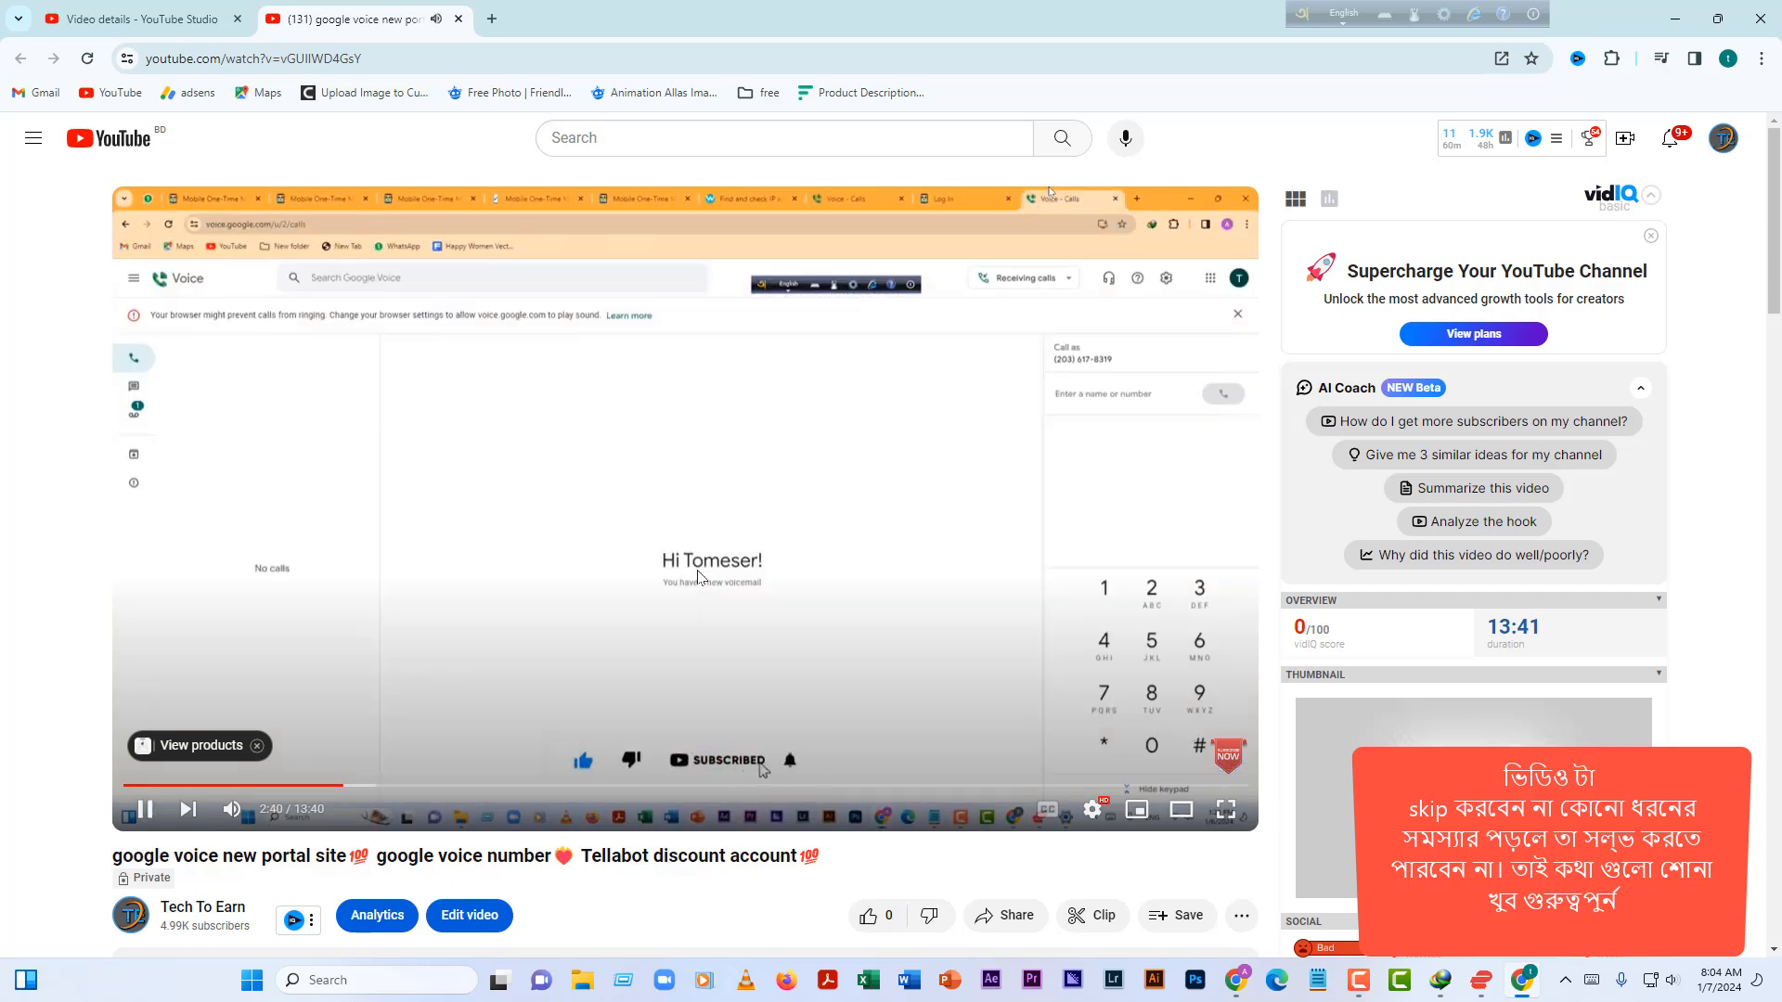
left_click(700, 583)
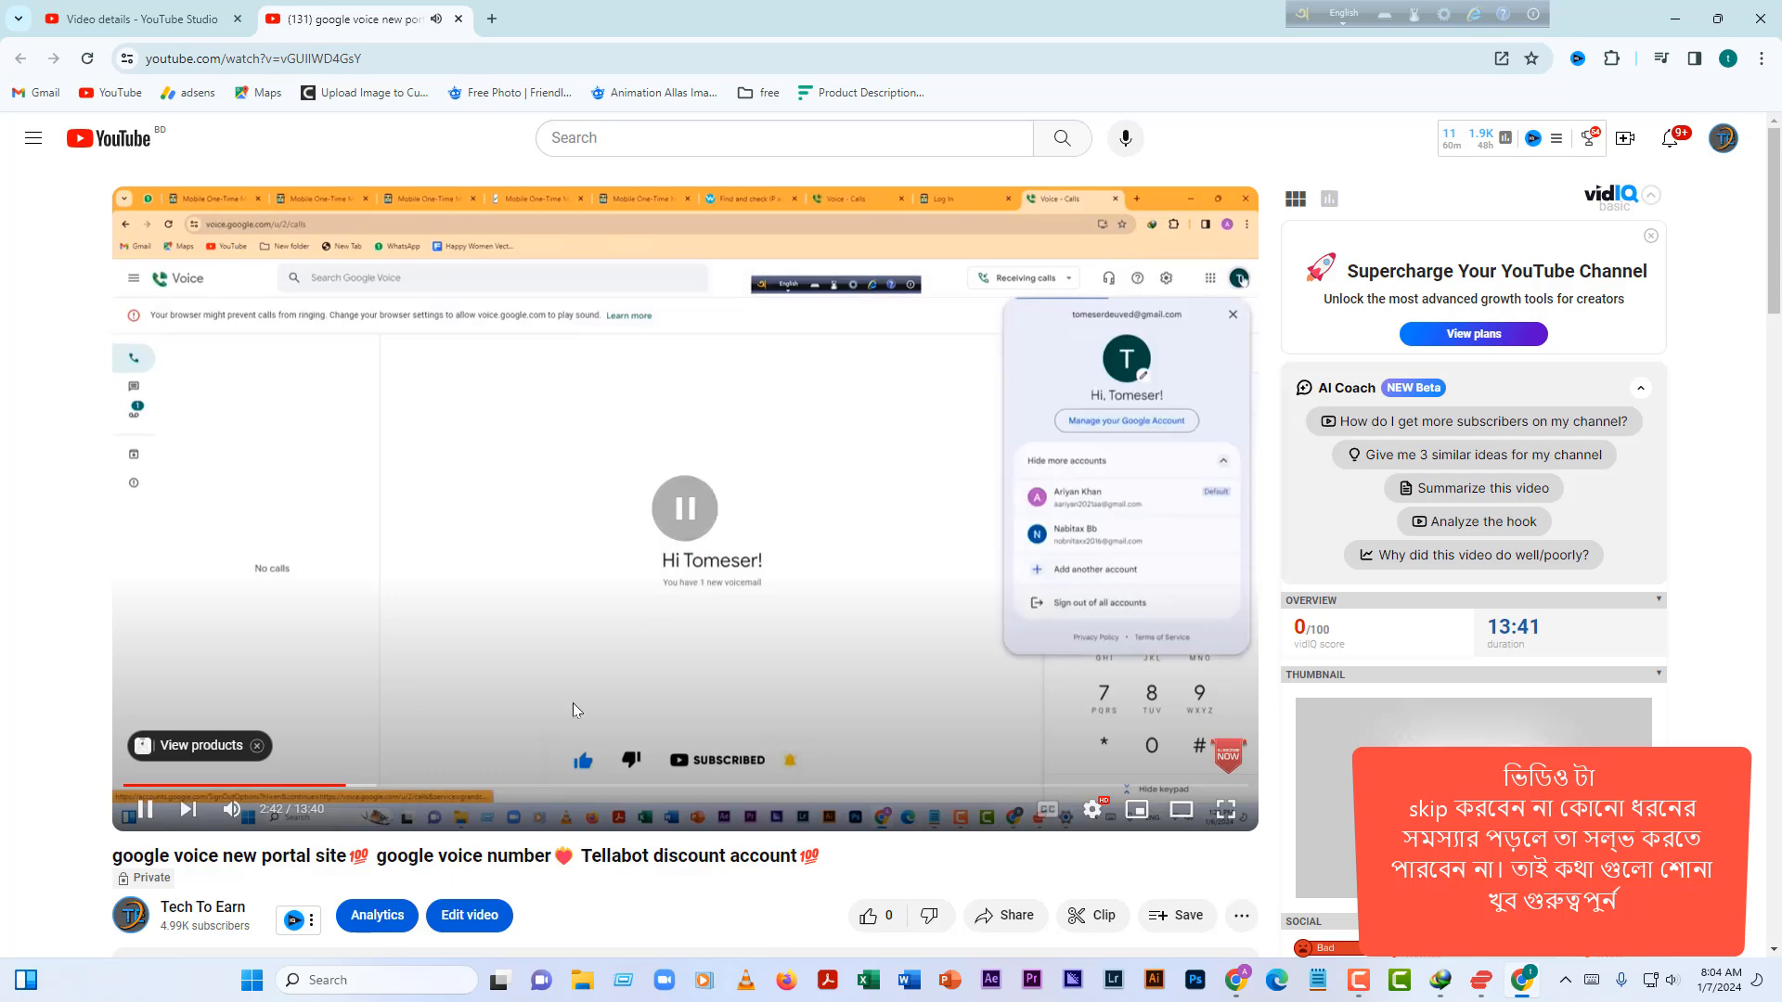
left_click_drag(352, 787, 506, 789)
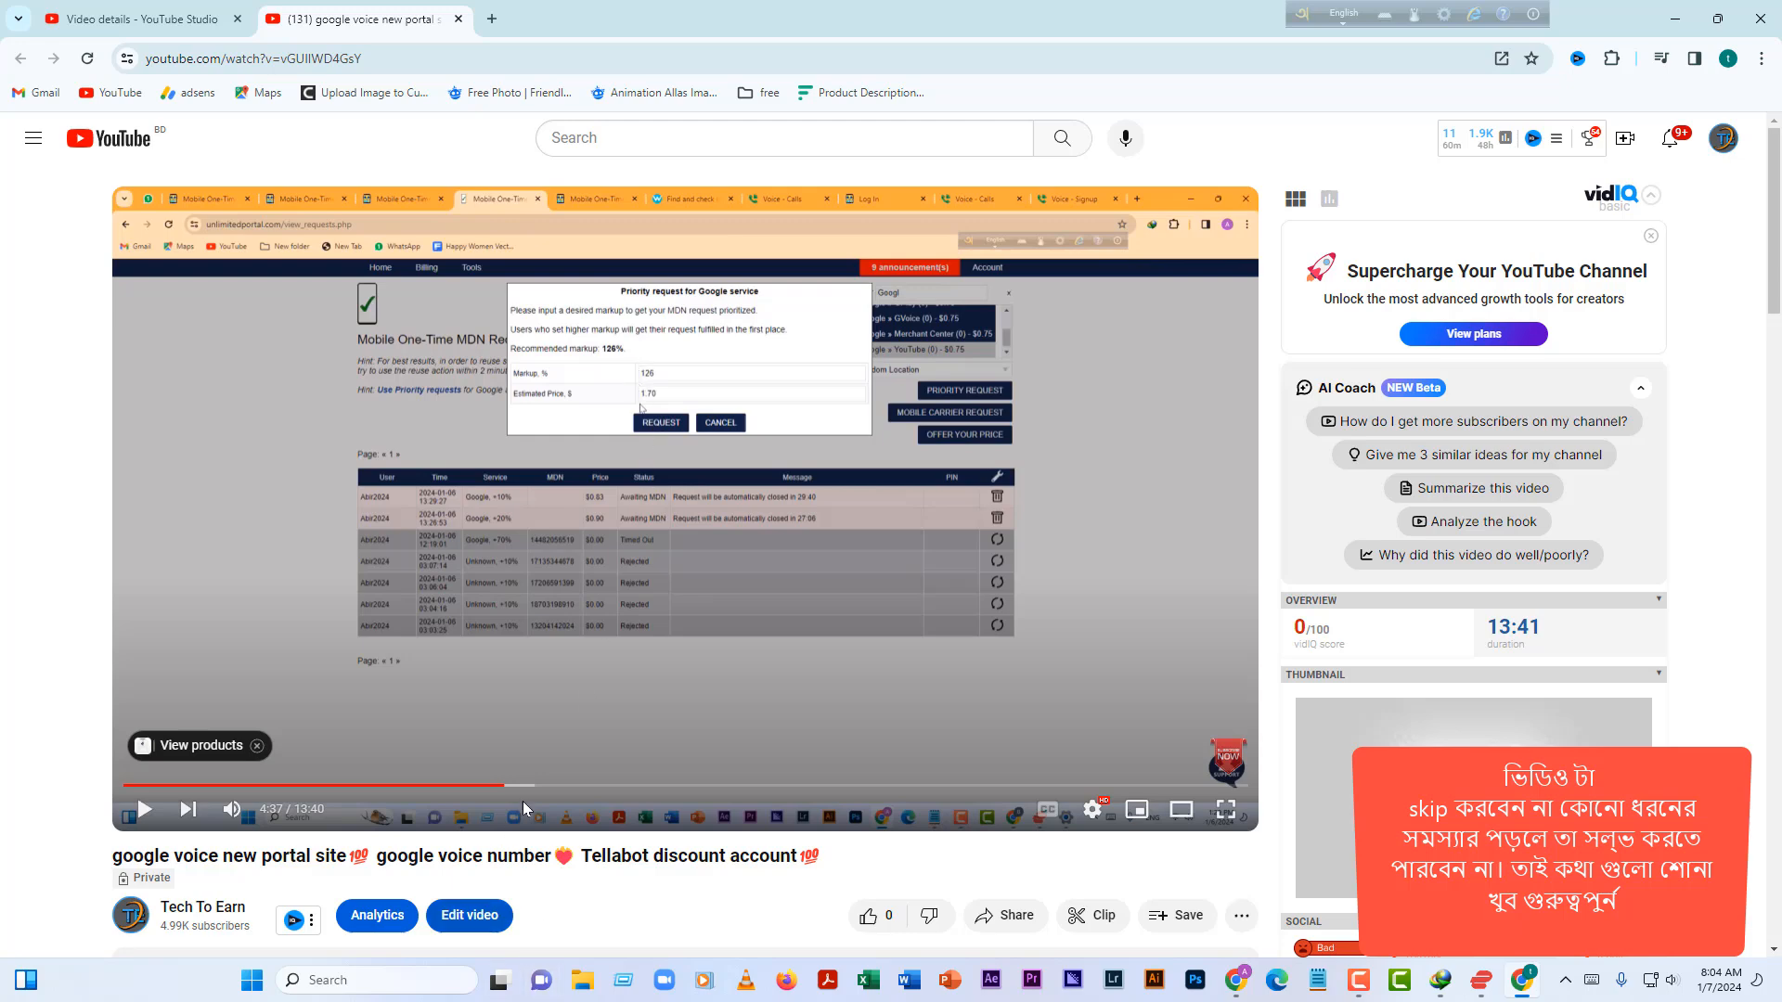
left_click_drag(526, 788, 569, 796)
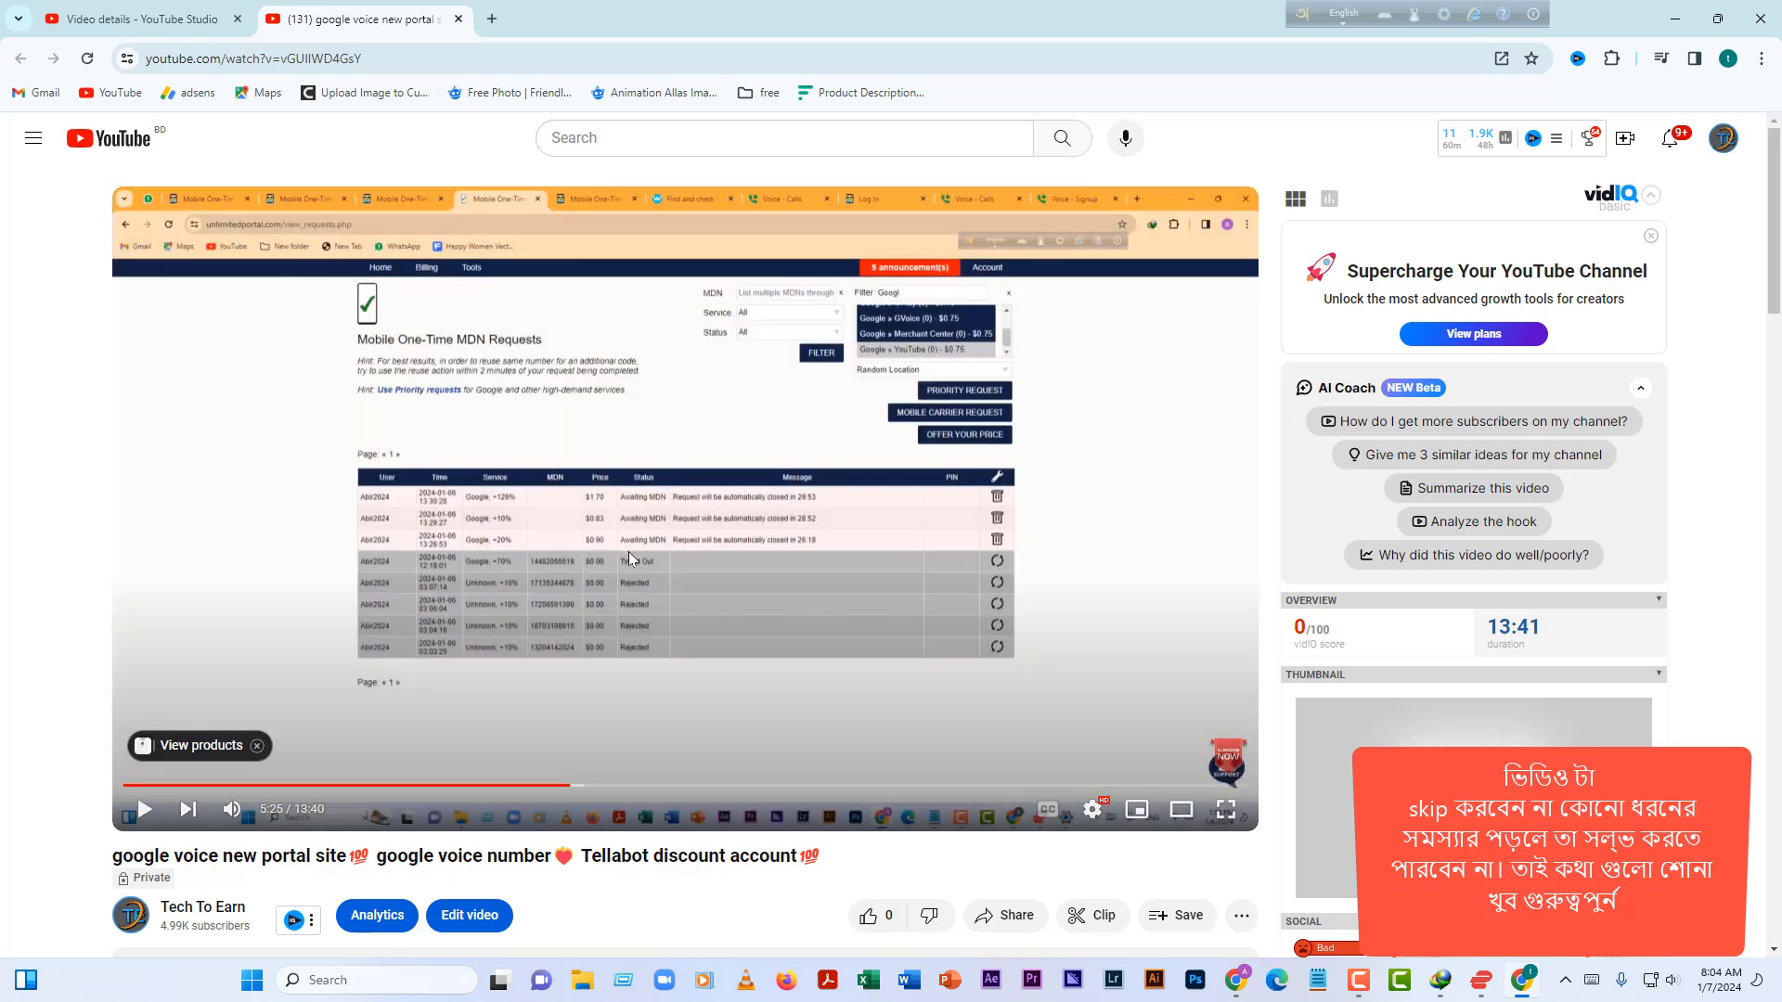
left_click_drag(571, 787, 584, 791)
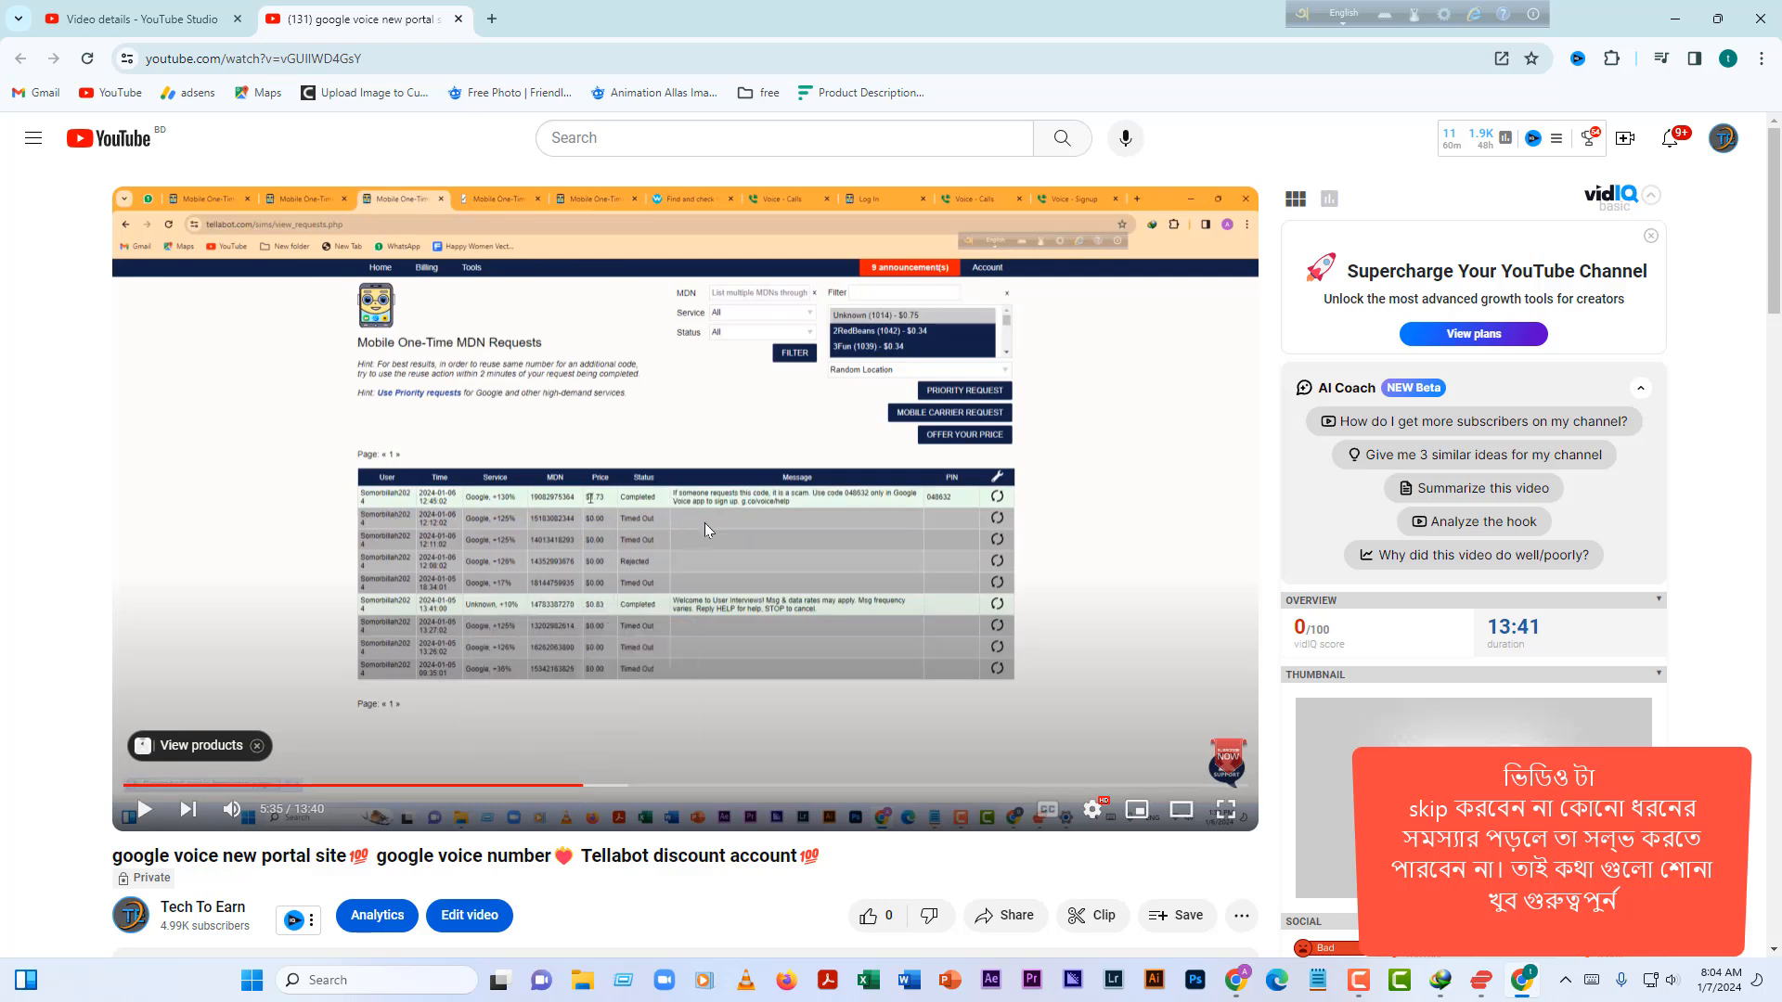
left_click(1676, 19)
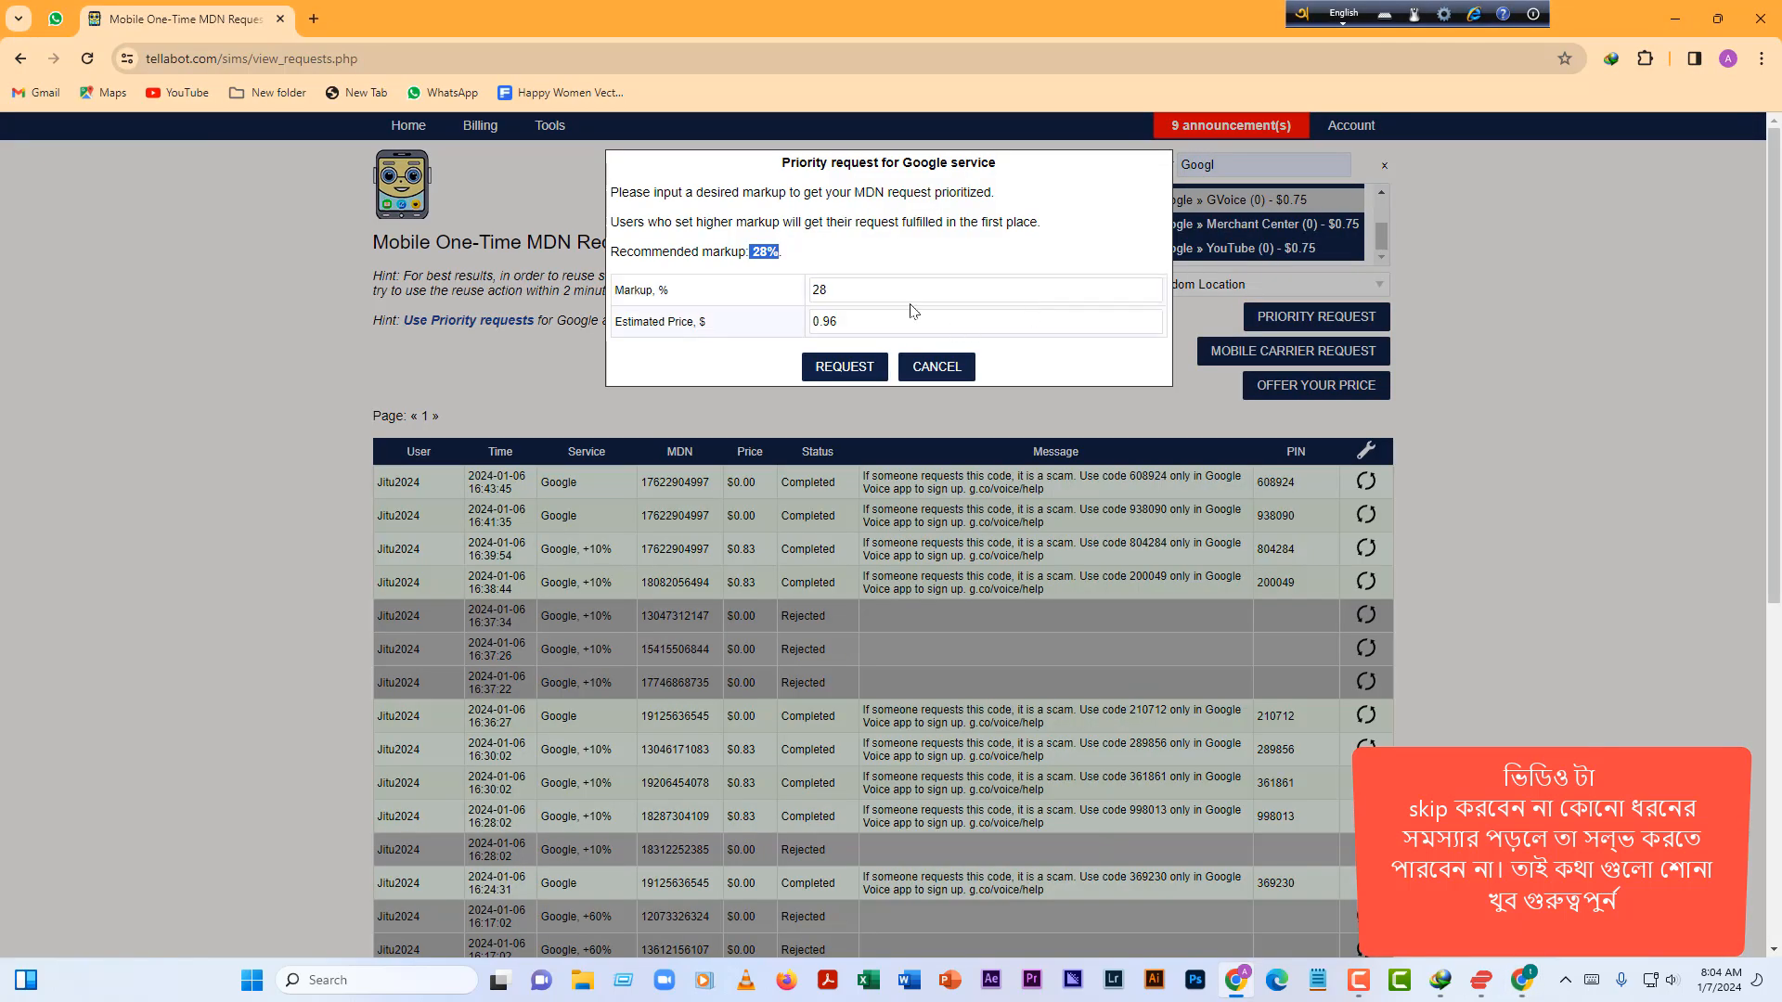
Try markups of 2% then 10% ($0.82), then cancel the Google priority request
left_click(855, 242)
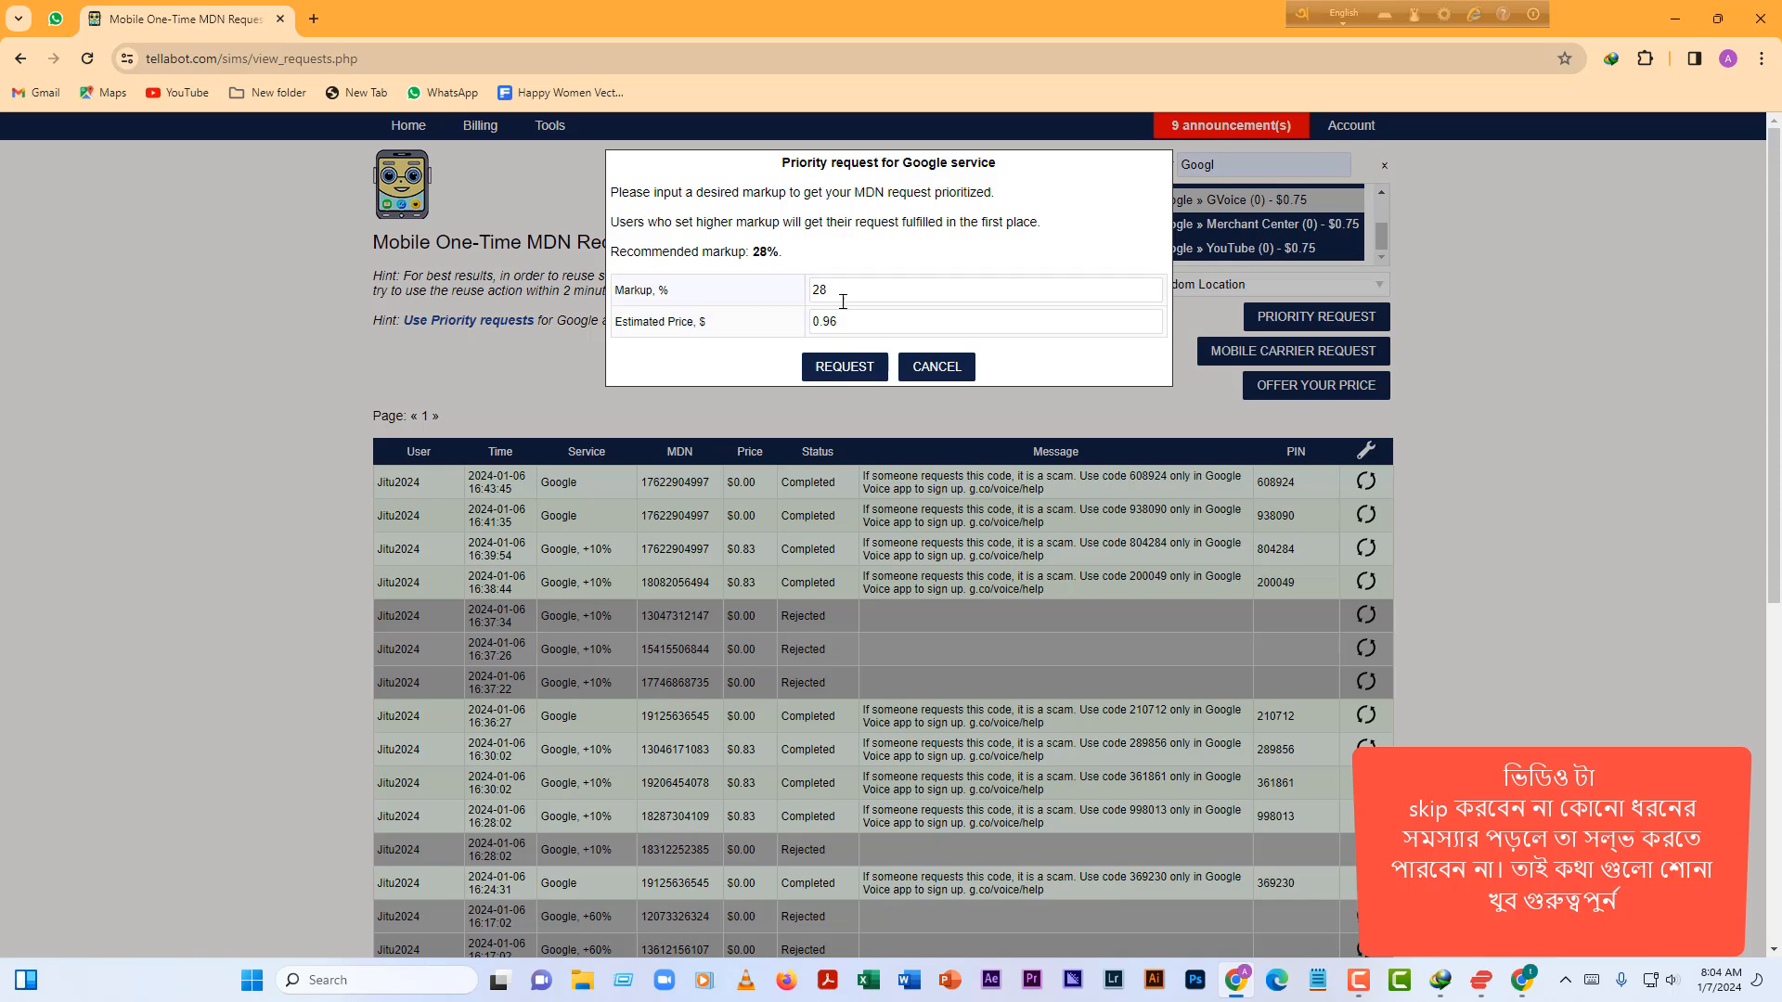
left_click_drag(844, 292, 796, 294)
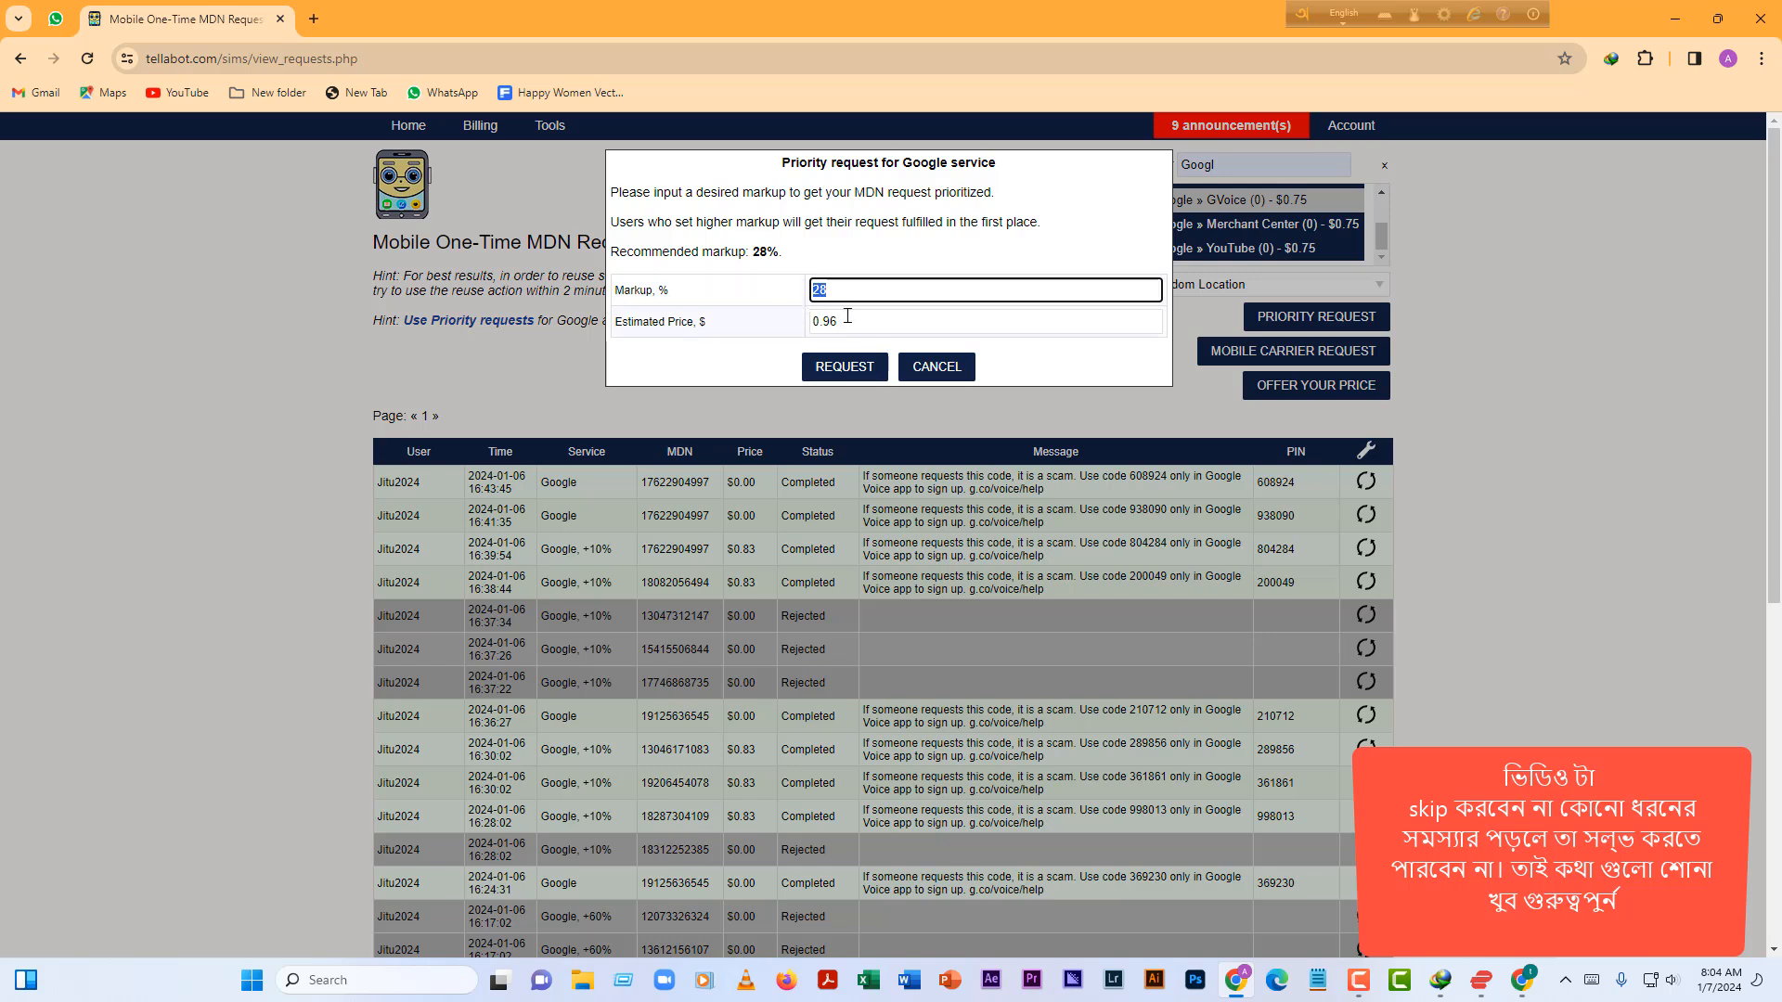
type("2")
left_click_drag(843, 290, 715, 304)
type("10")
left_click(933, 370)
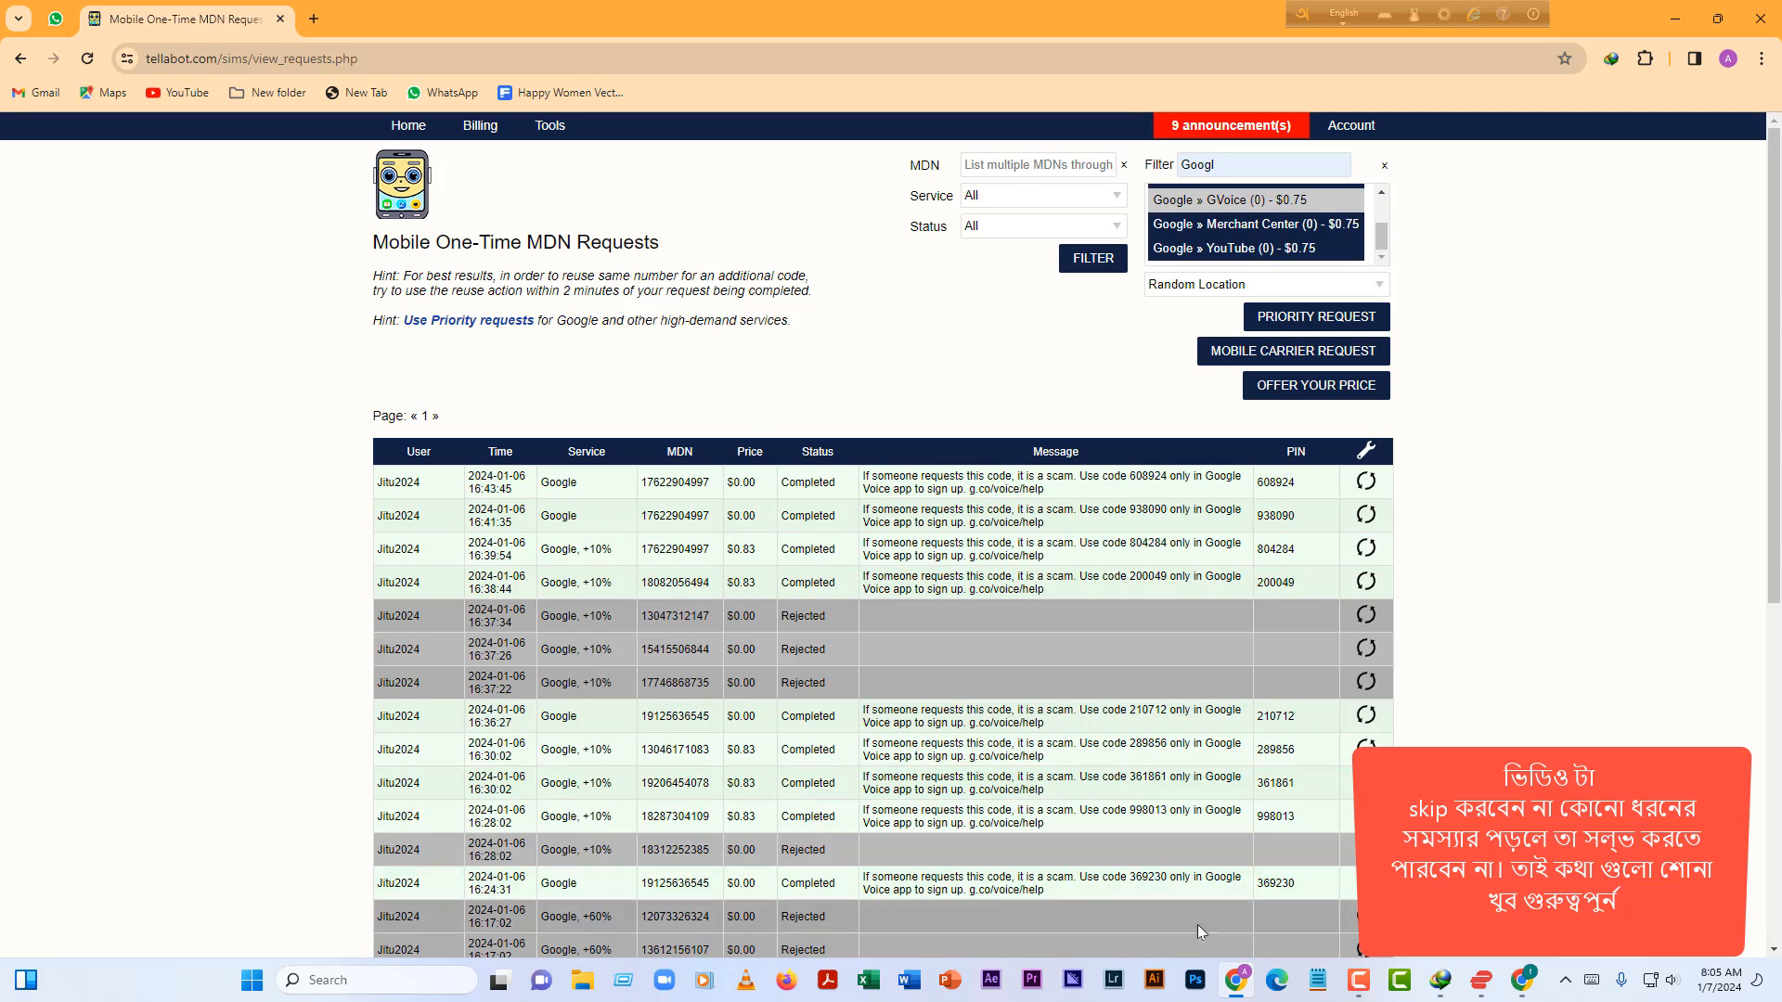
Skim the YouTube tutorial from 6:05 past 8:37 to about 9:34, then minimize back to Tellabot
left_click(1523, 980)
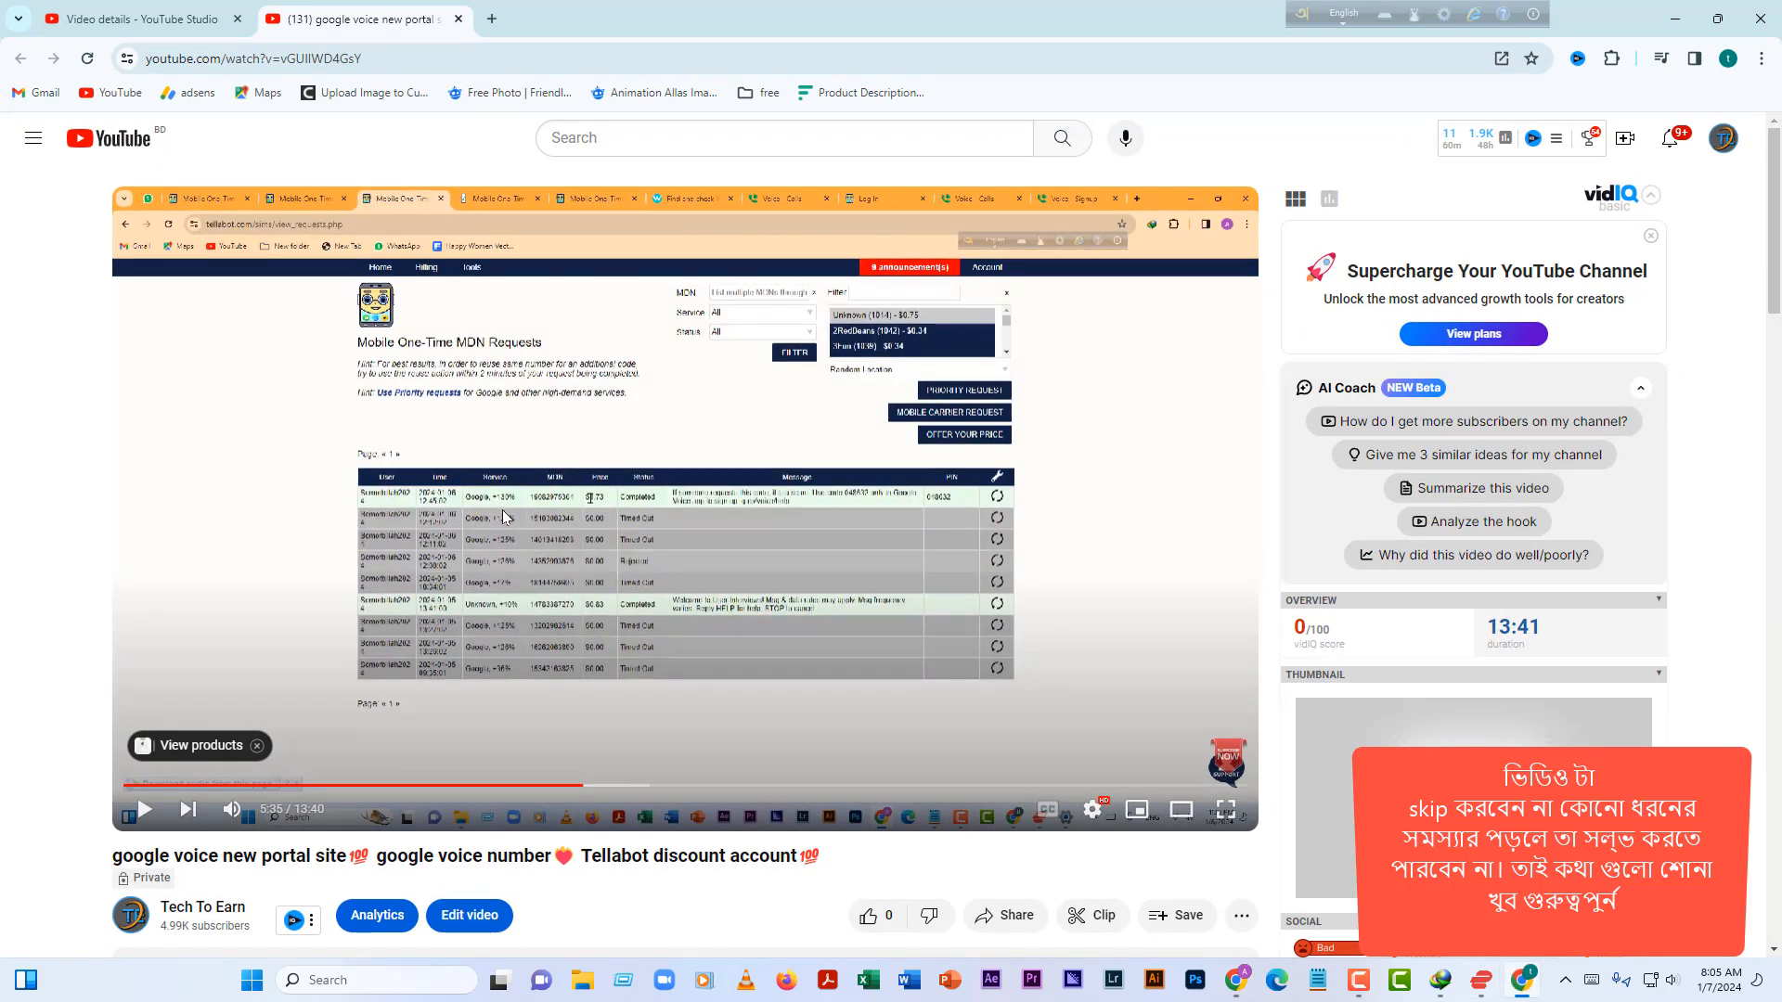
left_click(581, 787)
left_click_drag(581, 787, 626, 795)
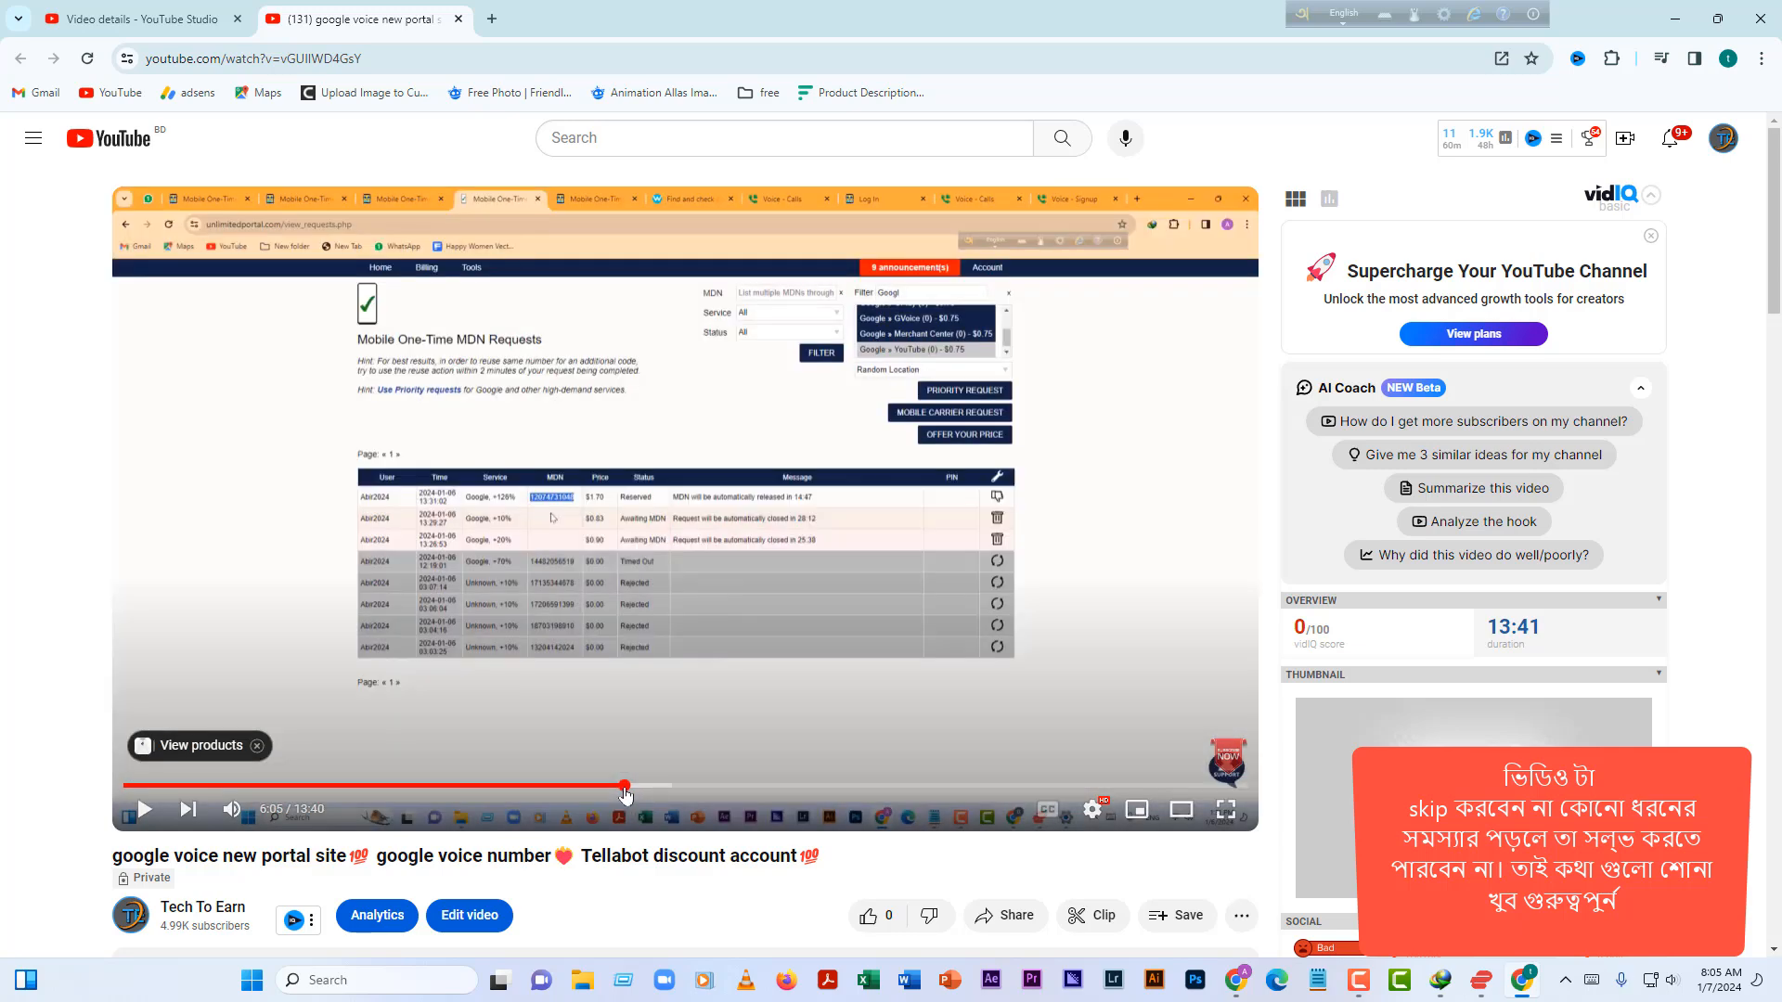
left_click(1674, 9)
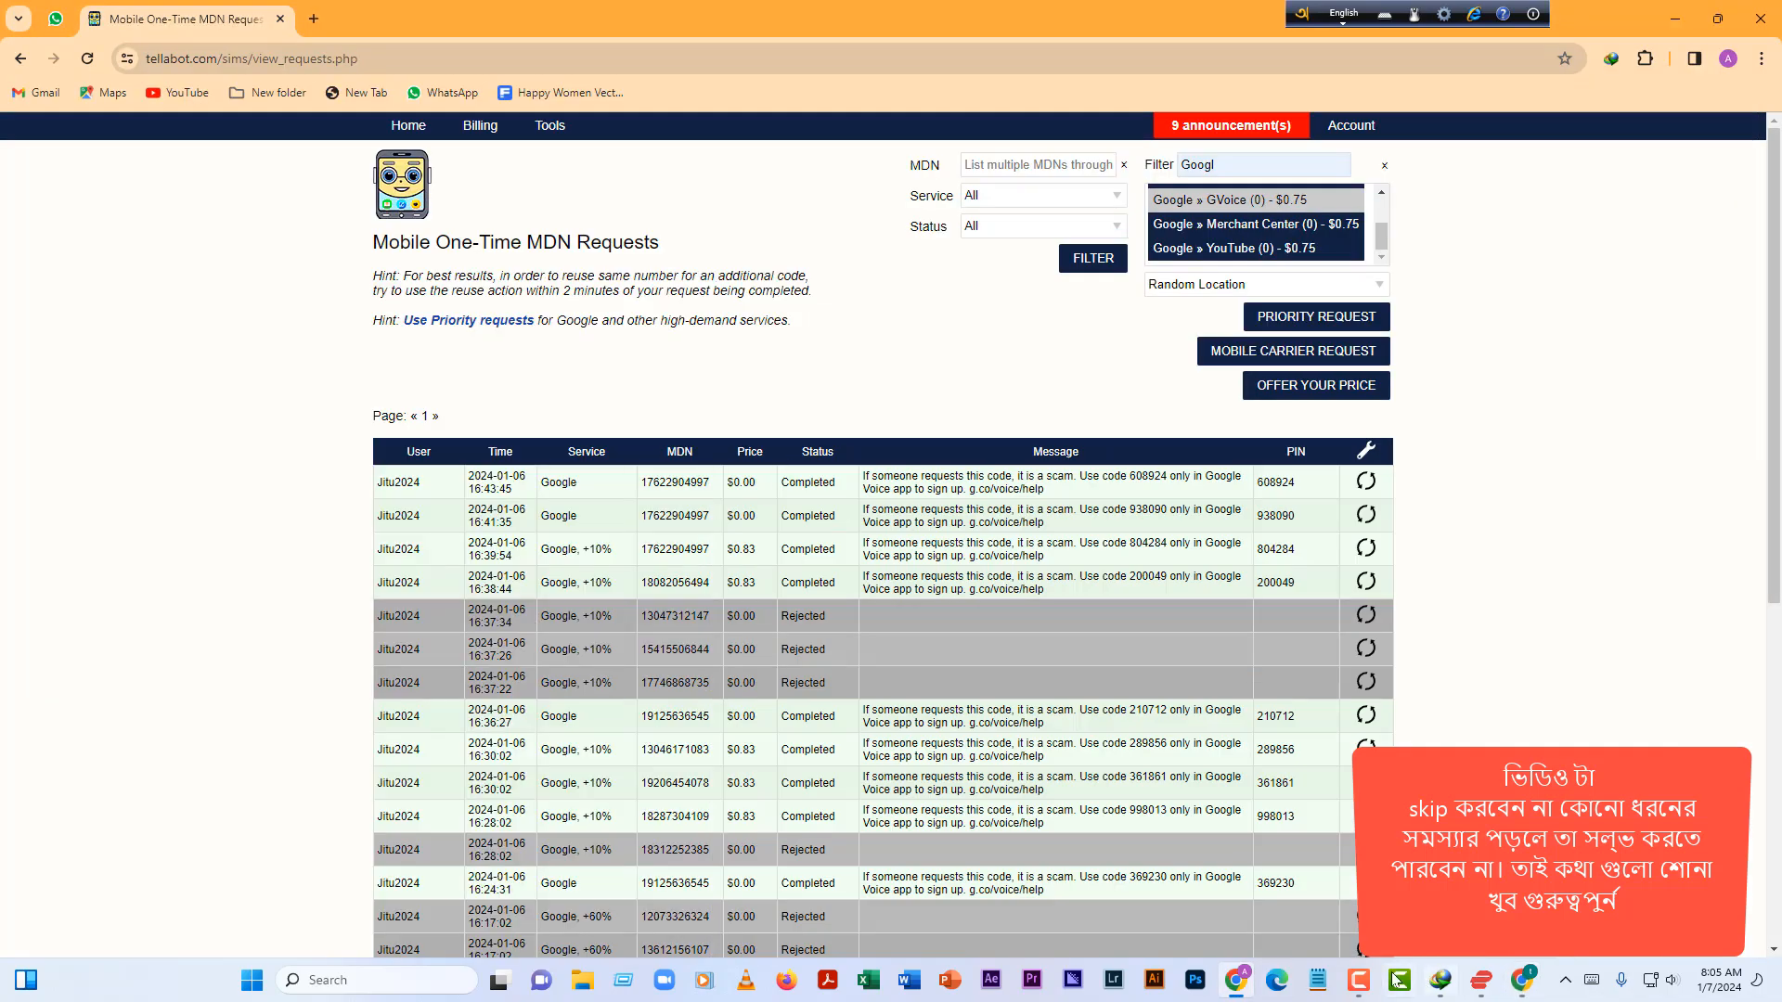
left_click(1536, 987)
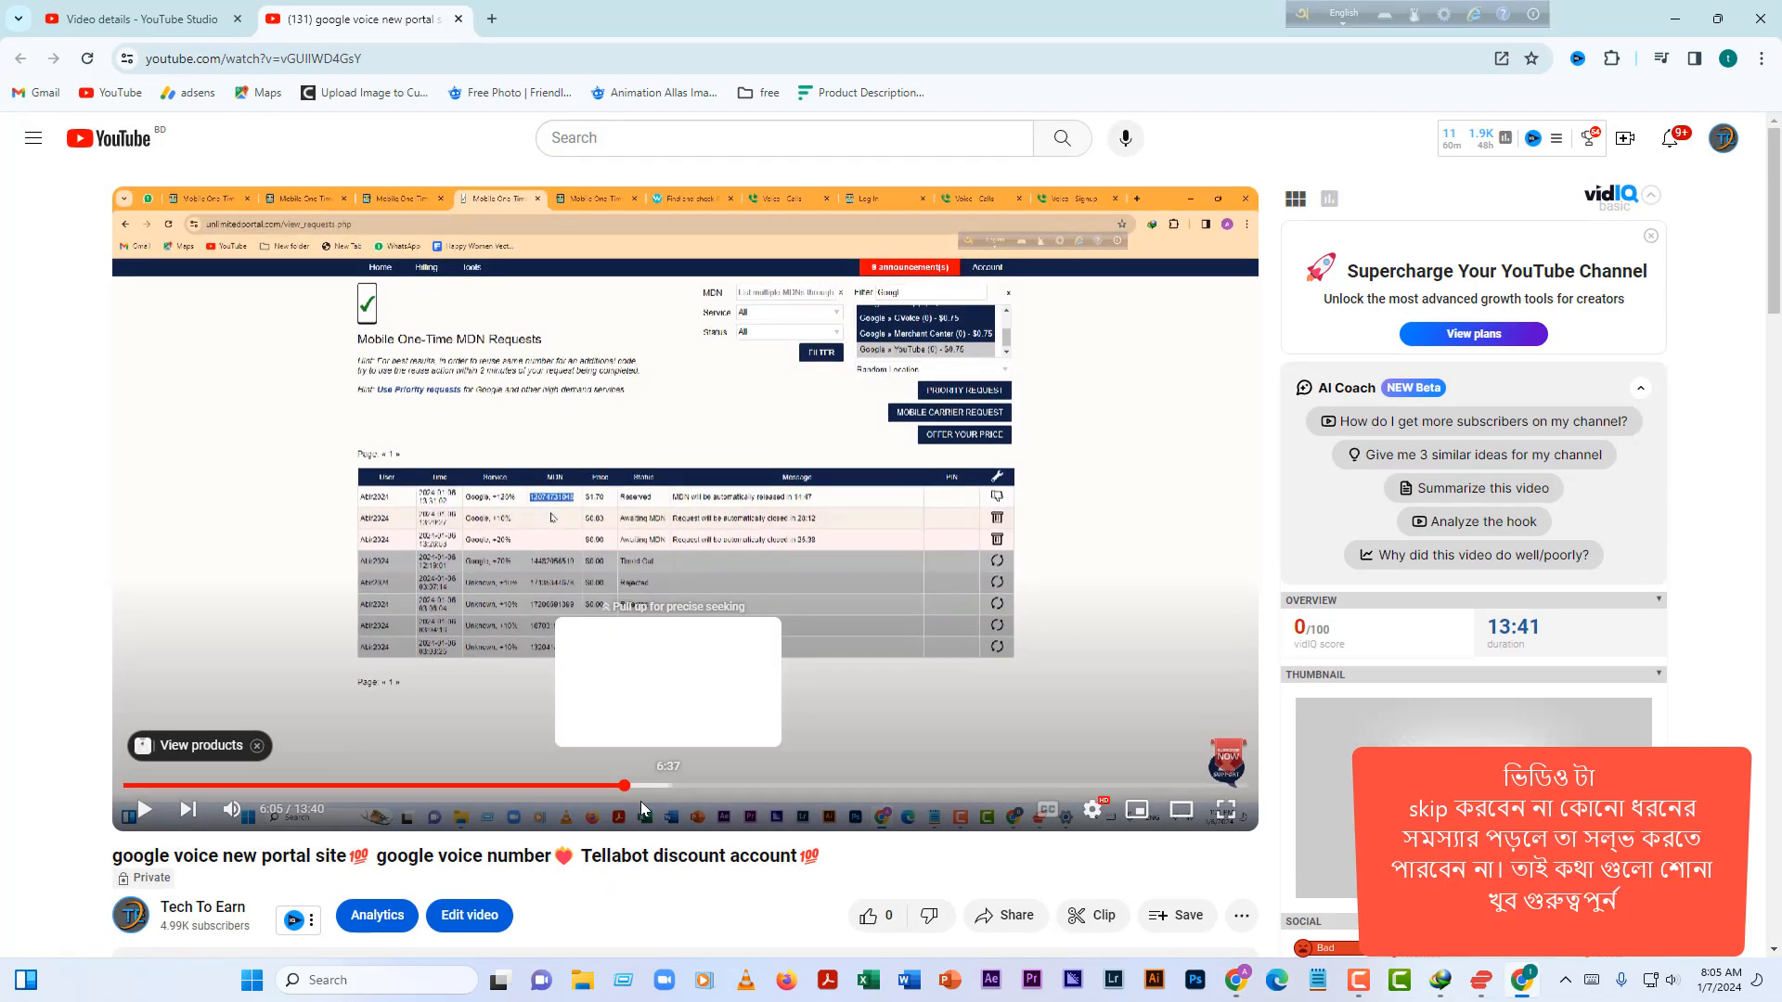
left_click_drag(649, 787, 727, 792)
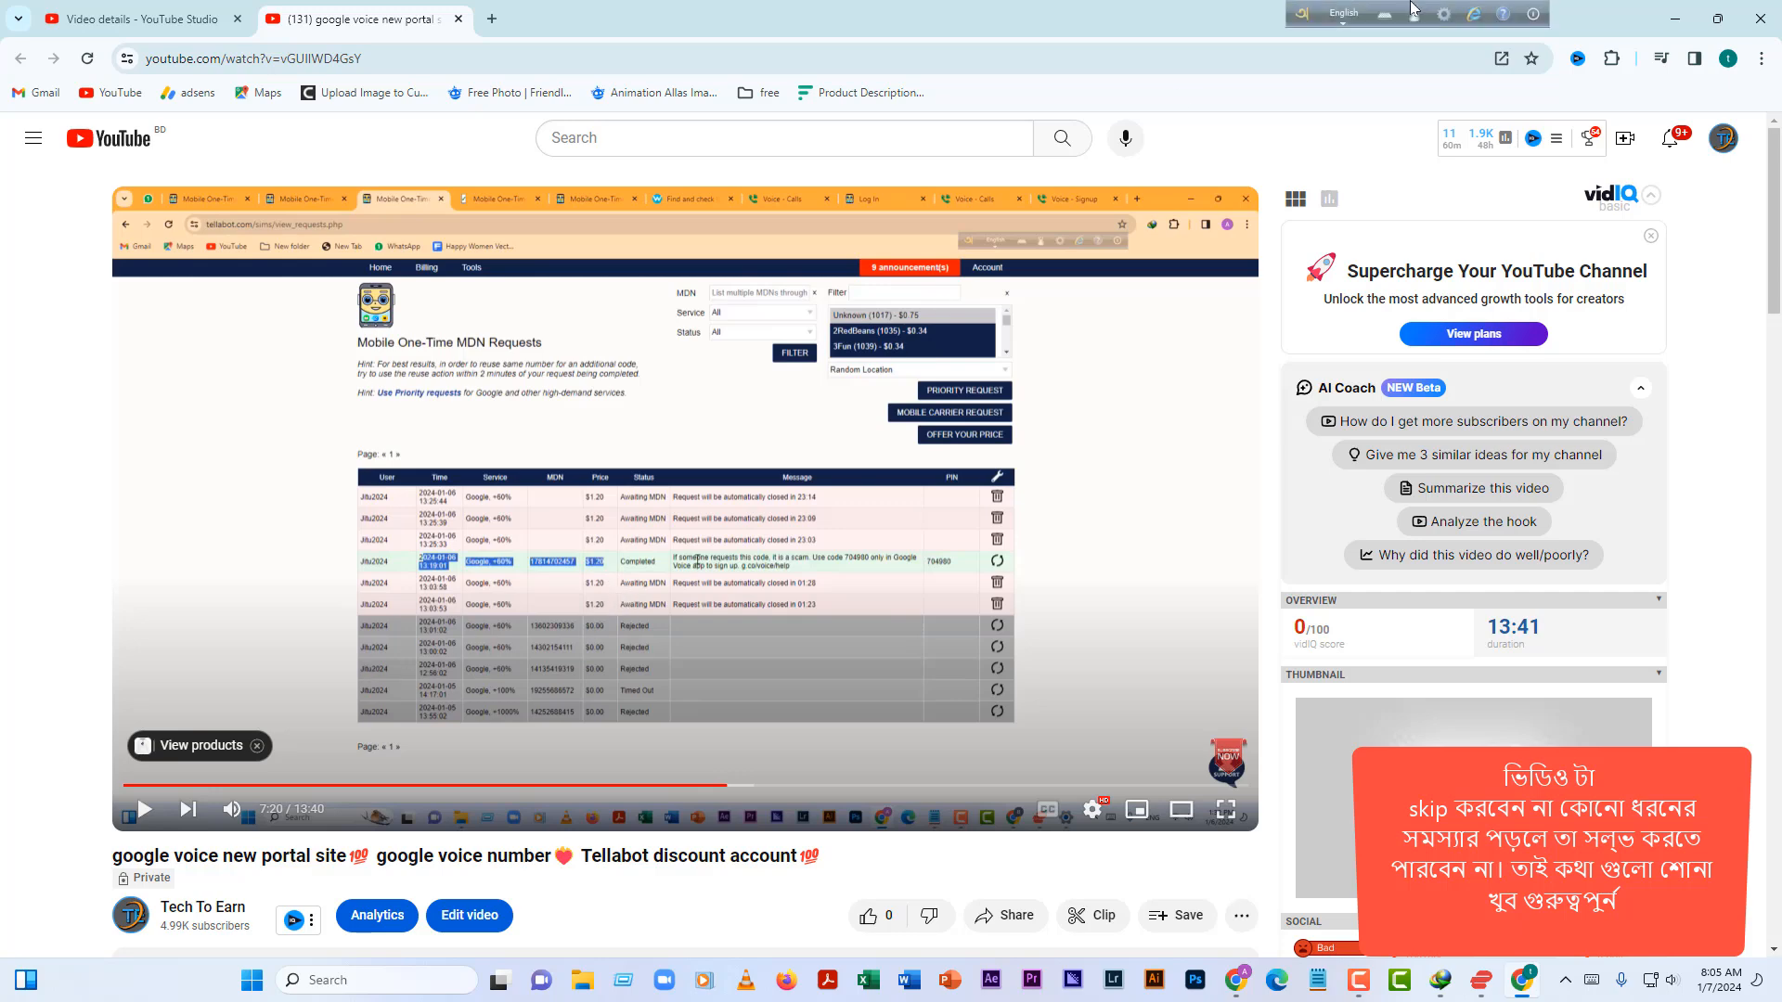
left_click_drag(728, 786, 828, 796)
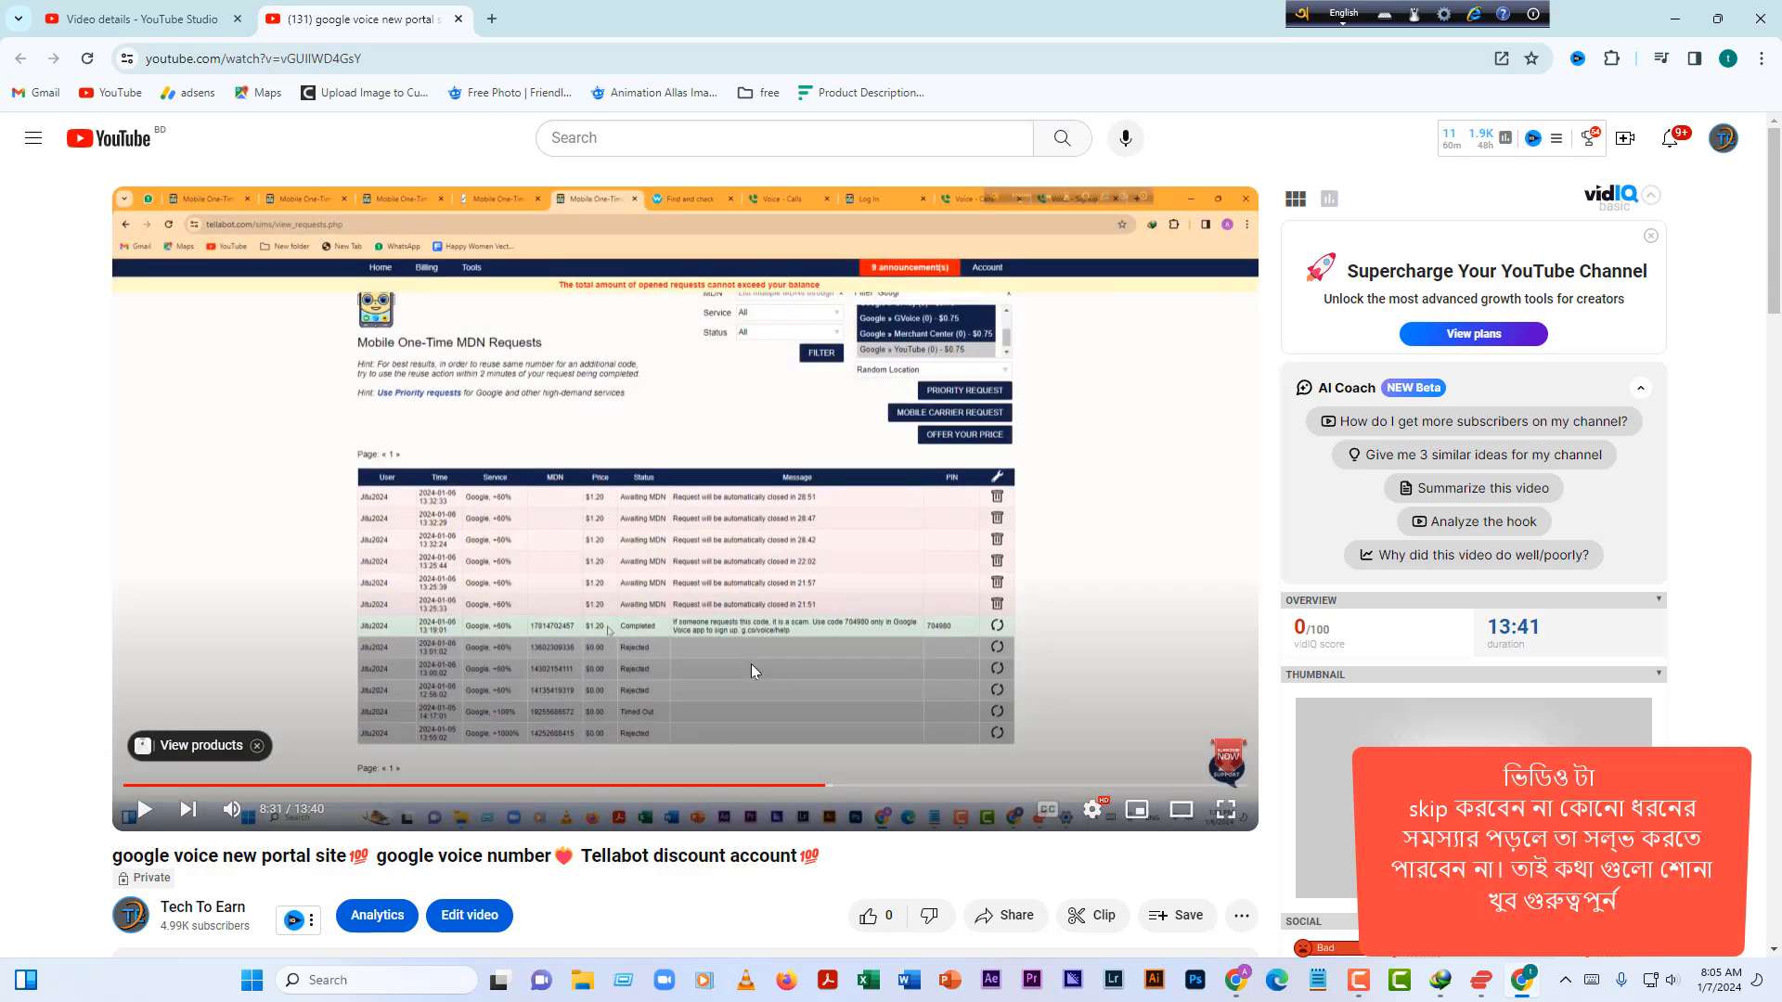
left_click_drag(825, 786, 958, 787)
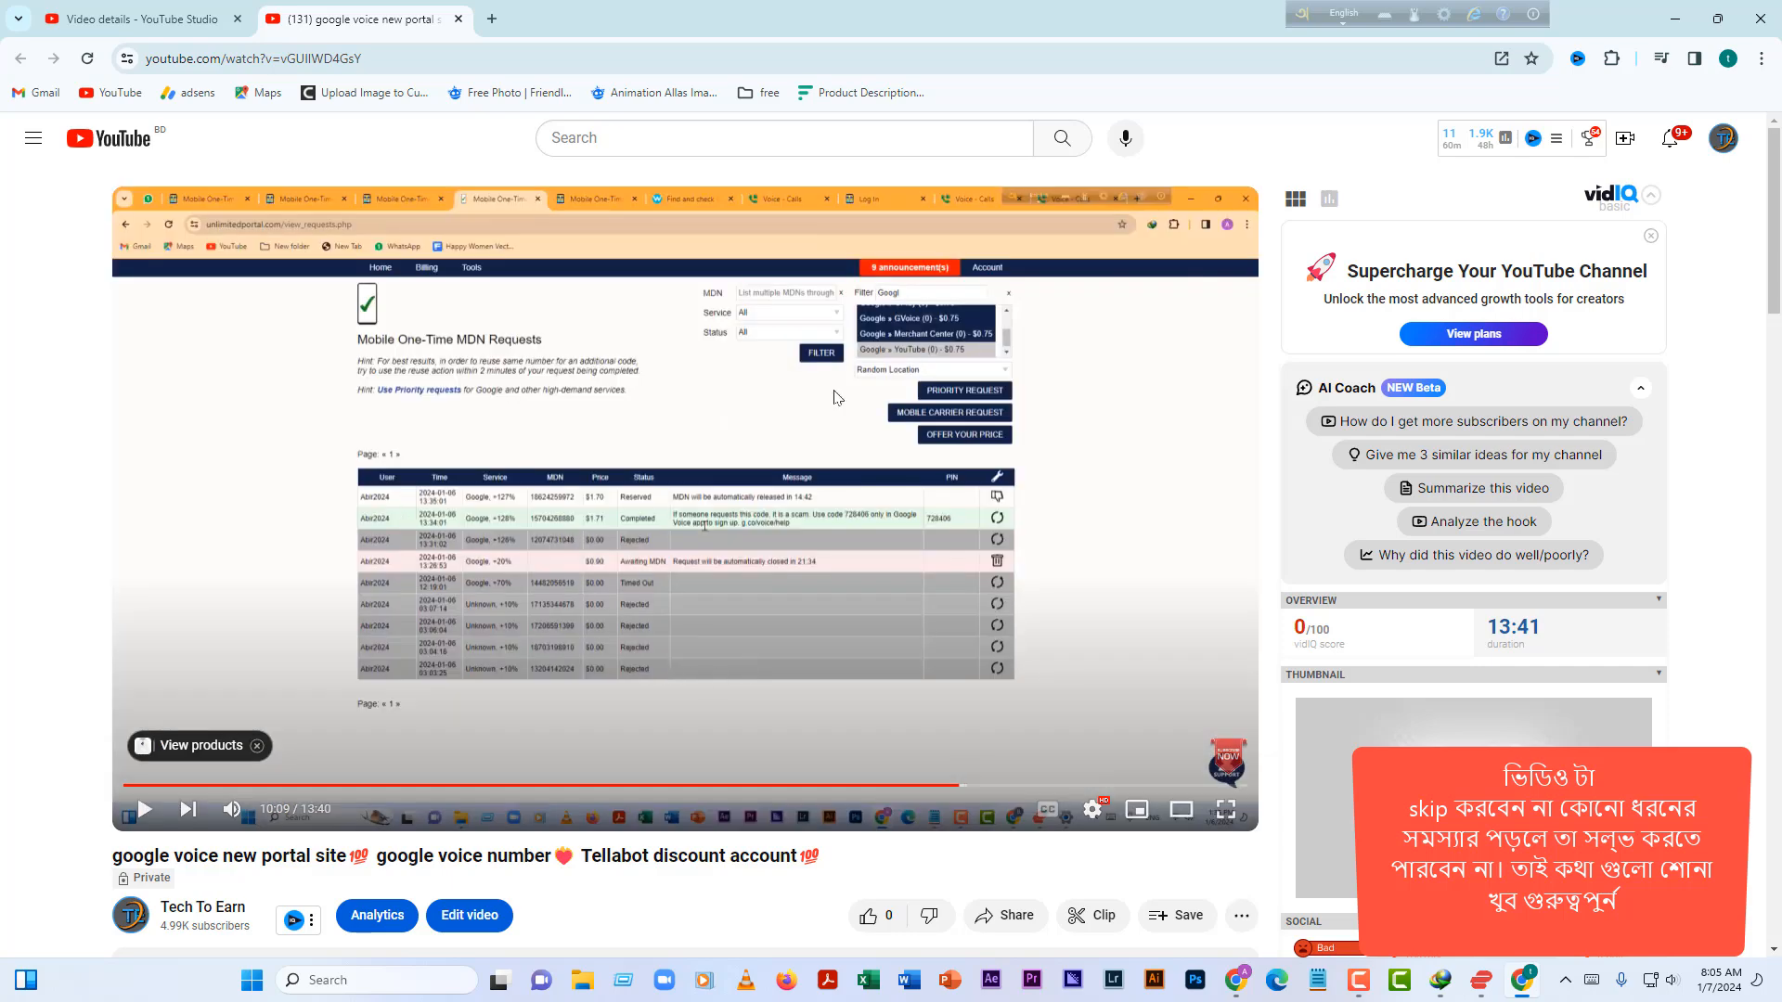
left_click(1675, 19)
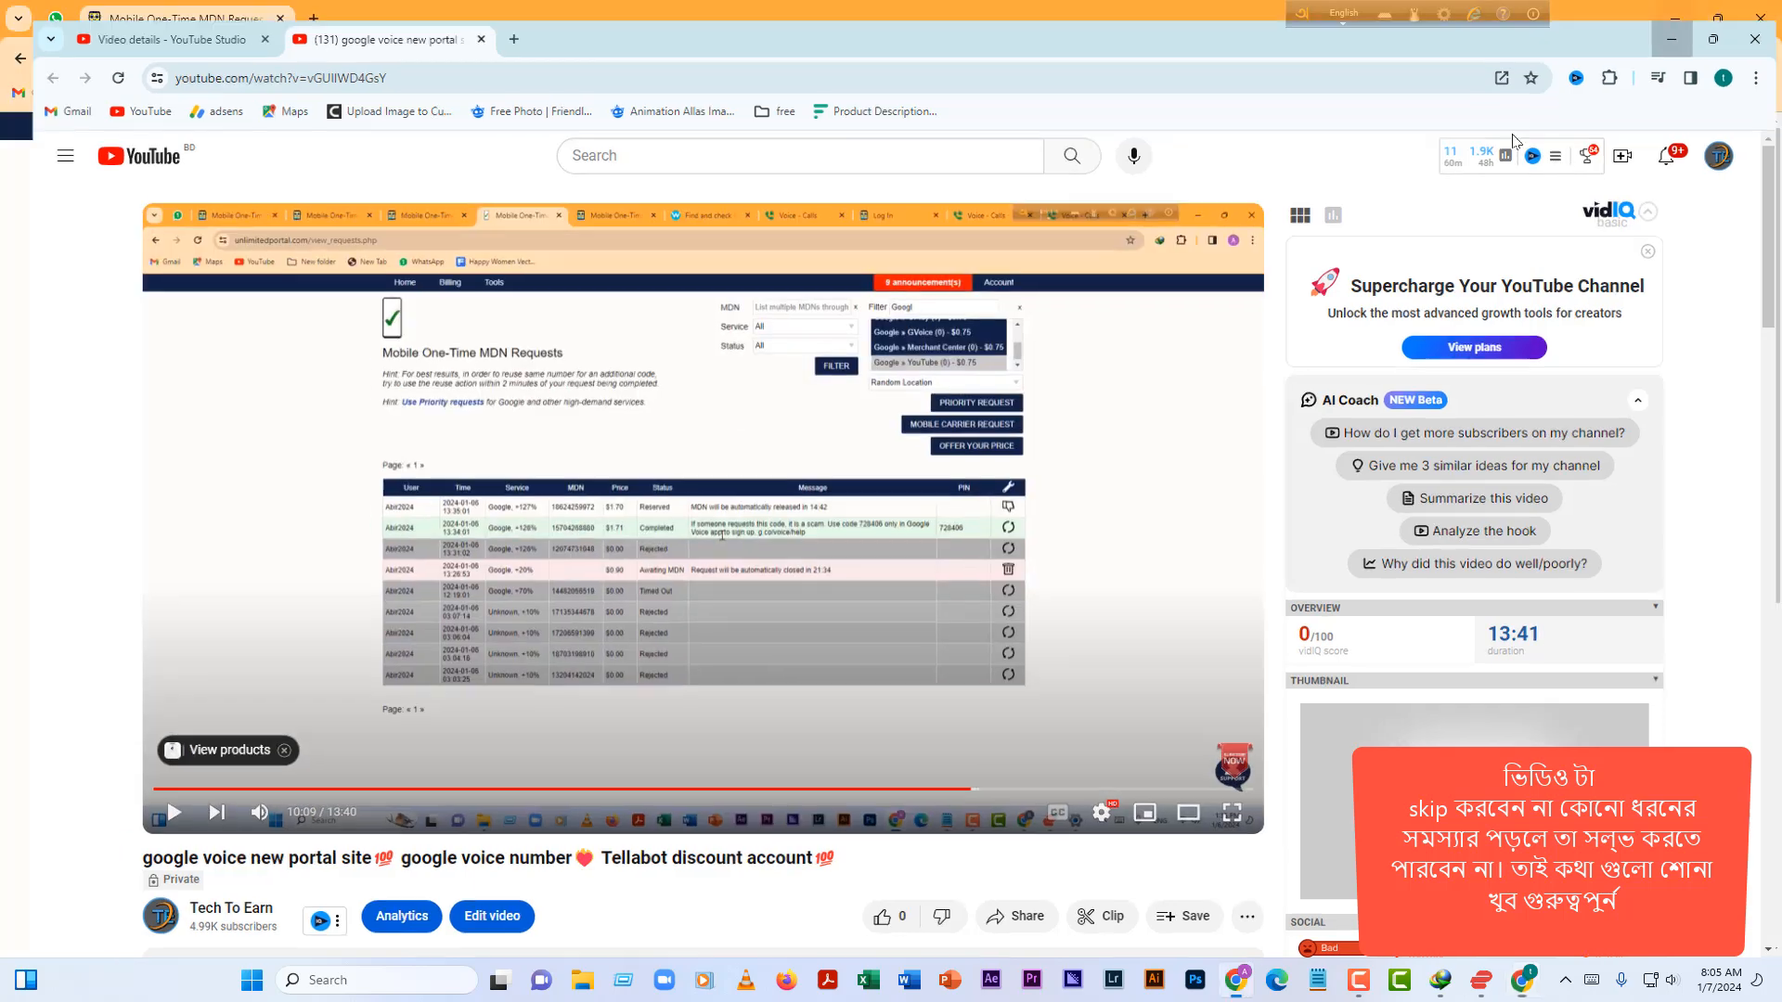
Log out, sign in with a different saved account, and open Tools » Mobile MDN Requests
mouse_move(1352, 122)
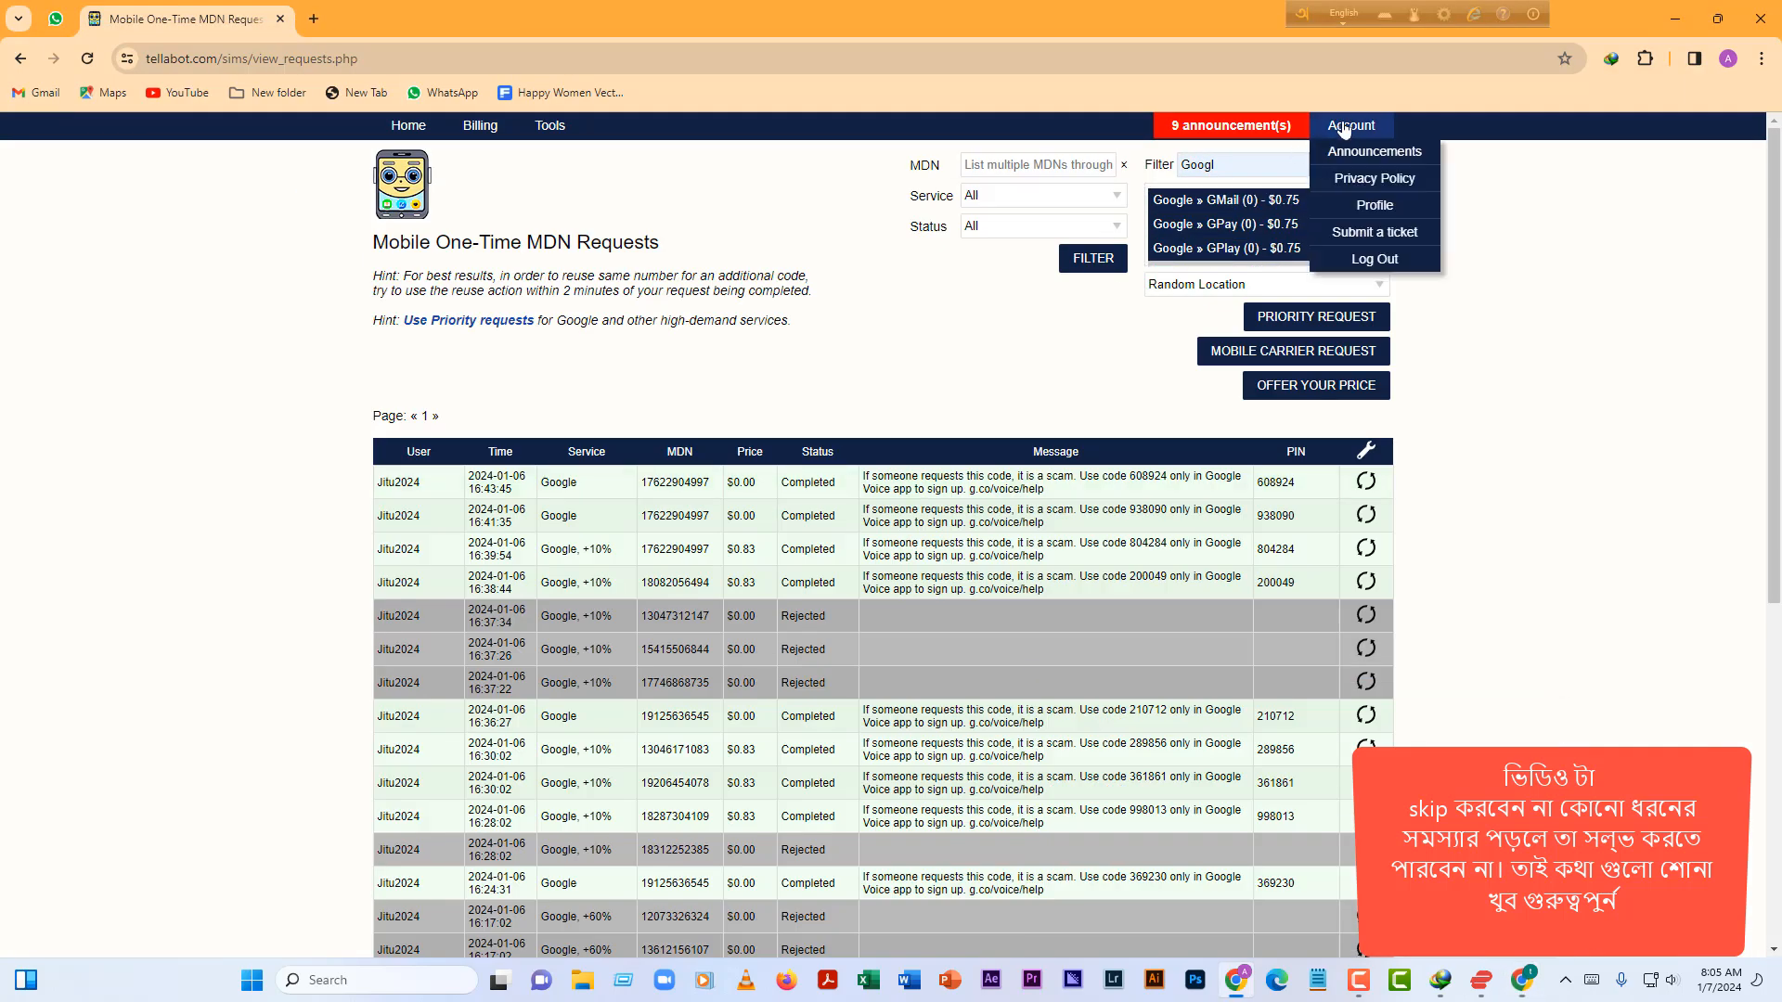
left_click(1372, 265)
left_click(890, 242)
left_click(994, 283)
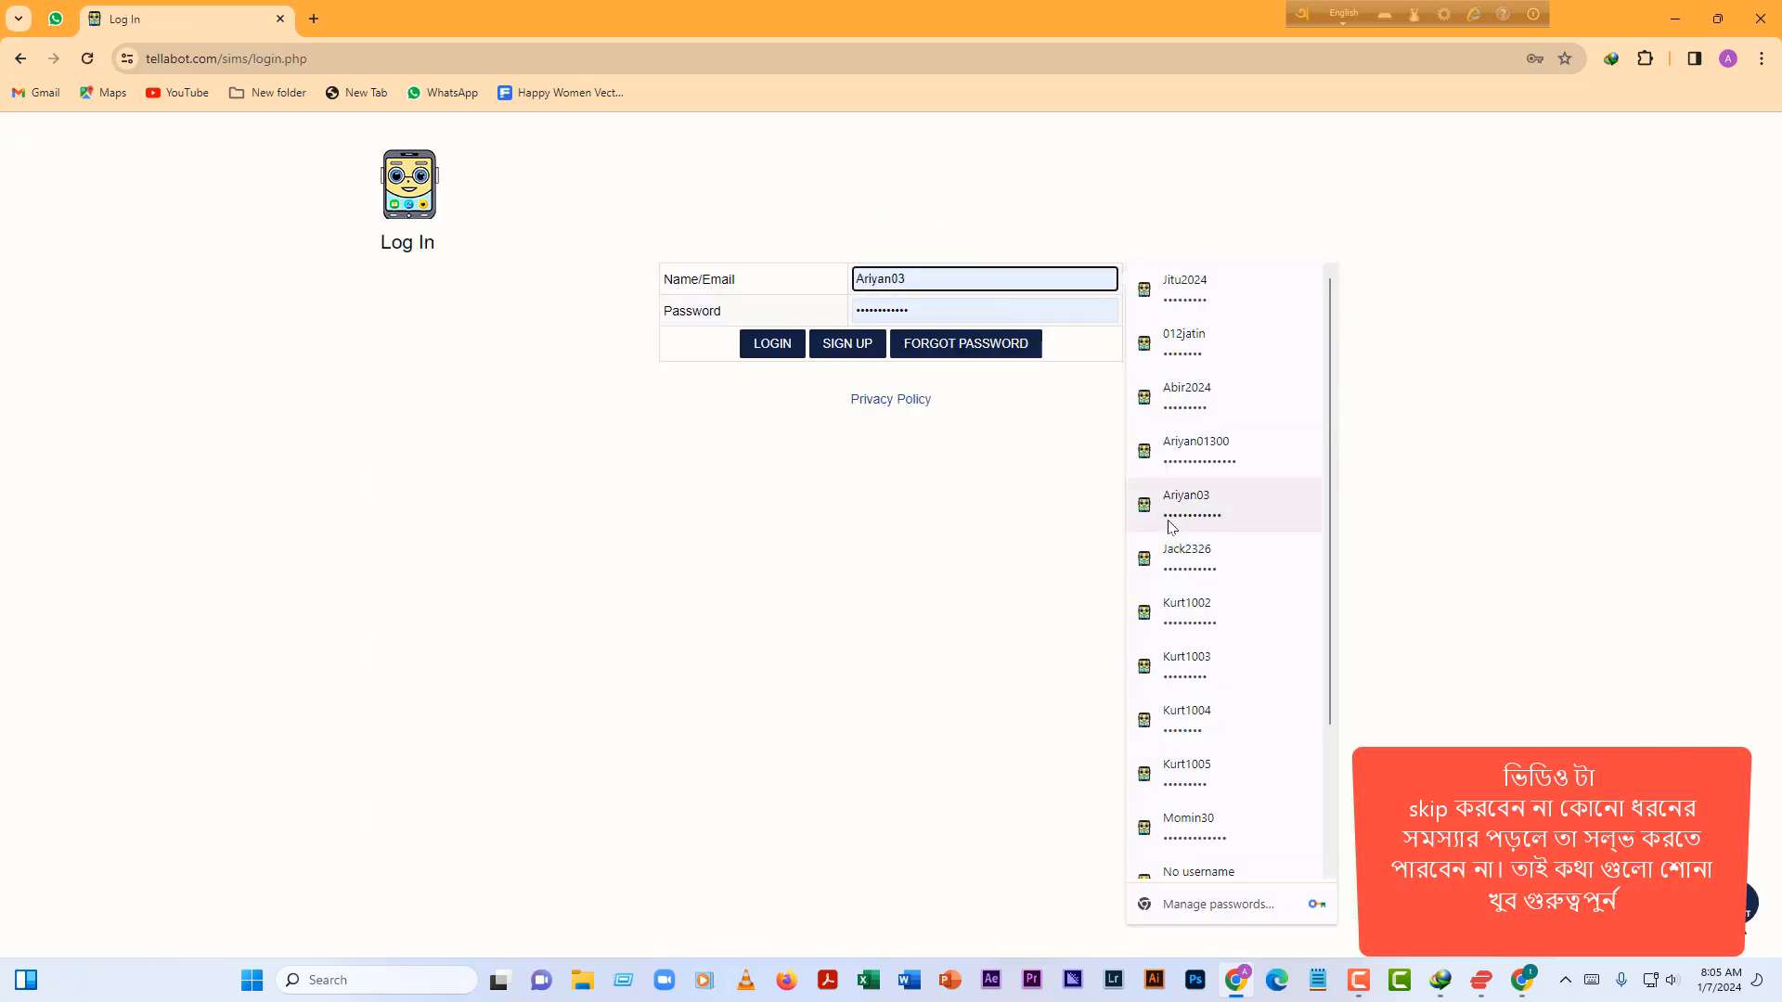
left_click(1167, 387)
left_click(863, 344)
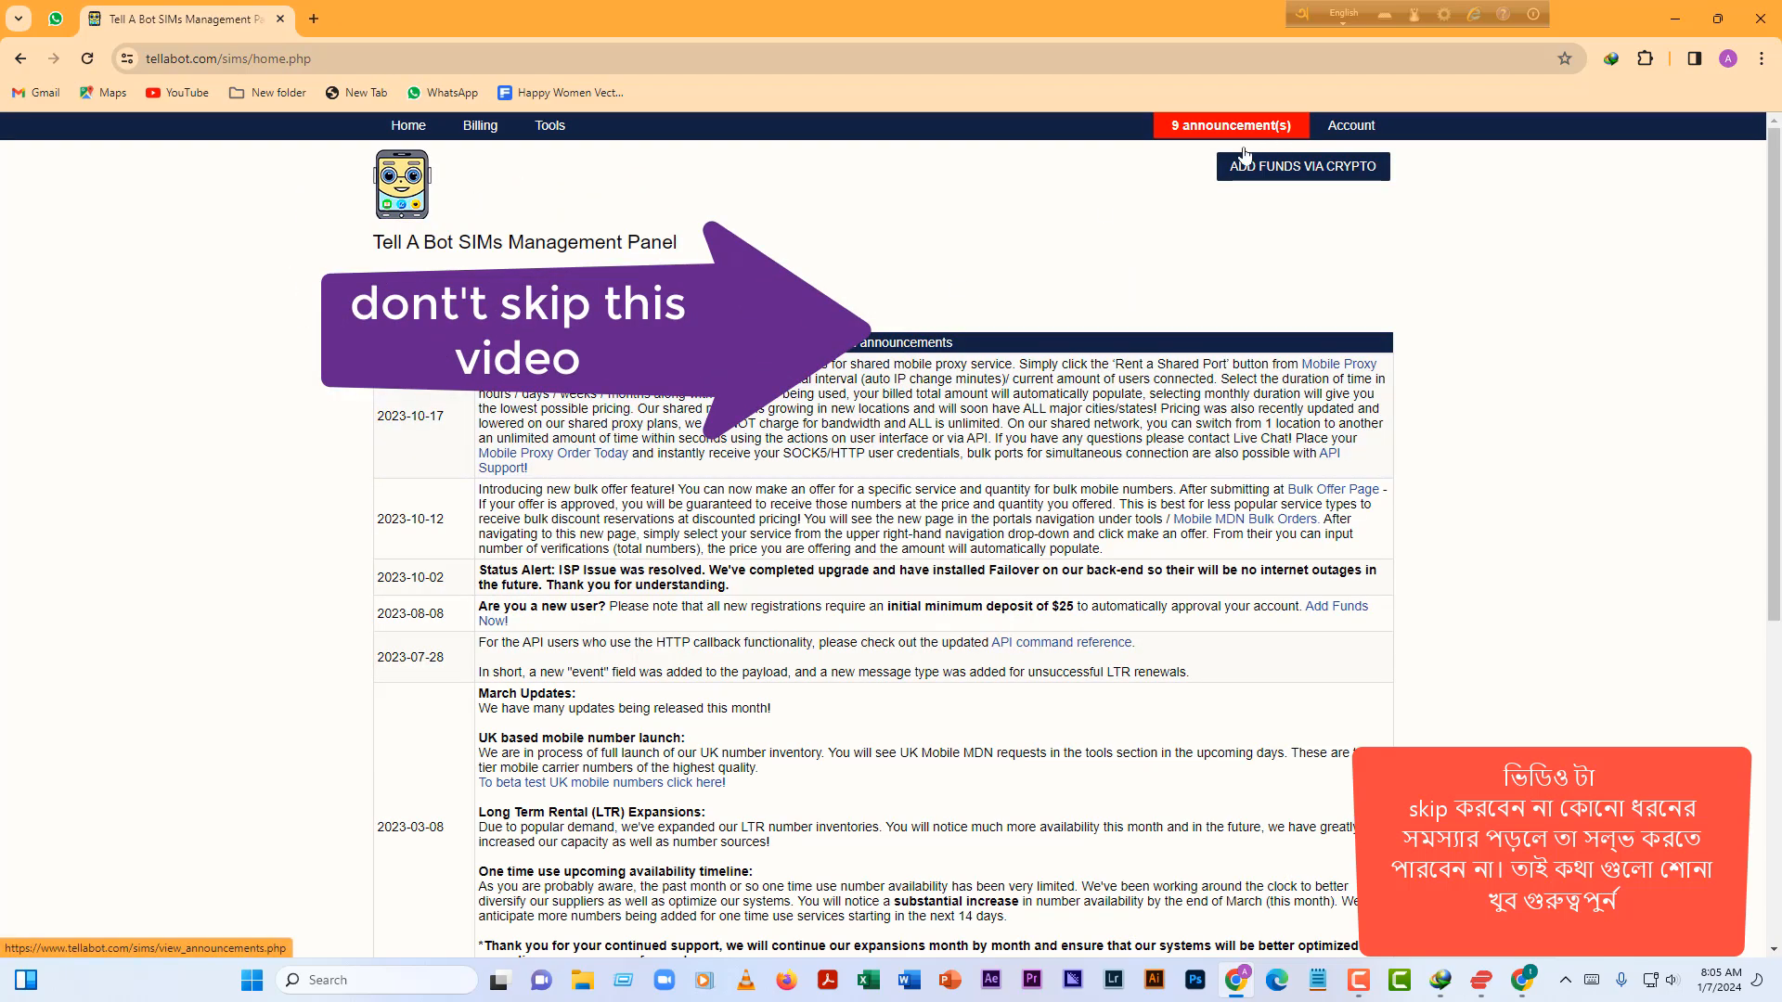
mouse_move(550, 125)
left_click(583, 153)
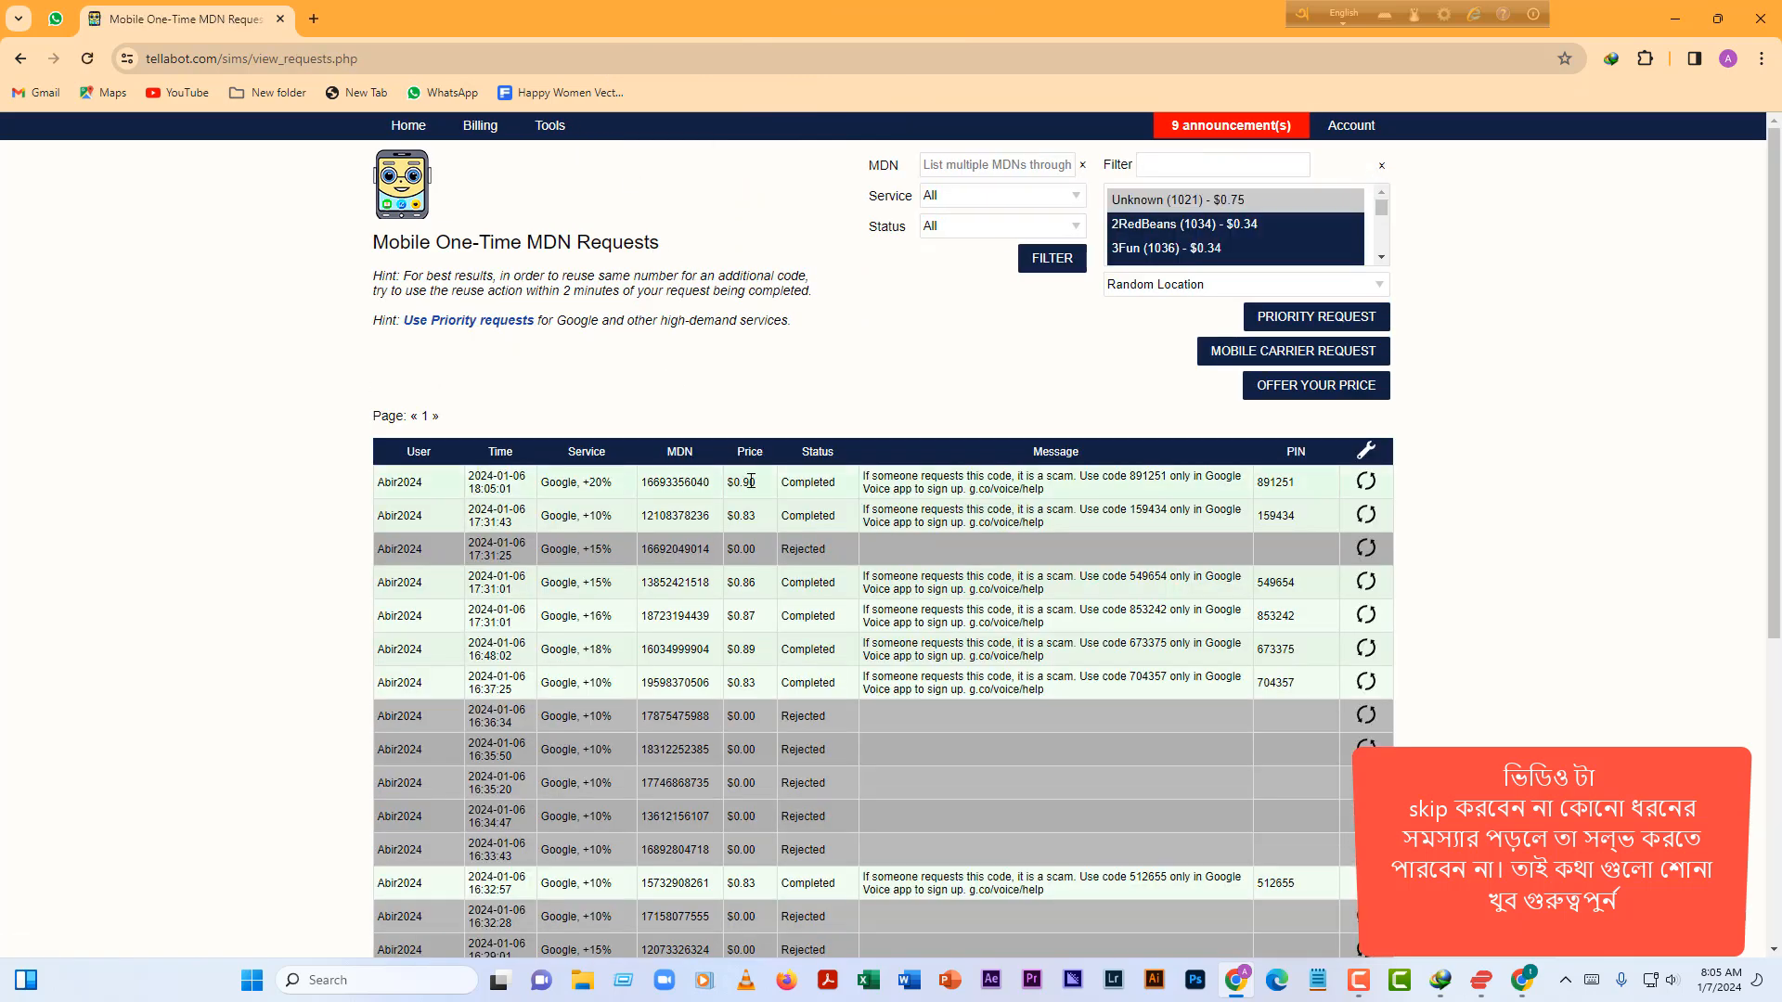
Review the second account's request prices, including the $1.71 Google +128% request
left_click_drag(758, 516, 733, 523)
mouse_move(756, 584)
left_mouse_down()
mouse_move(740, 582)
mouse_move(749, 616)
left_mouse_up()
left_click_drag(771, 687, 750, 684)
scroll(761, 691, "down", 5)
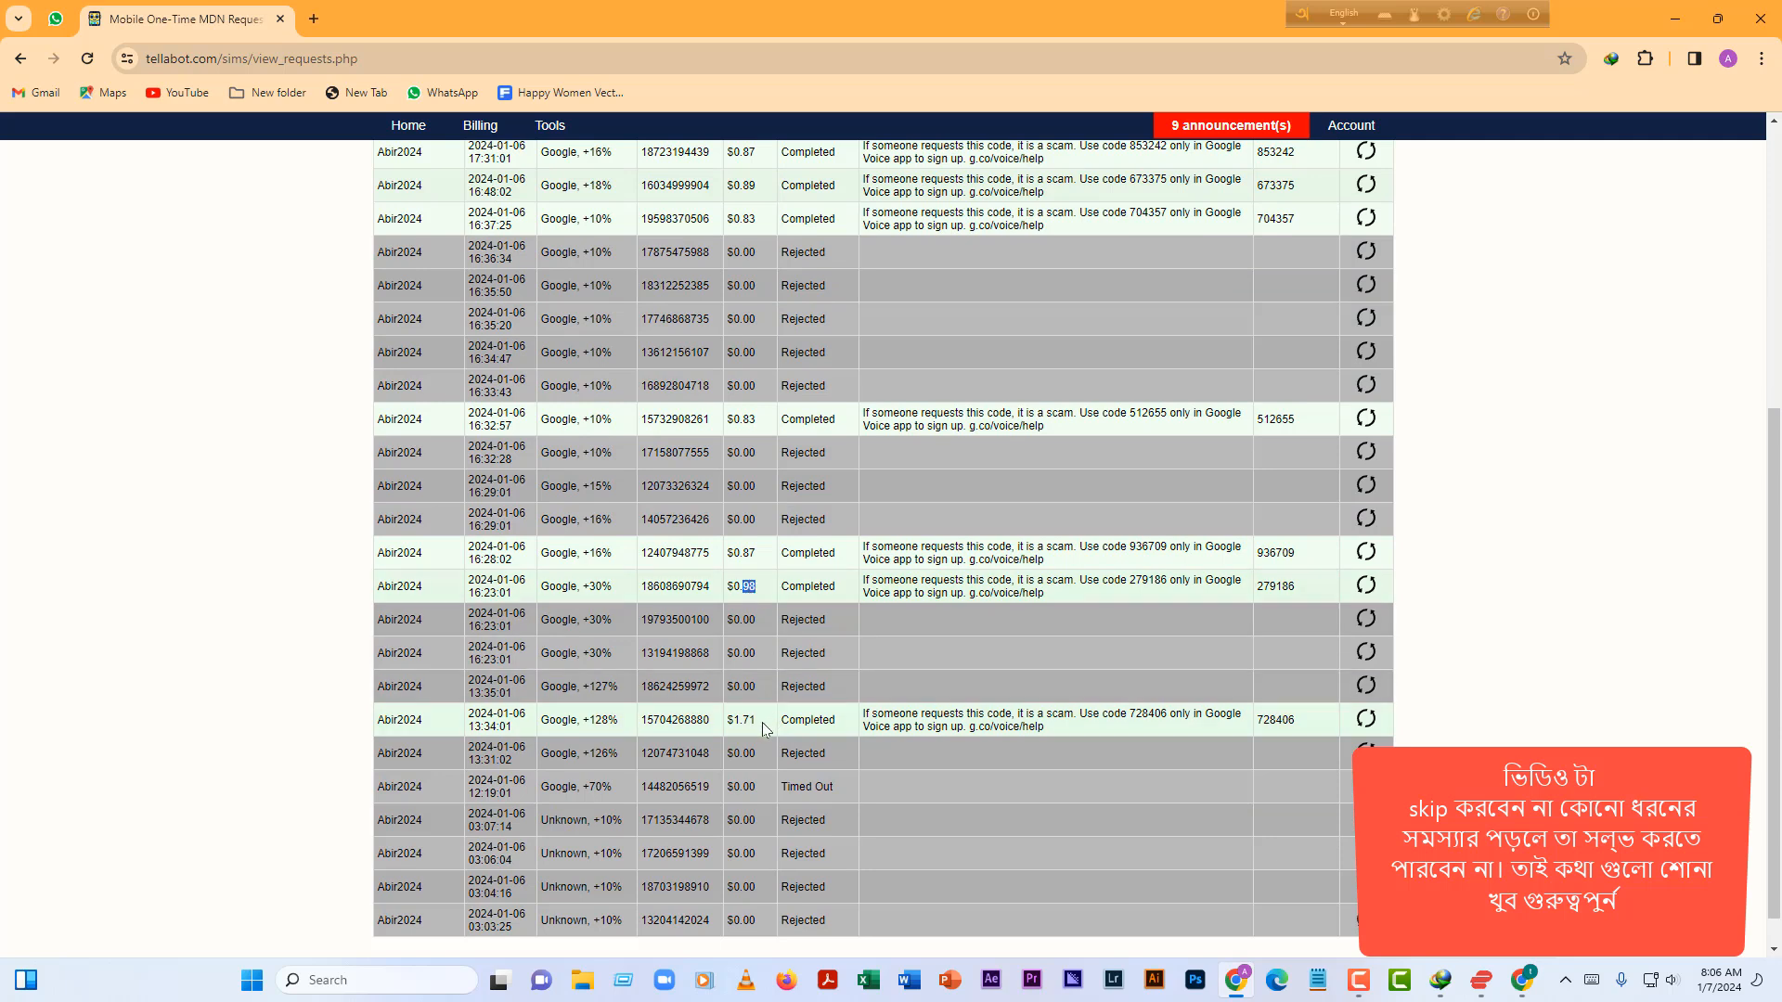
left_click_drag(763, 722, 501, 715)
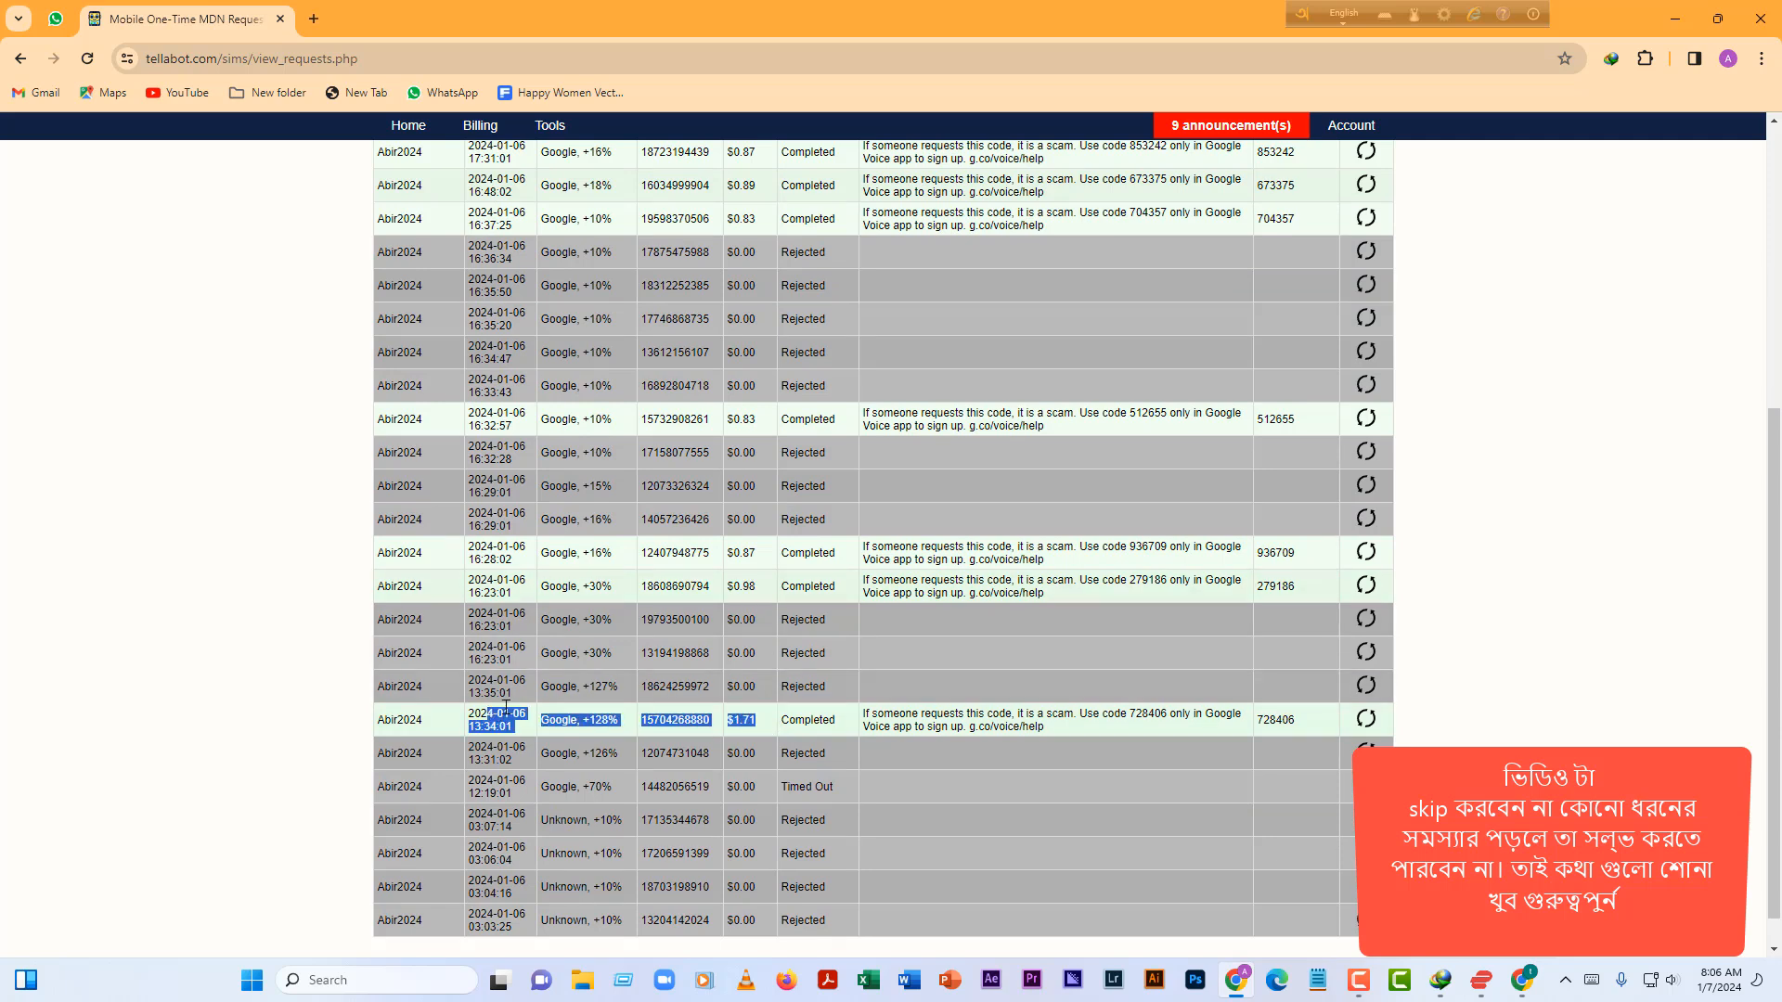
scroll(812, 675, "down", 1)
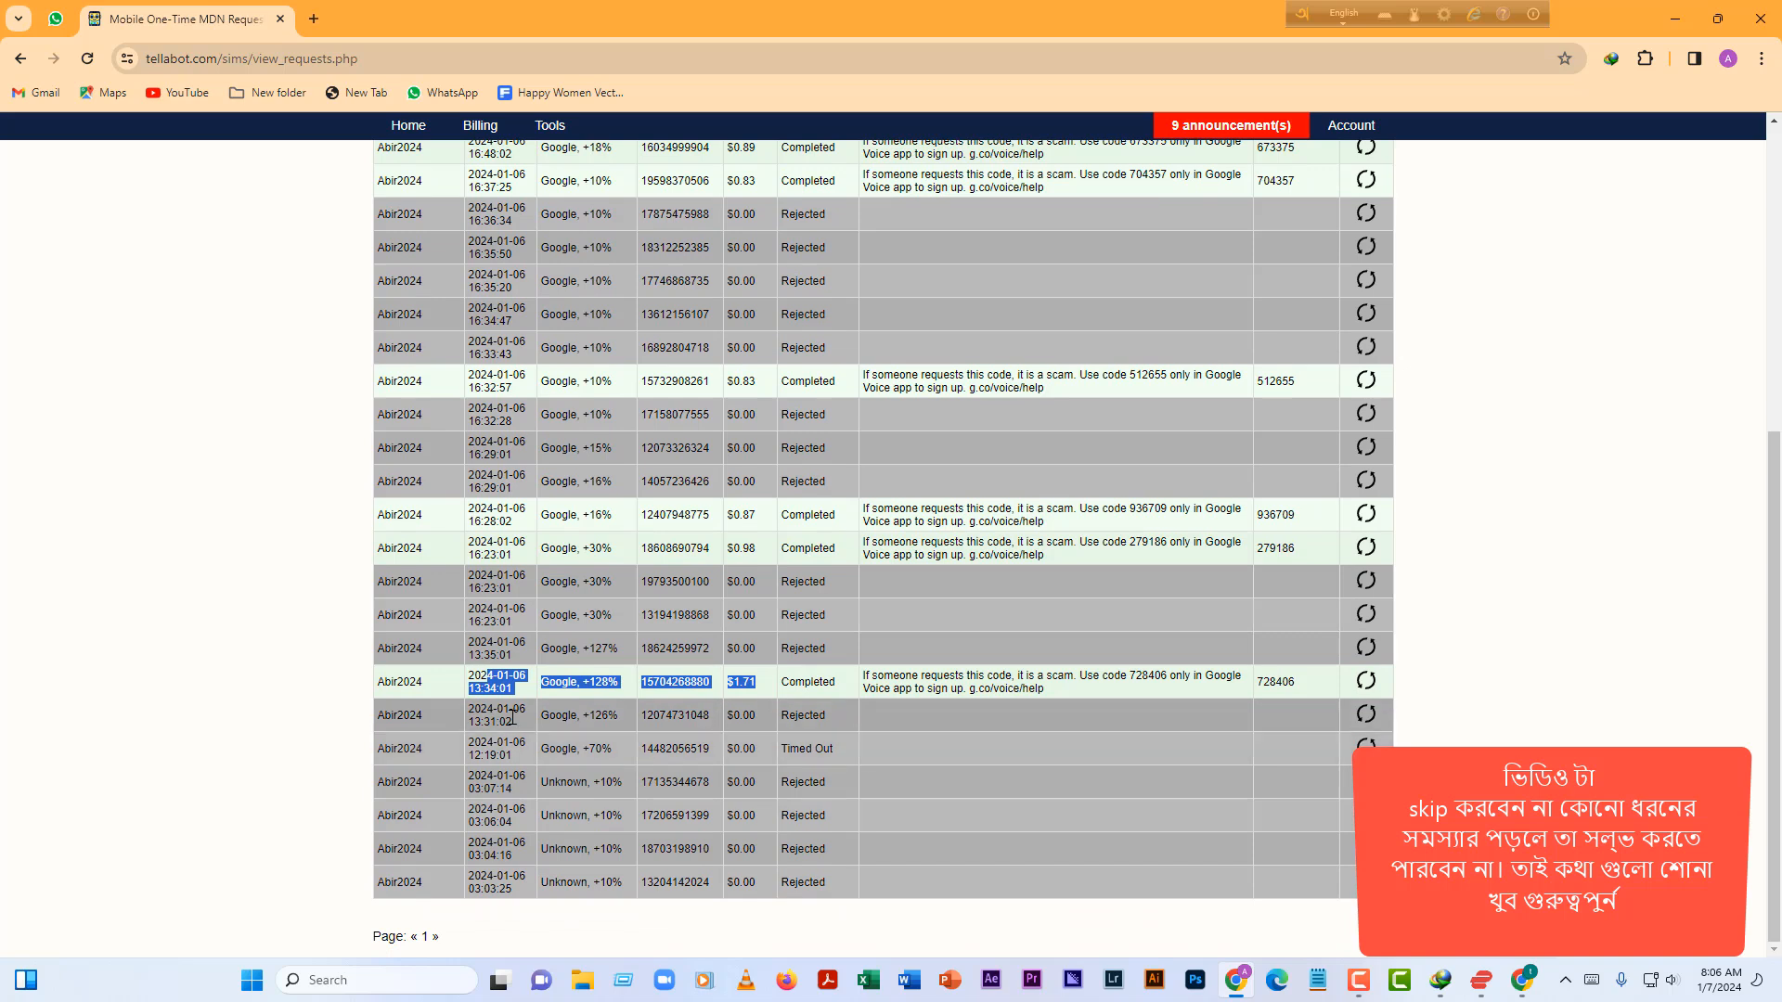
left_click_drag(591, 883, 545, 782)
left_click(870, 740)
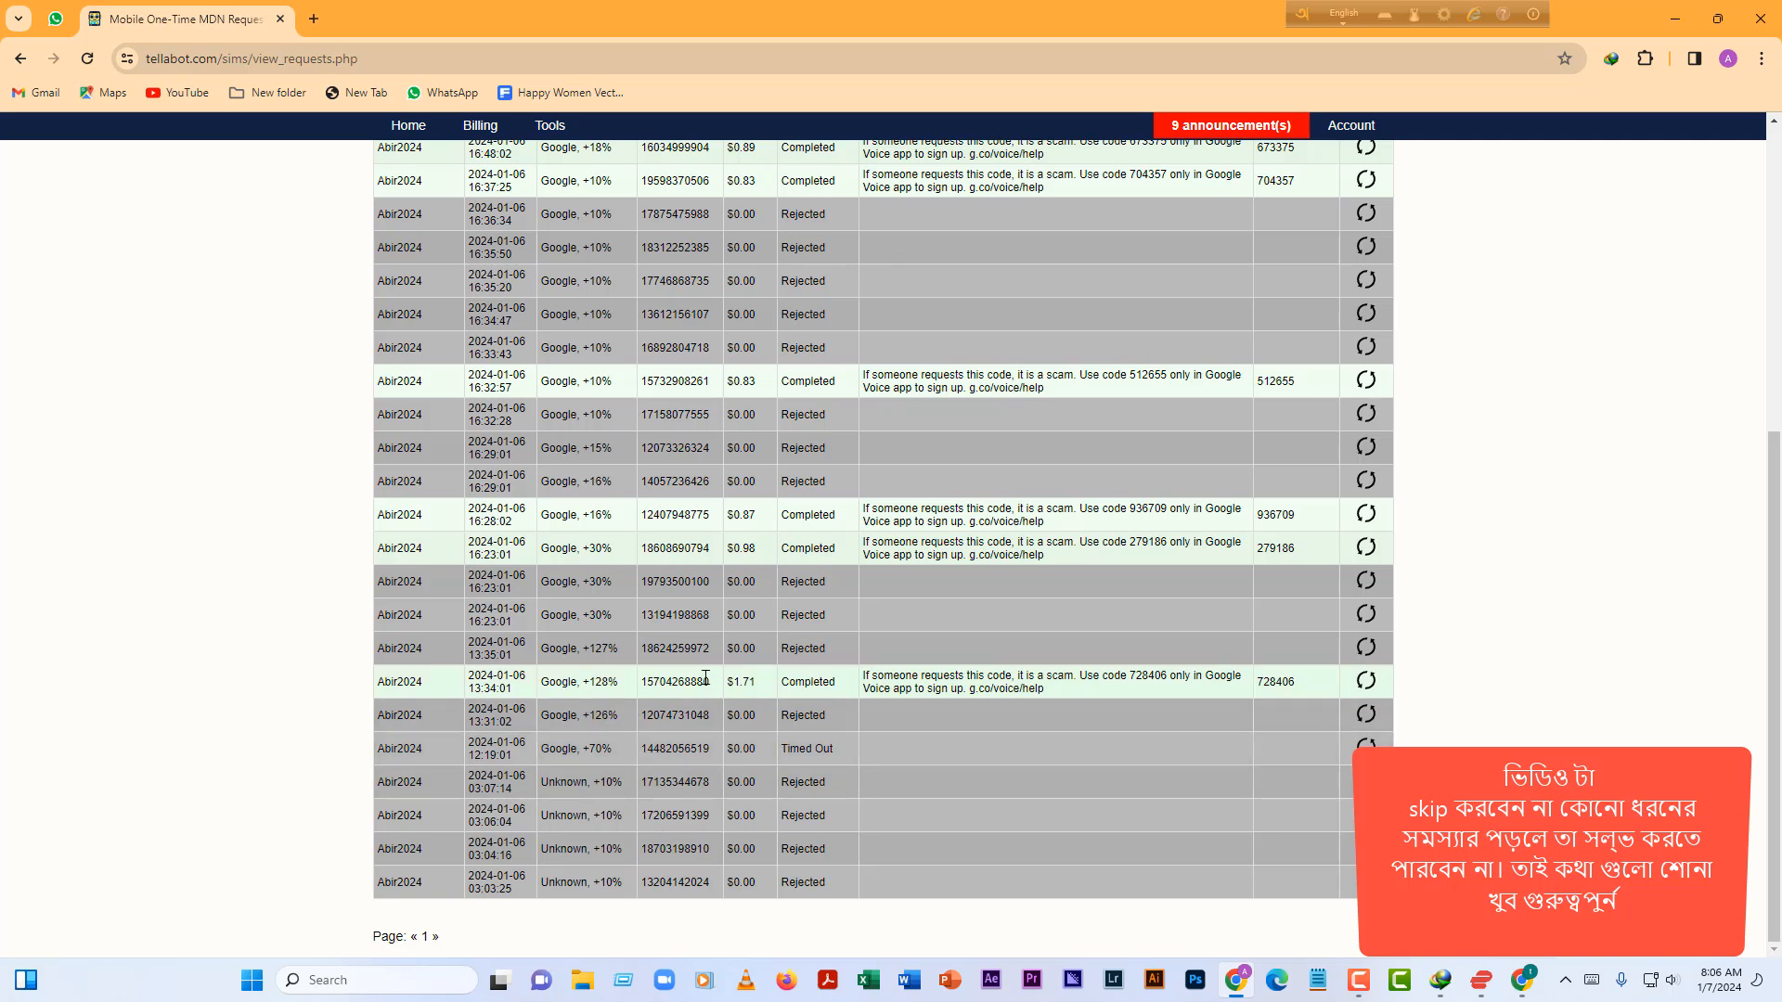
Check the 16:23:01 ($0.98) and 16:37:25 ($0.83) requests, then minimize the browser
left_click_drag(711, 720, 590, 683)
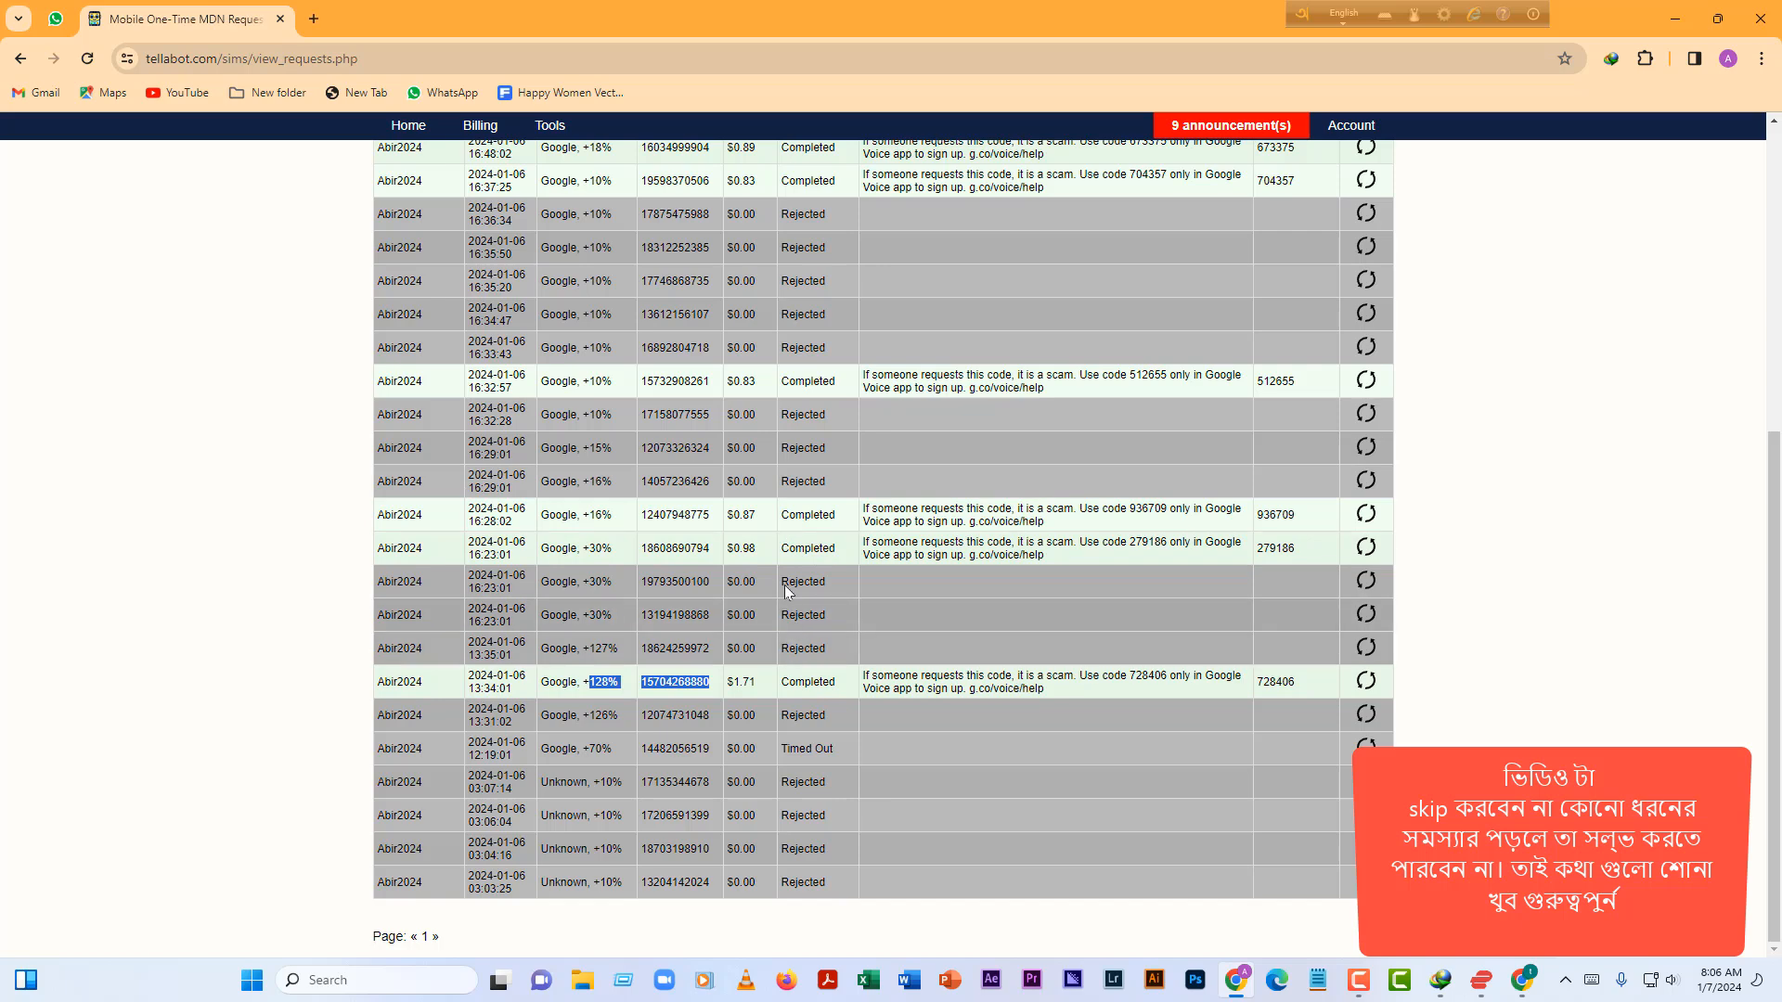
left_click_drag(757, 548, 734, 442)
scroll(734, 408, "up", 5)
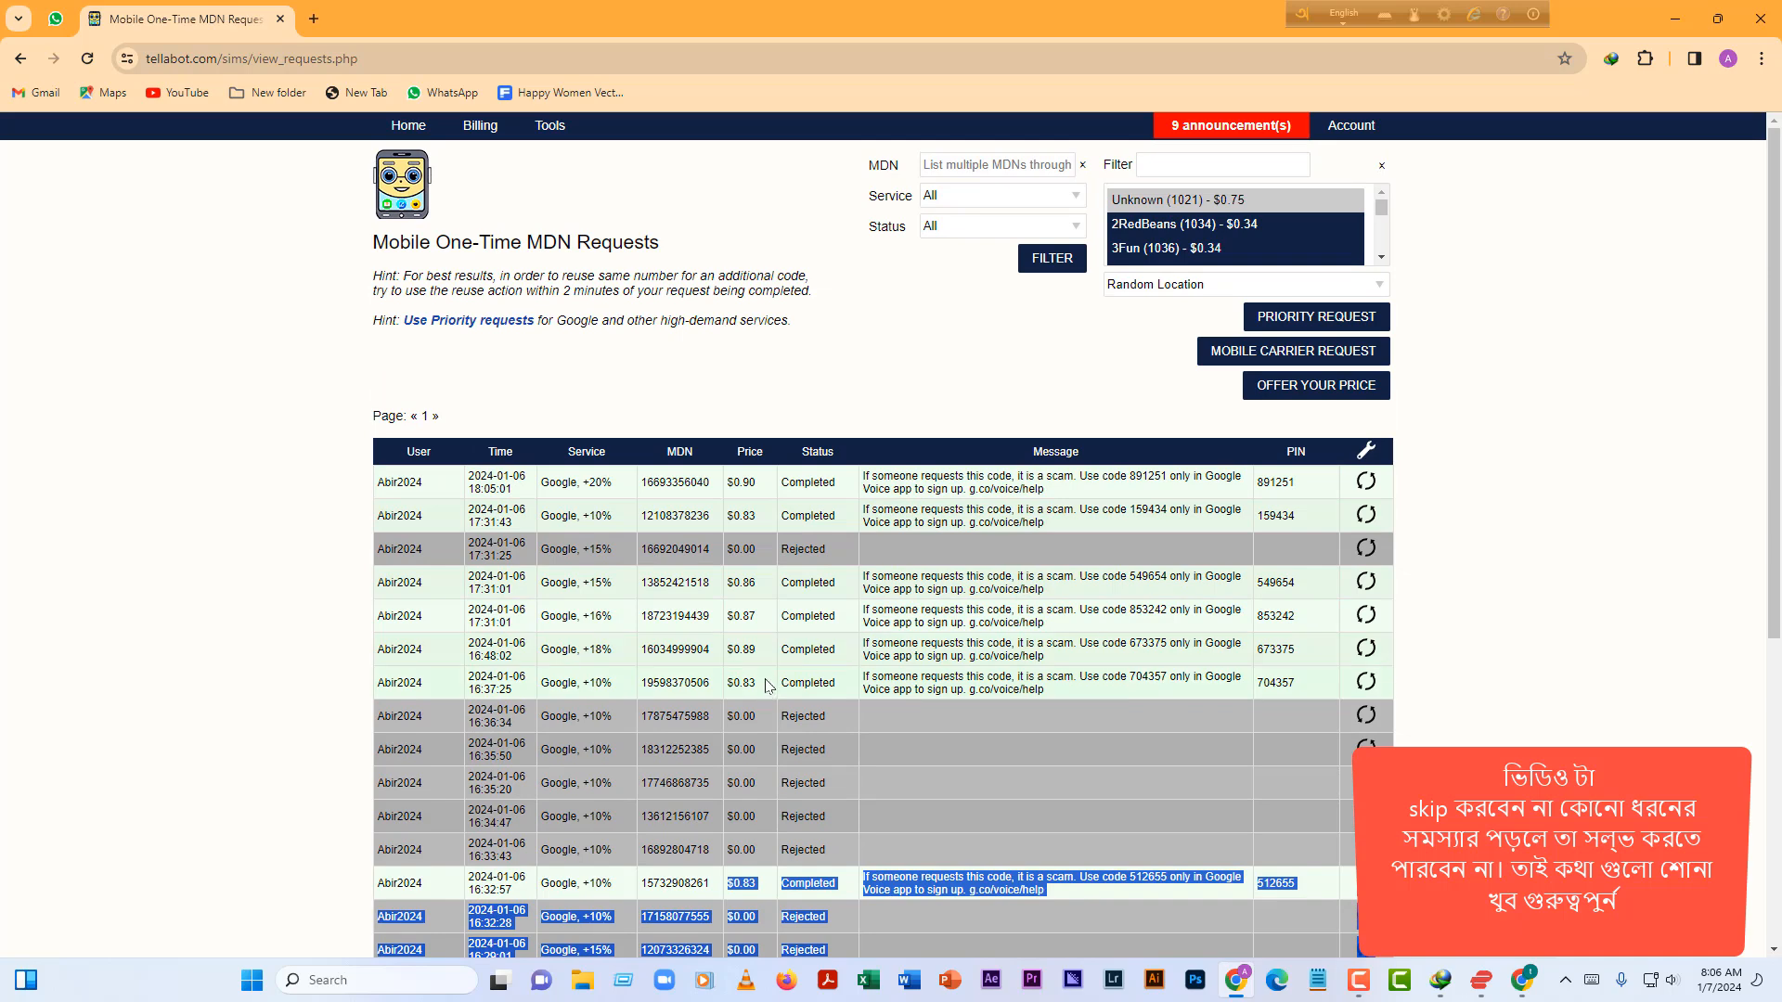
left_click_drag(763, 685, 731, 684)
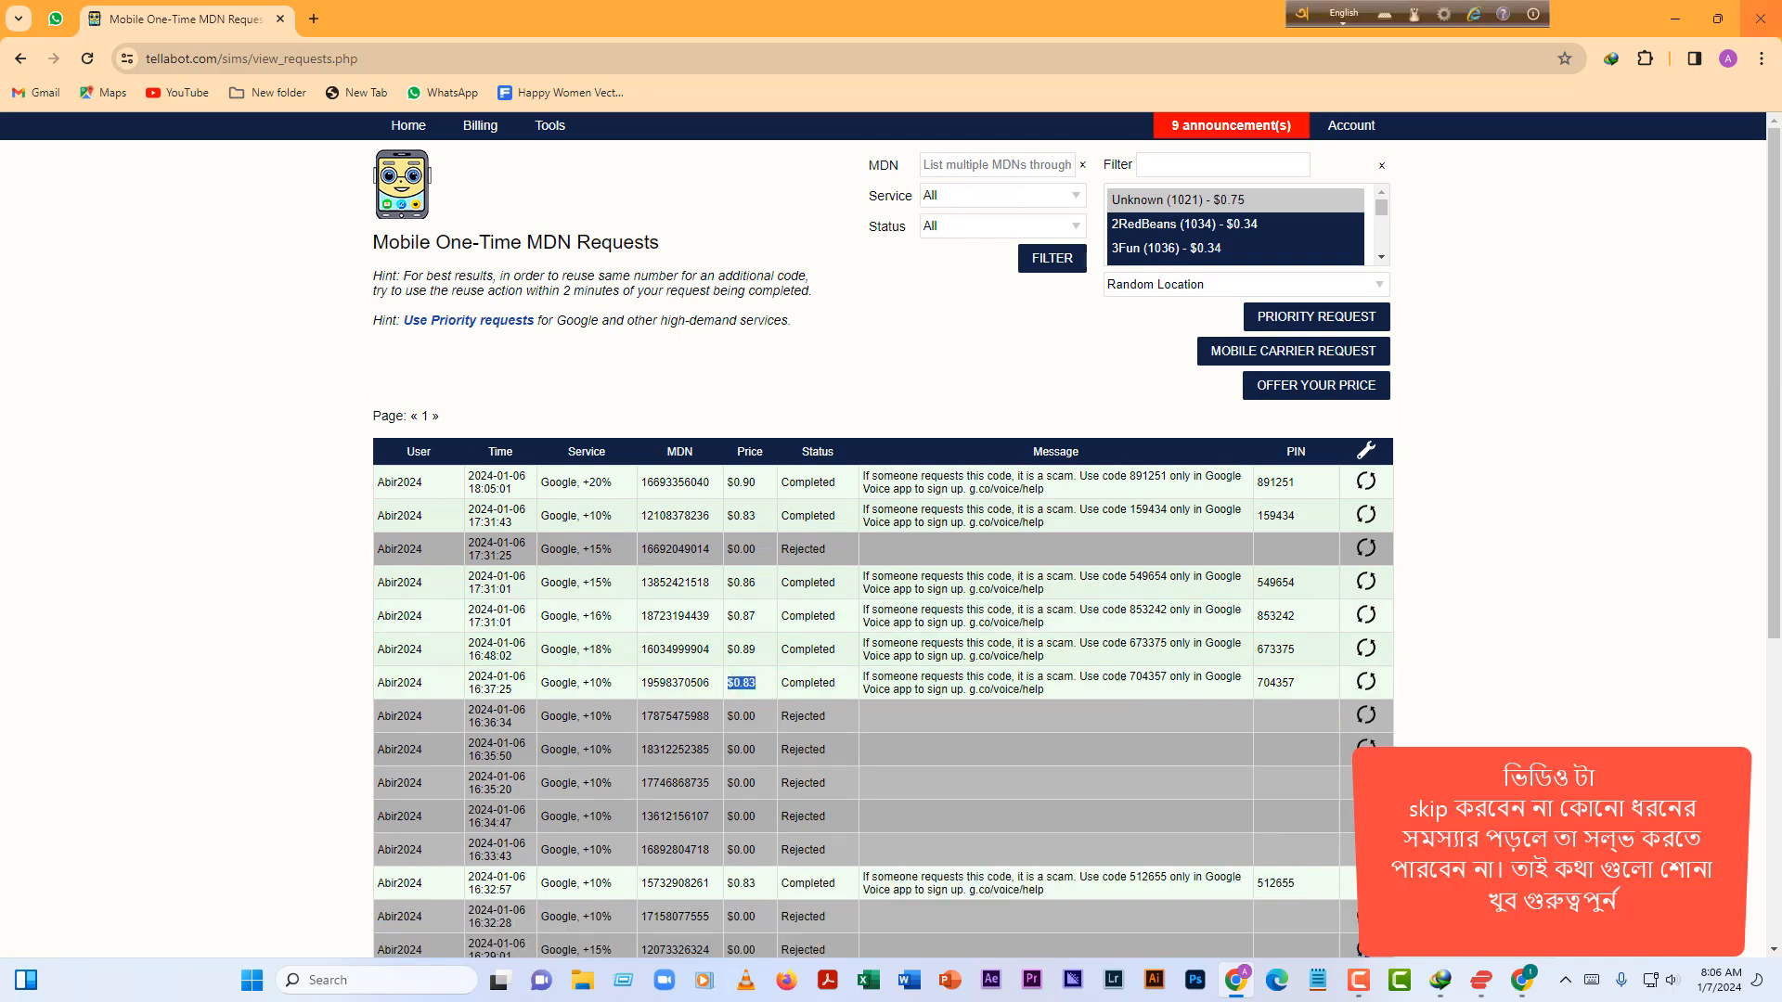
left_click(1677, 11)
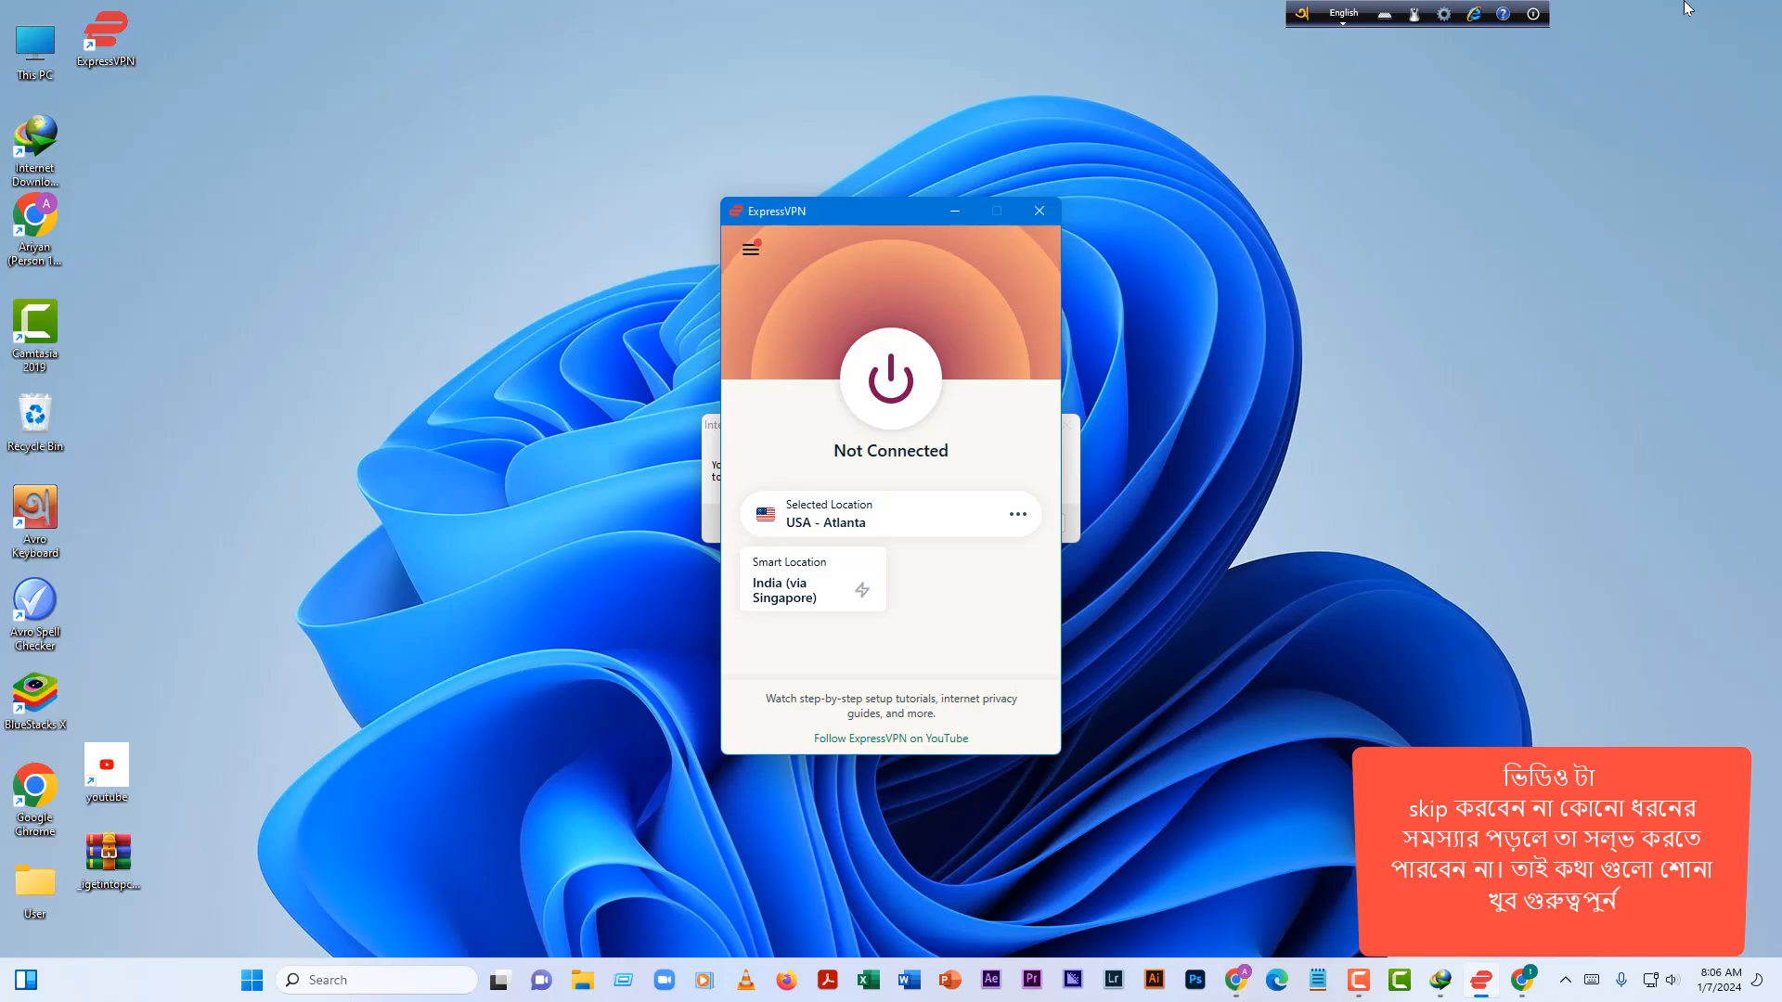
left_click(1358, 980)
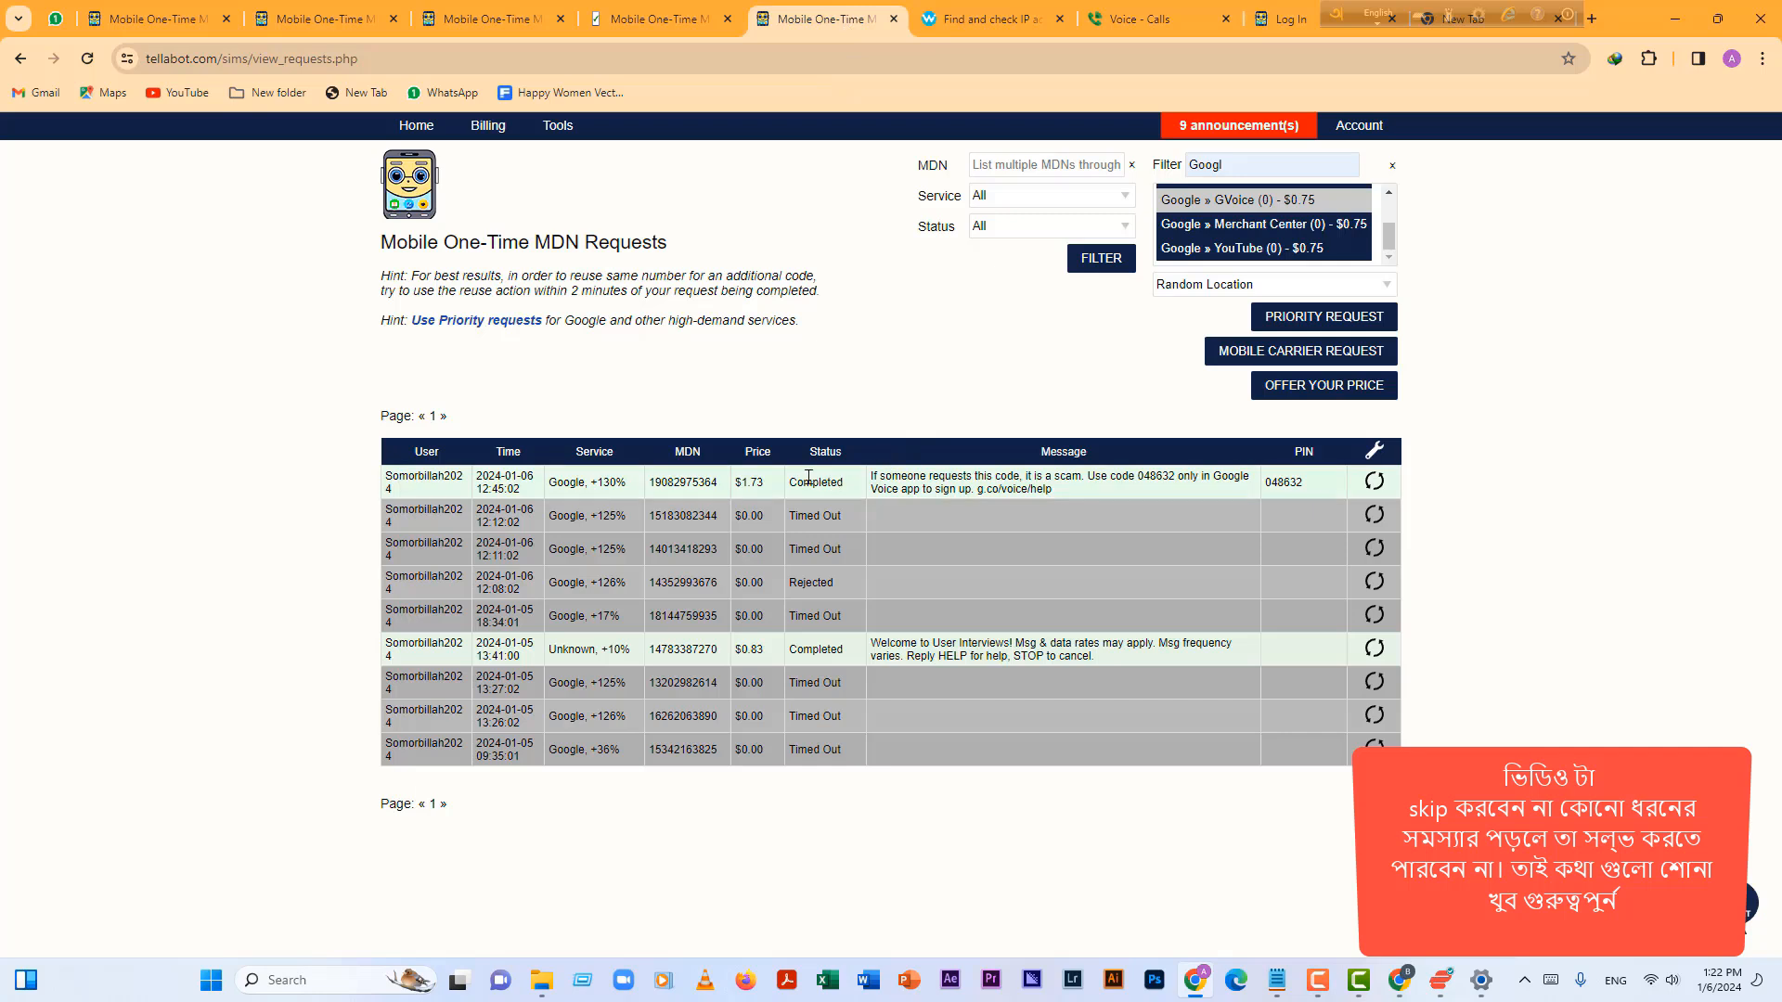
Inspect the first request's phone number and row details, then switch to the other account's requests tab
left_click_drag(719, 488, 651, 485)
left_click_drag(1229, 479, 353, 485)
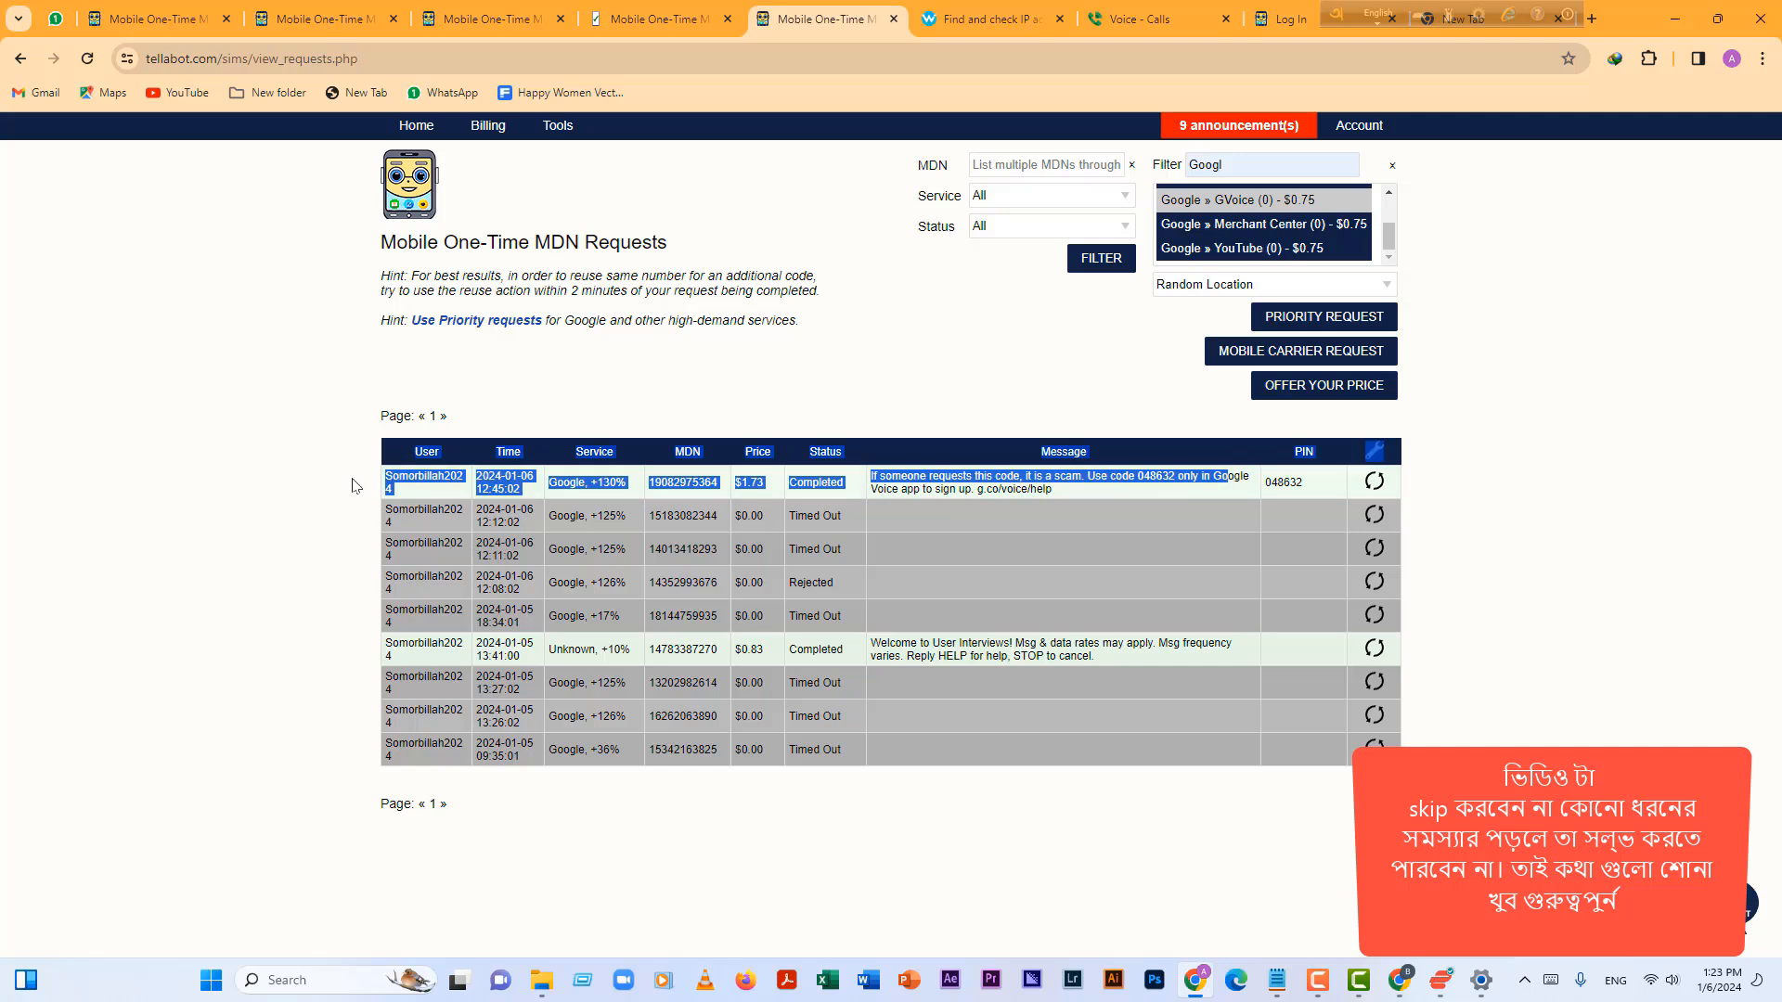
left_click(880, 353)
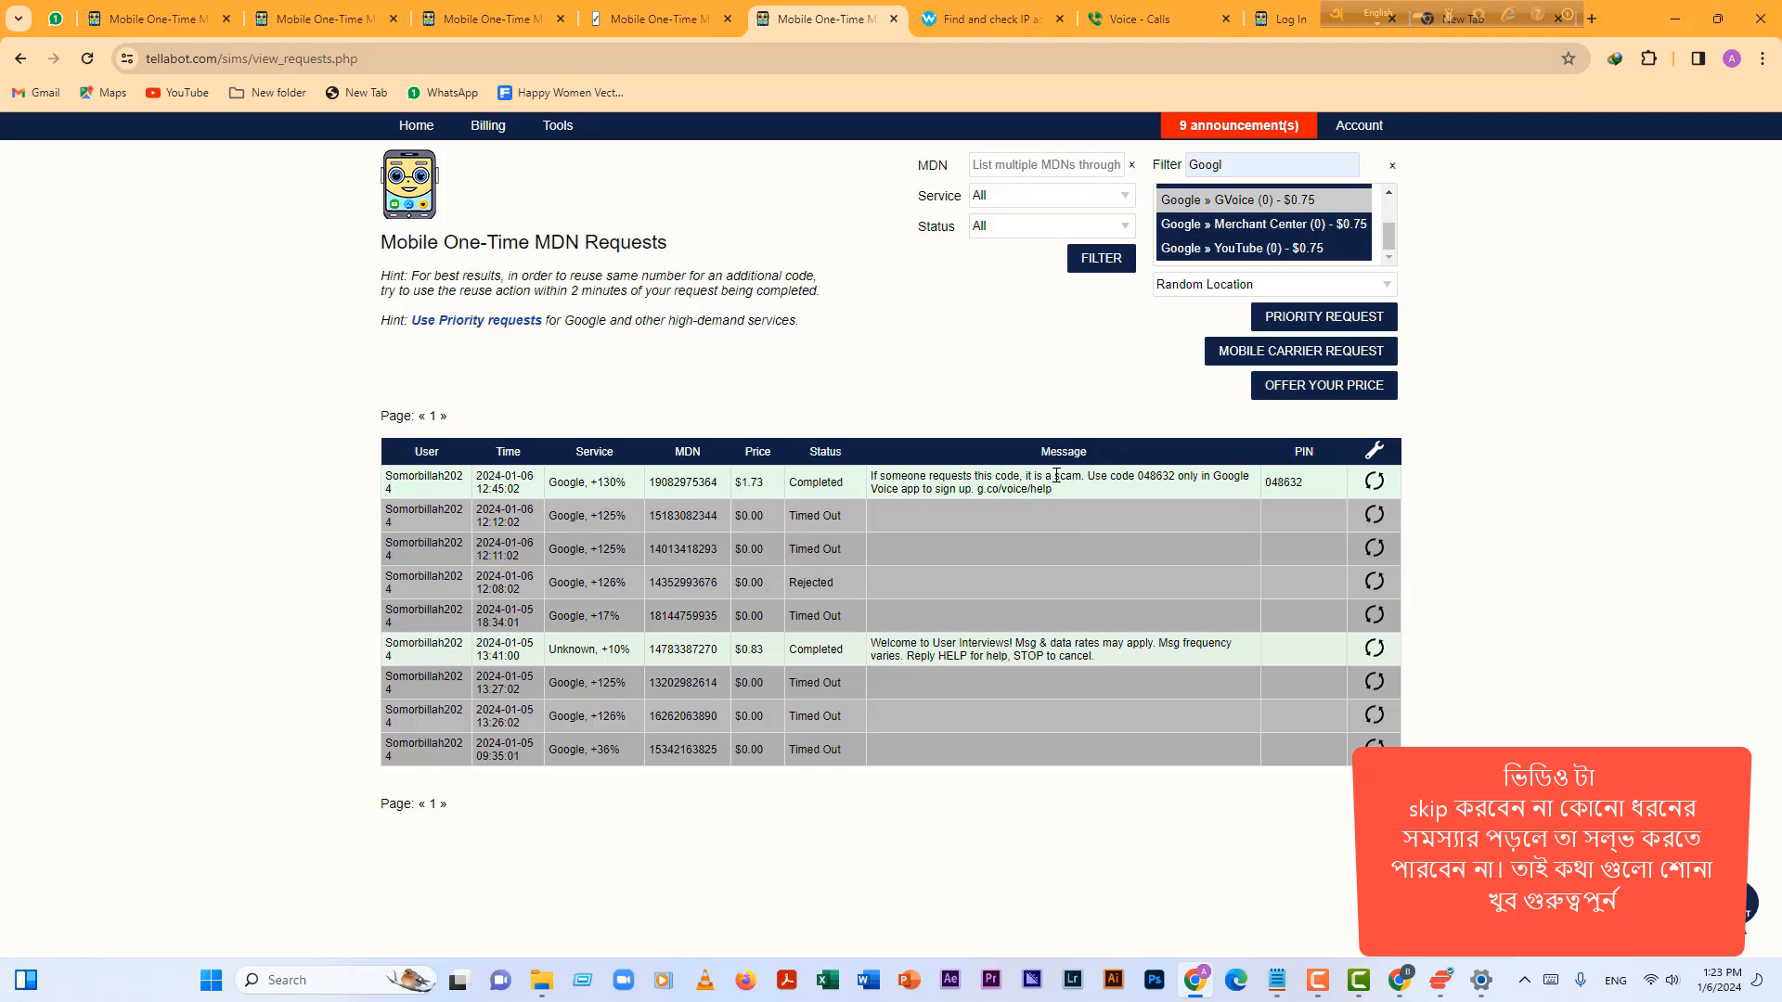
left_click_drag(1053, 486, 444, 478)
left_click(1013, 327)
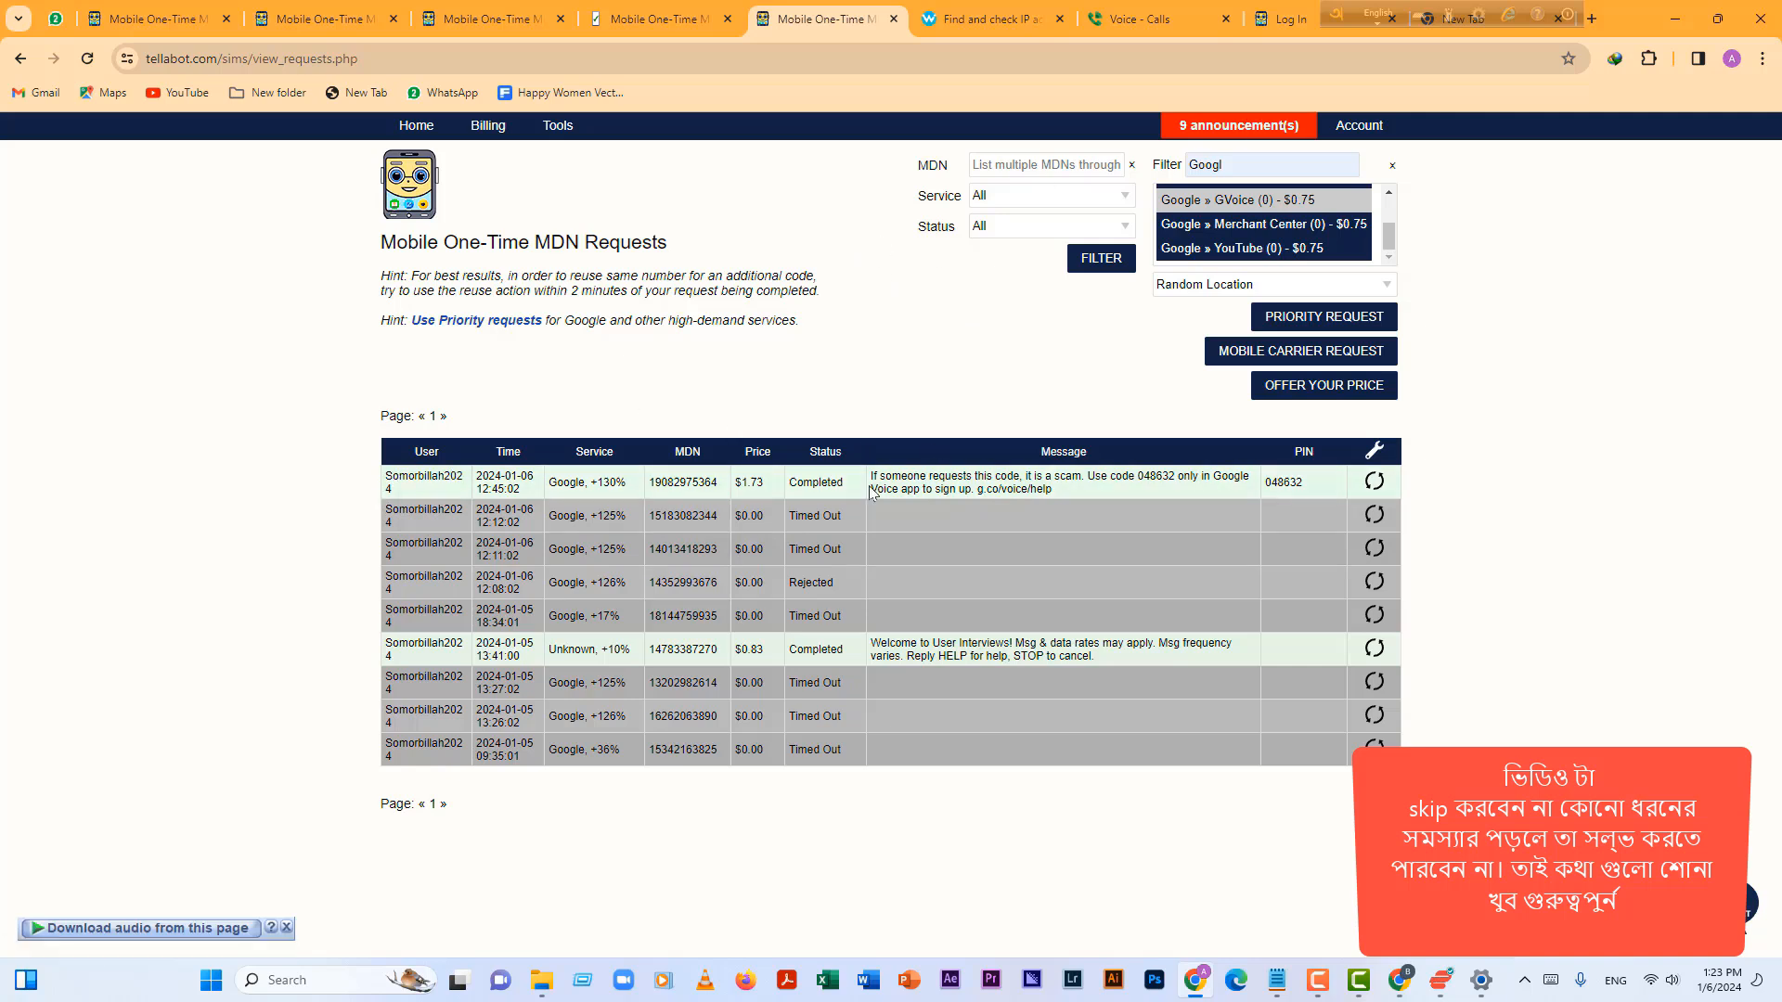
left_click_drag(714, 482, 612, 482)
left_click(800, 482)
mouse_move(1337, 127)
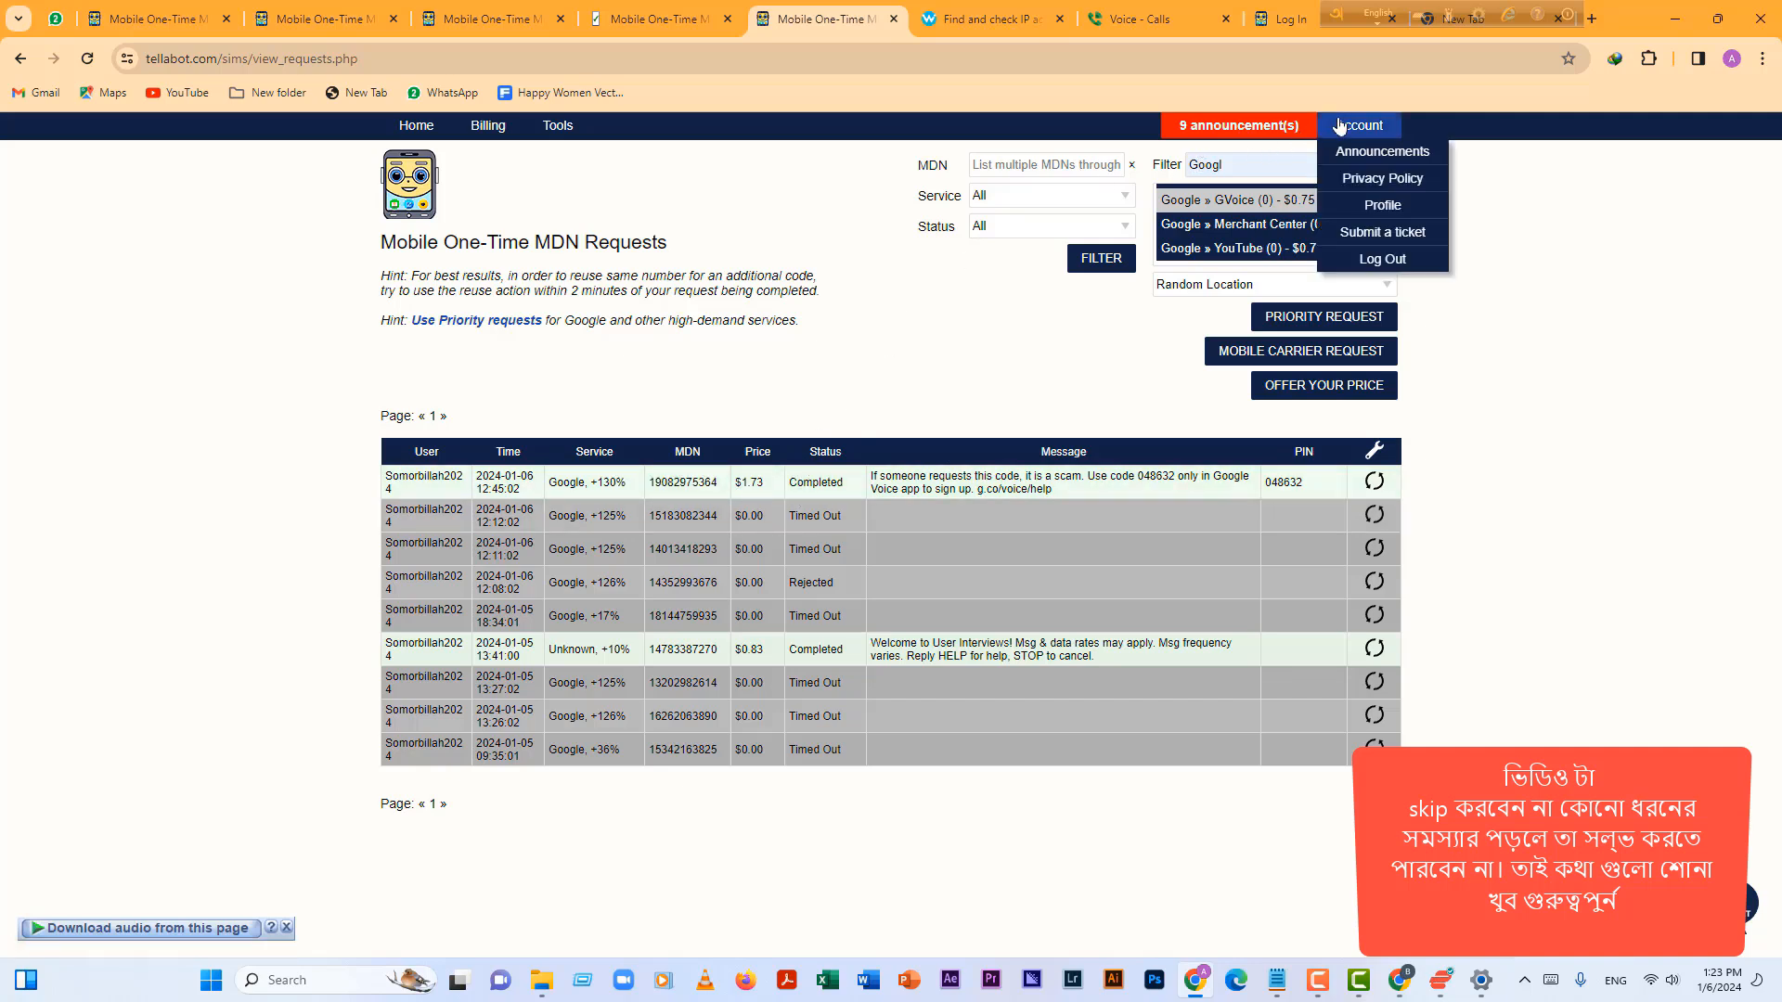
left_click(664, 17)
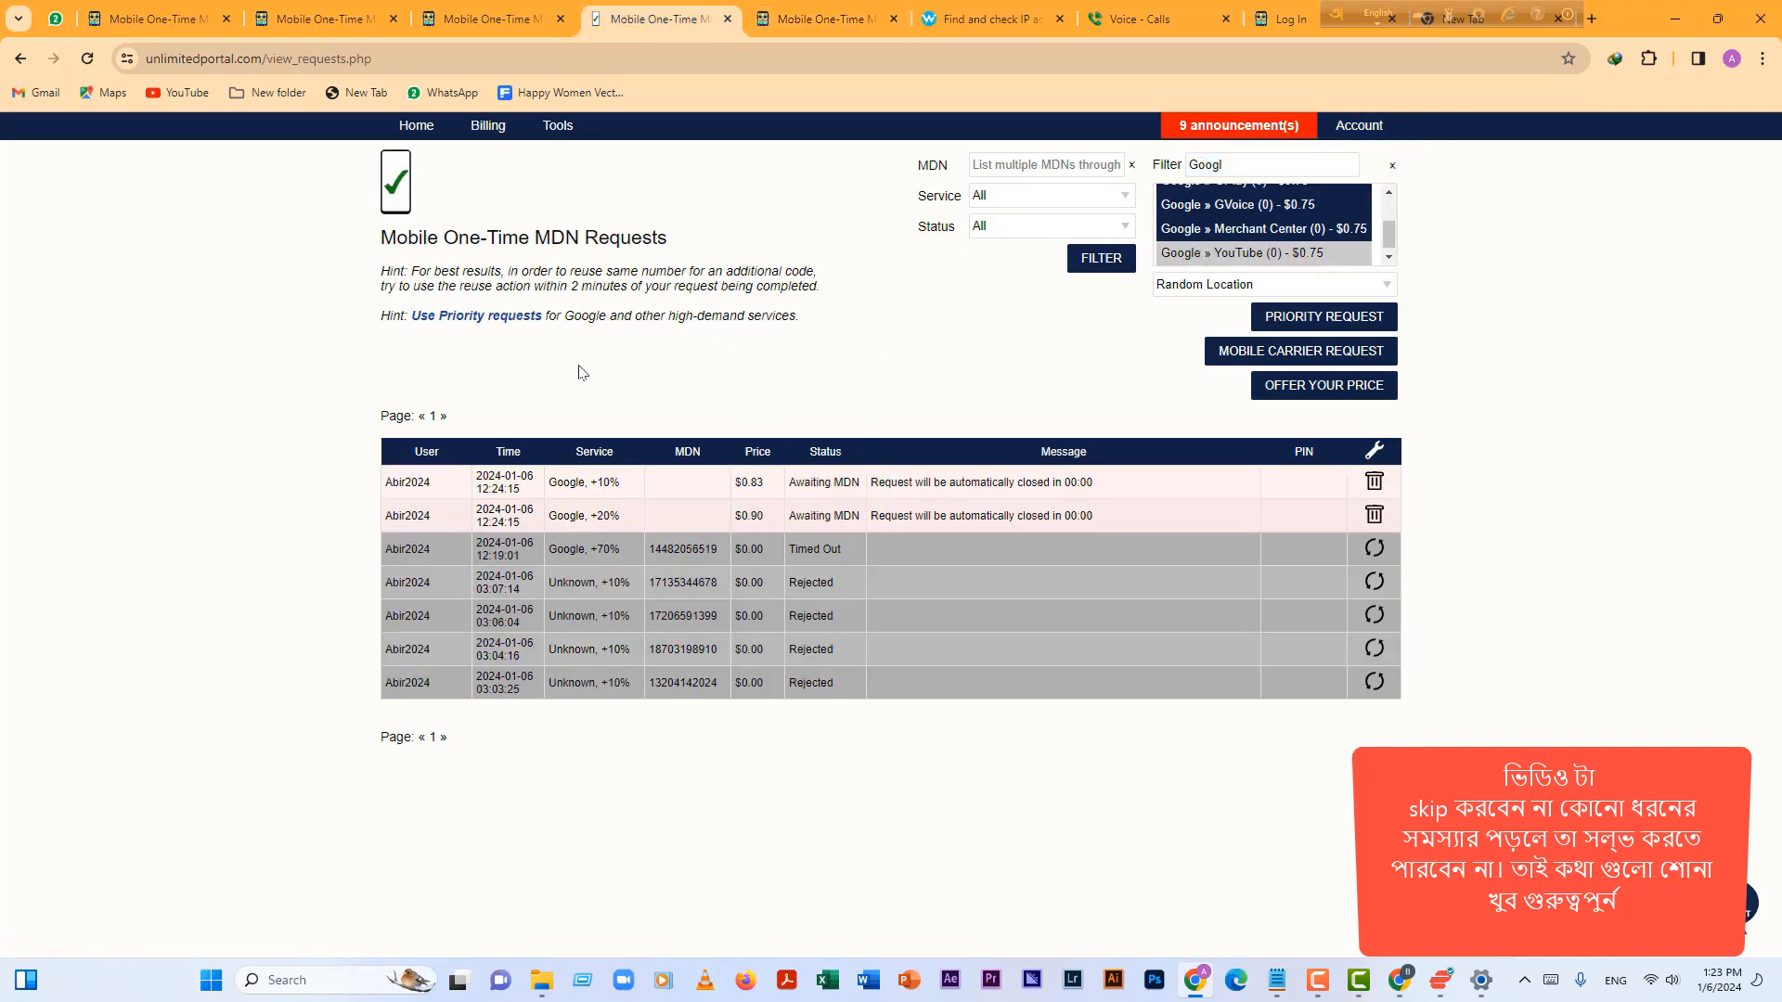
Reload the requests page and inspect the timed-out request's phone number
left_click(88, 63)
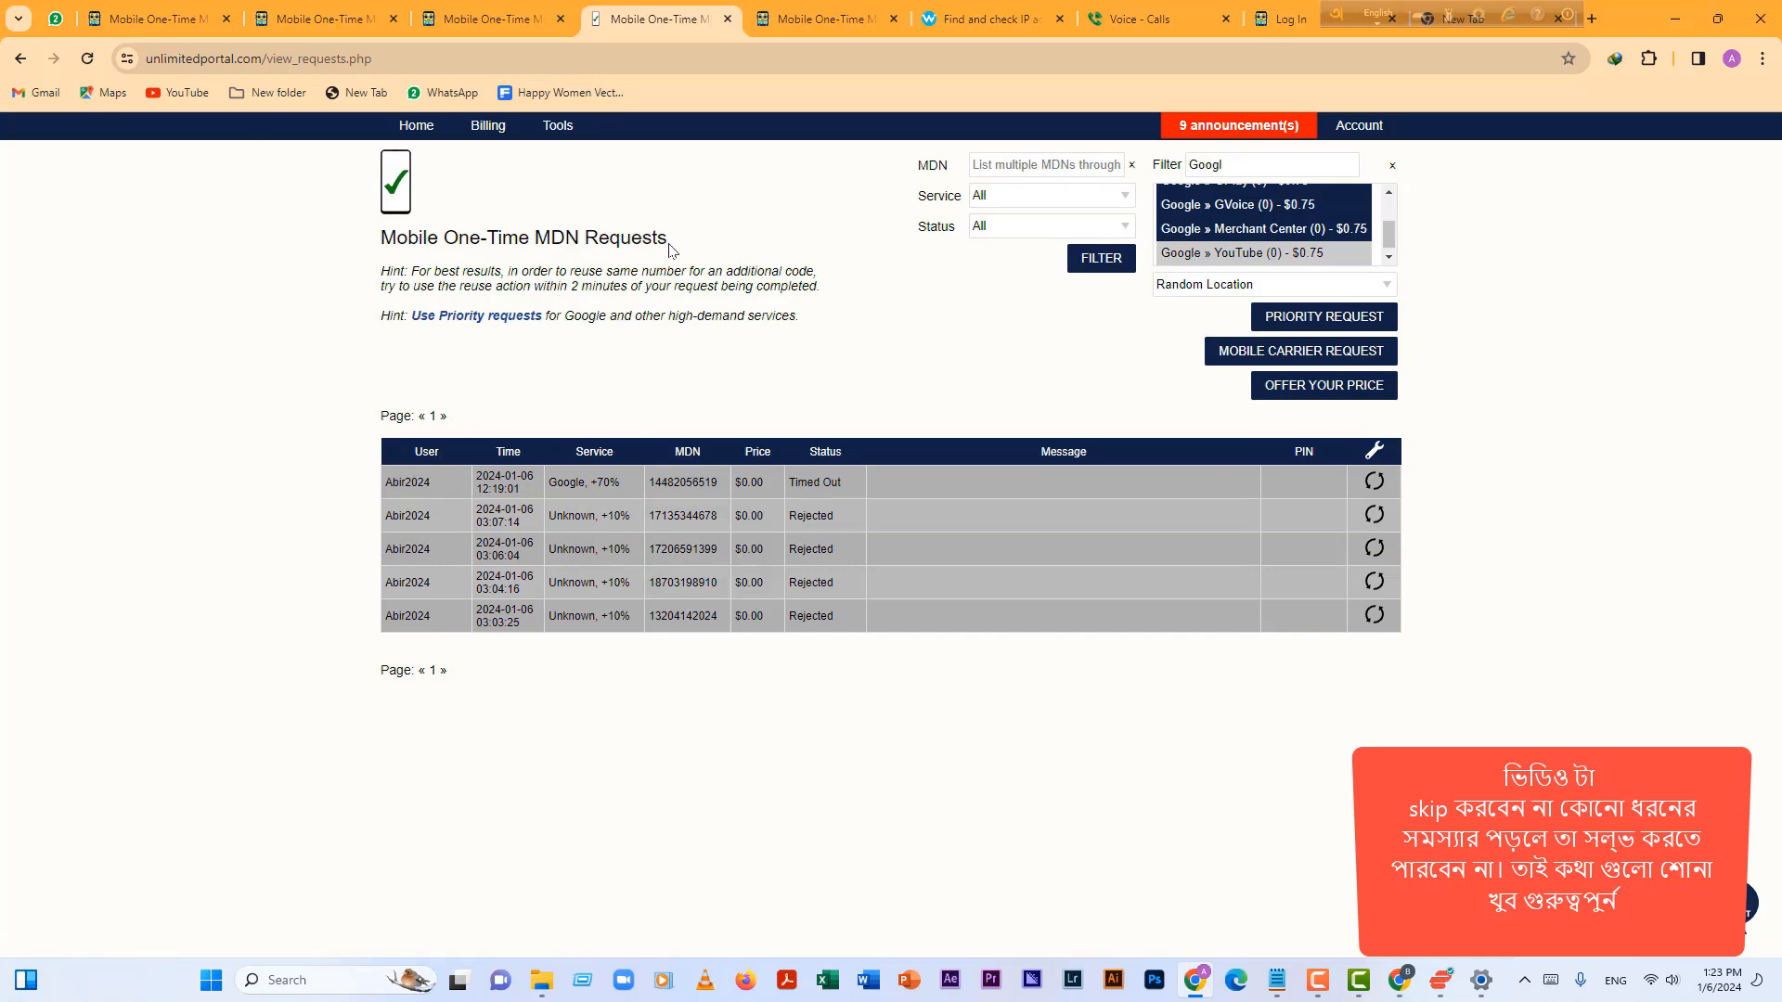
left_click_drag(726, 482, 625, 482)
left_click(720, 479)
Compare the tellabot.com and unlimitedportal.com request tabs and check their page addresses
left_click(251, 58)
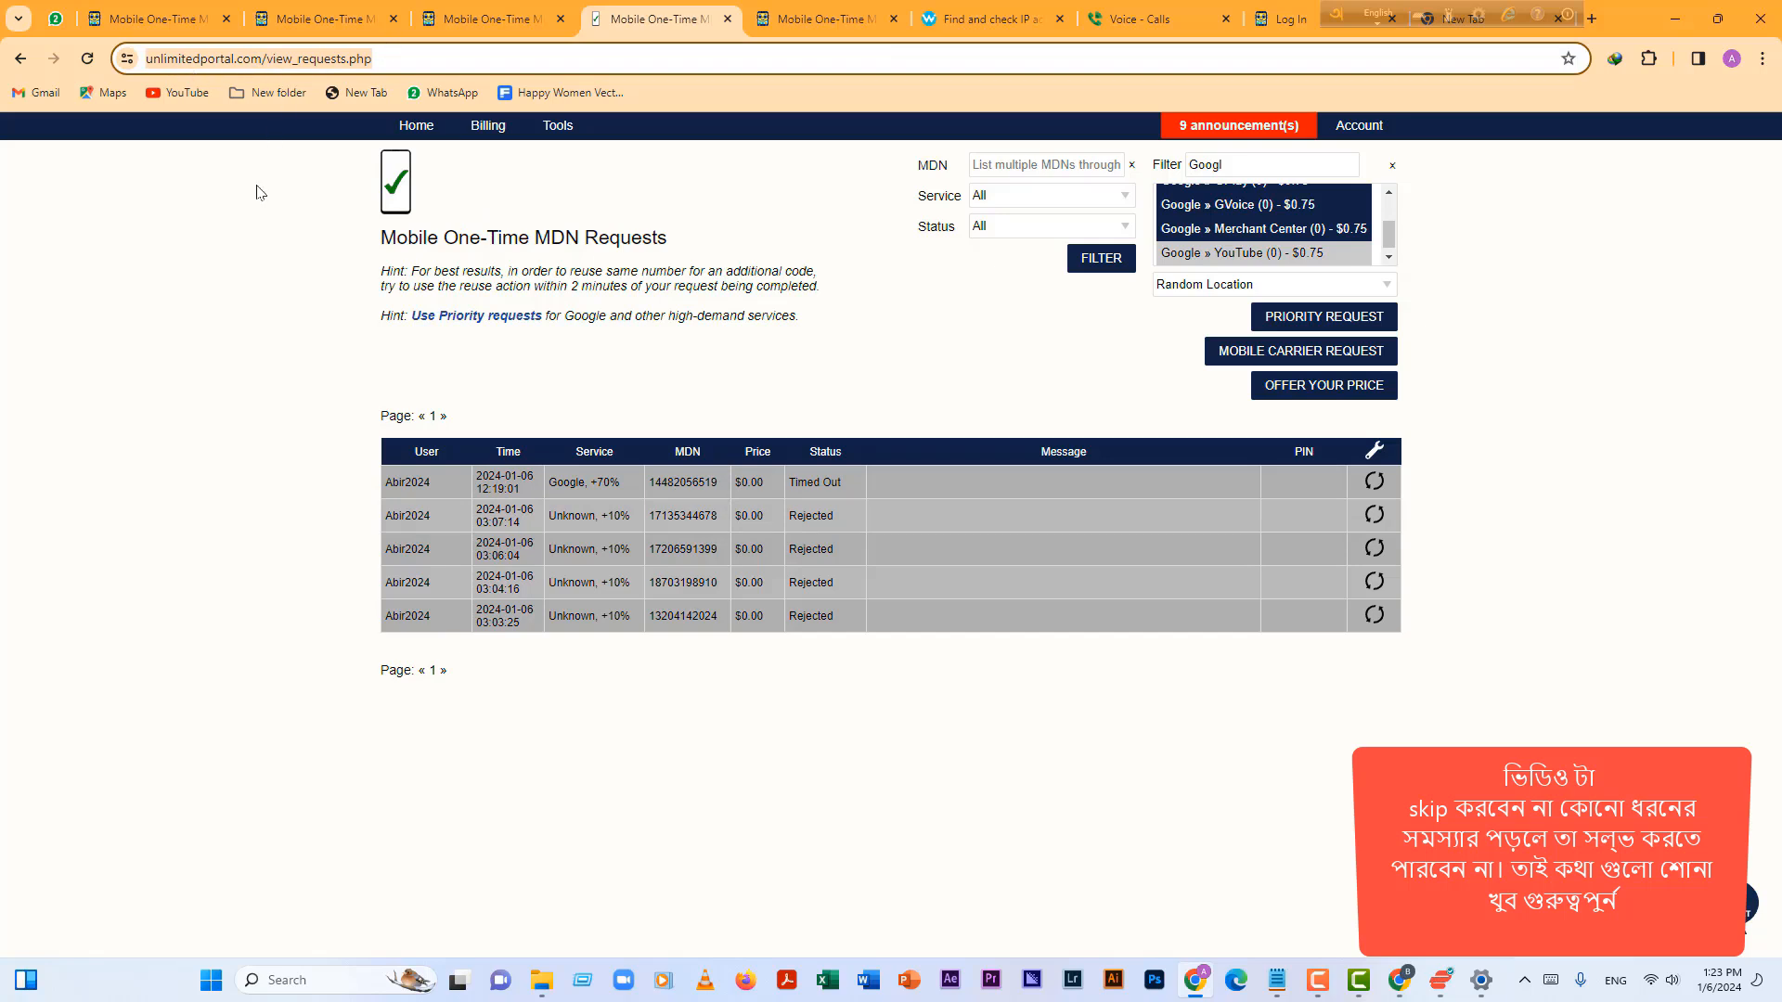
left_click(334, 17)
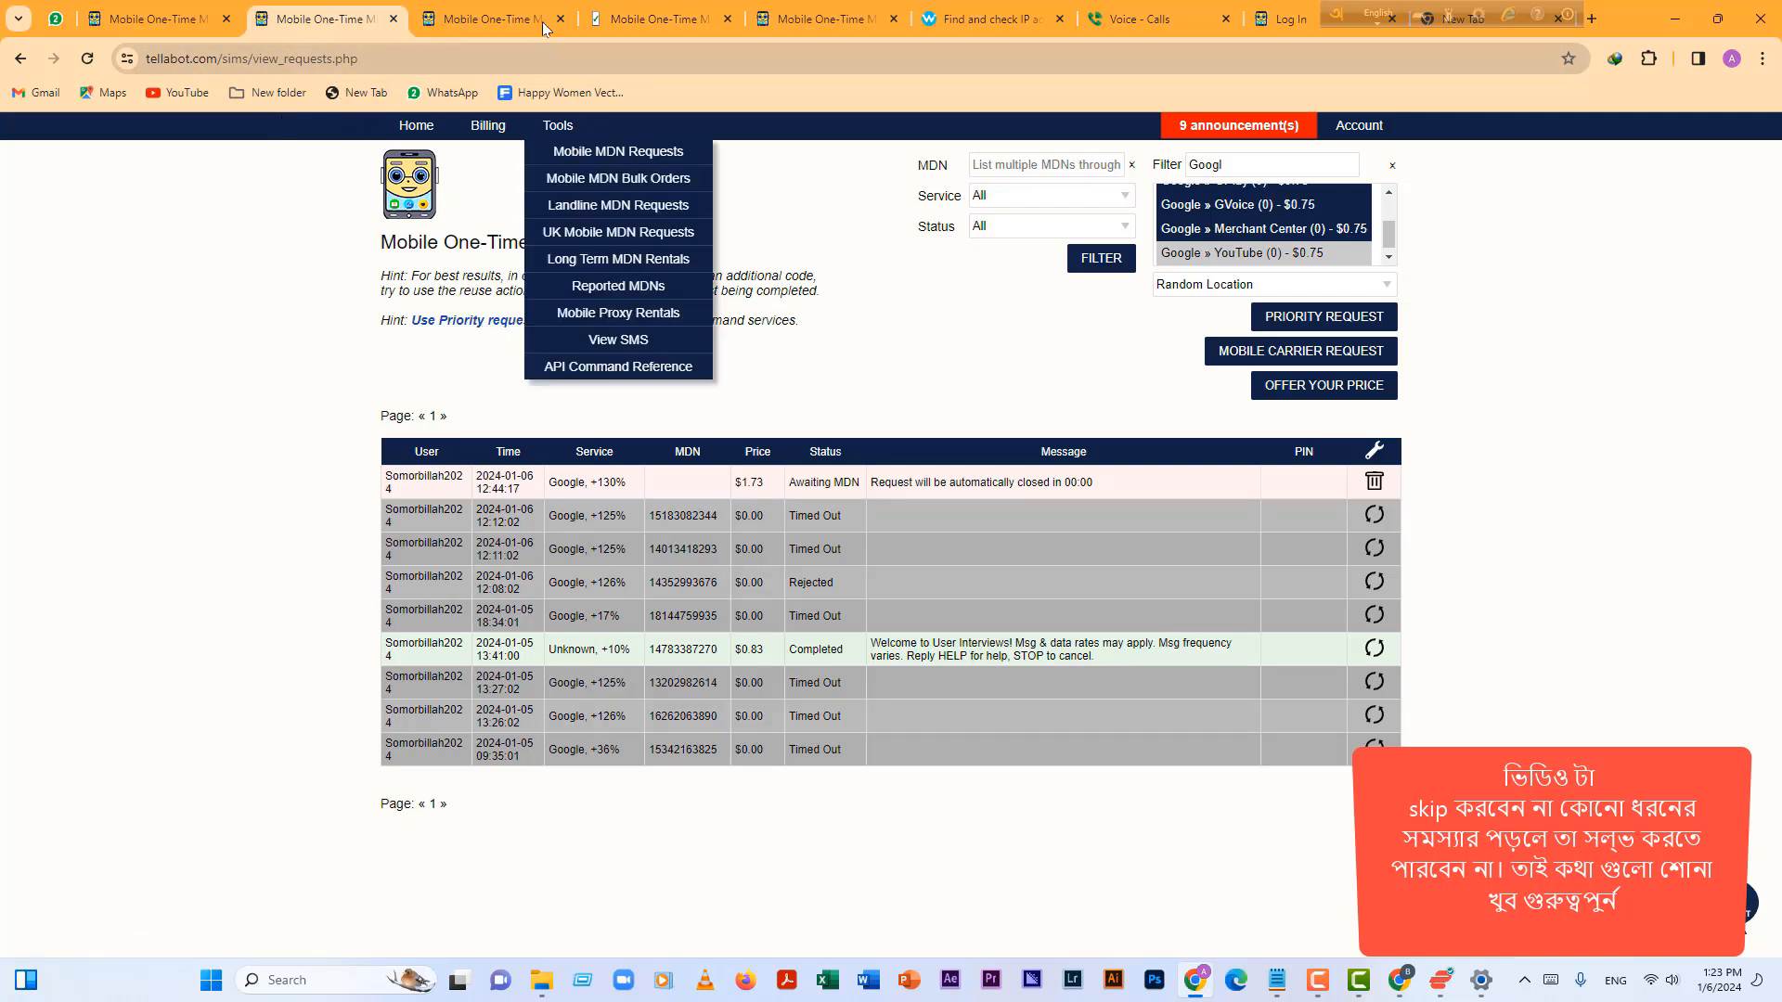
left_click(661, 12)
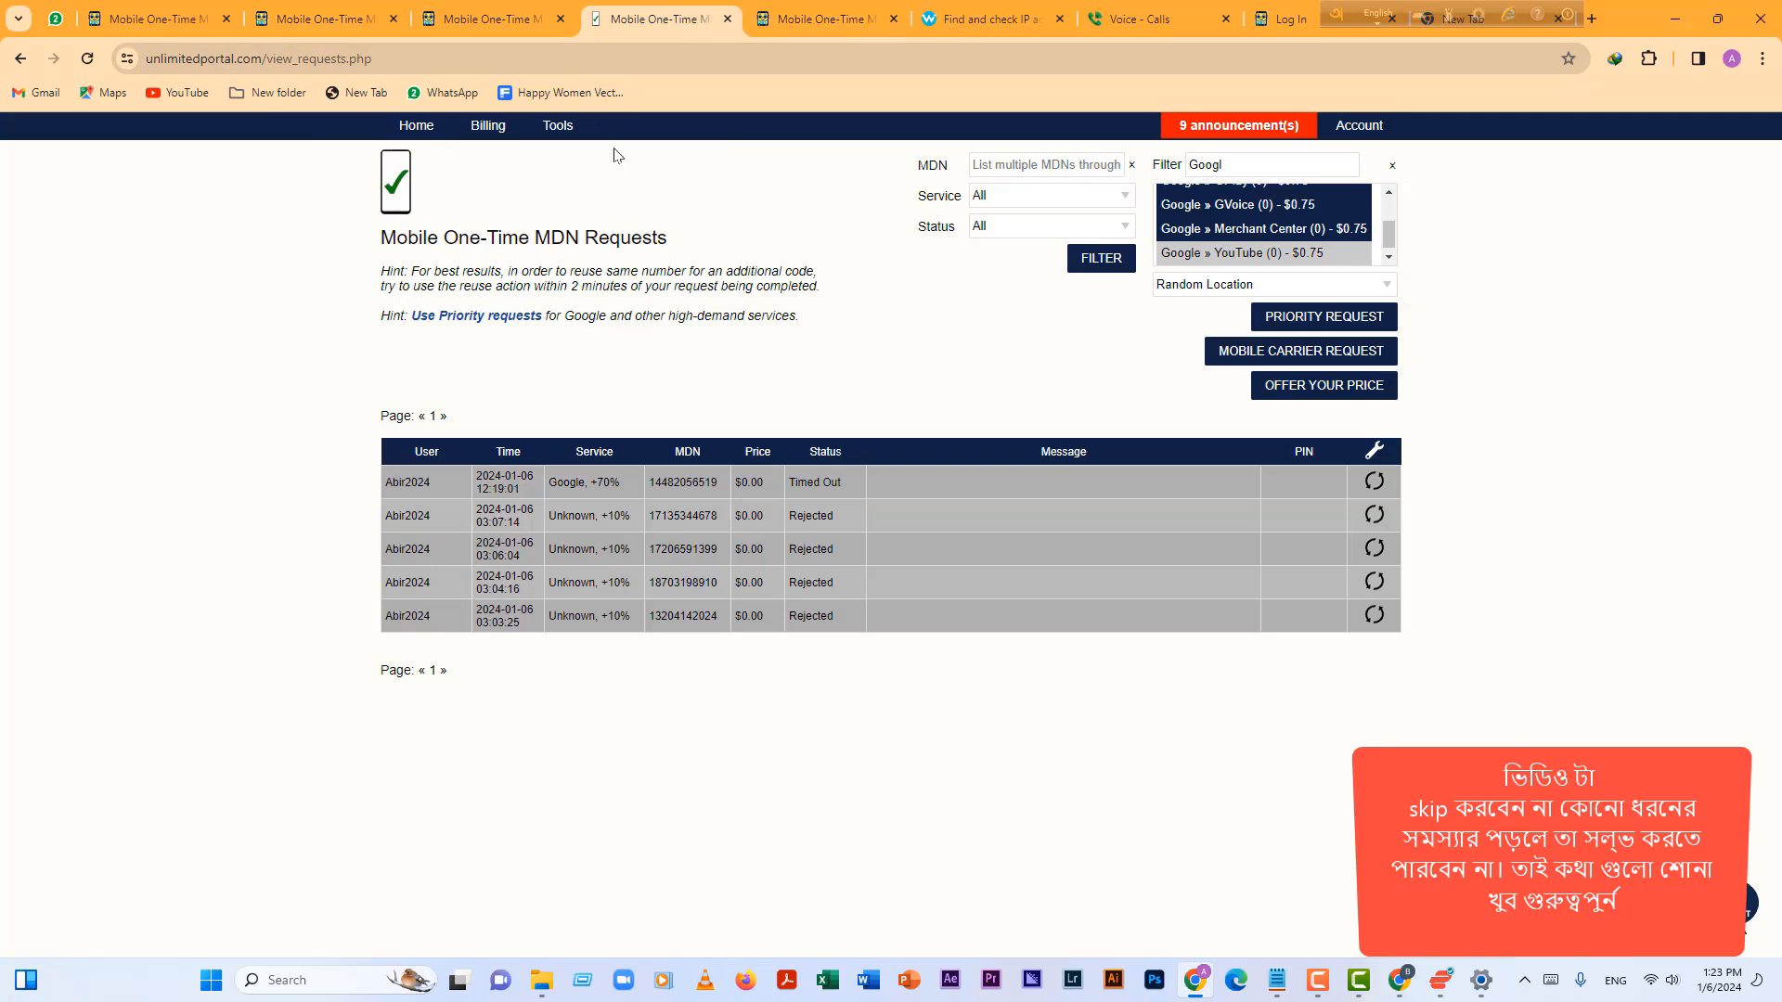
left_click(368, 57)
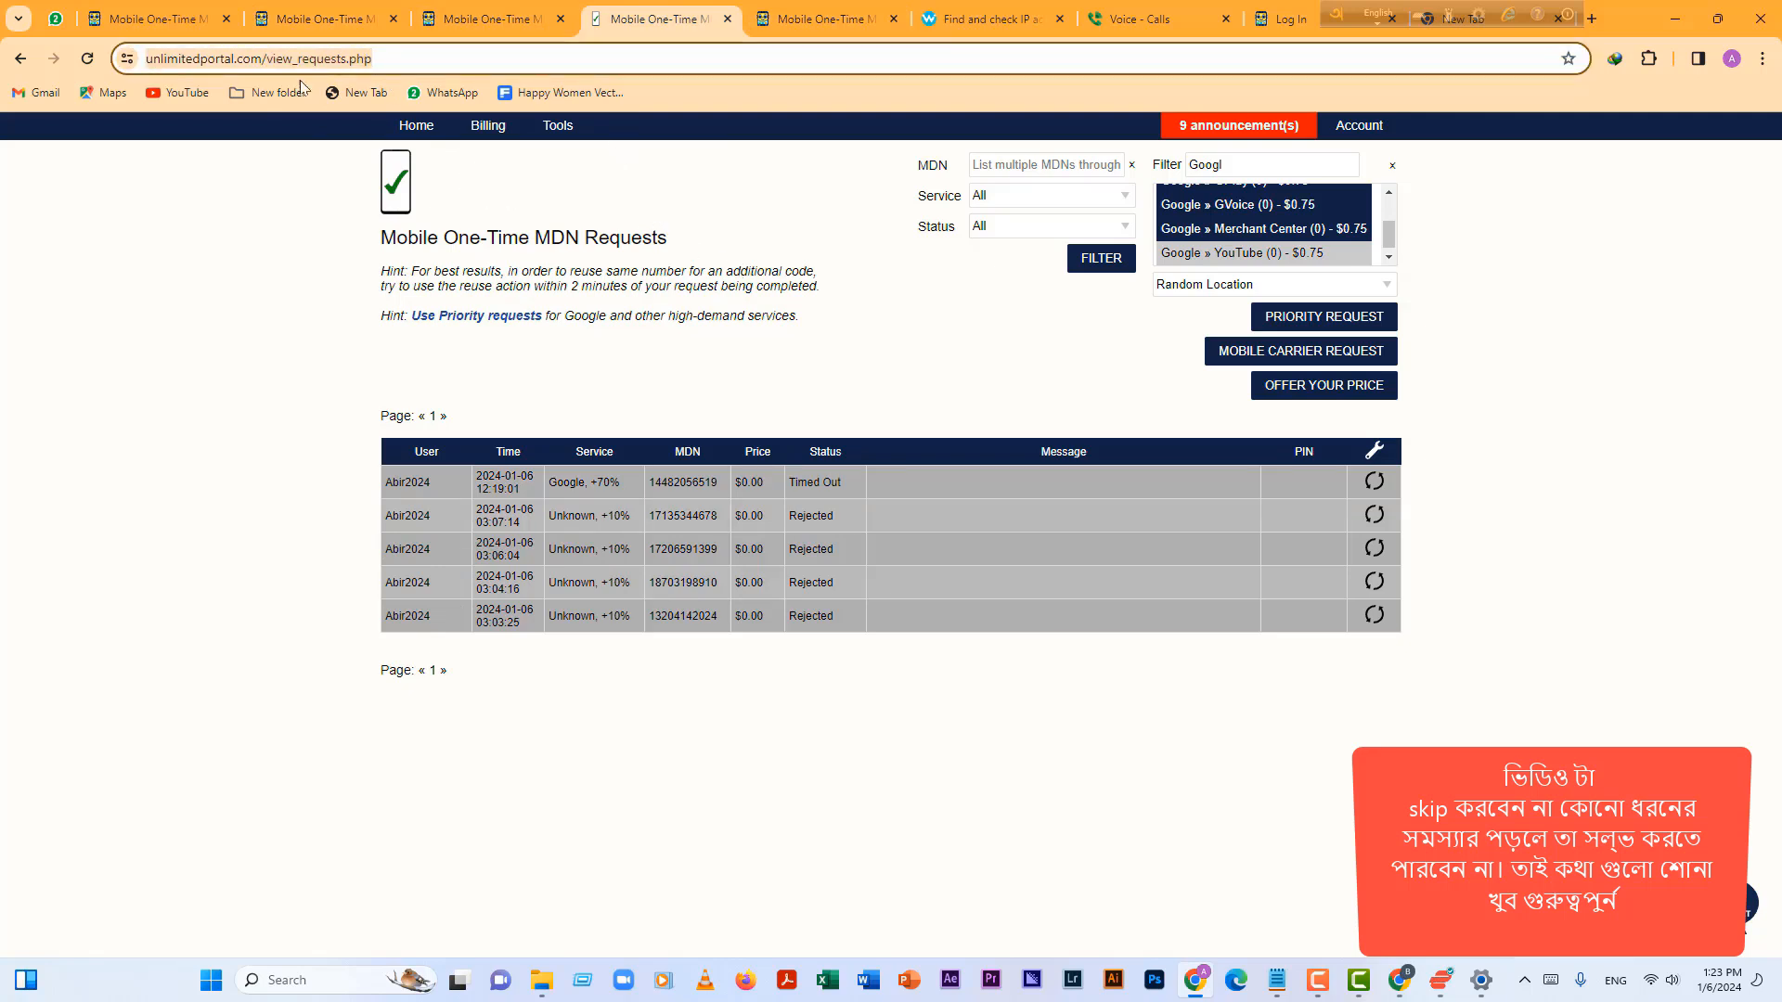
left_click(239, 289)
left_click(367, 57)
left_click(328, 192)
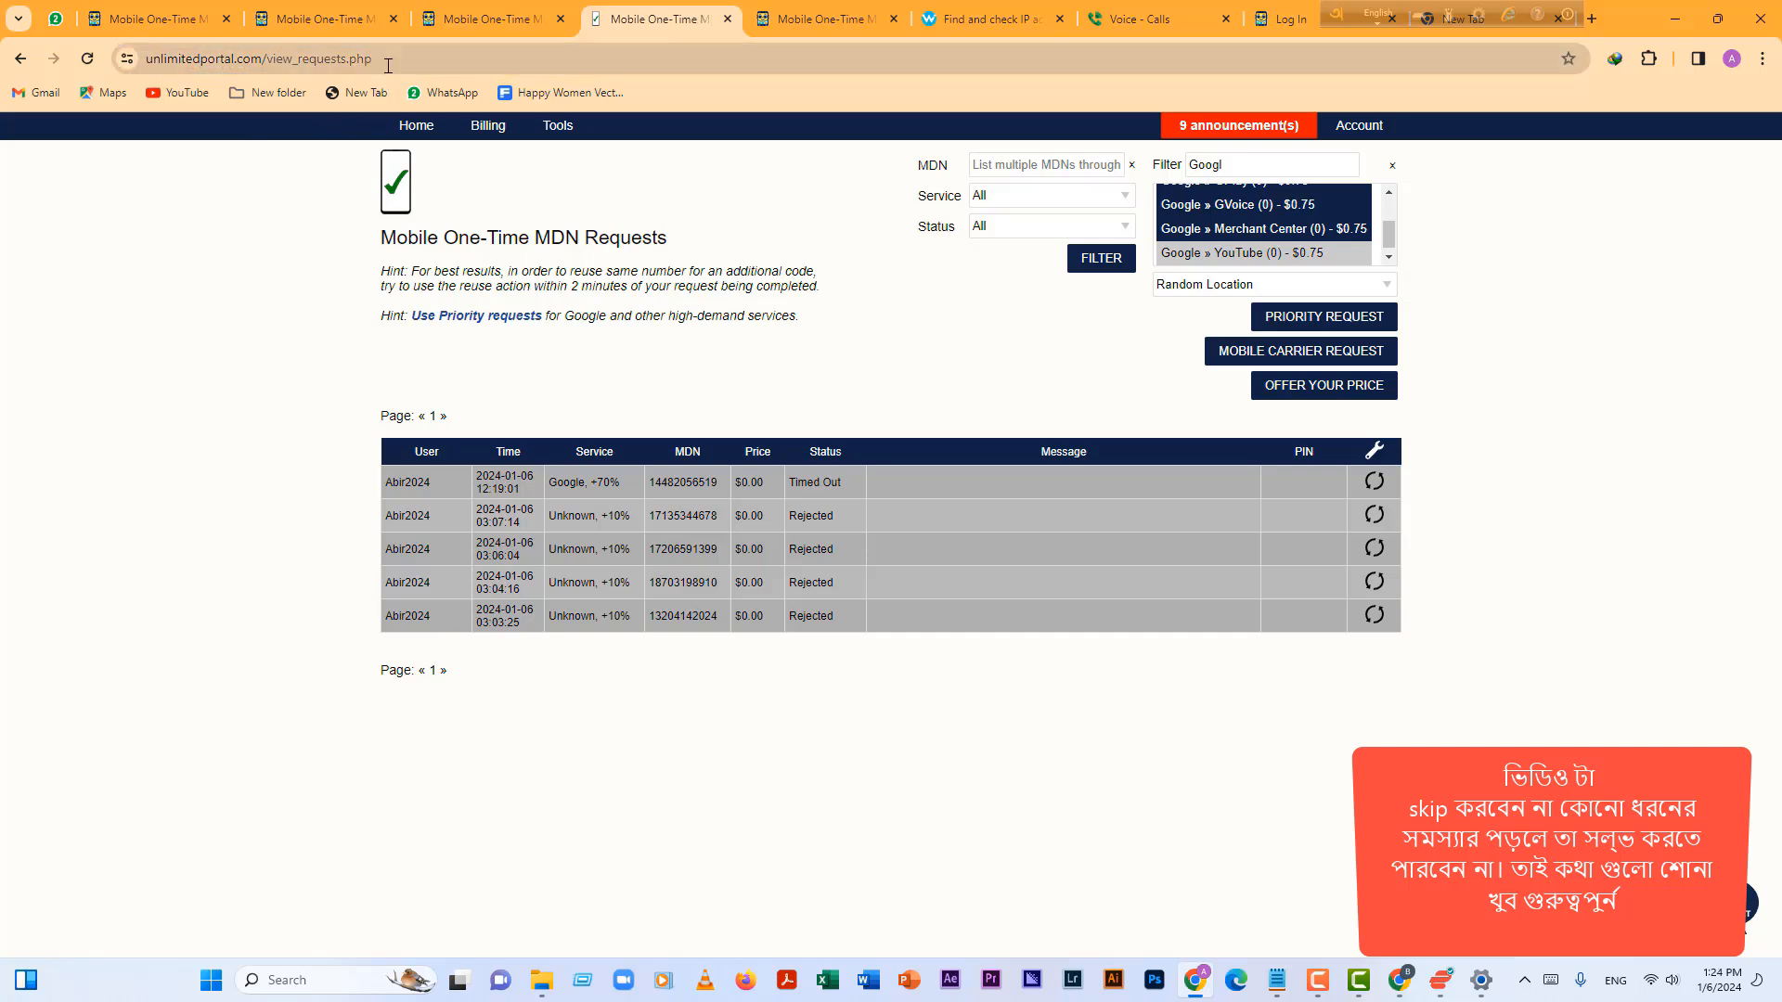
left_click(388, 57)
left_click(306, 195)
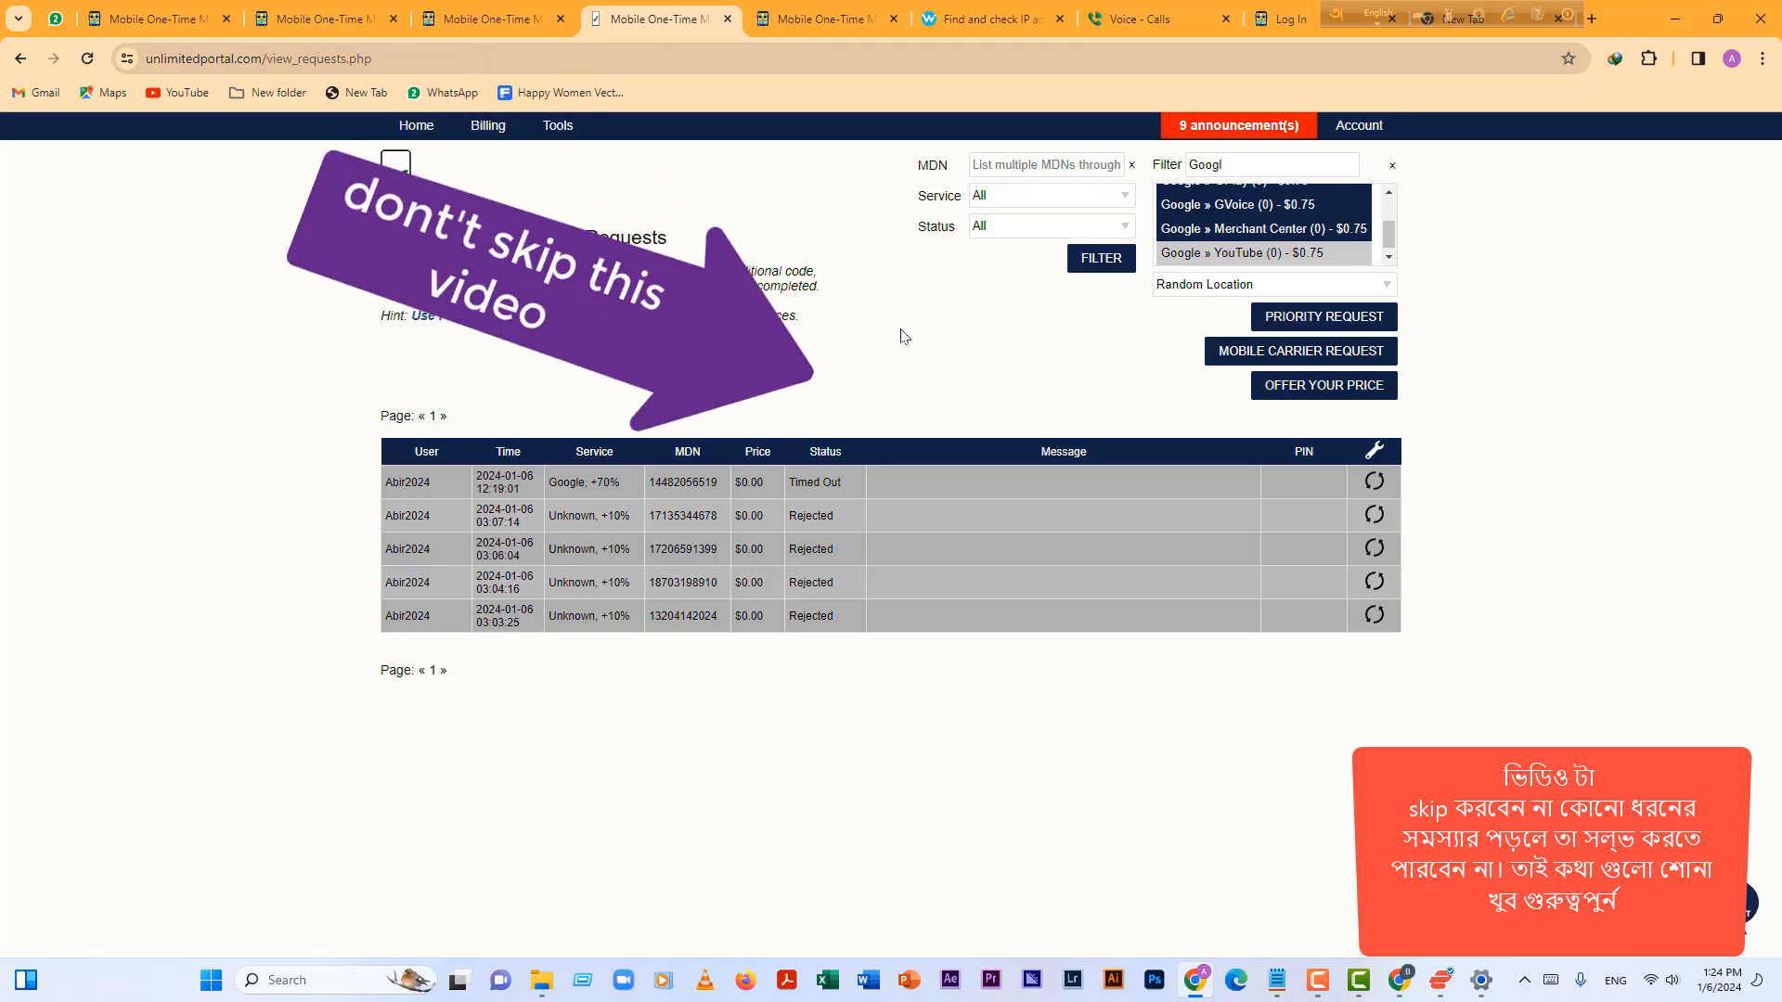
left_click(341, 15)
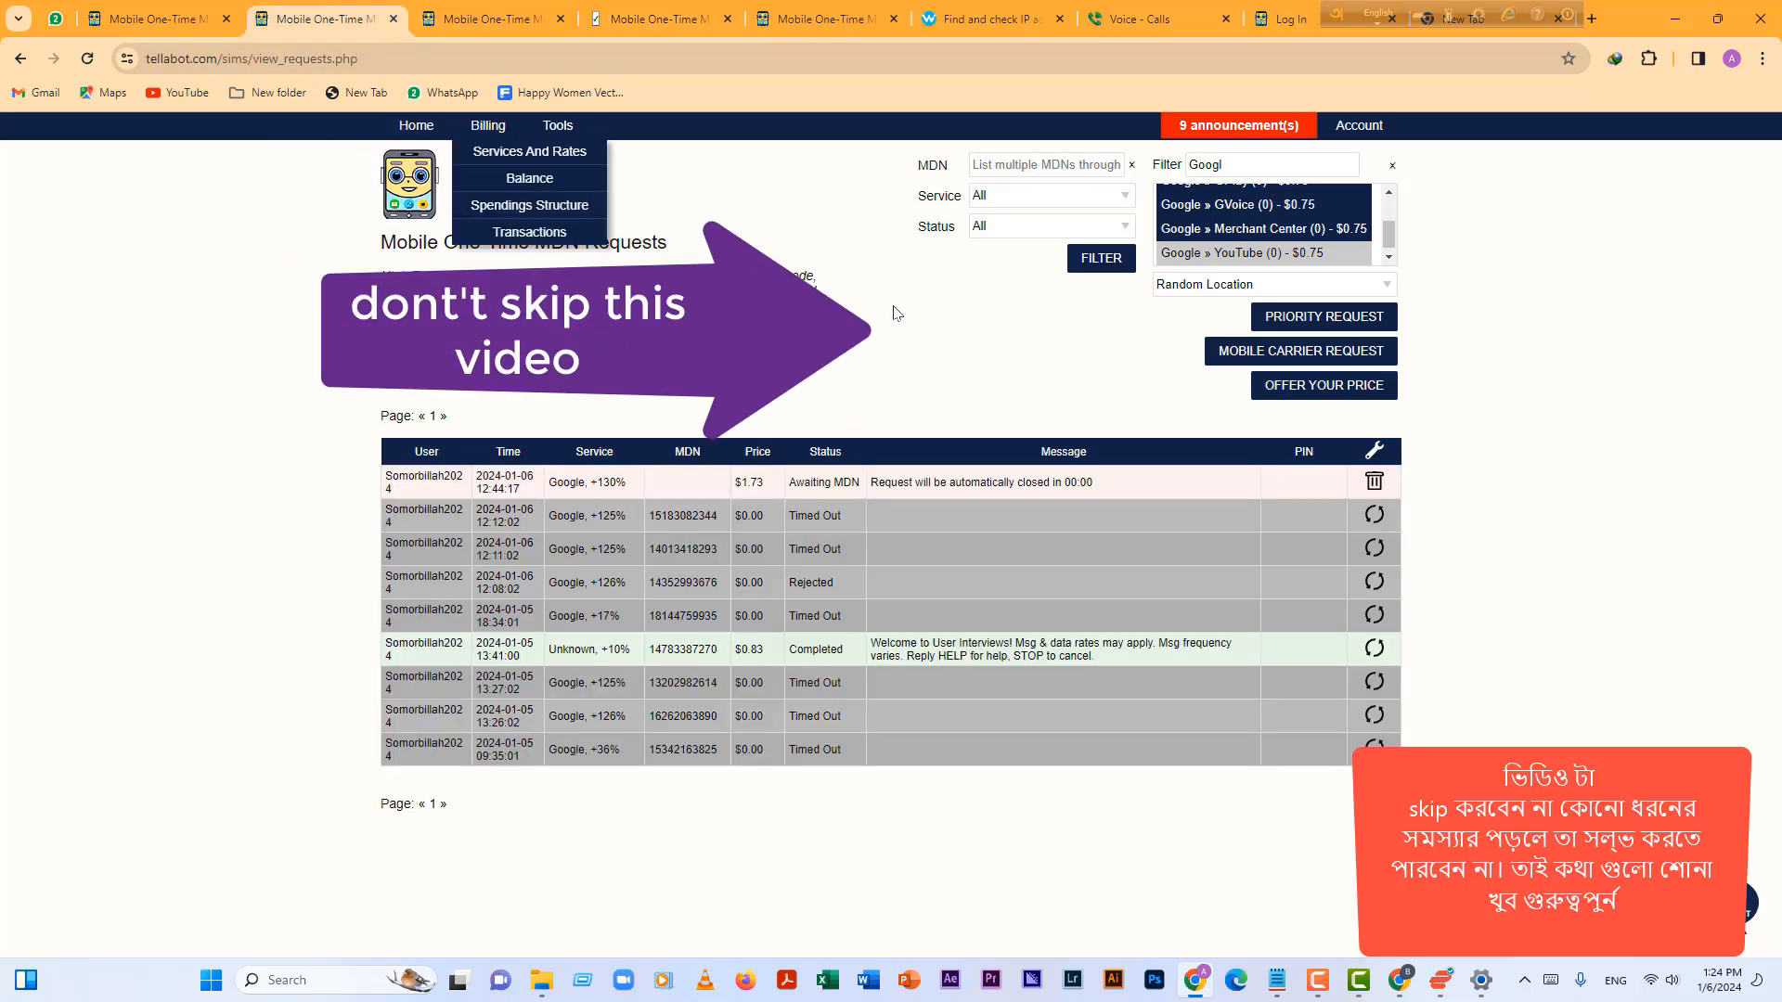
mouse_move(1333, 135)
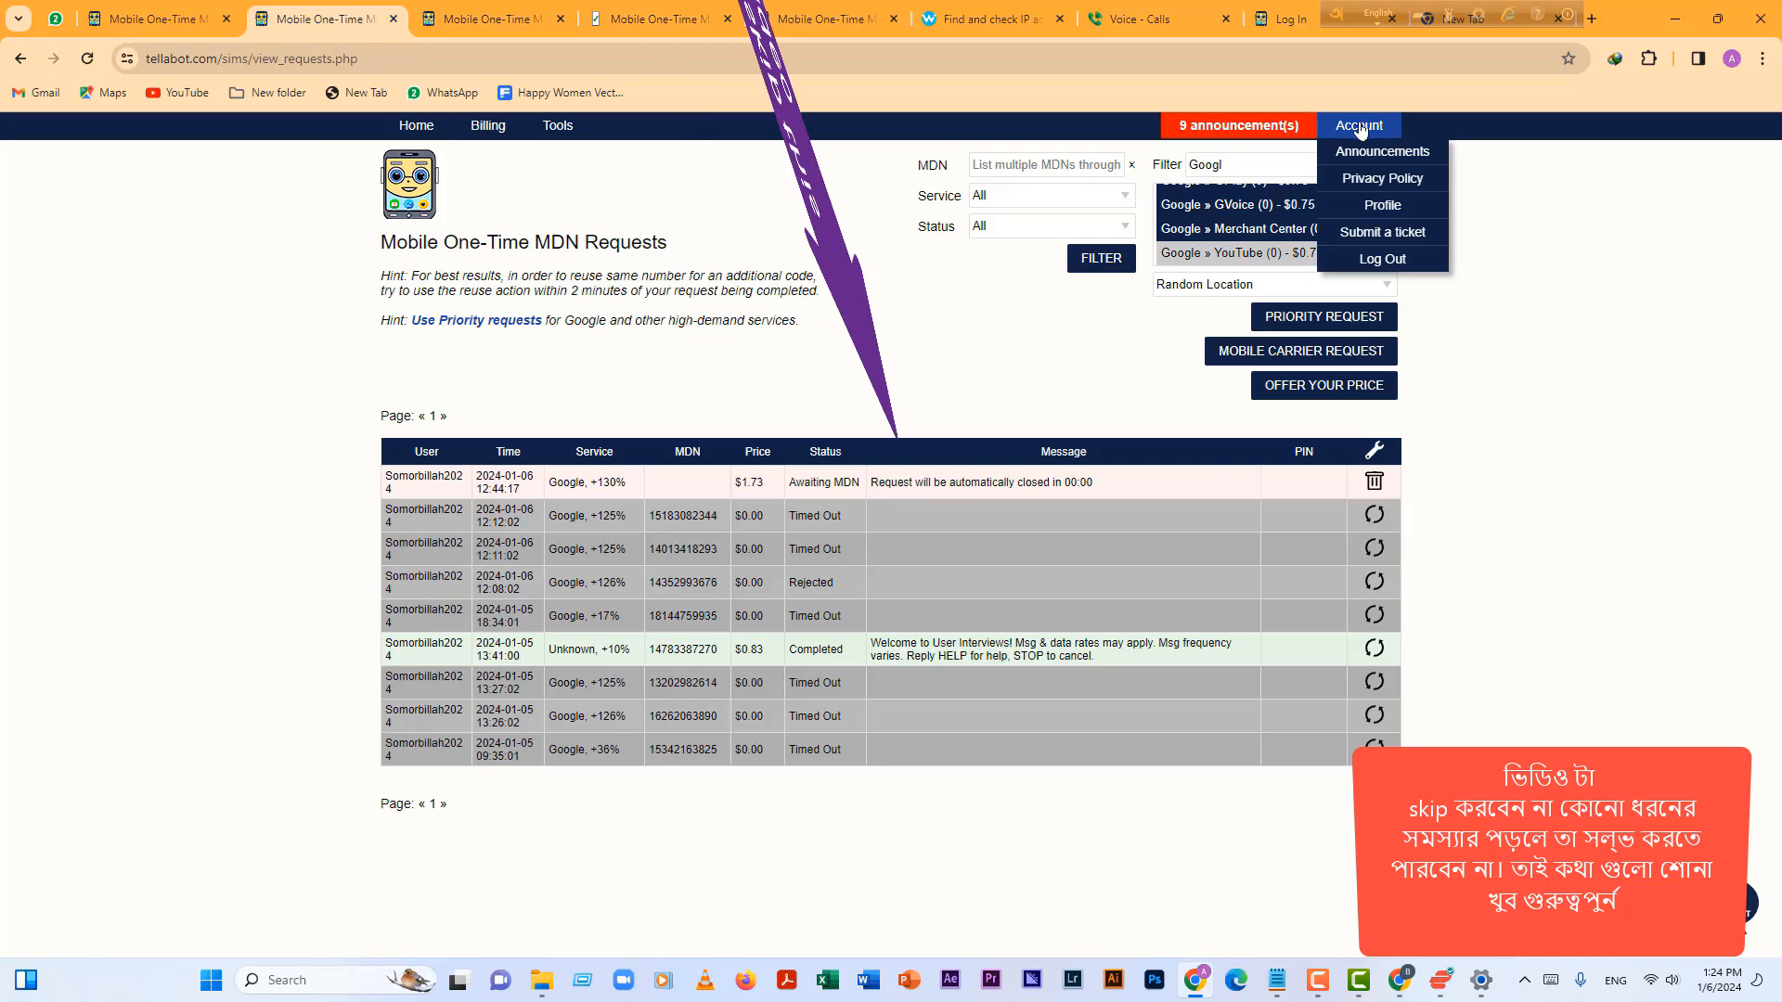
left_click(1371, 262)
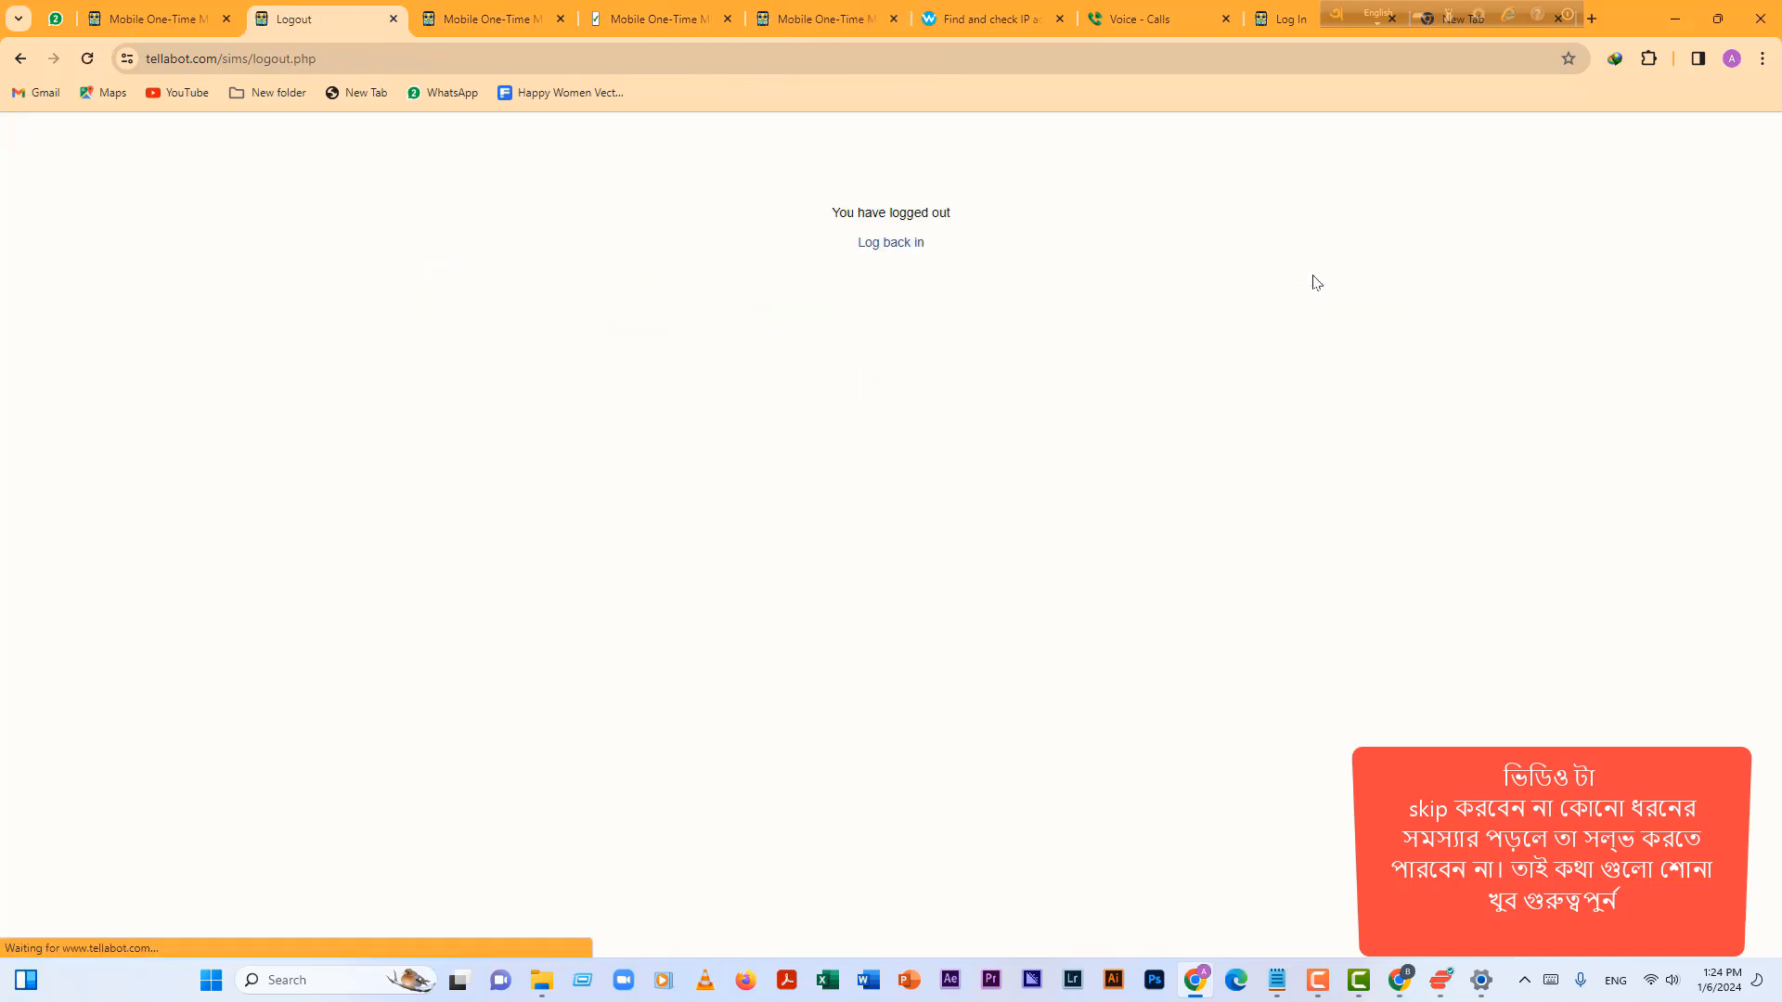
left_click(877, 244)
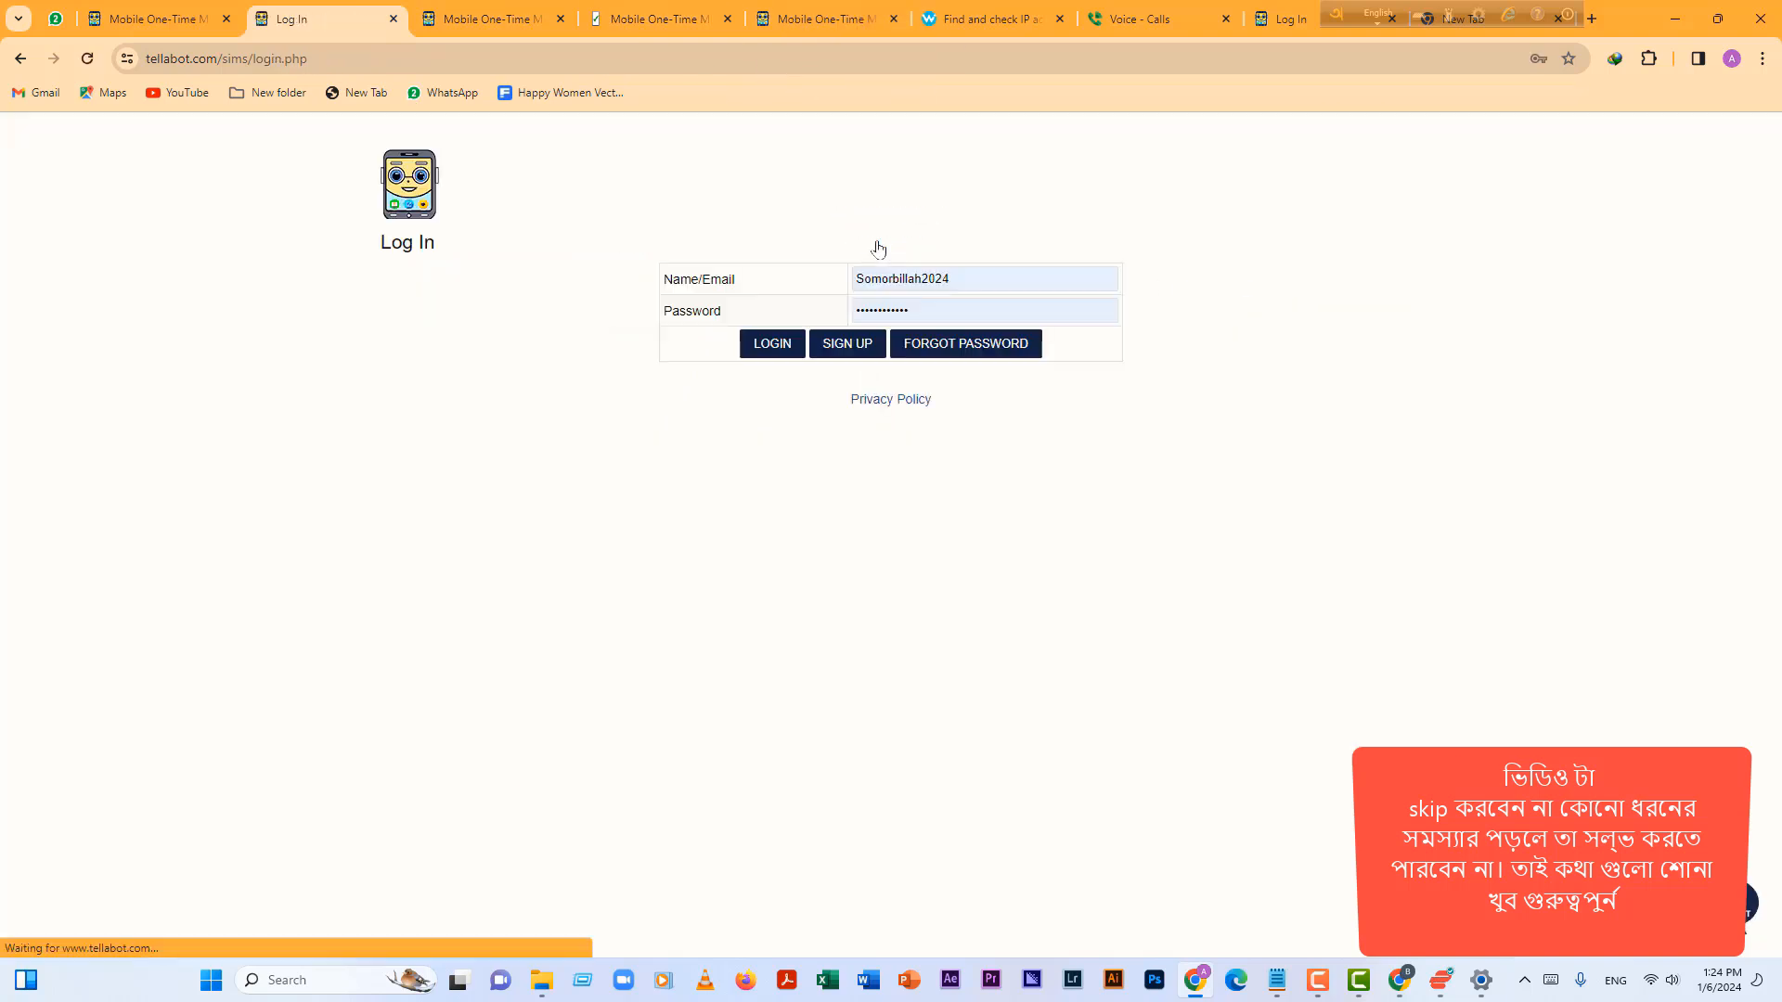
left_click(937, 277)
scroll(1222, 594, "down", 1)
scroll(1221, 610, "up", 2)
left_click(1195, 397)
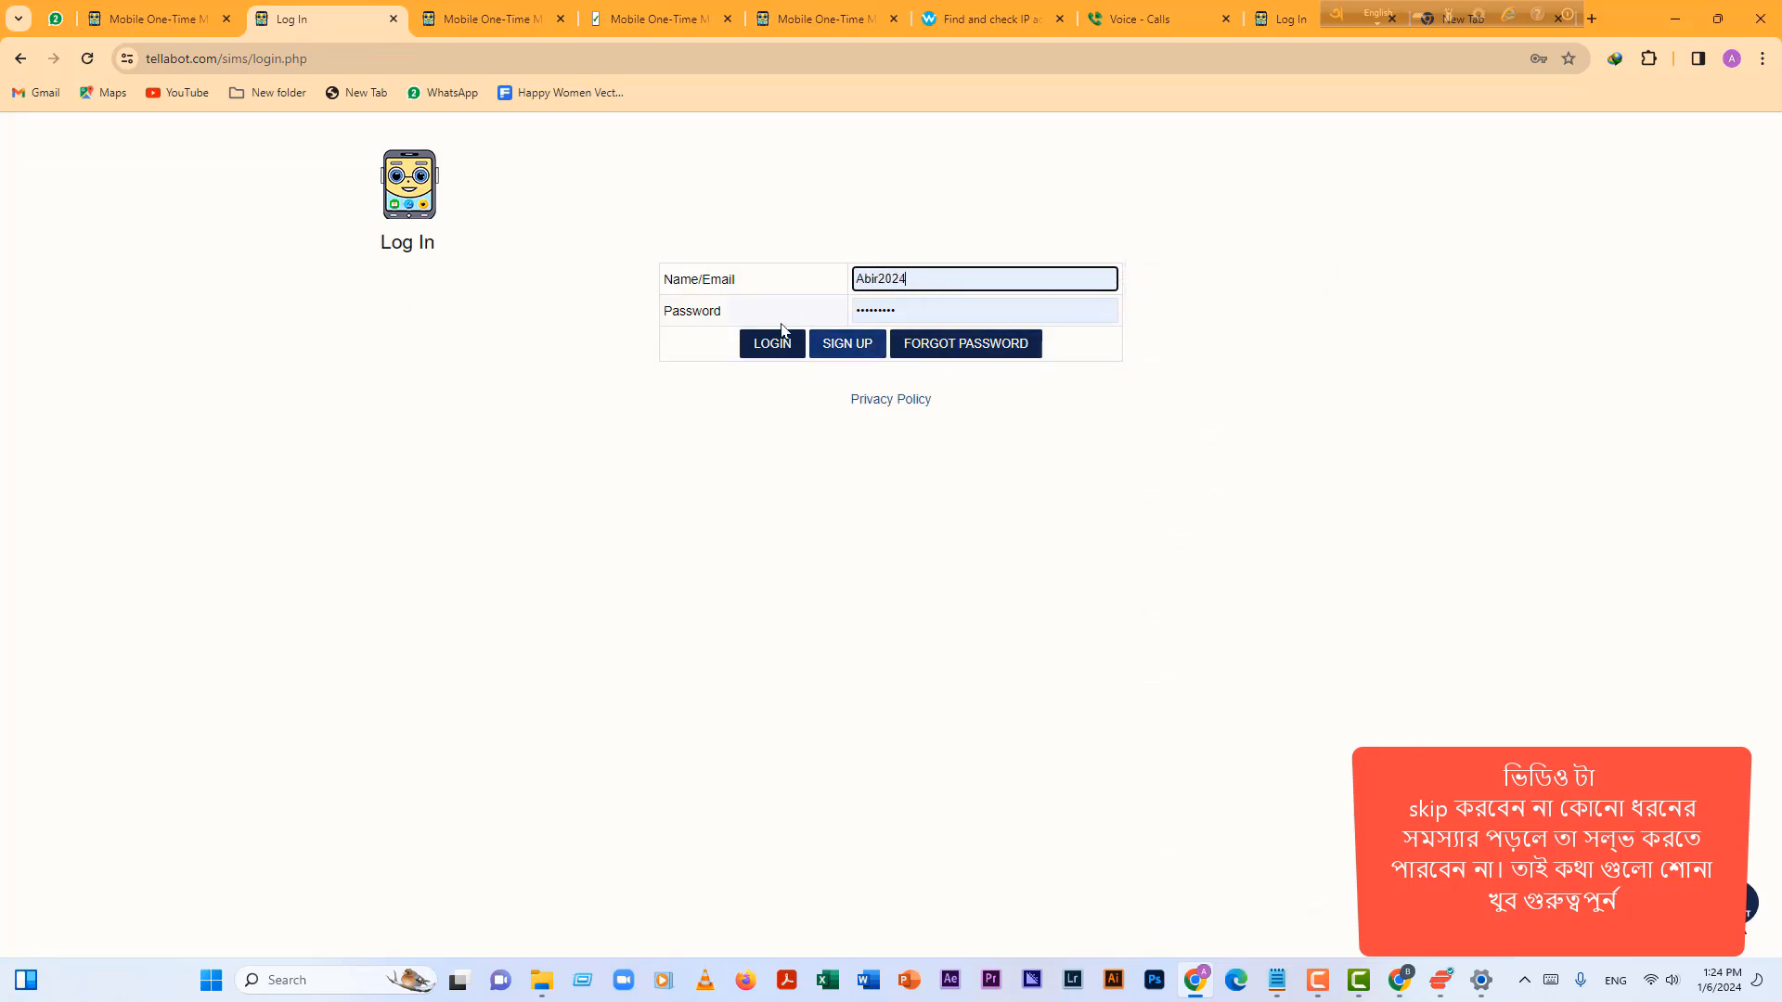
left_click(761, 345)
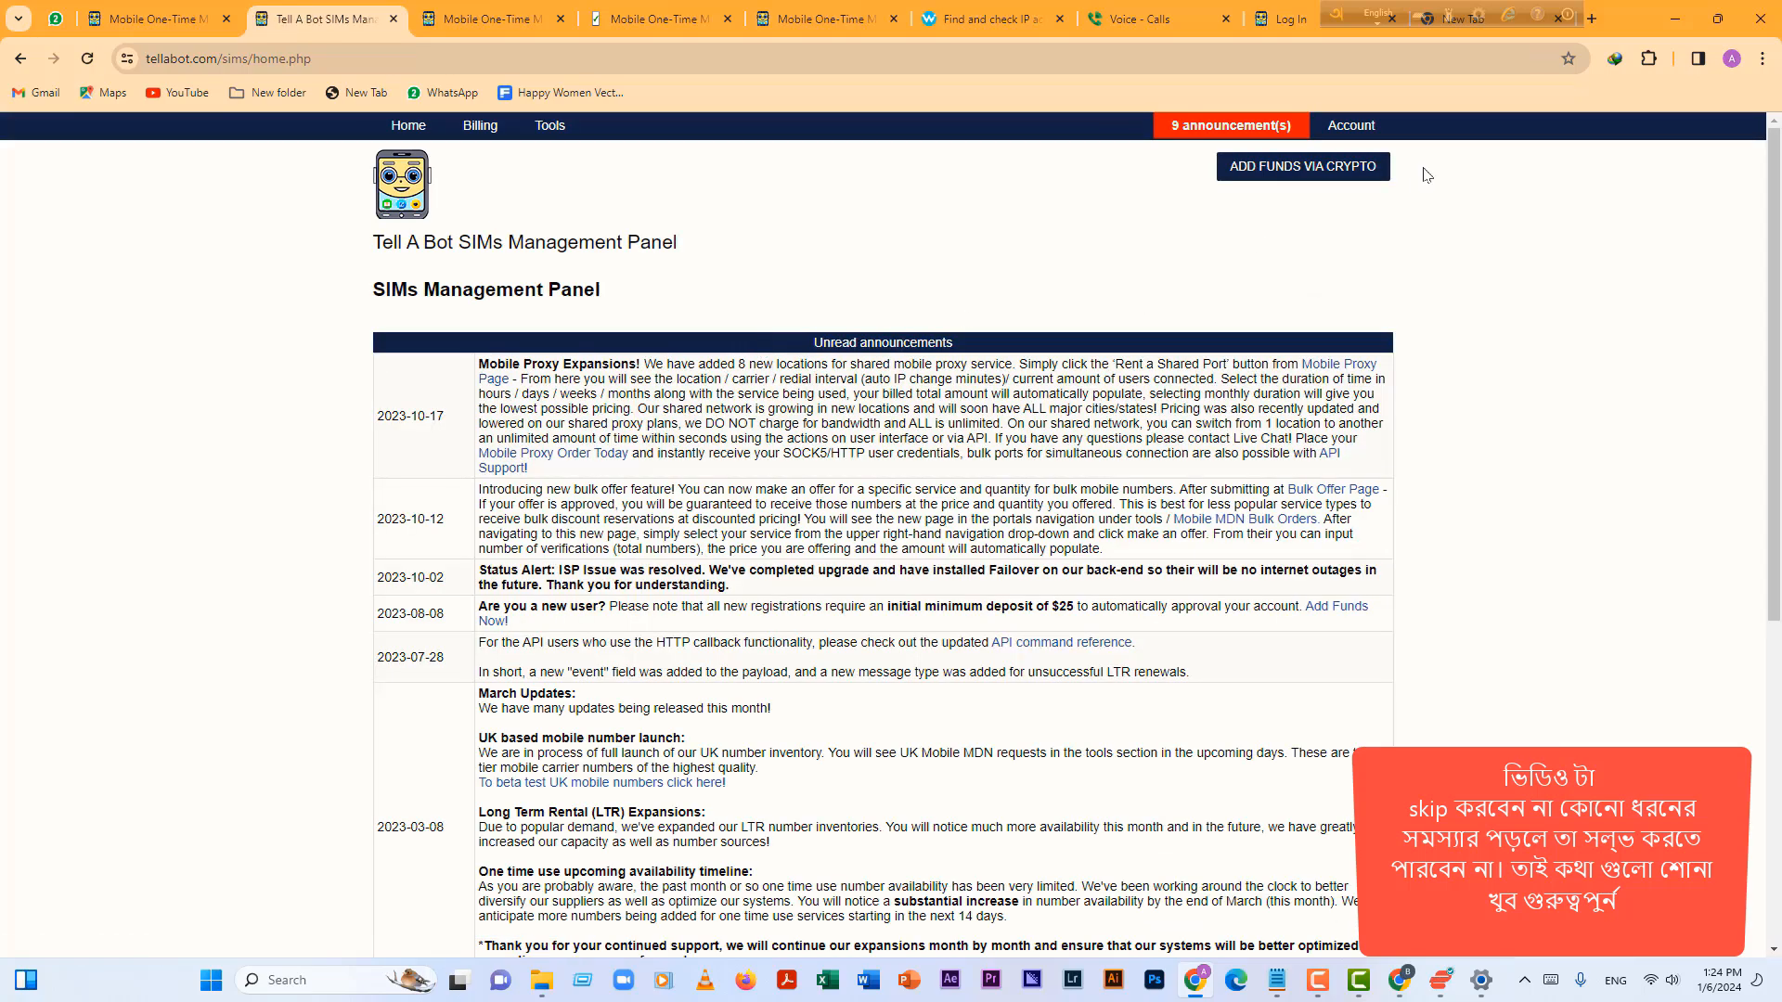
left_click(571, 154)
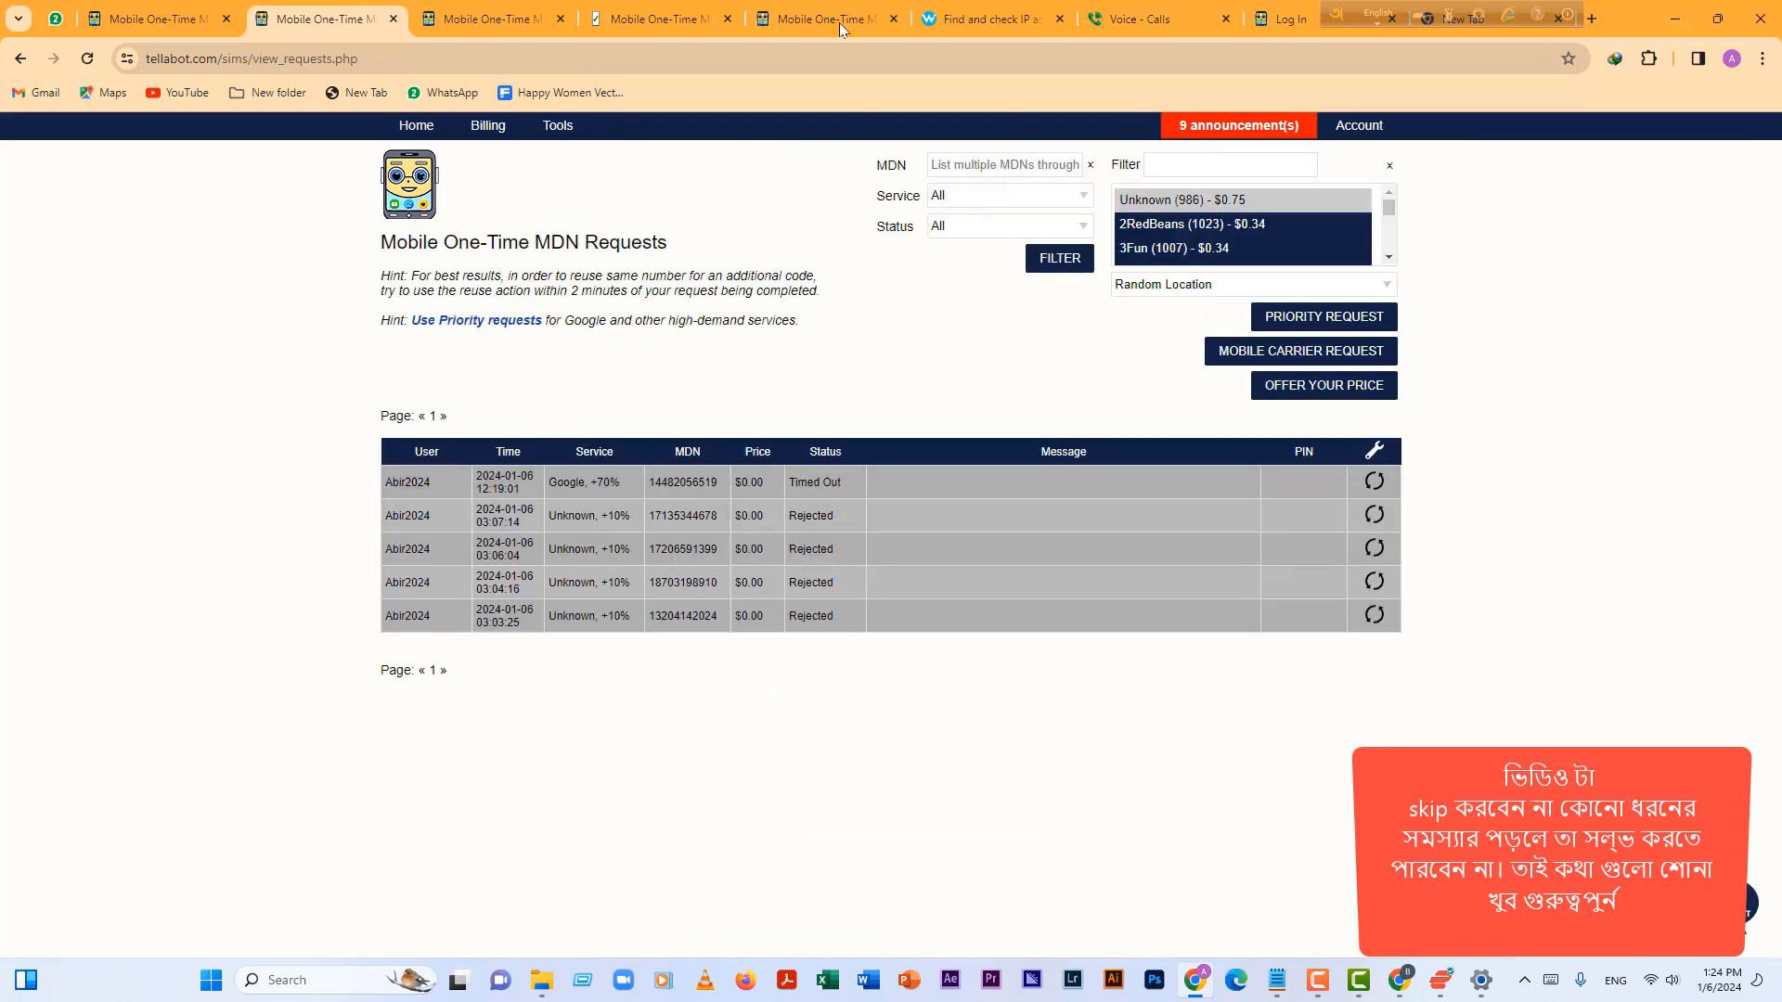
left_click(659, 19)
mouse_move(526, 243)
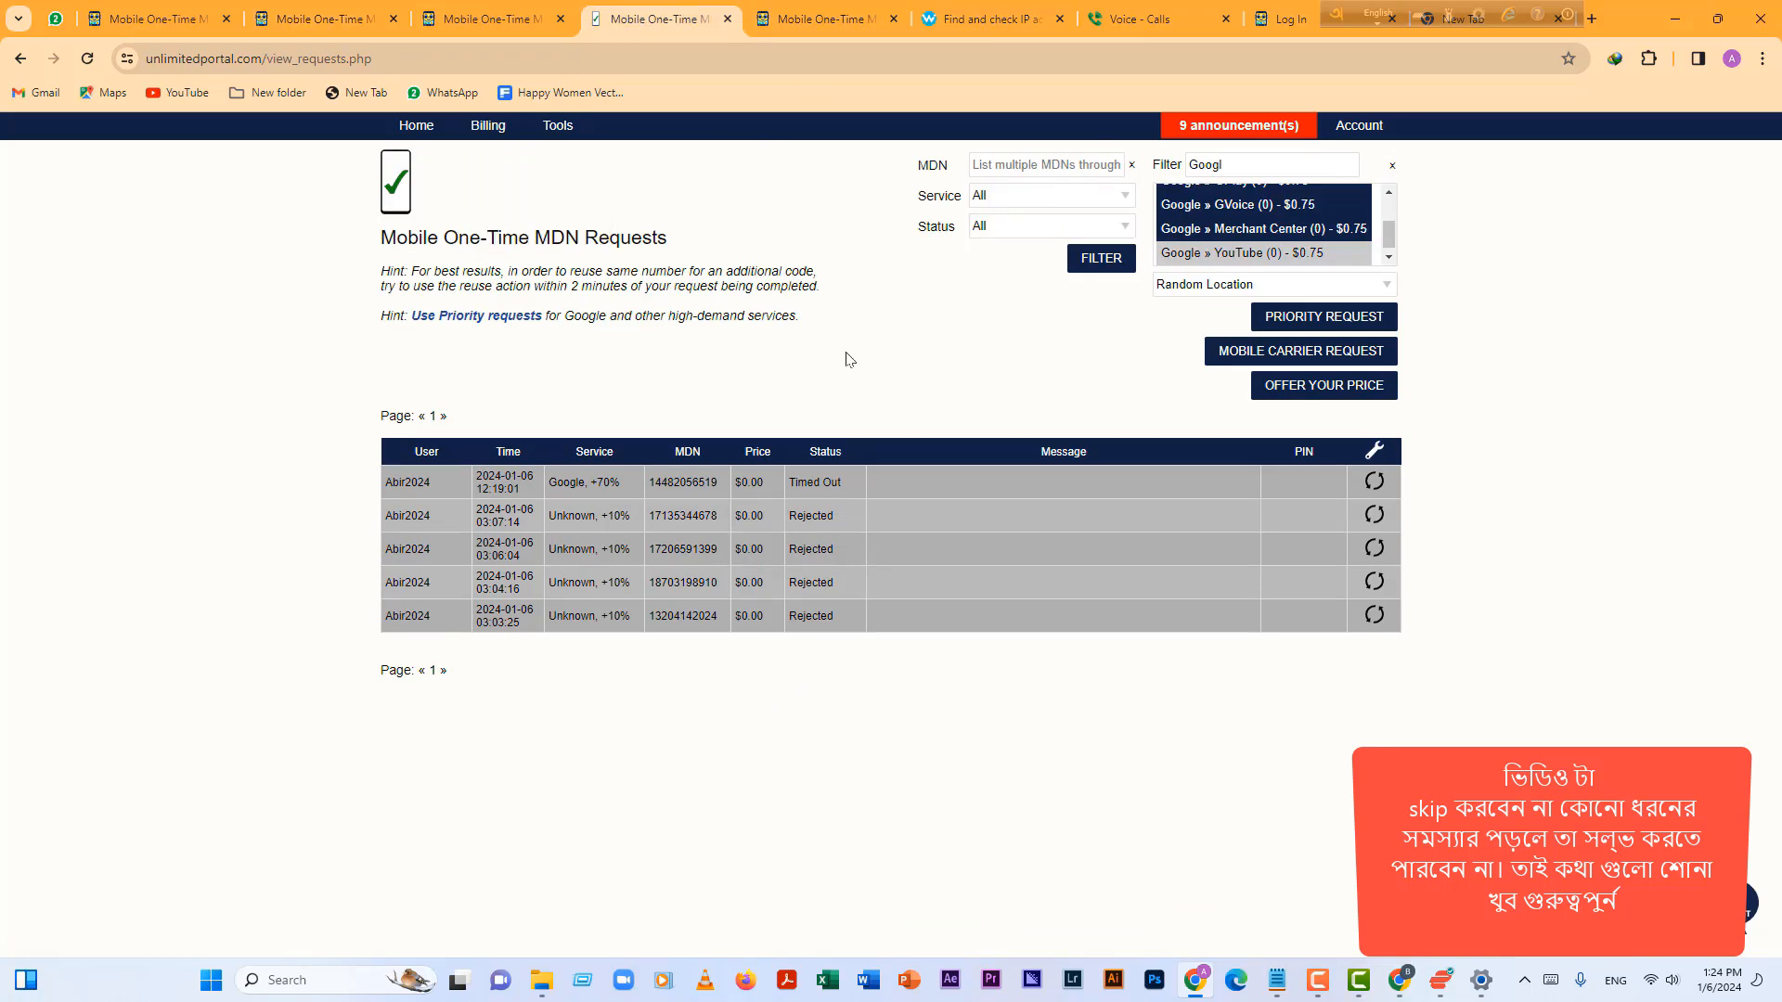
left_click_drag(514, 364, 418, 325)
left_click(675, 383)
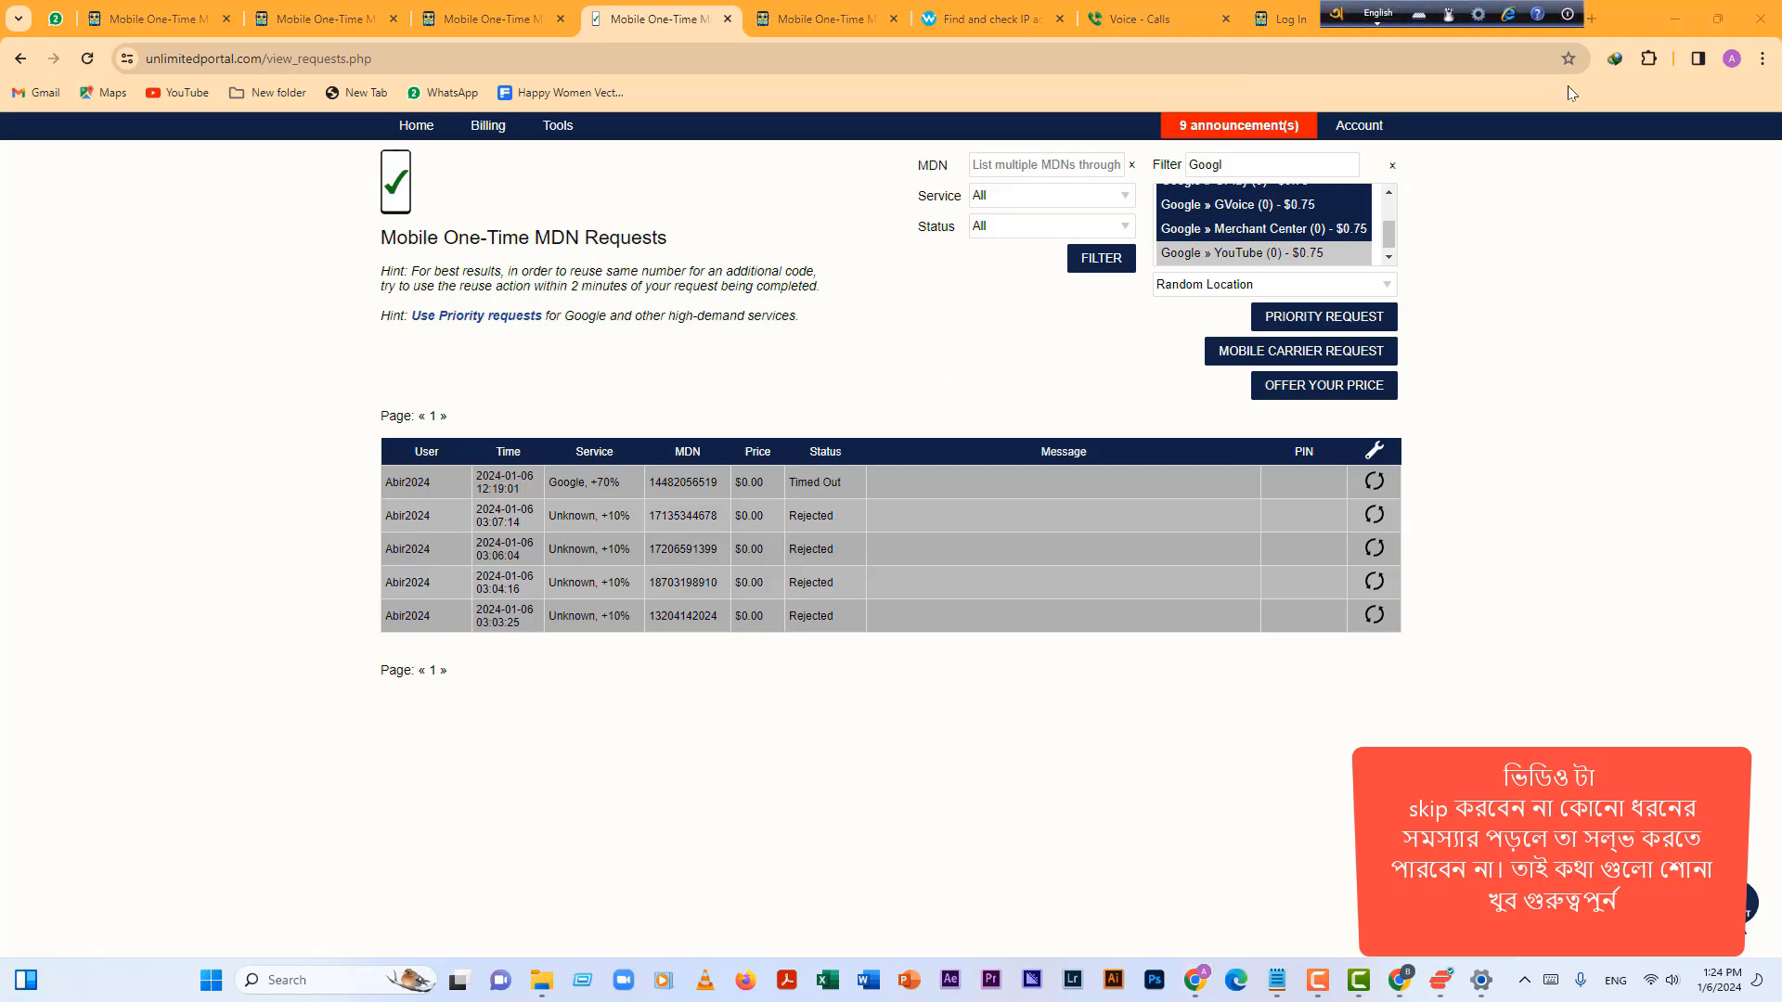
left_click(1733, 61)
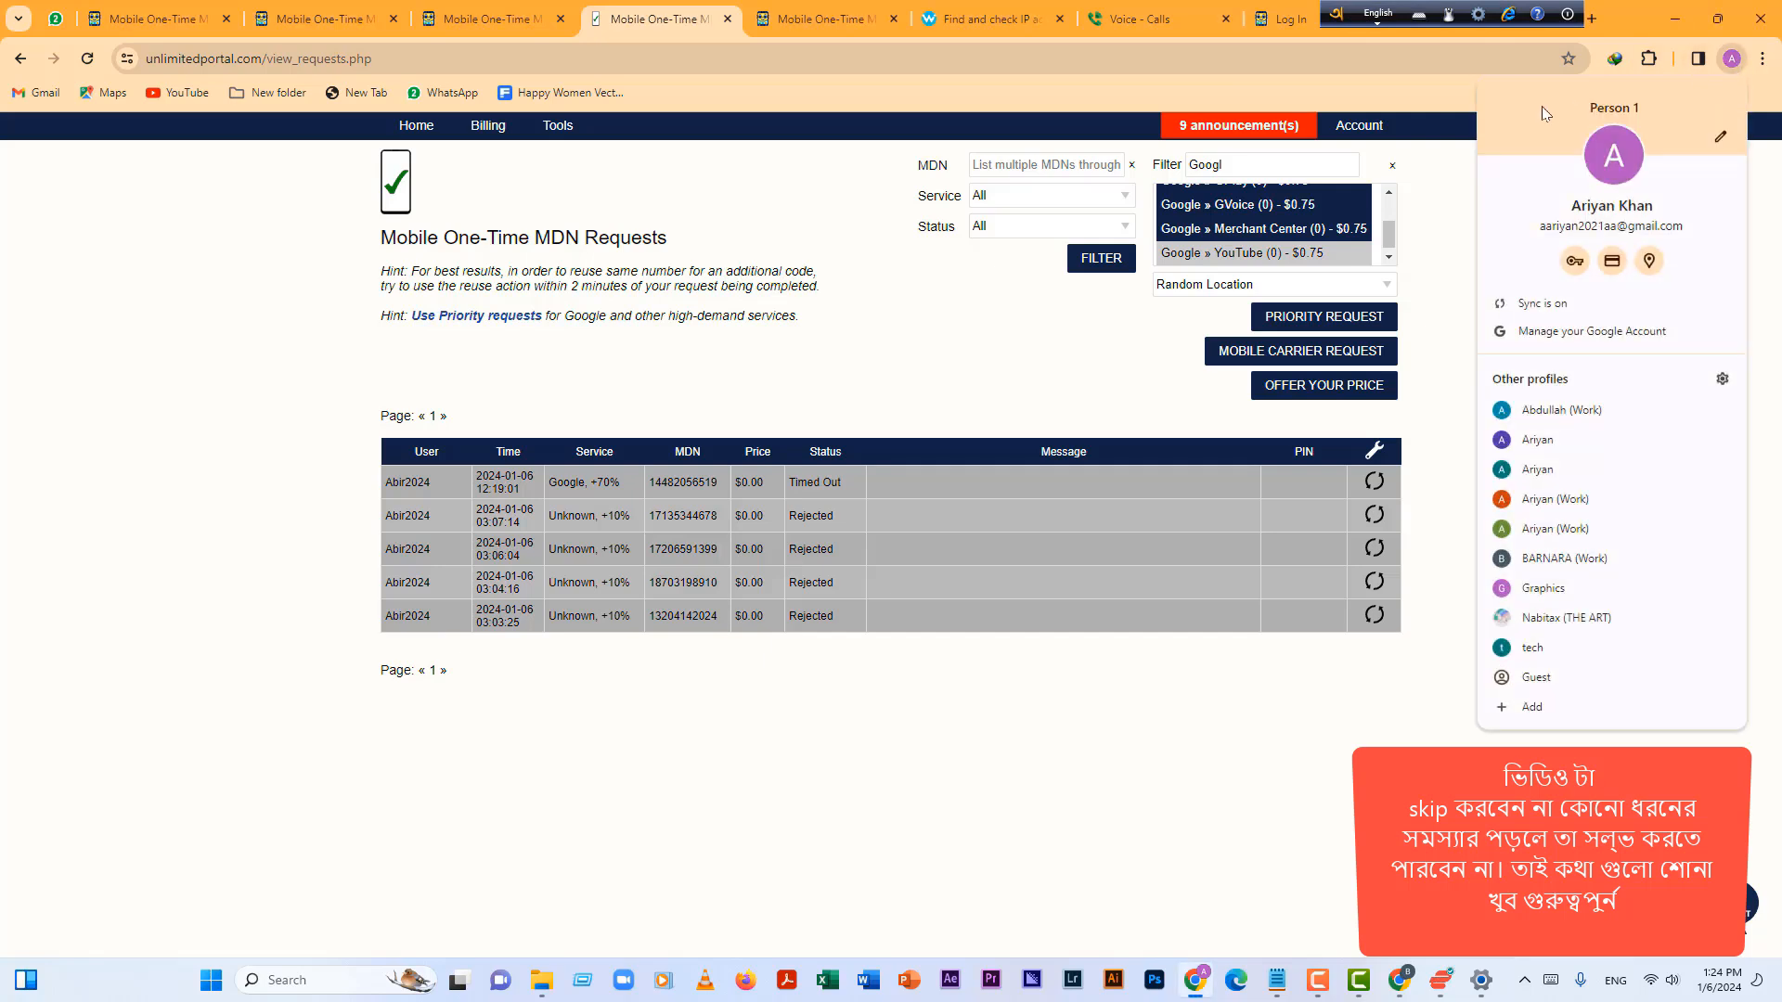
Open the Google Voice calls page in a second tab
left_click(1435, 144)
left_click_drag(1333, 9, 1364, 373)
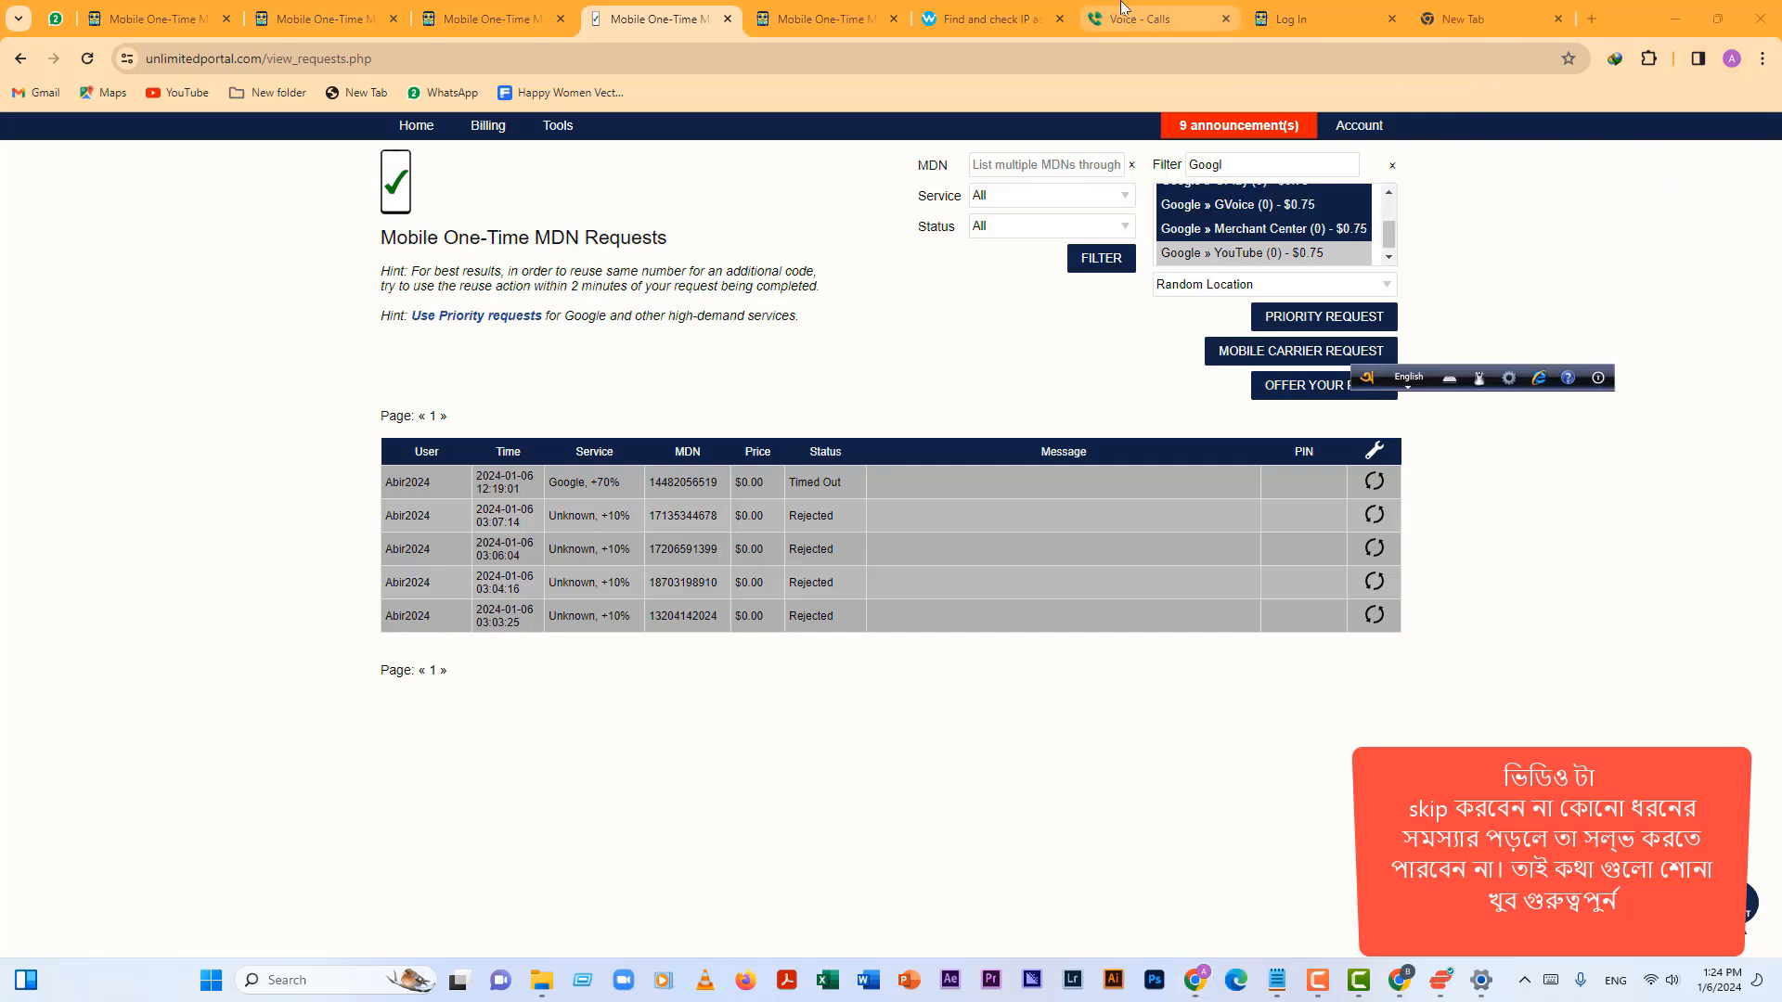
left_click(1120, 9)
left_click(395, 64)
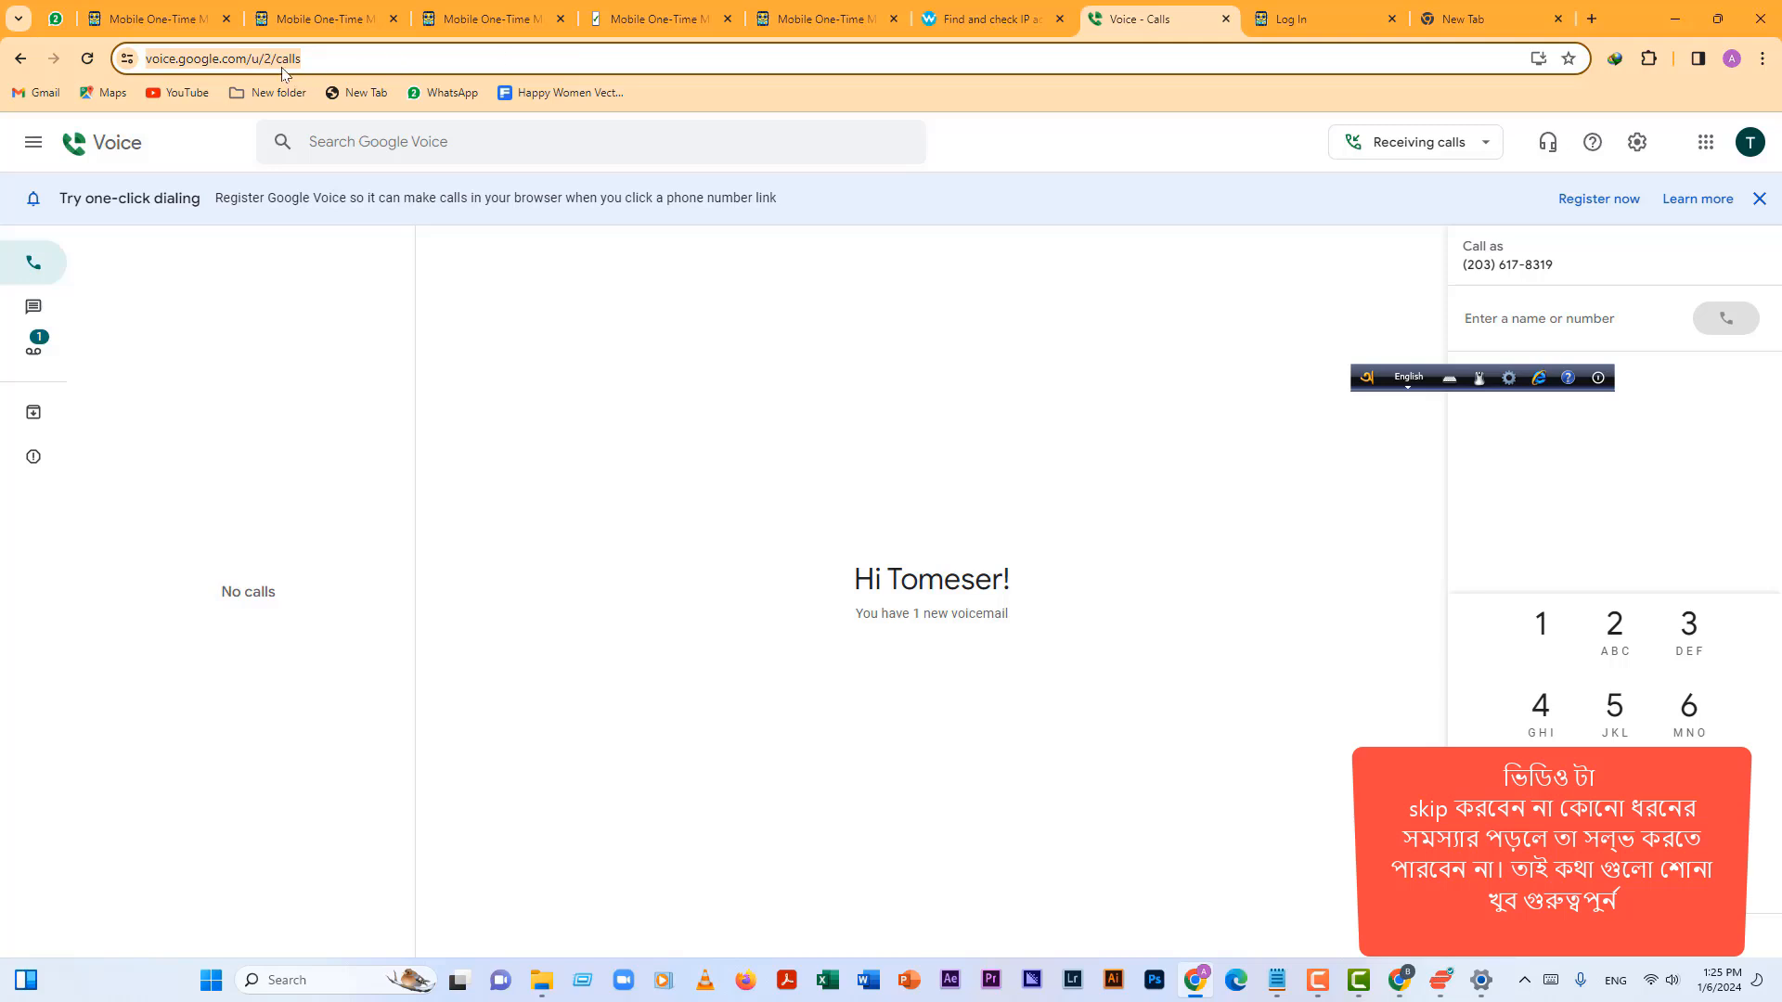
left_click_drag(279, 67, 1466, 24)
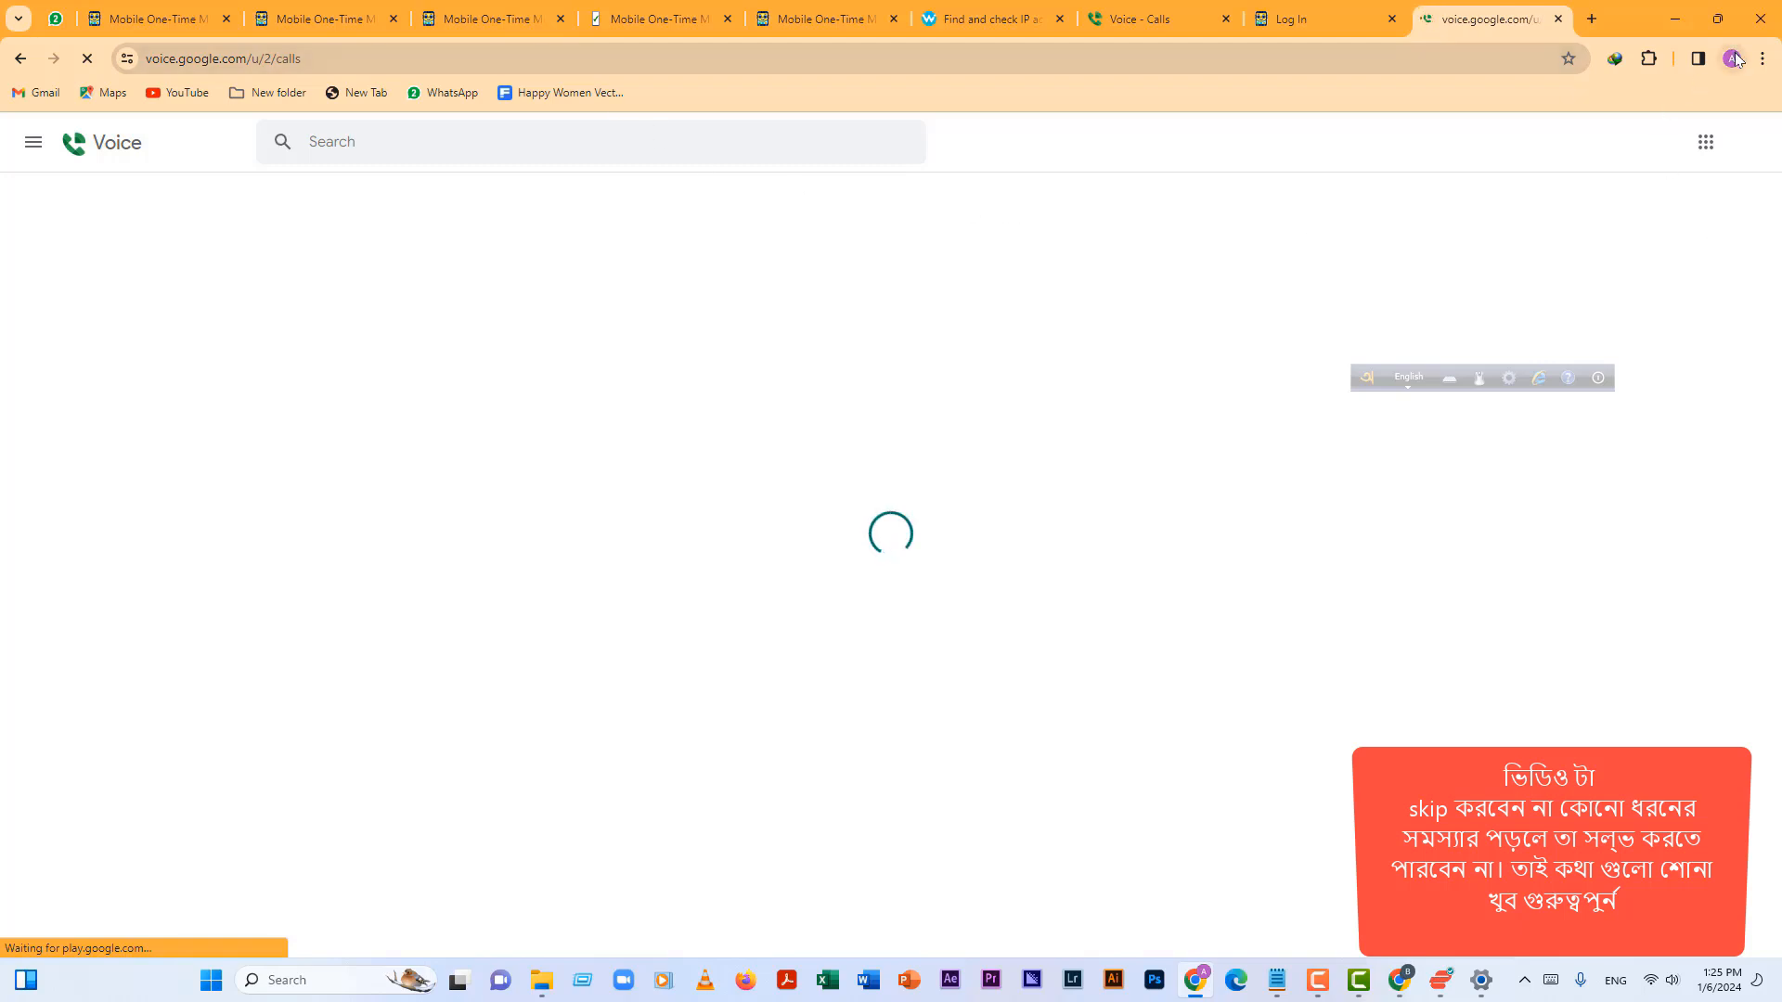
left_click(1732, 59)
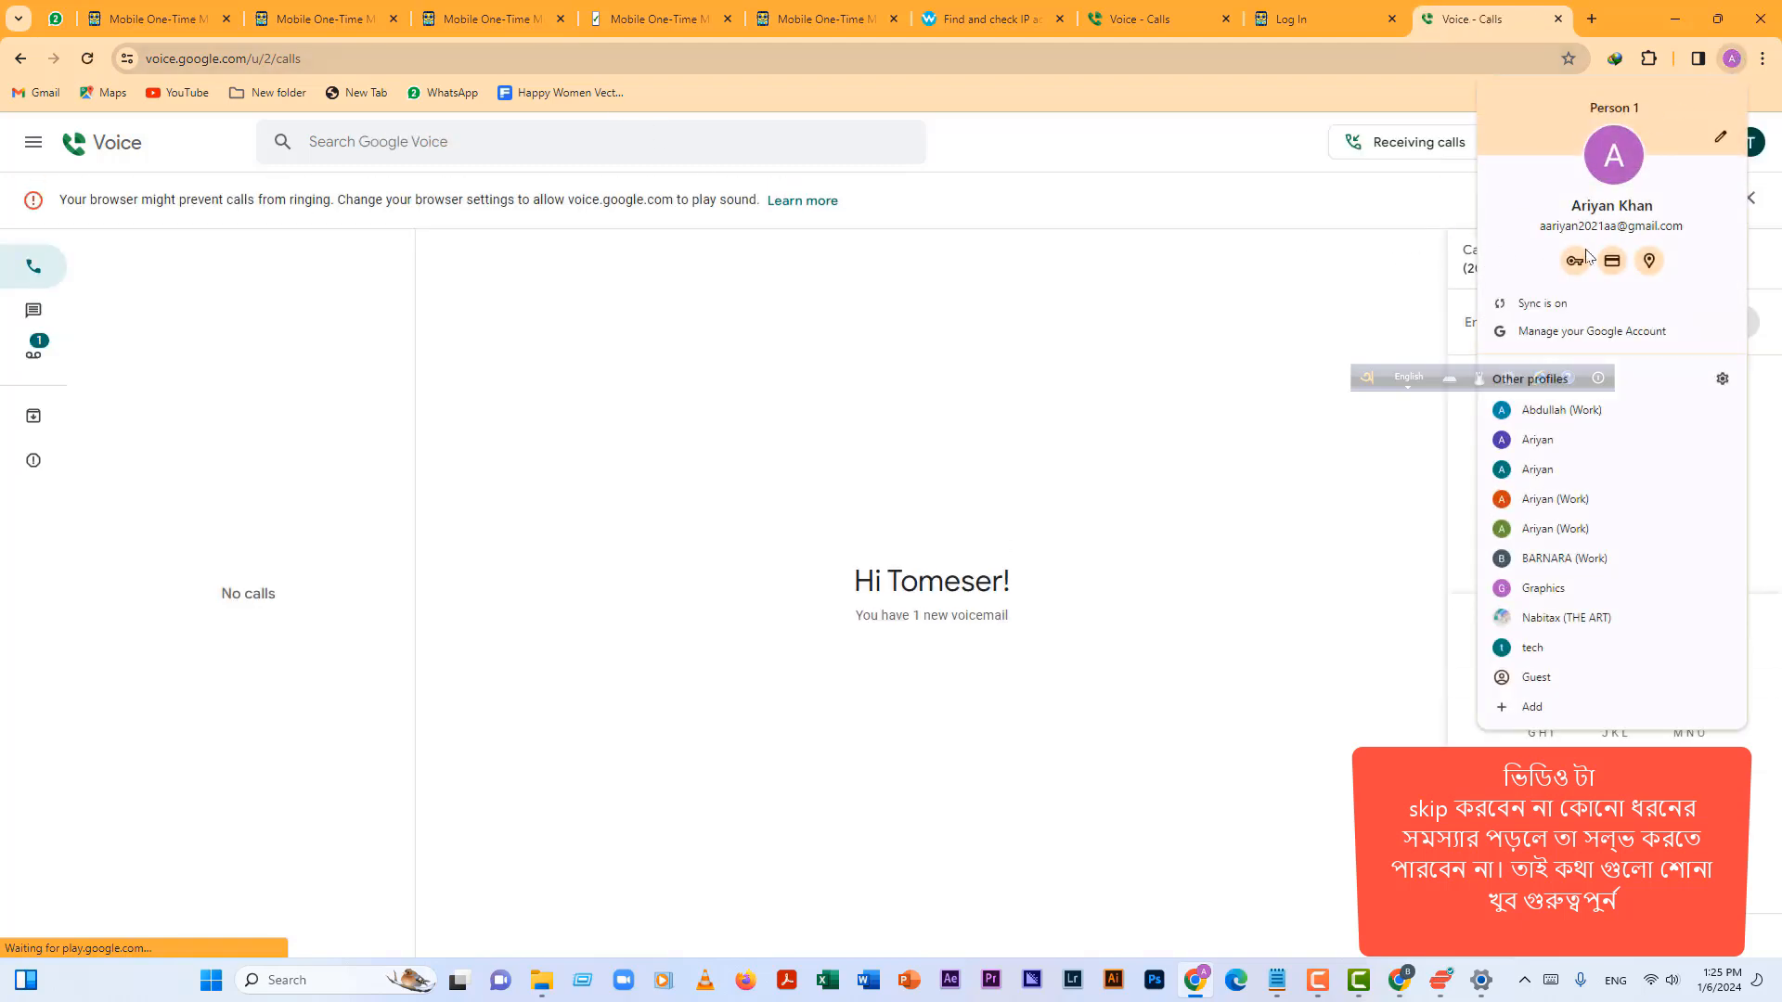
left_click(1440, 67)
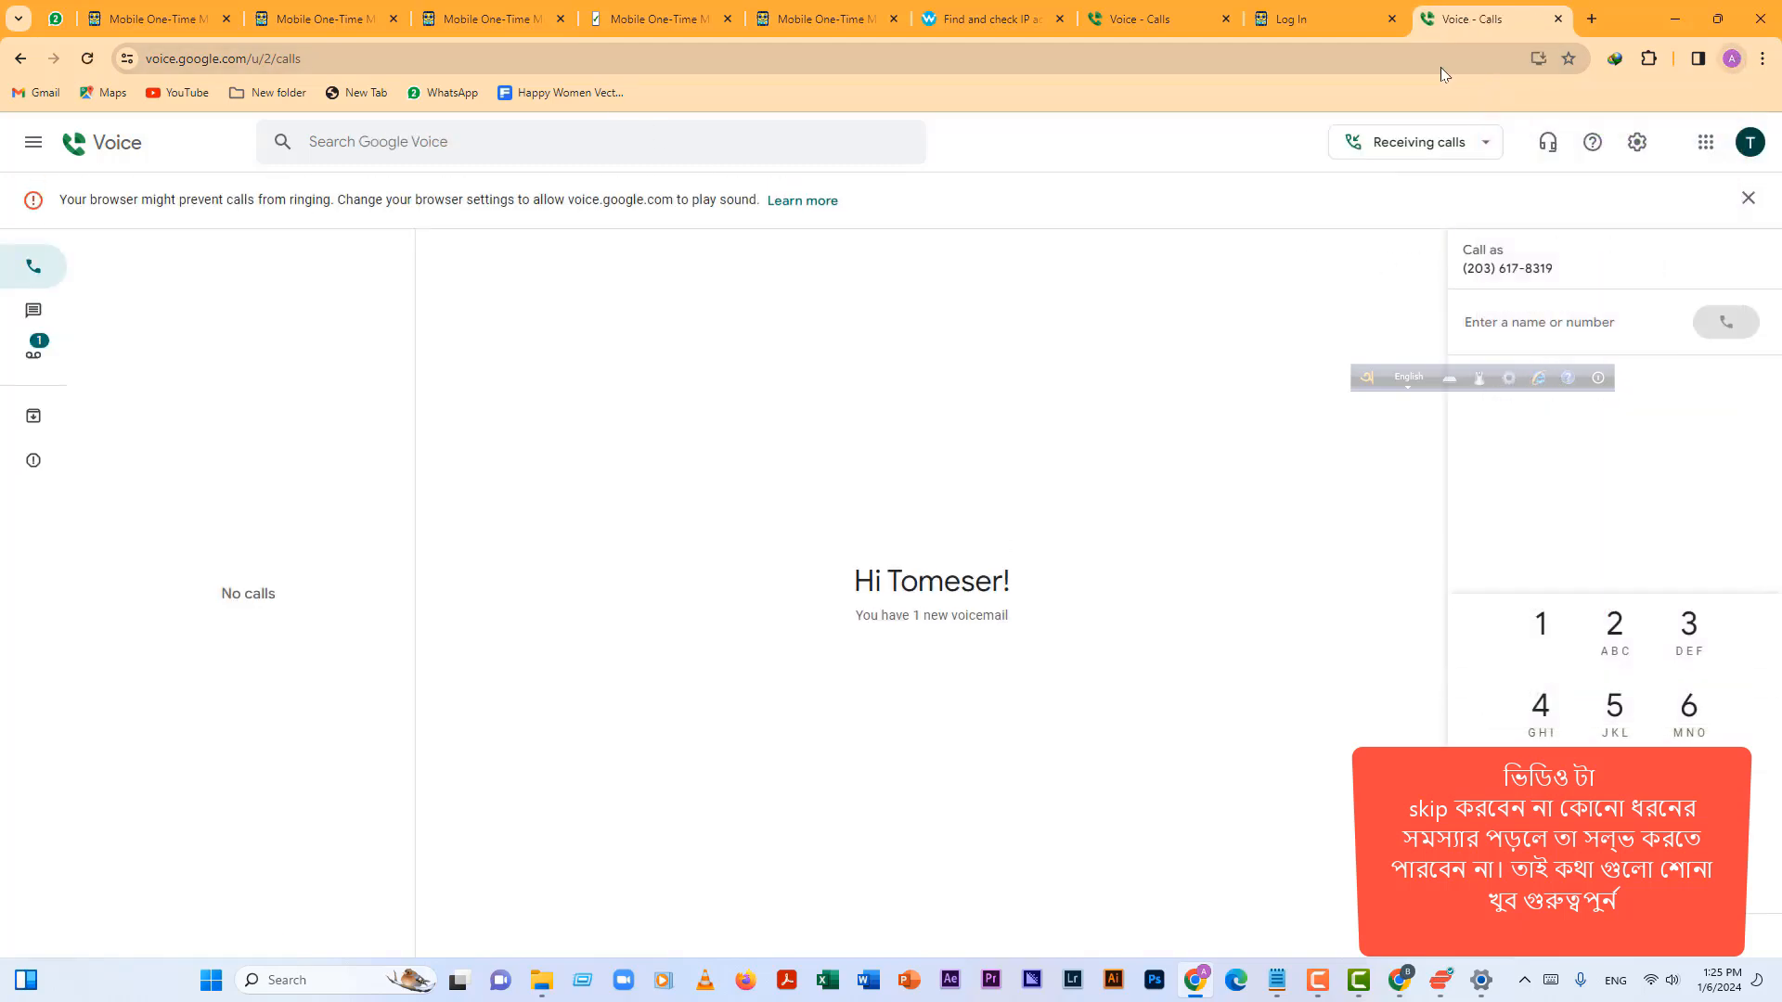
Confirm whoer.net shows Atlanta, United States, and return to the unlimitedportal requests page
left_click(1347, 9)
left_click(991, 17)
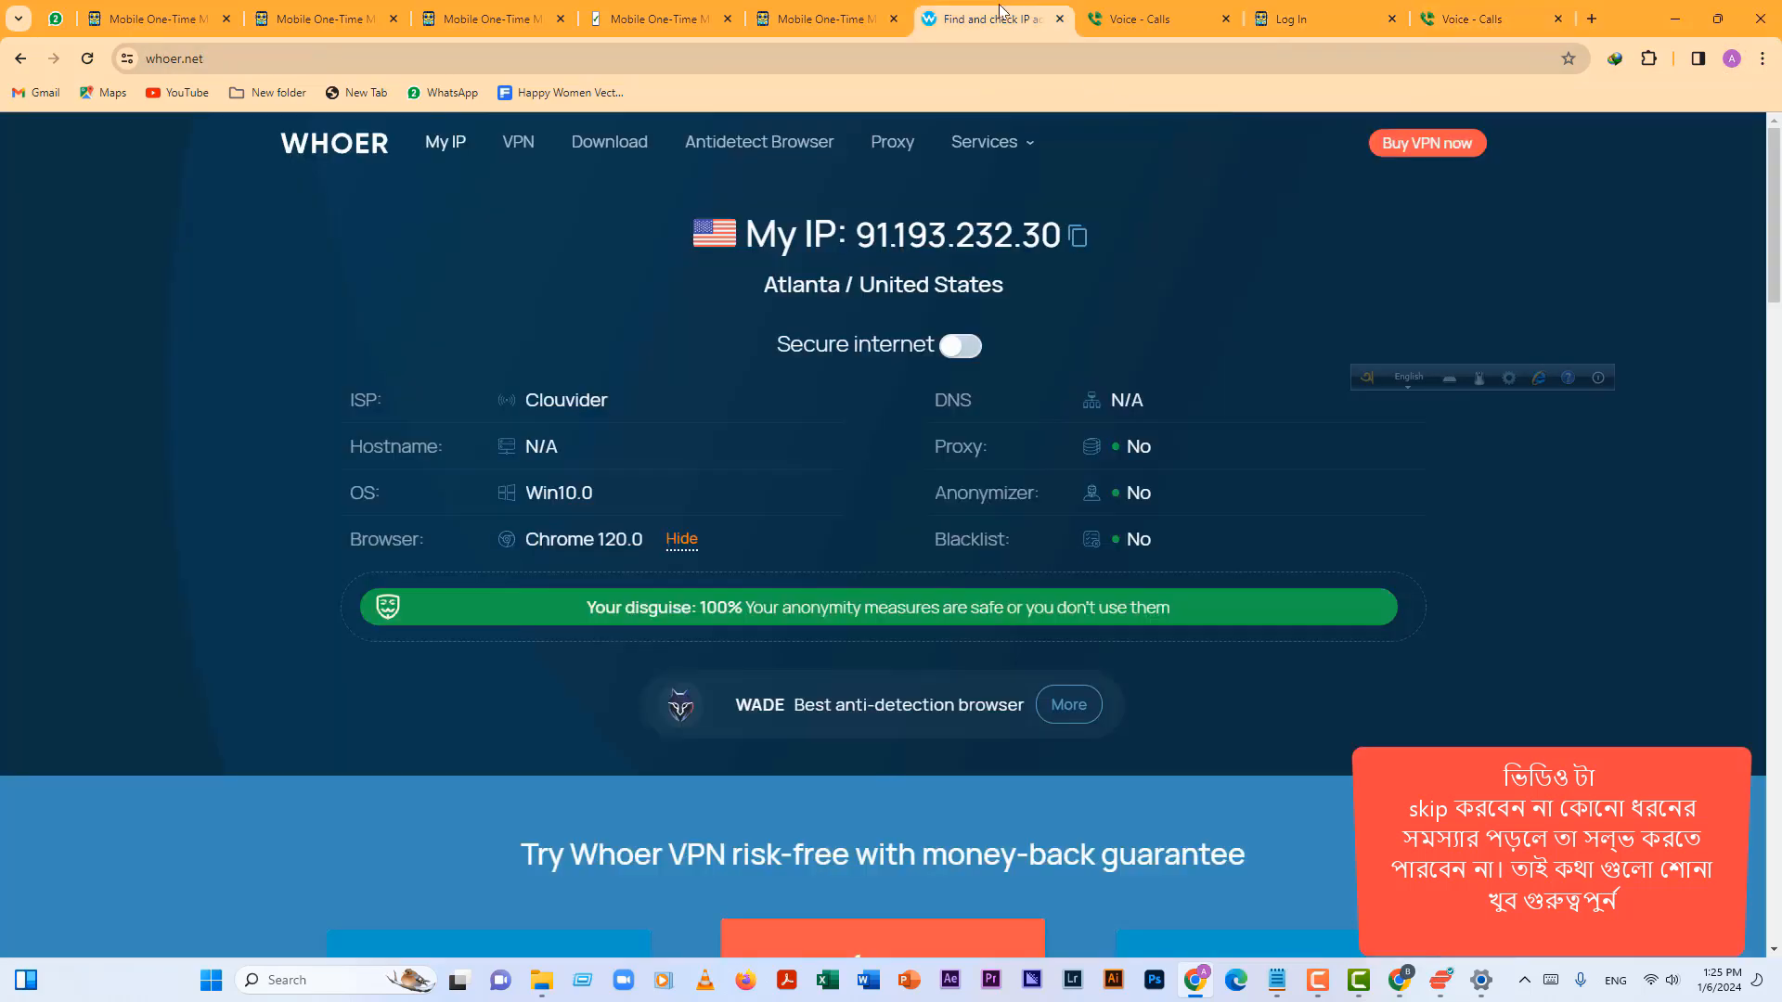
left_click(824, 17)
left_click(678, 9)
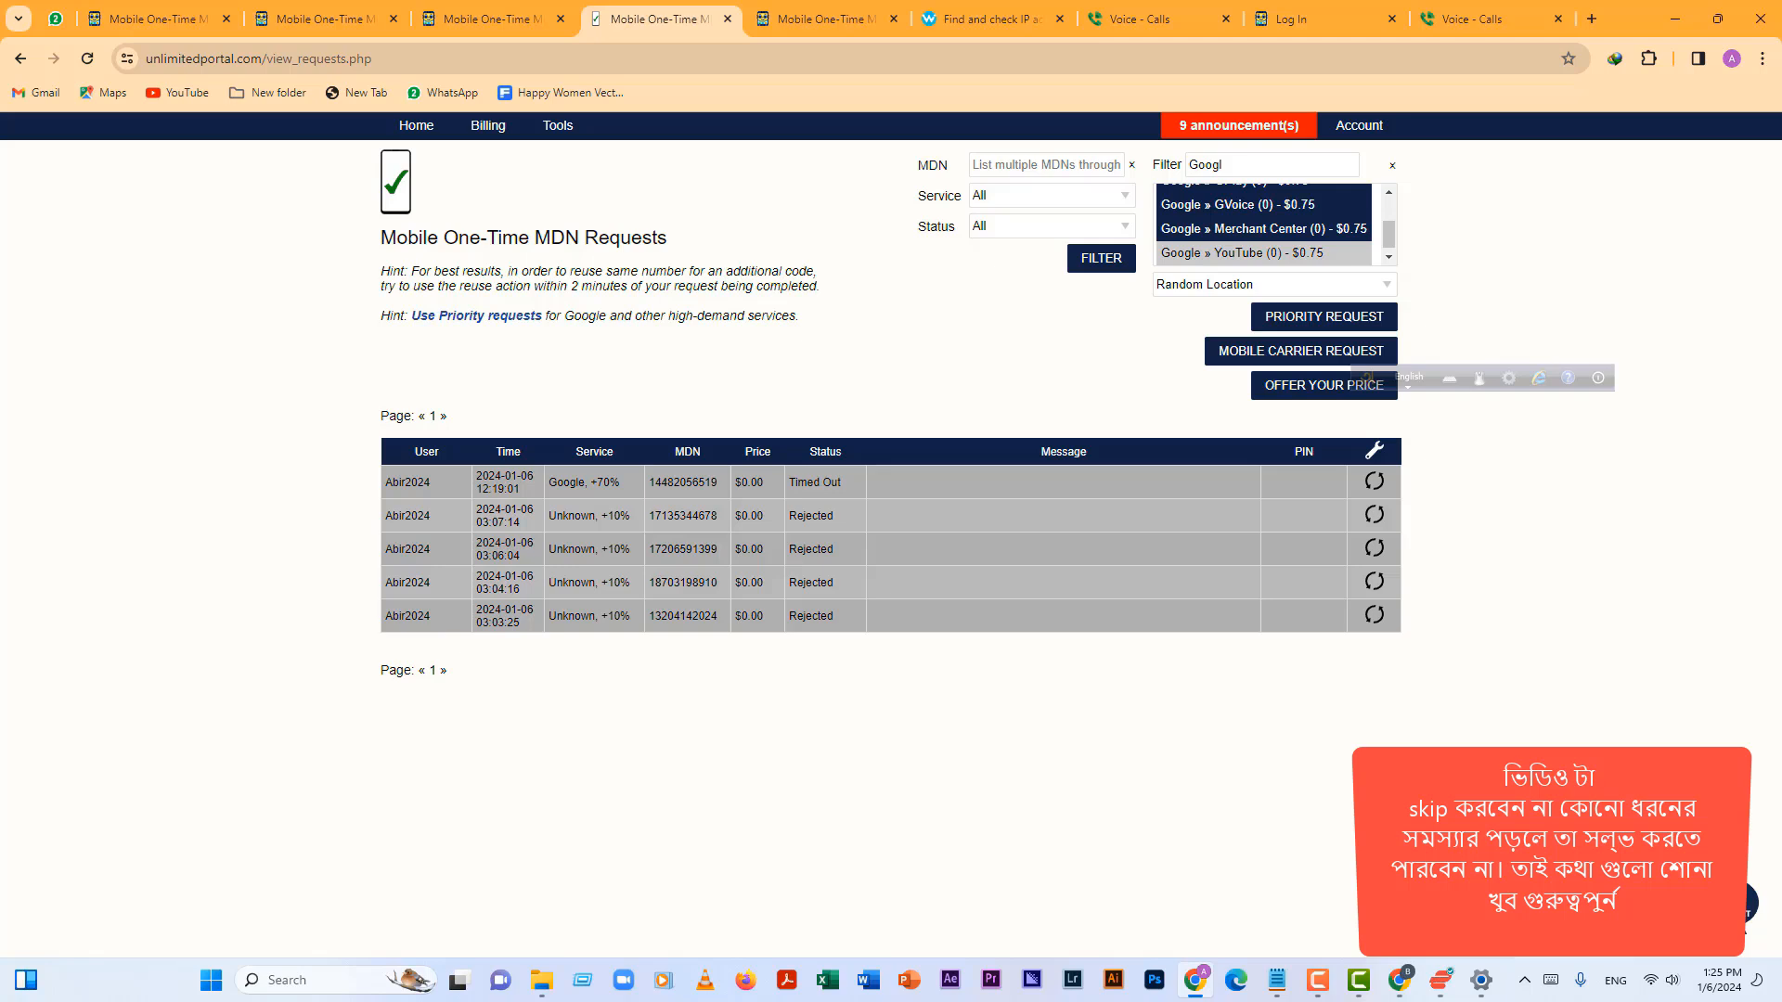
Add another Google account, pasting its sign-in email from clipboard history
mouse_move(1318, 980)
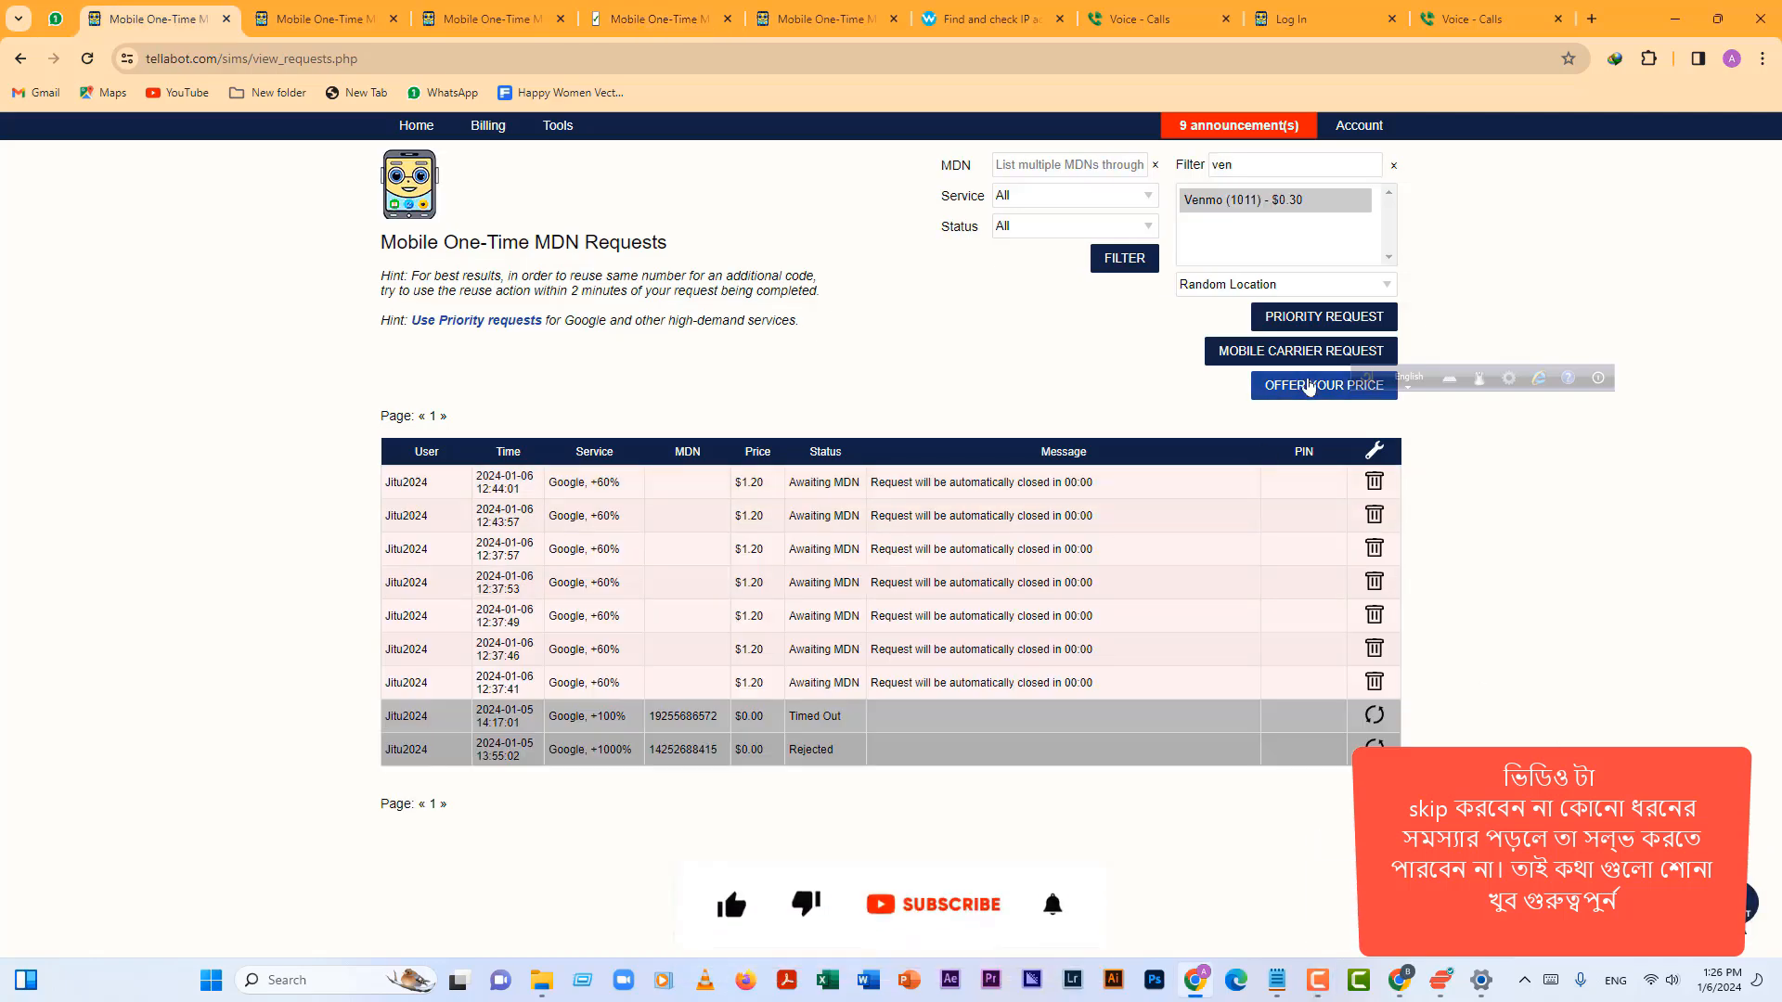
left_click_drag(1377, 384, 1019, 158)
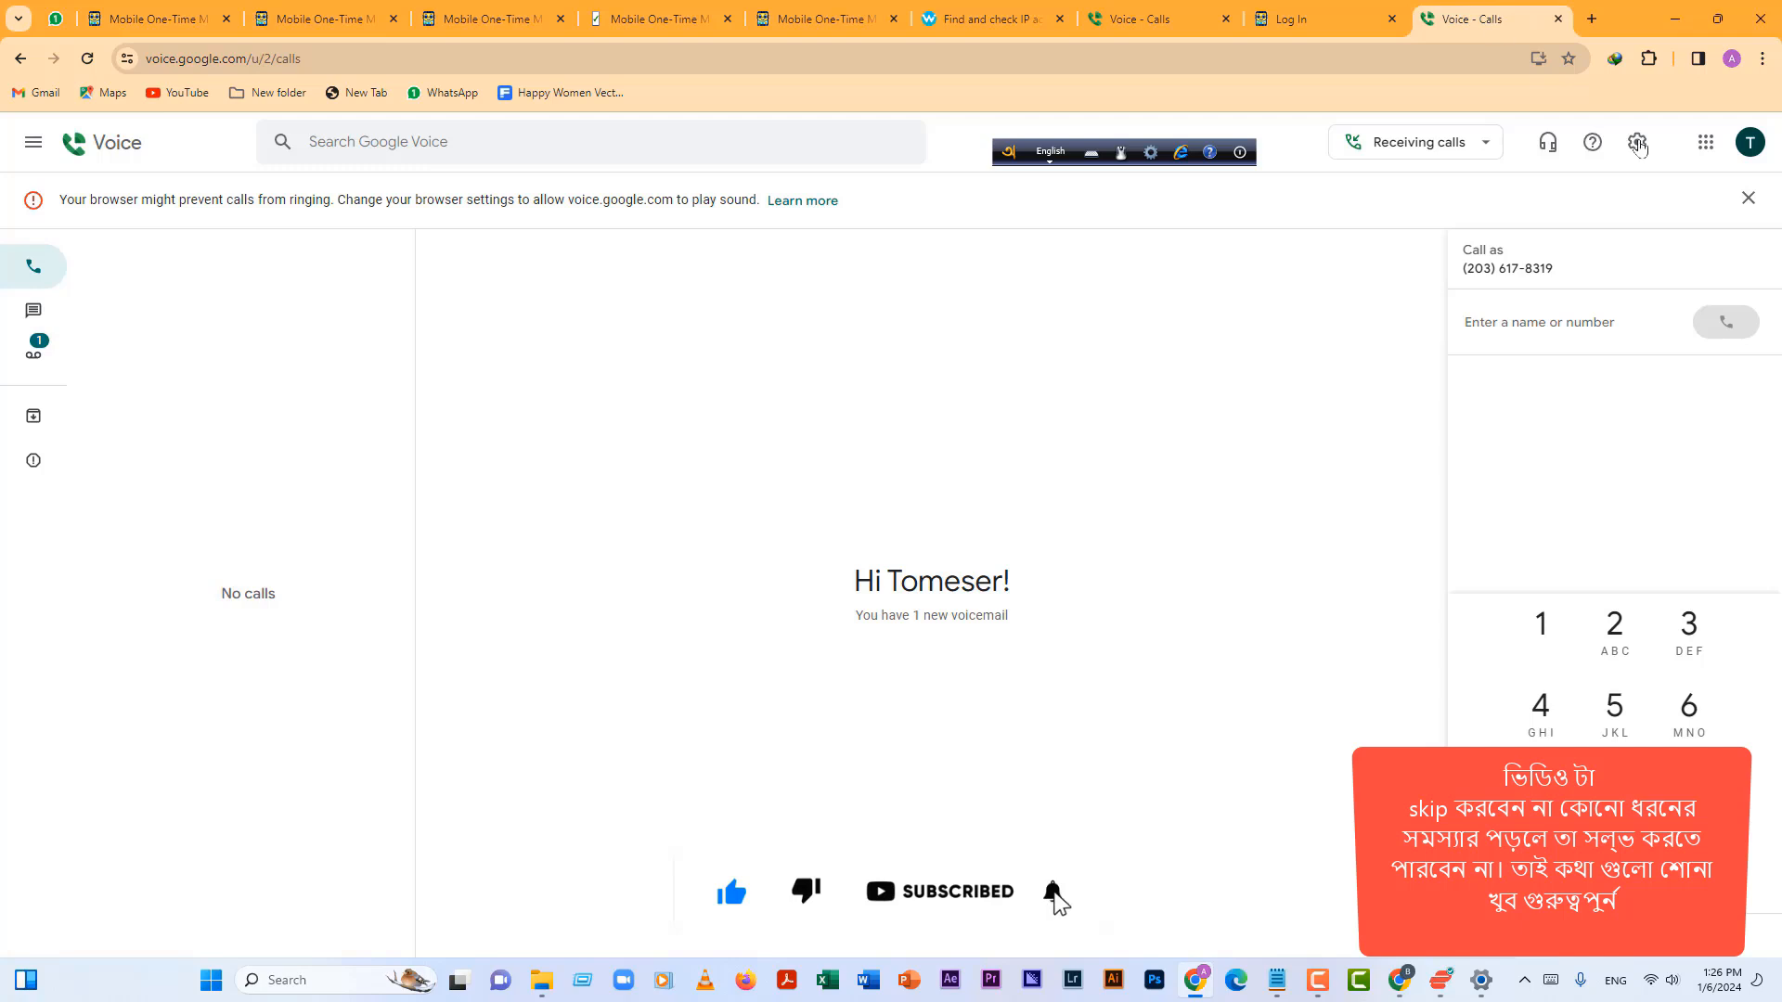
left_click(1751, 142)
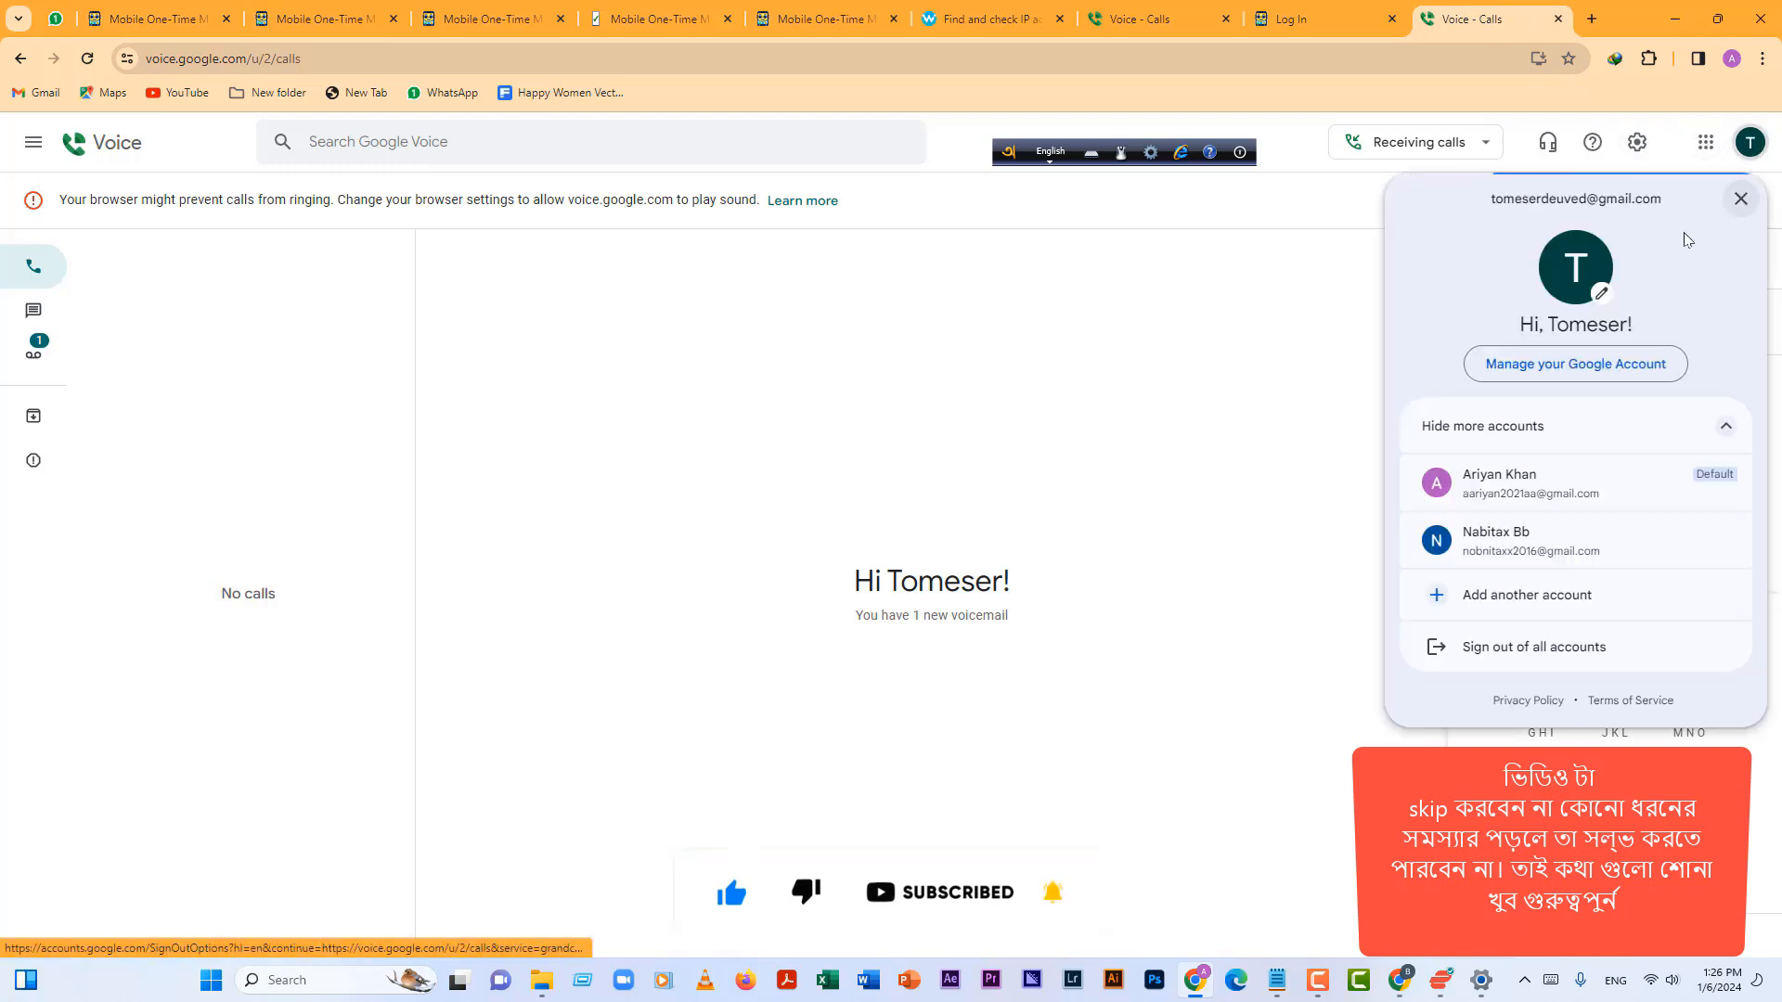
left_click(1484, 595)
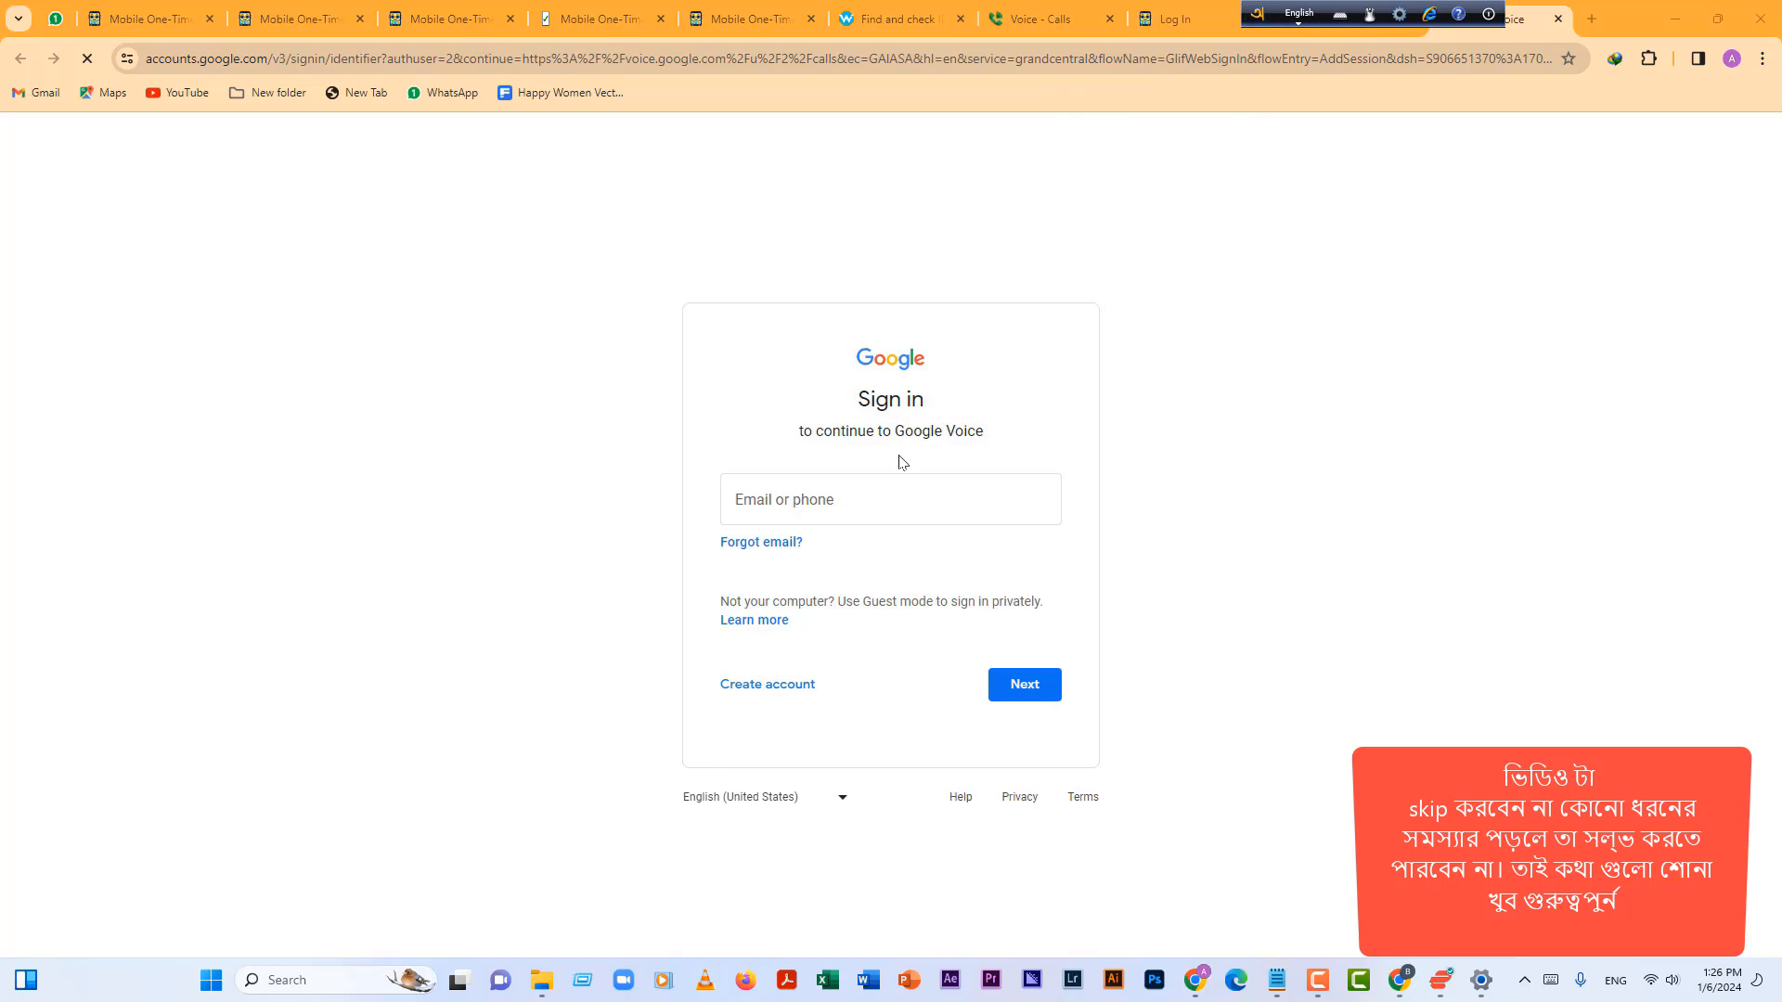
left_click(857, 495)
left_click_drag(958, 501, 698, 515)
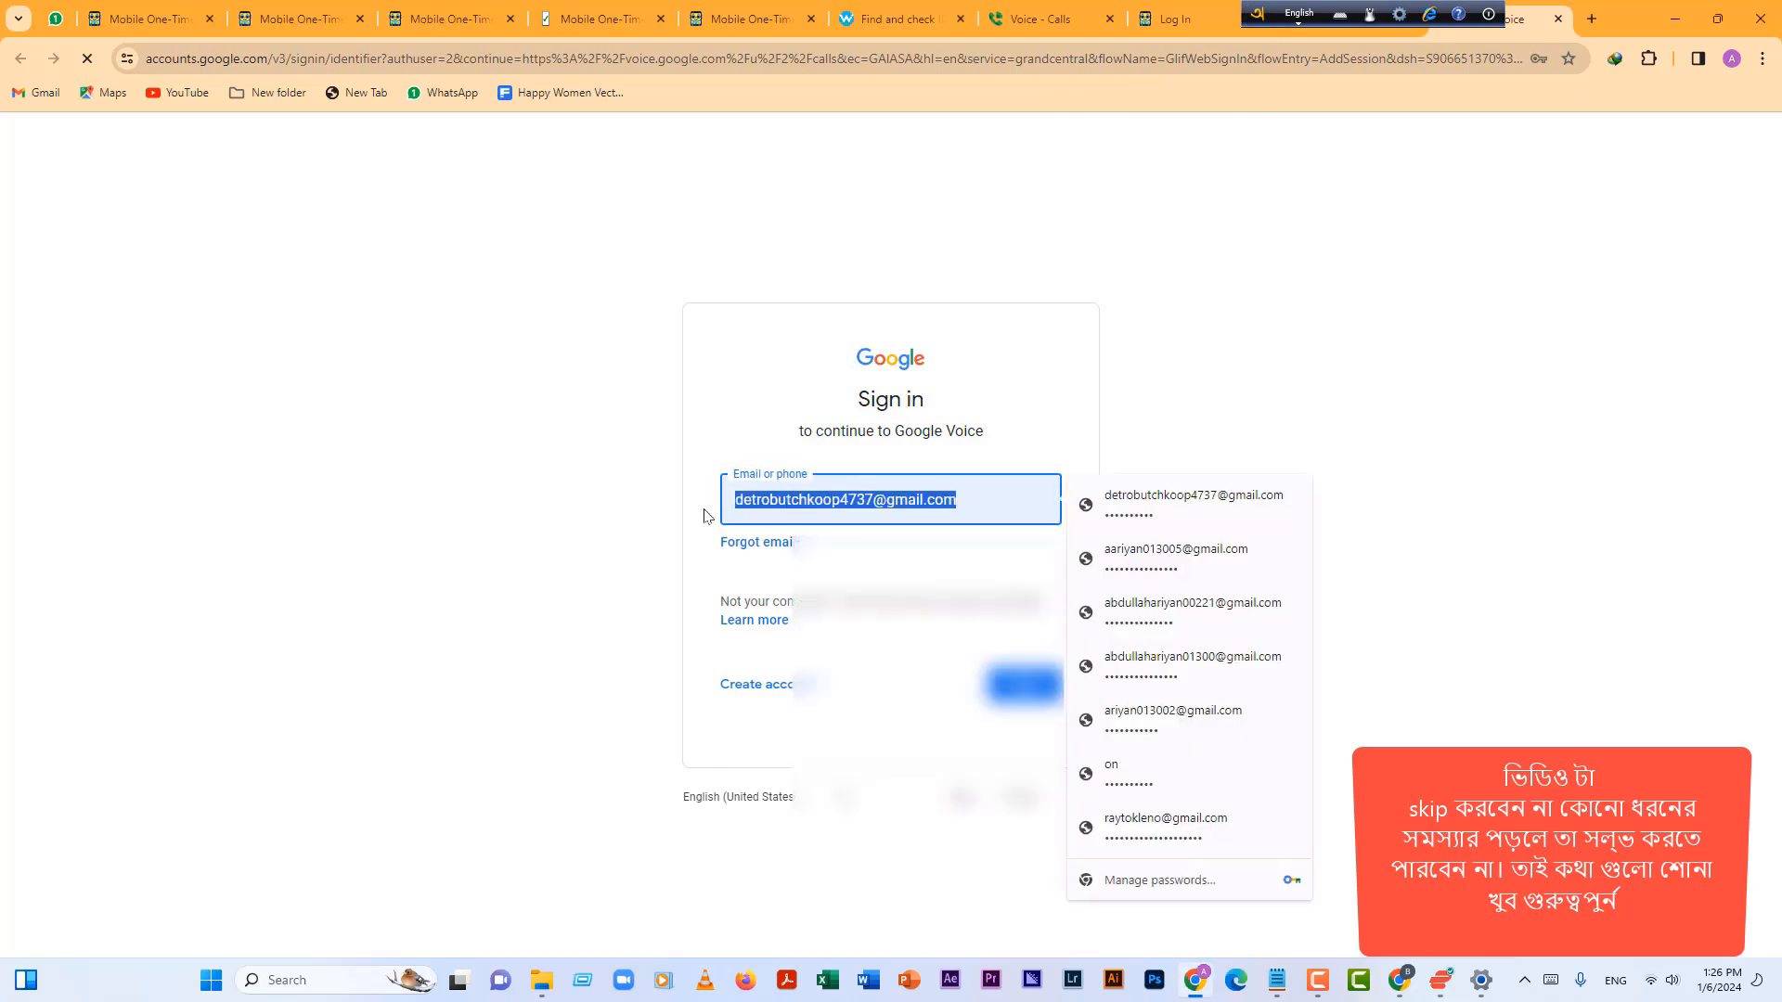
key("super+v")
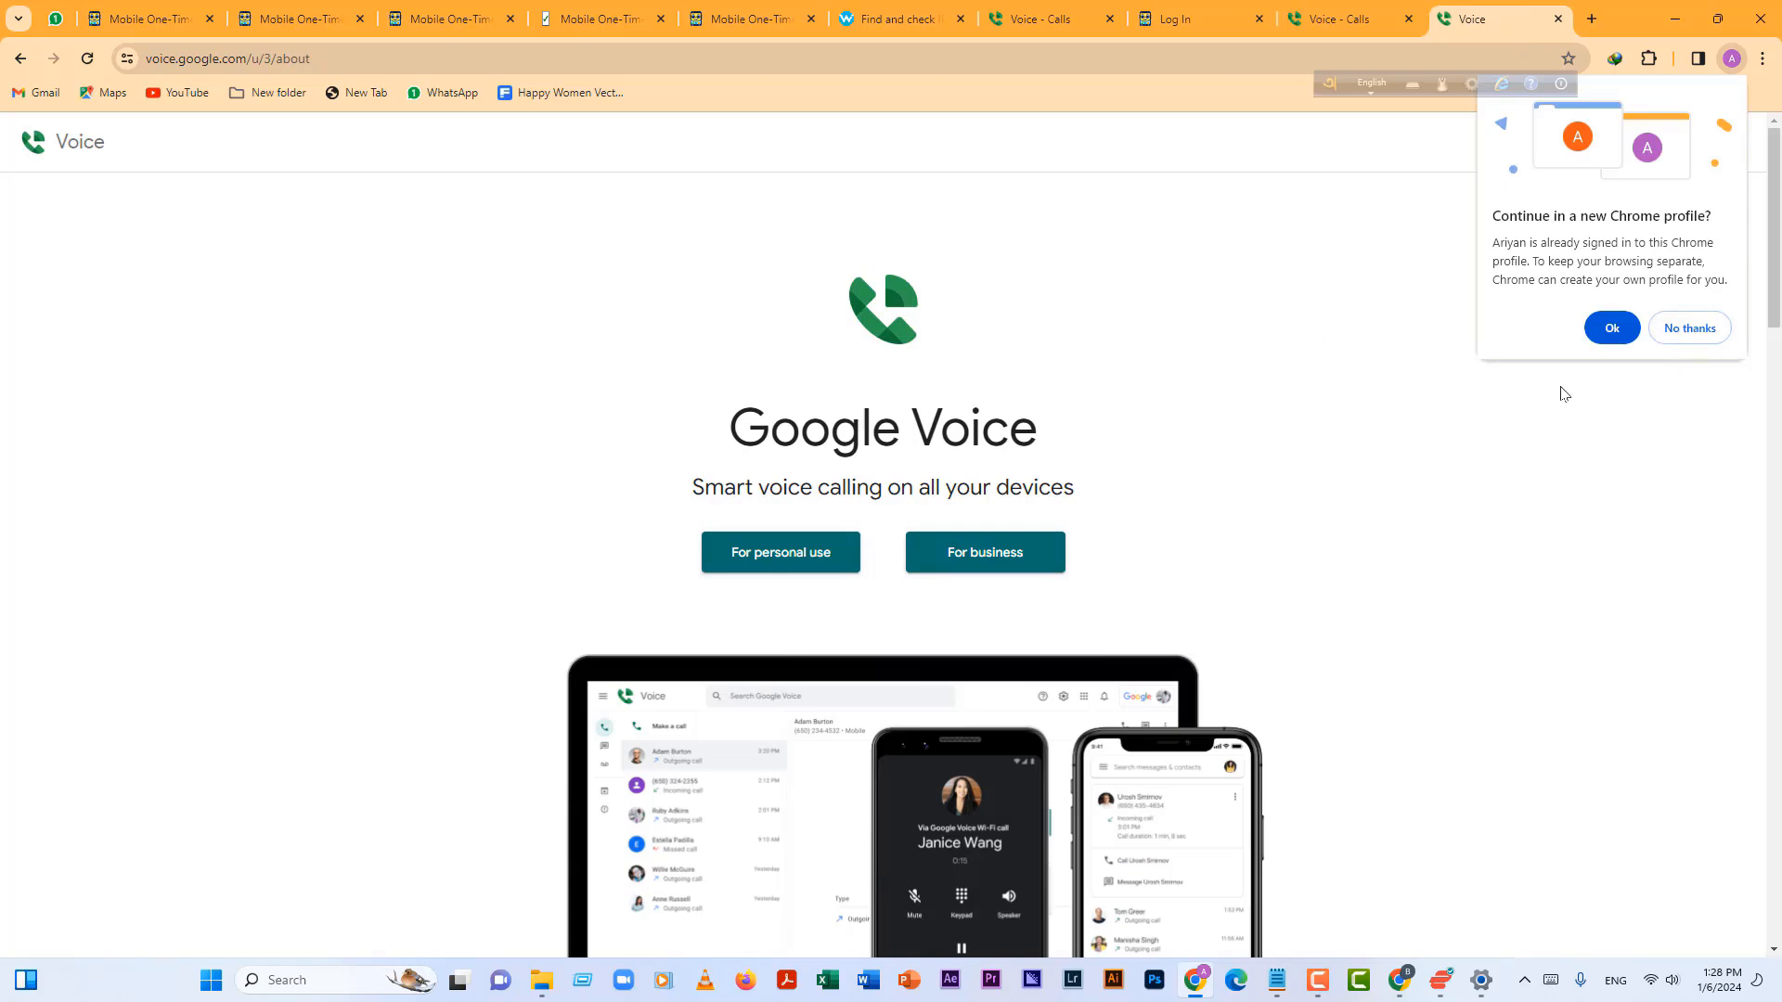
left_click(1687, 330)
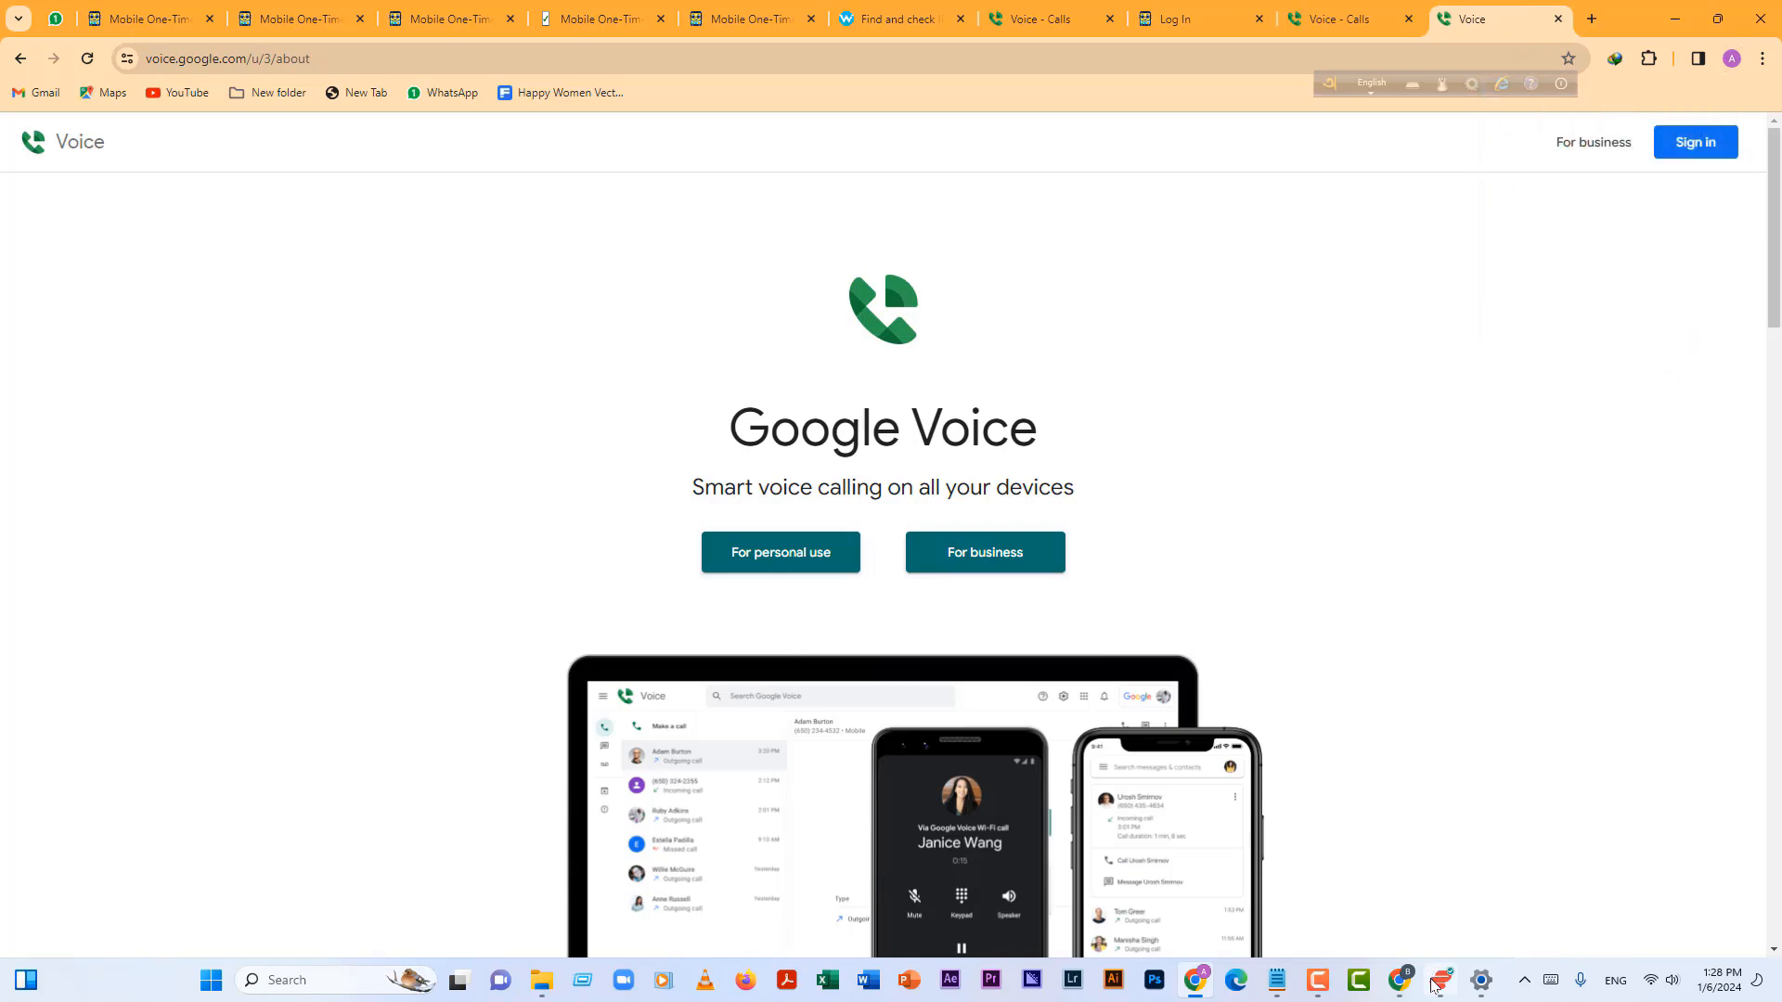
Check the VPN status, start Google Voice For personal use on Web, and return to Tellabot requests
left_click(1436, 980)
left_click(1436, 981)
left_click(795, 566)
left_click(757, 685)
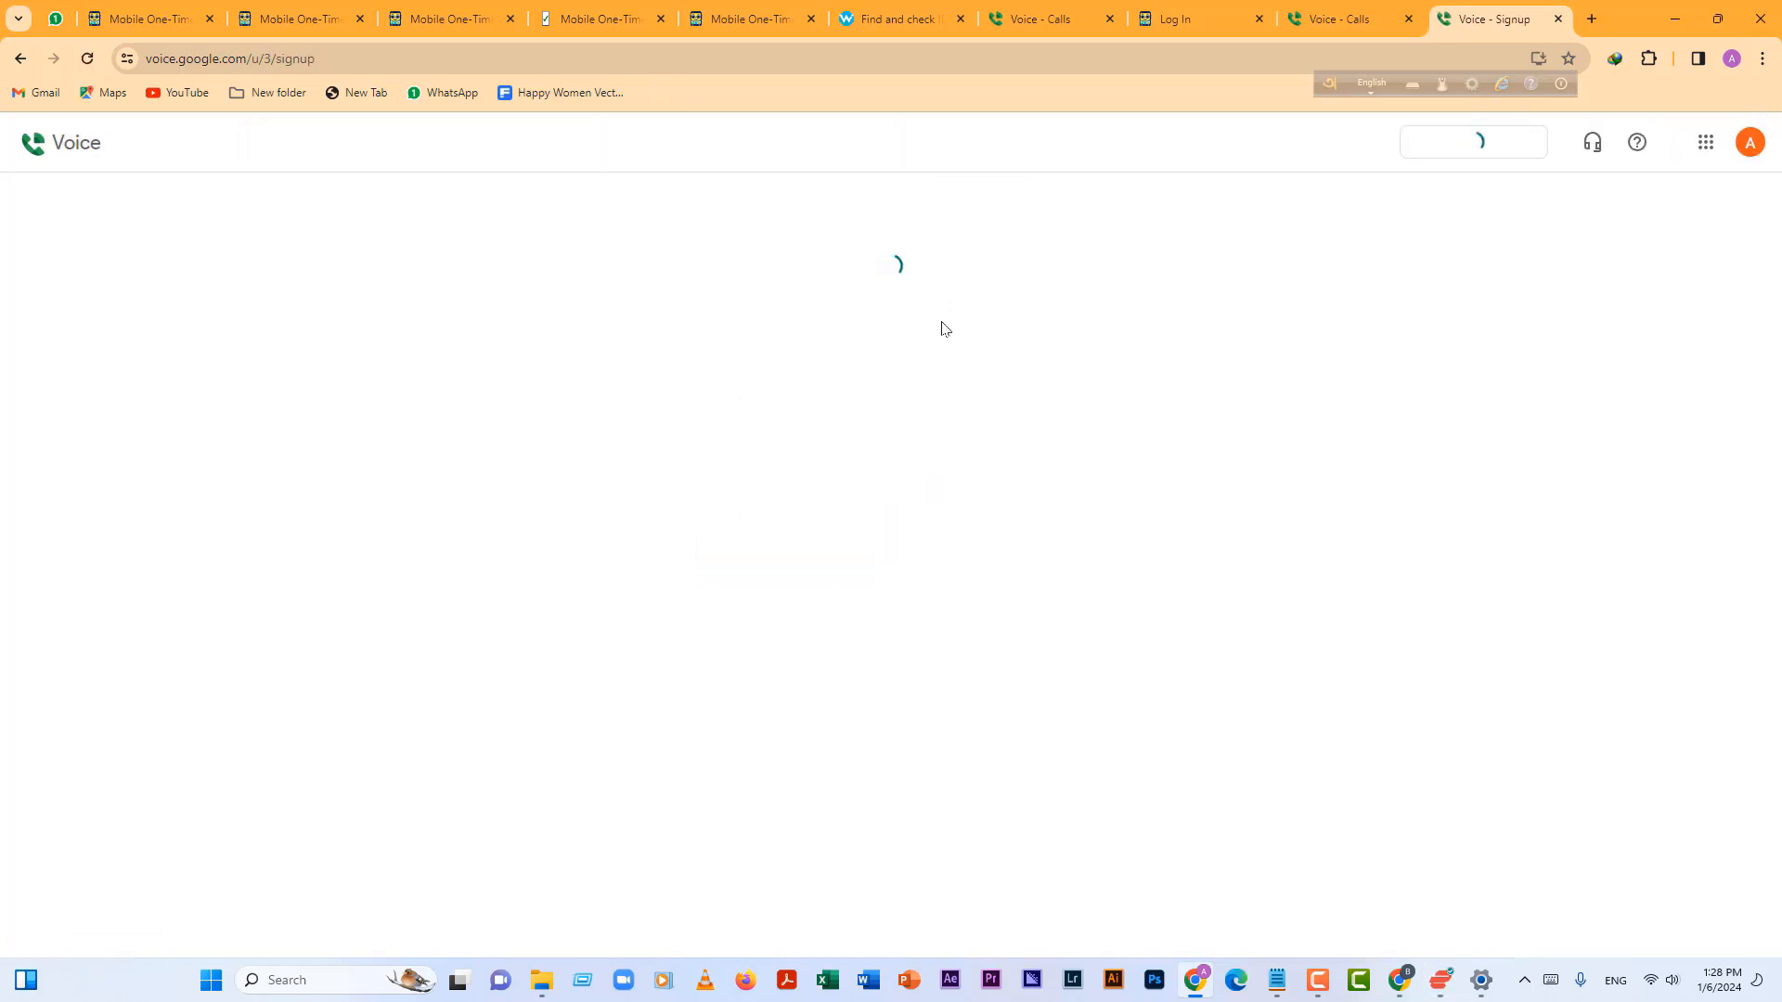
left_click(729, 8)
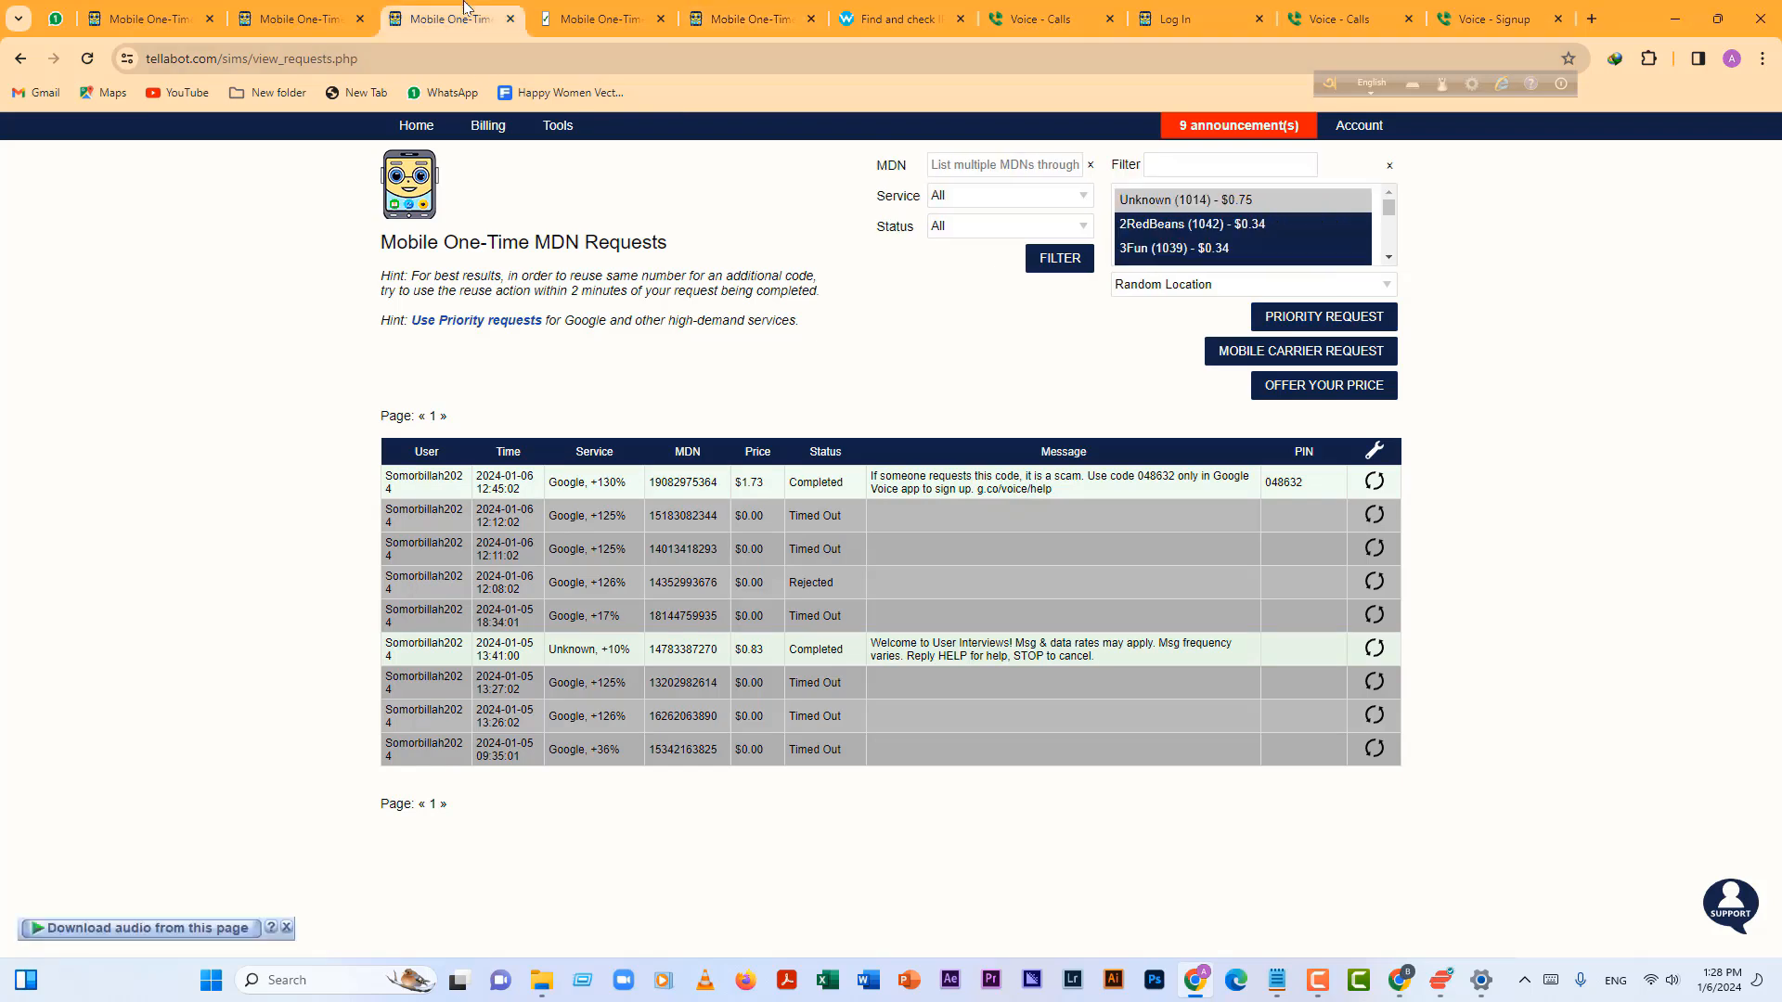
Bring up the unlimitedportal Mobile One-Time MDN requests tab with the earlier timed-out and rejected numbers
left_click(555, 16)
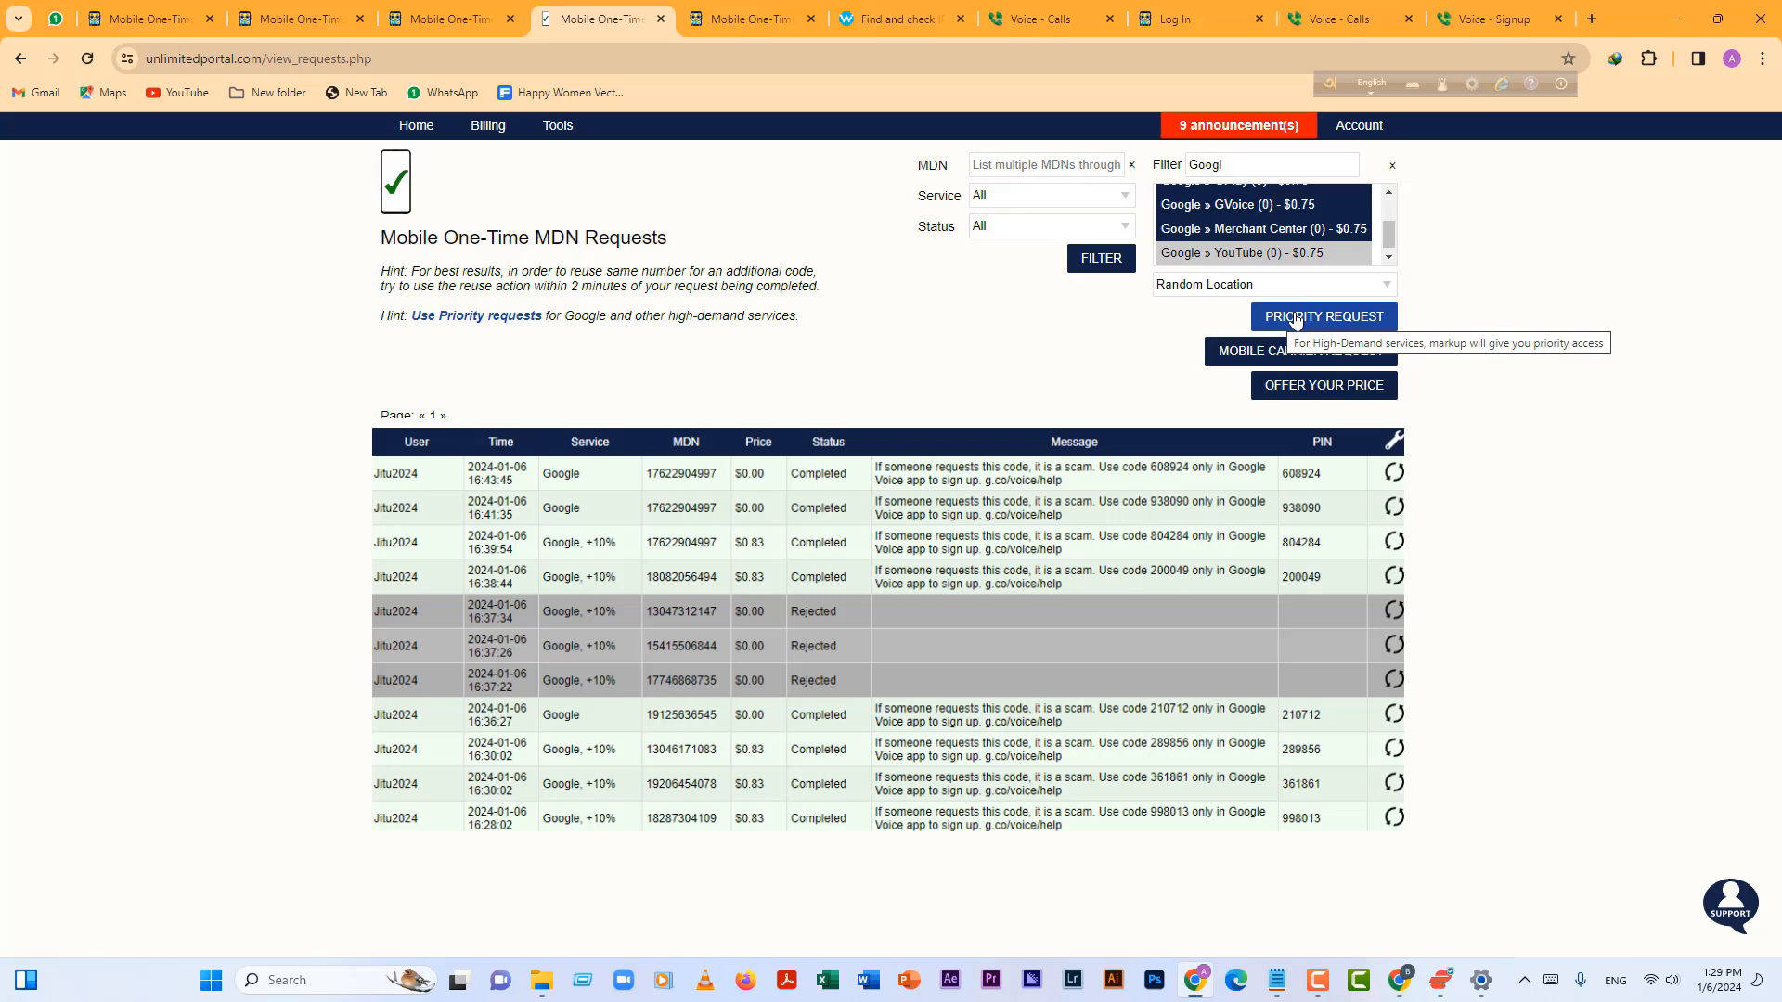
Submit a priority Google number request at the default 10% markup
left_click(1296, 318)
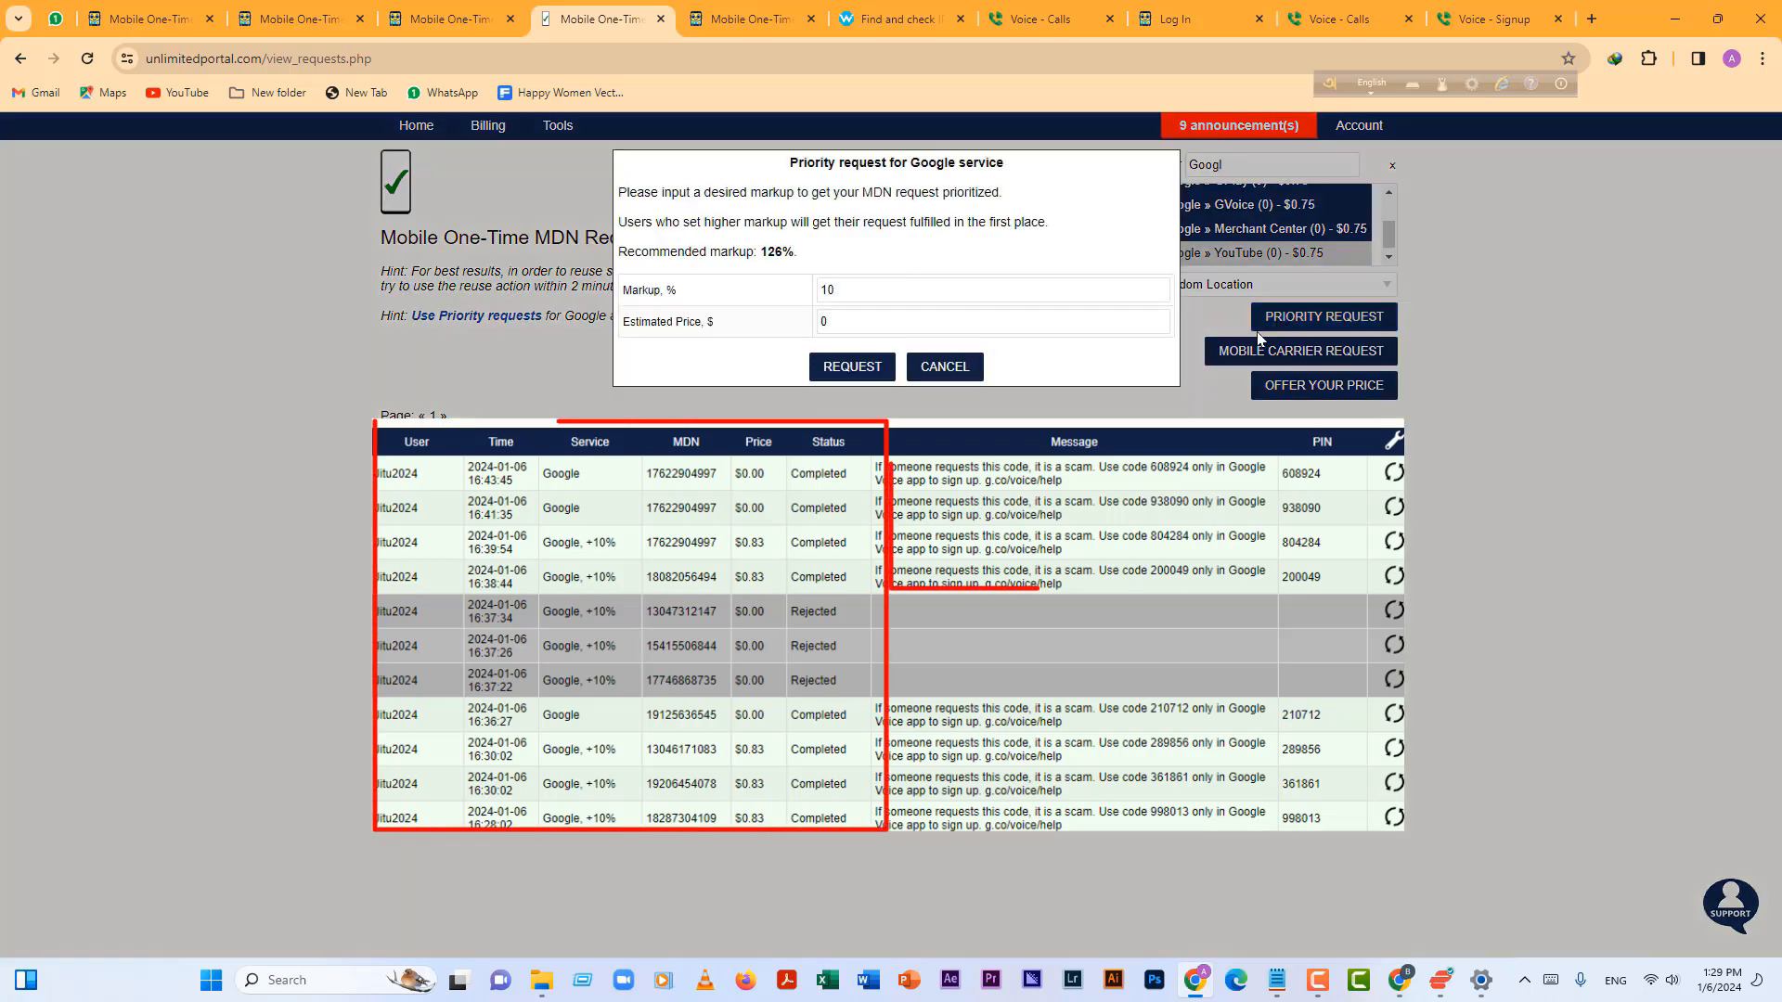
left_click_drag(849, 290, 783, 296)
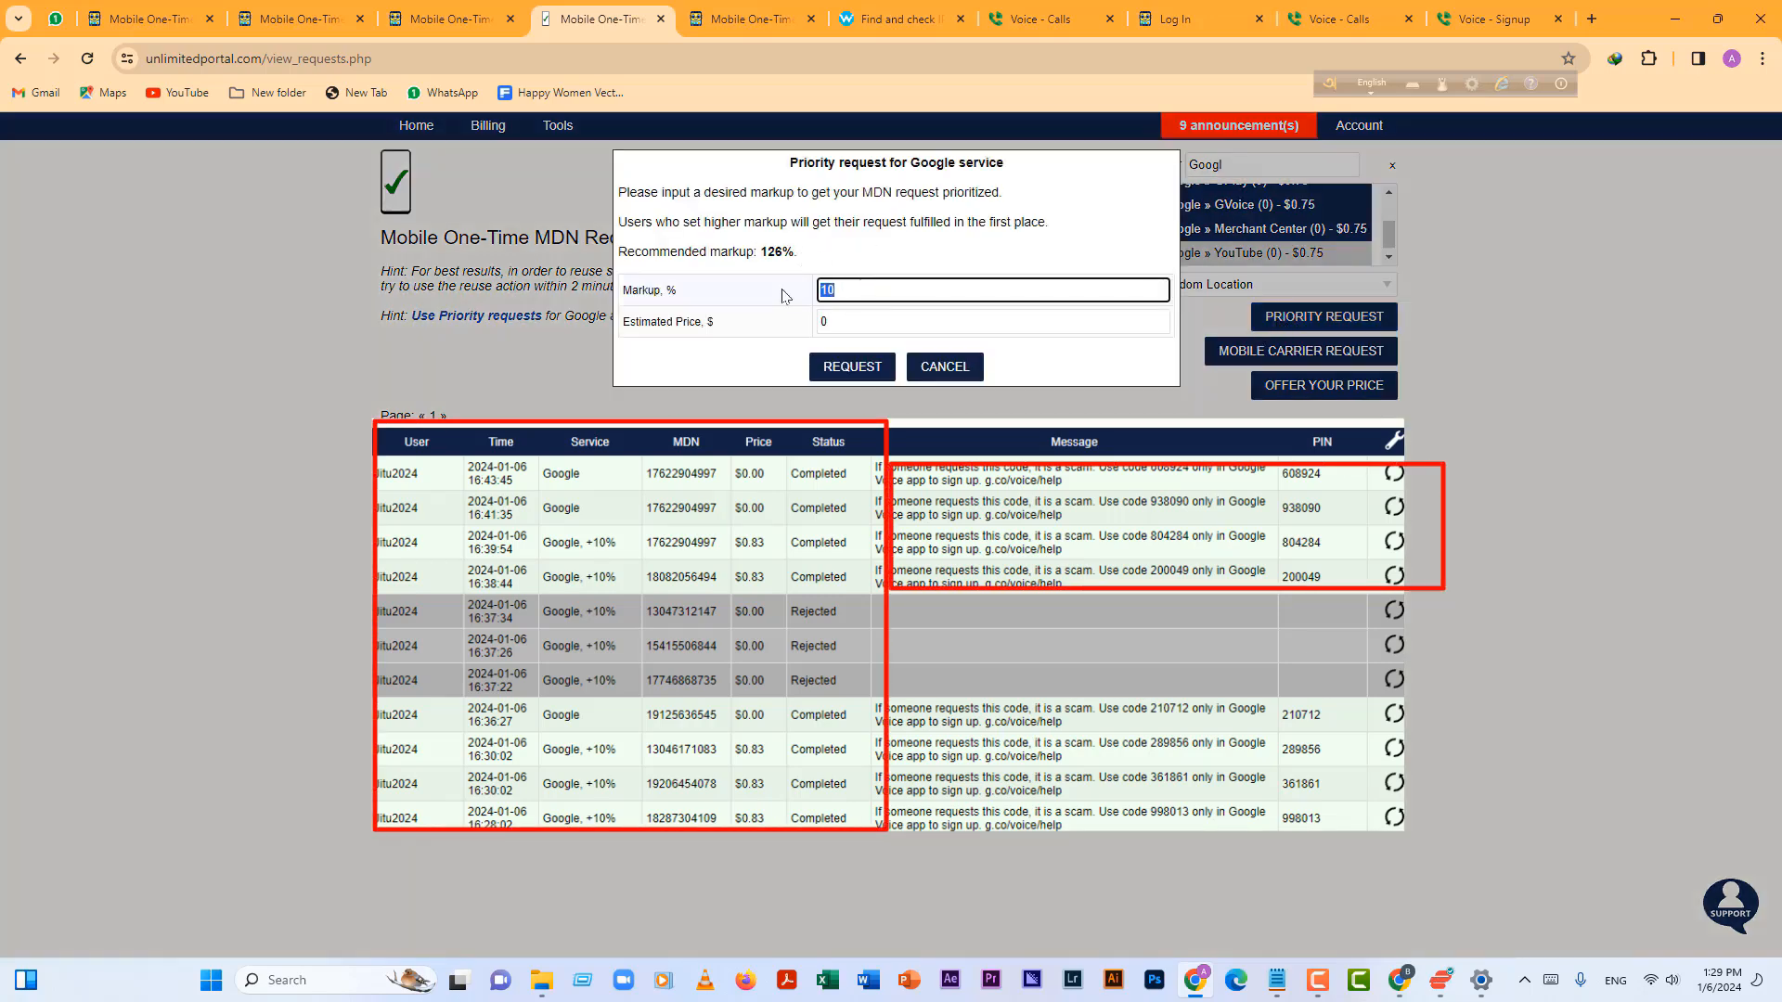
left_click(848, 366)
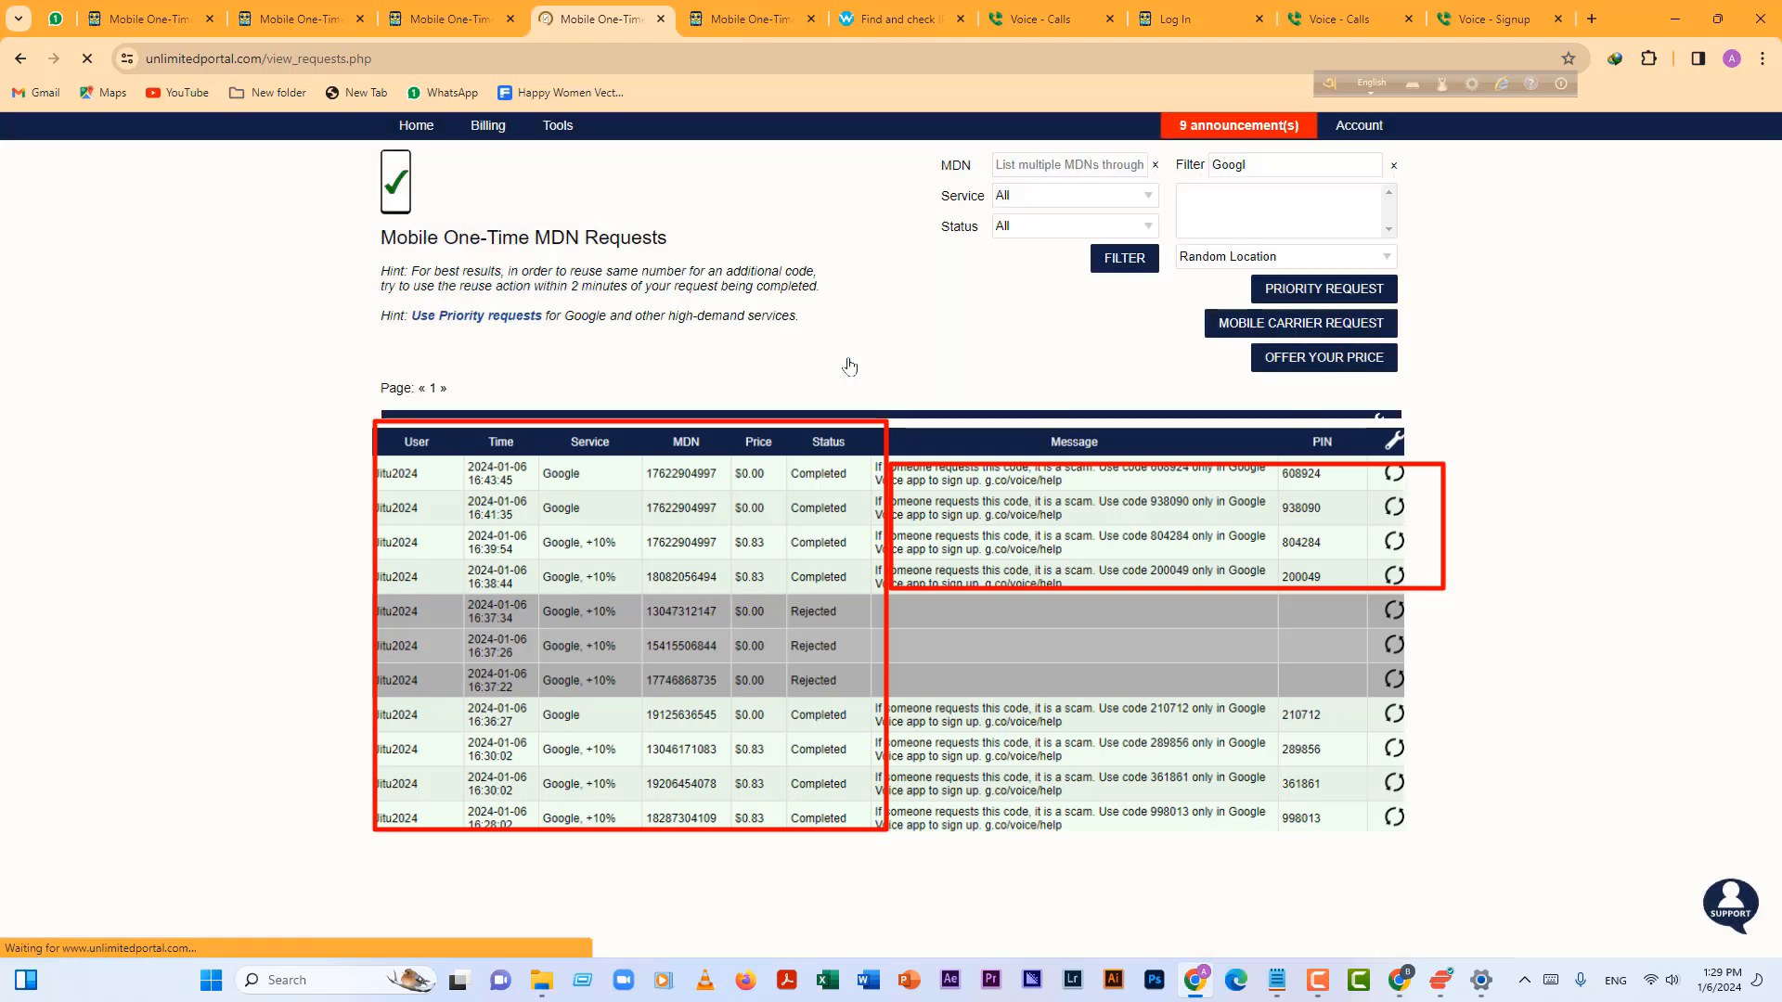
left_click_drag(774, 517, 709, 524)
left_click(1016, 606)
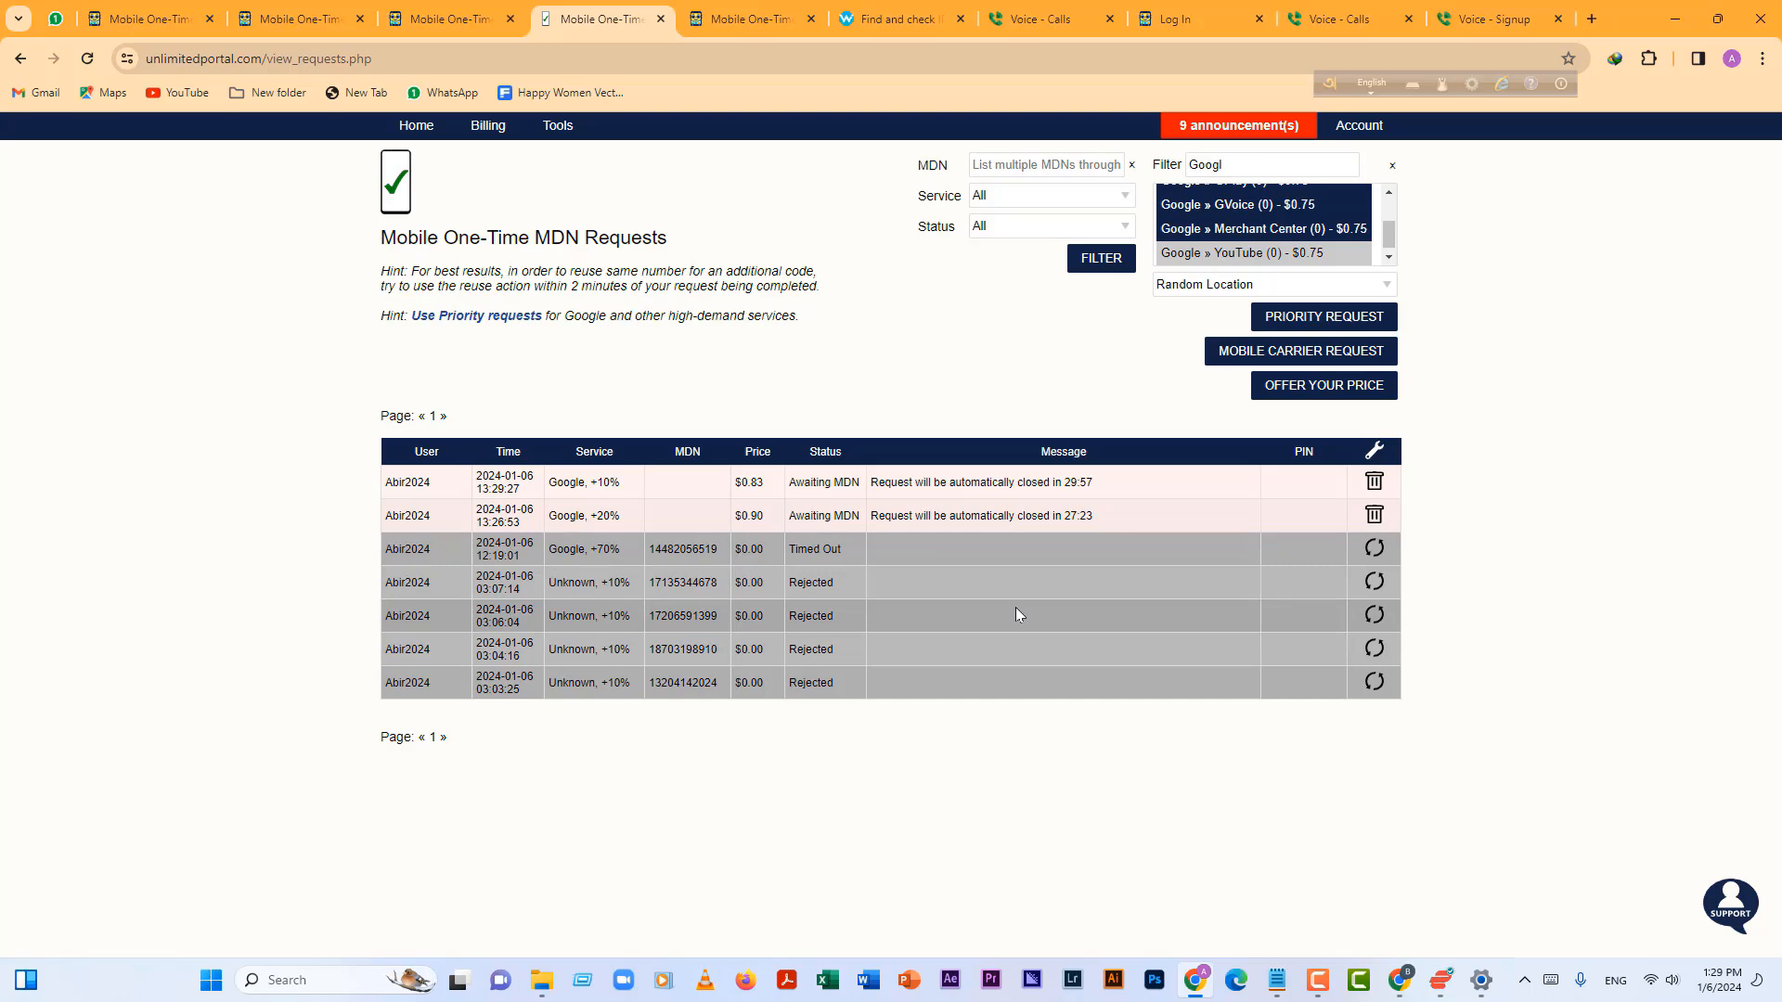
Start another priority Google request with markup 126, estimated at $1.70
left_click(1314, 319)
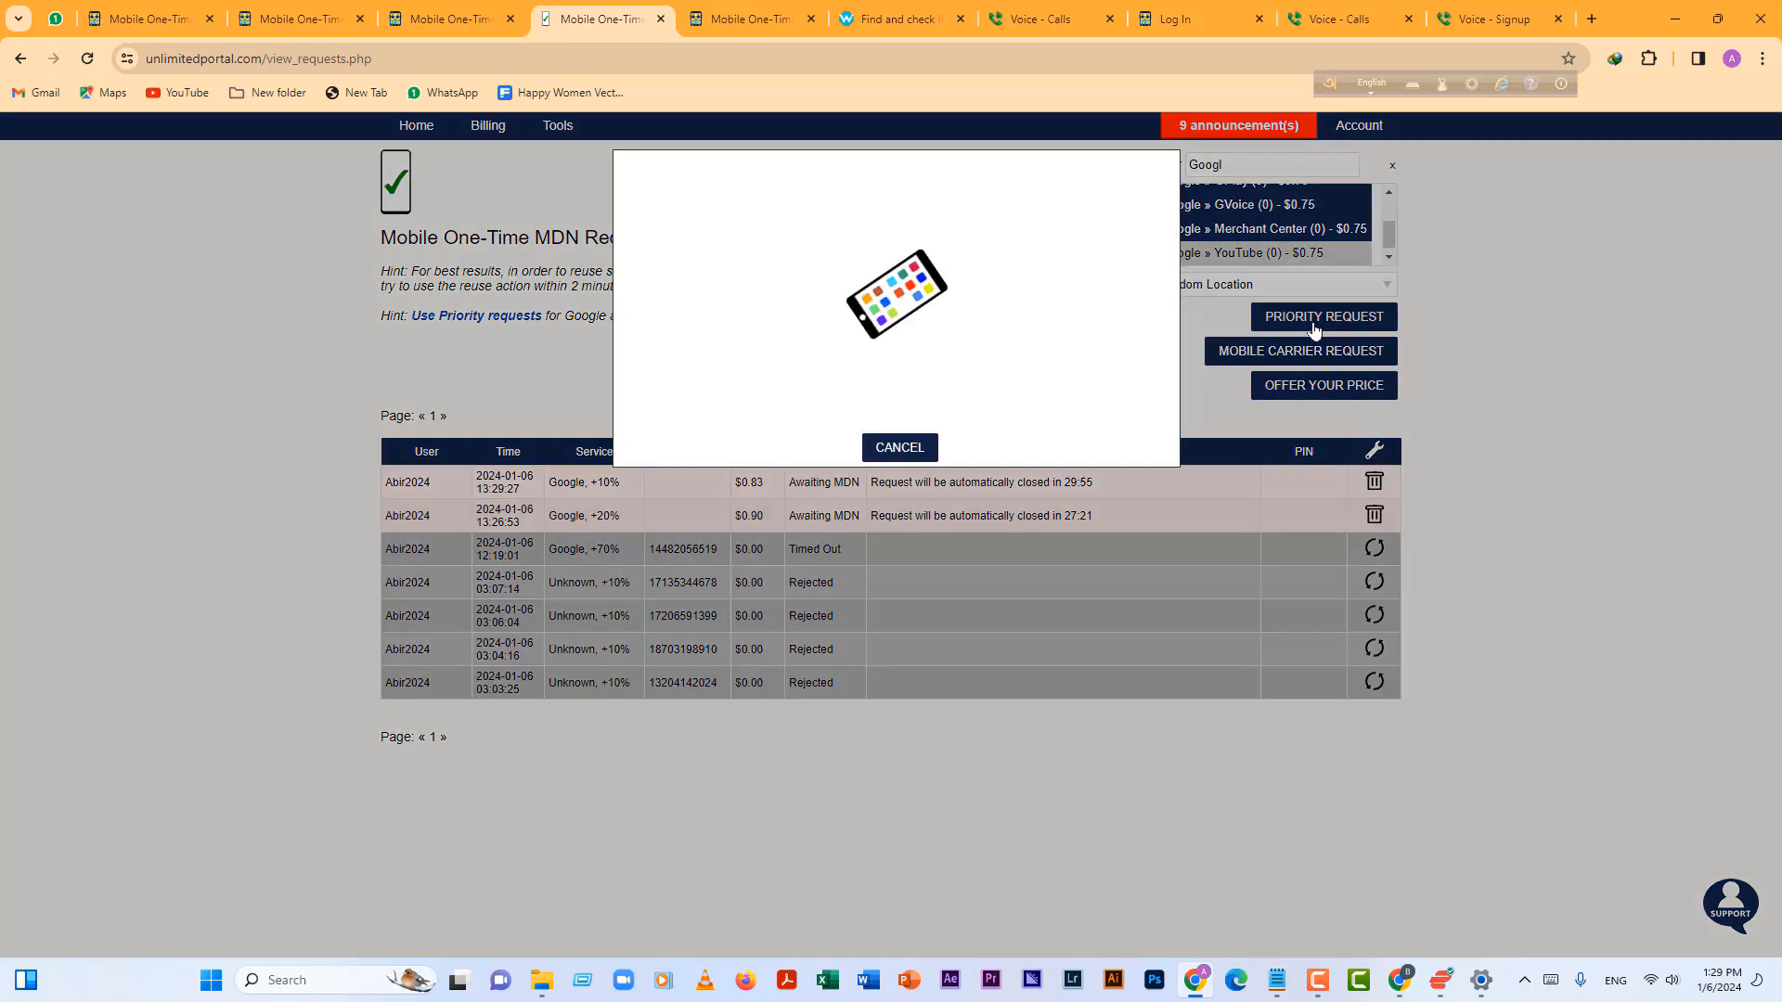
left_click_drag(847, 288, 812, 293)
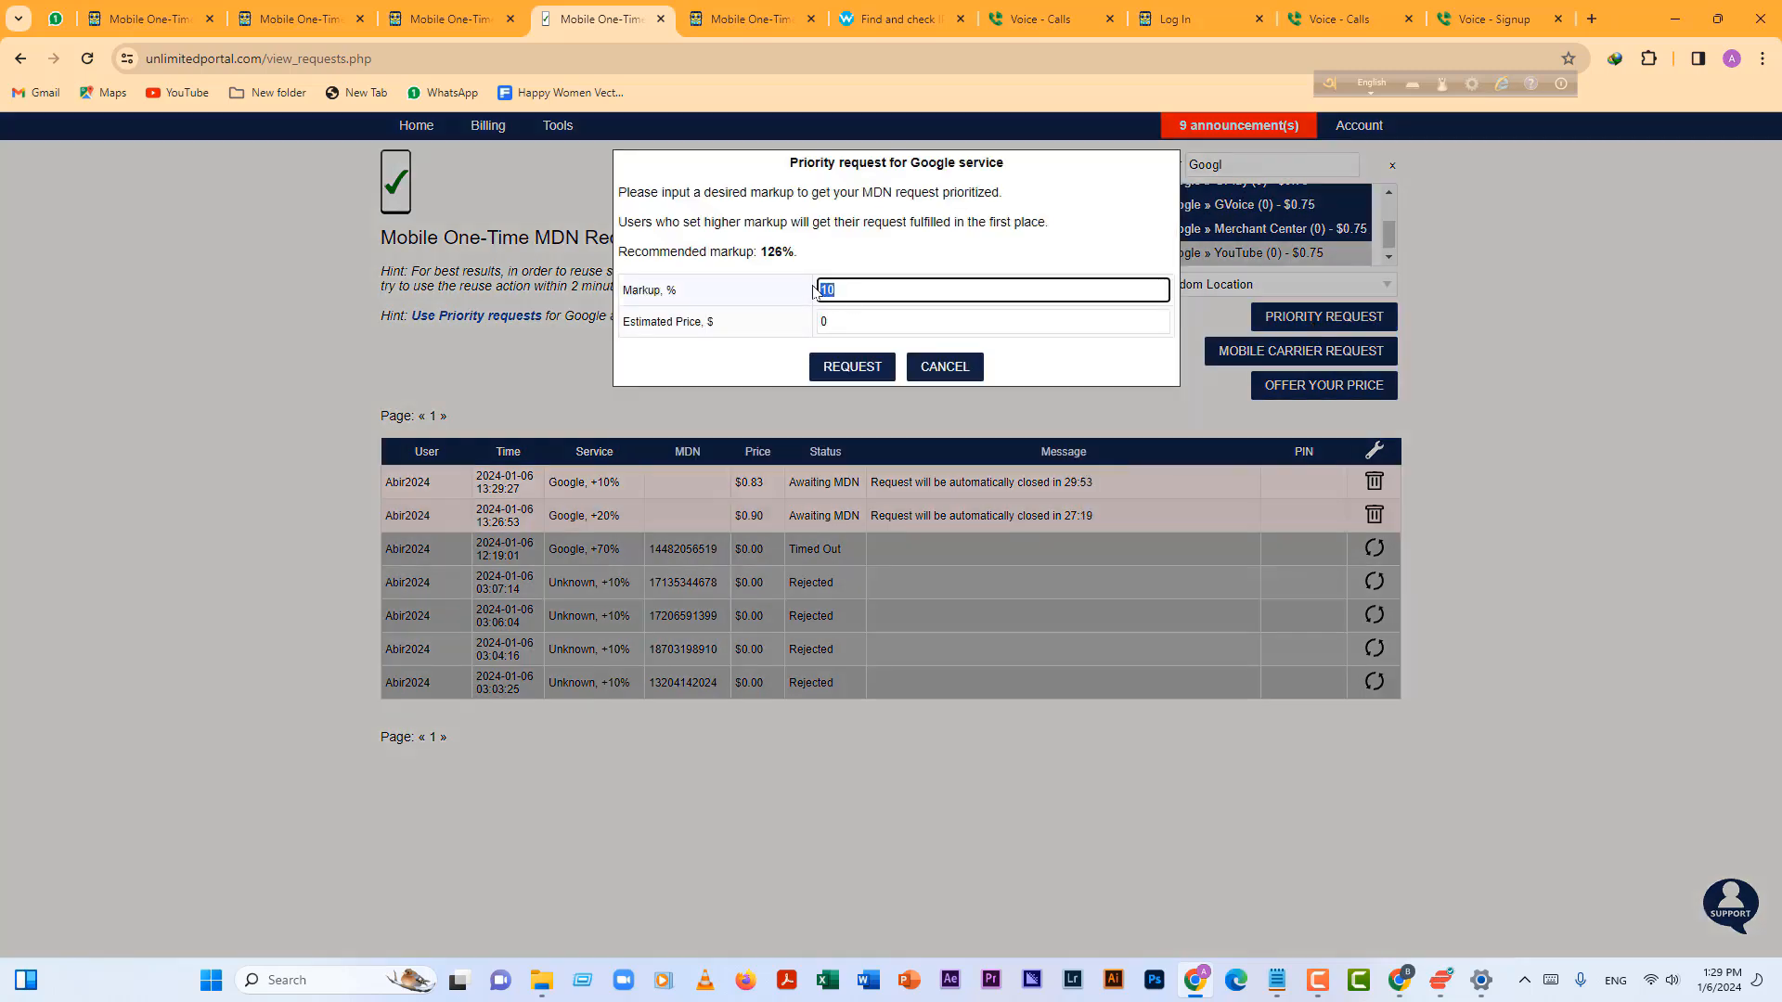
type("126")
double_click(870, 320)
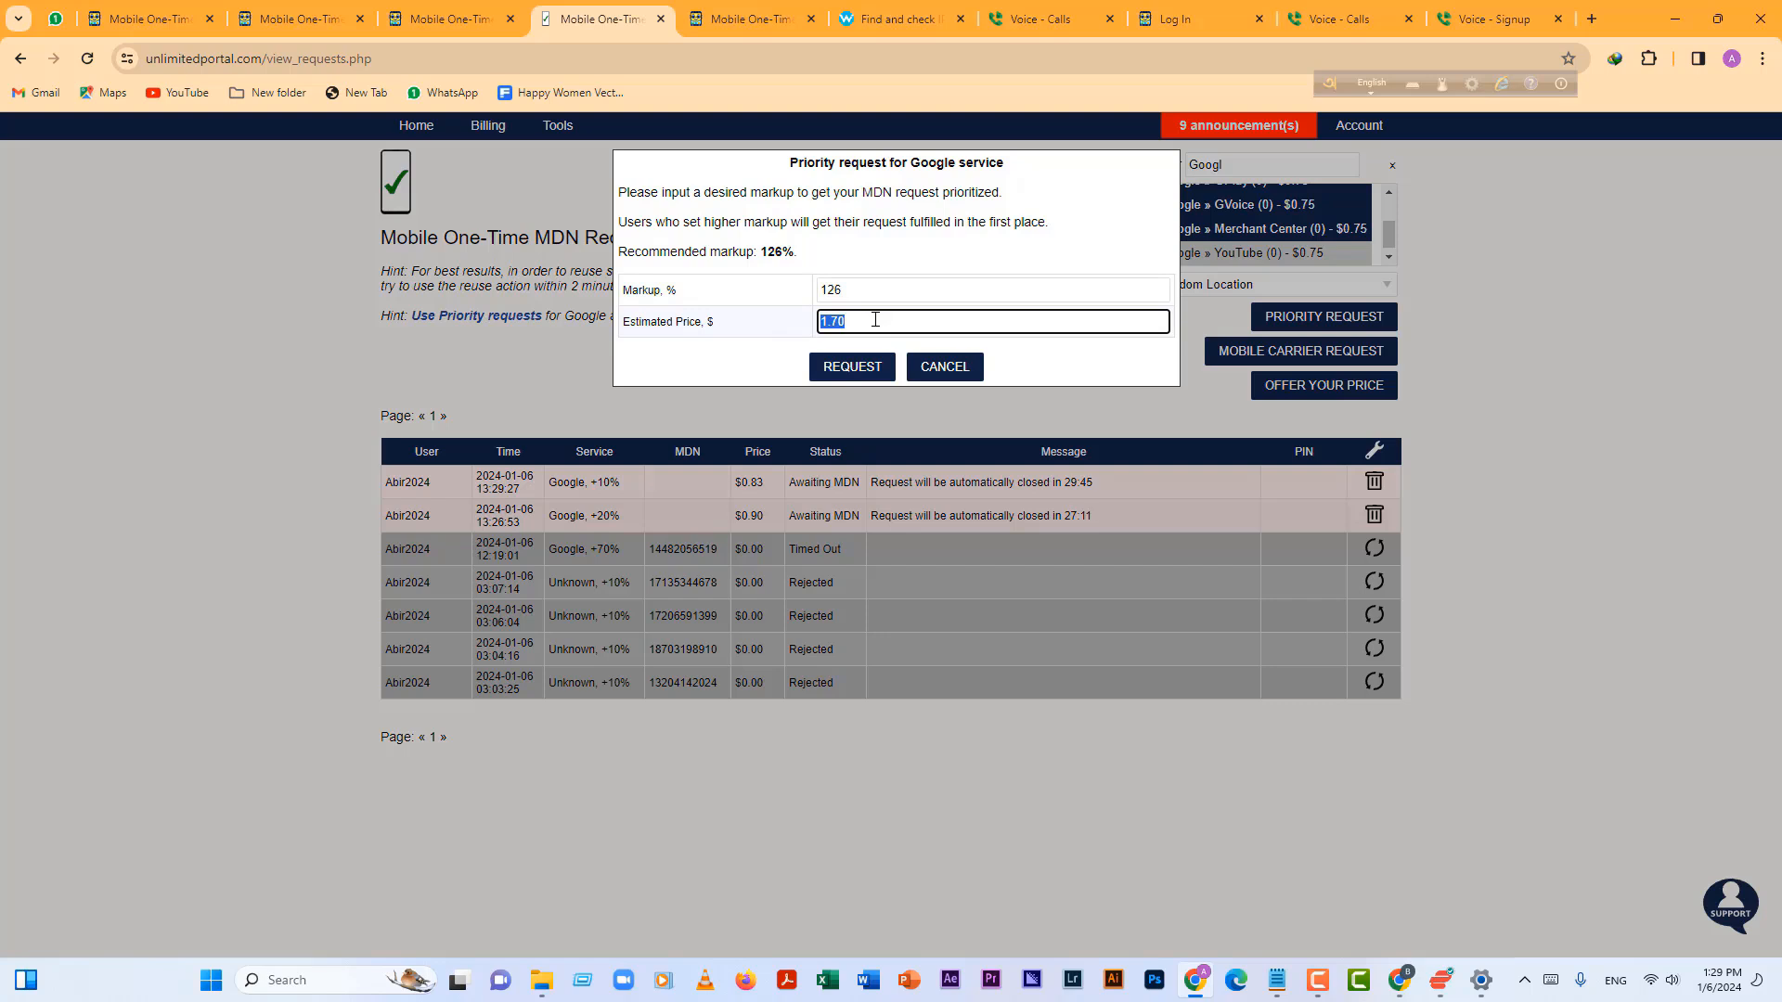
left_click(874, 318)
left_click_drag(795, 327, 778, 330)
left_click(777, 330)
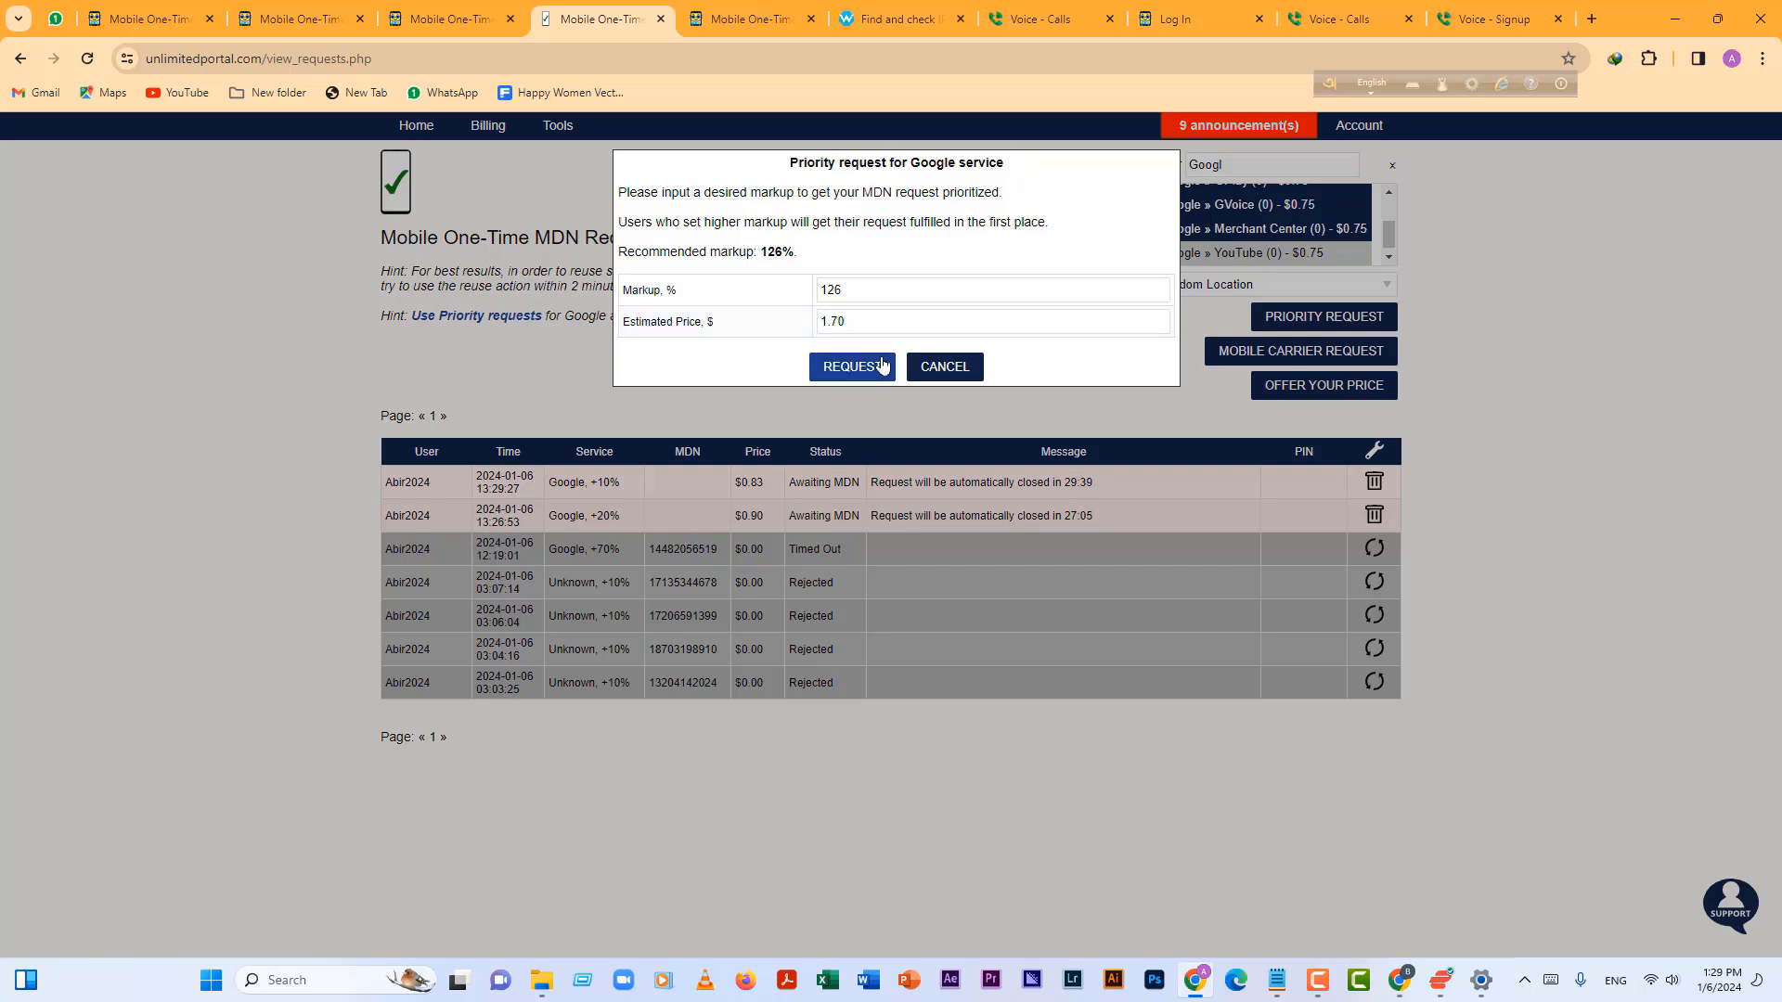
left_click(860, 376)
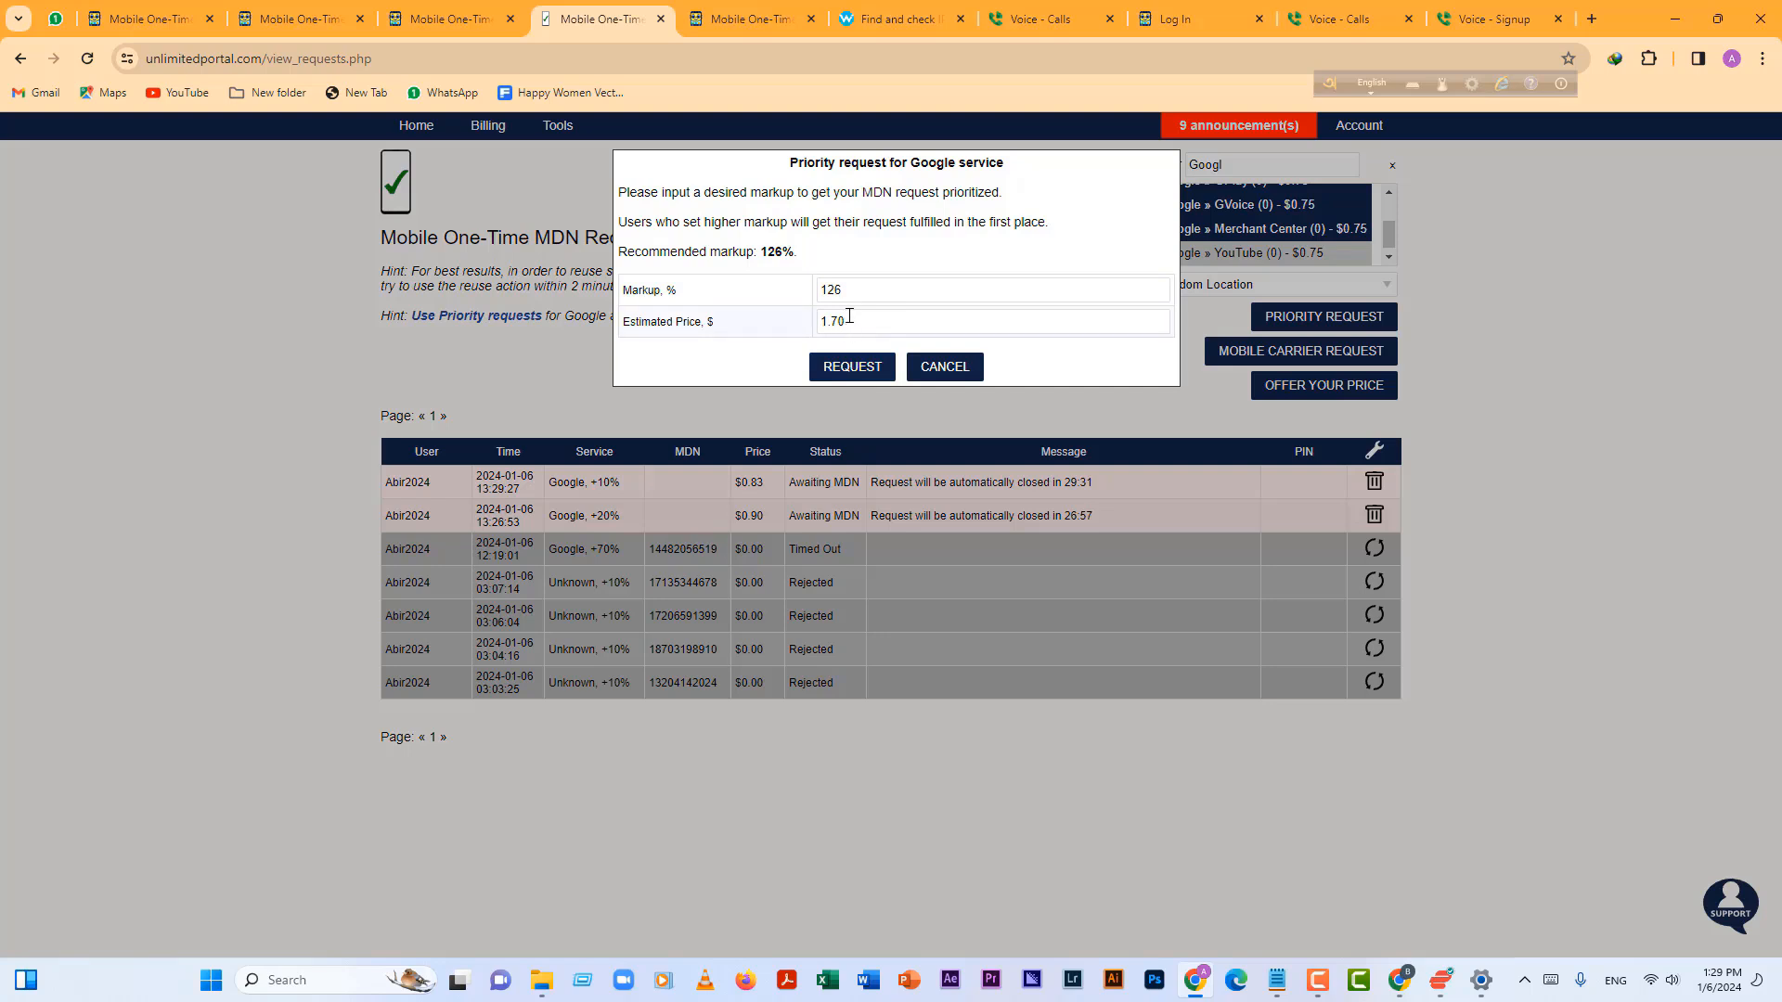
Review the recommended 126% markup and $1.70 price, checking another requests tab
left_click_drag(795, 256, 736, 255)
left_click(868, 333)
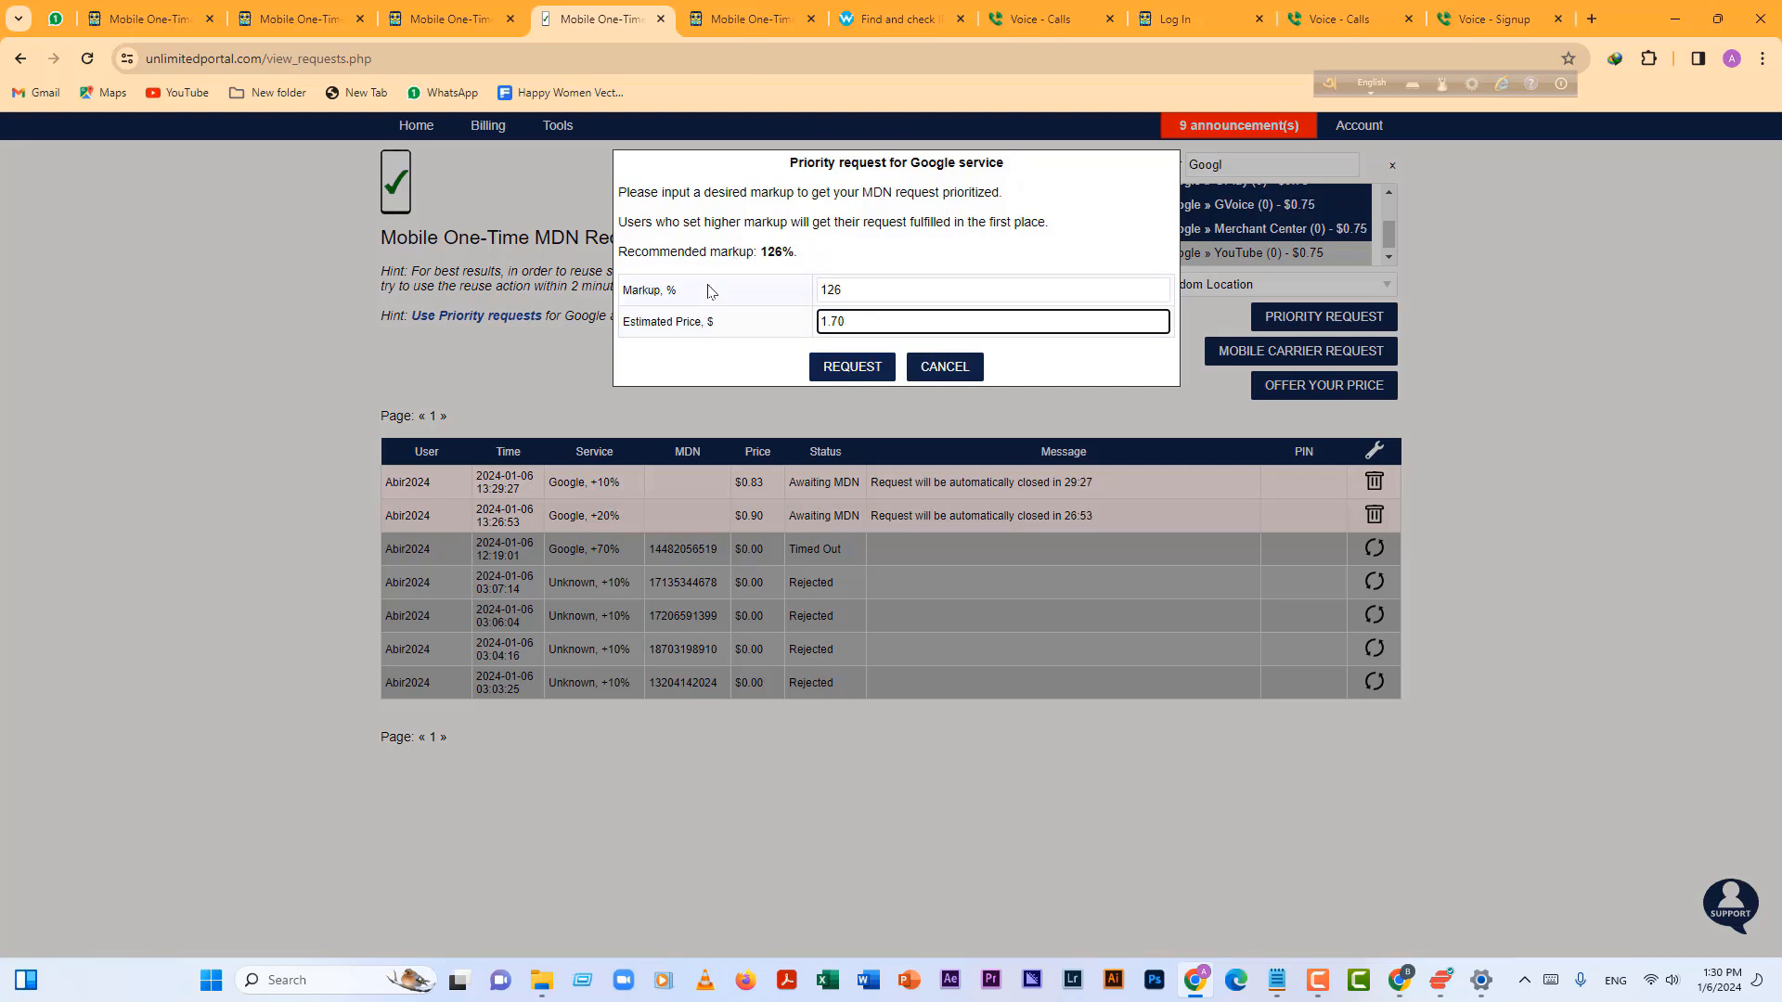
left_click(452, 18)
left_click(638, 11)
left_click_drag(797, 252, 590, 237)
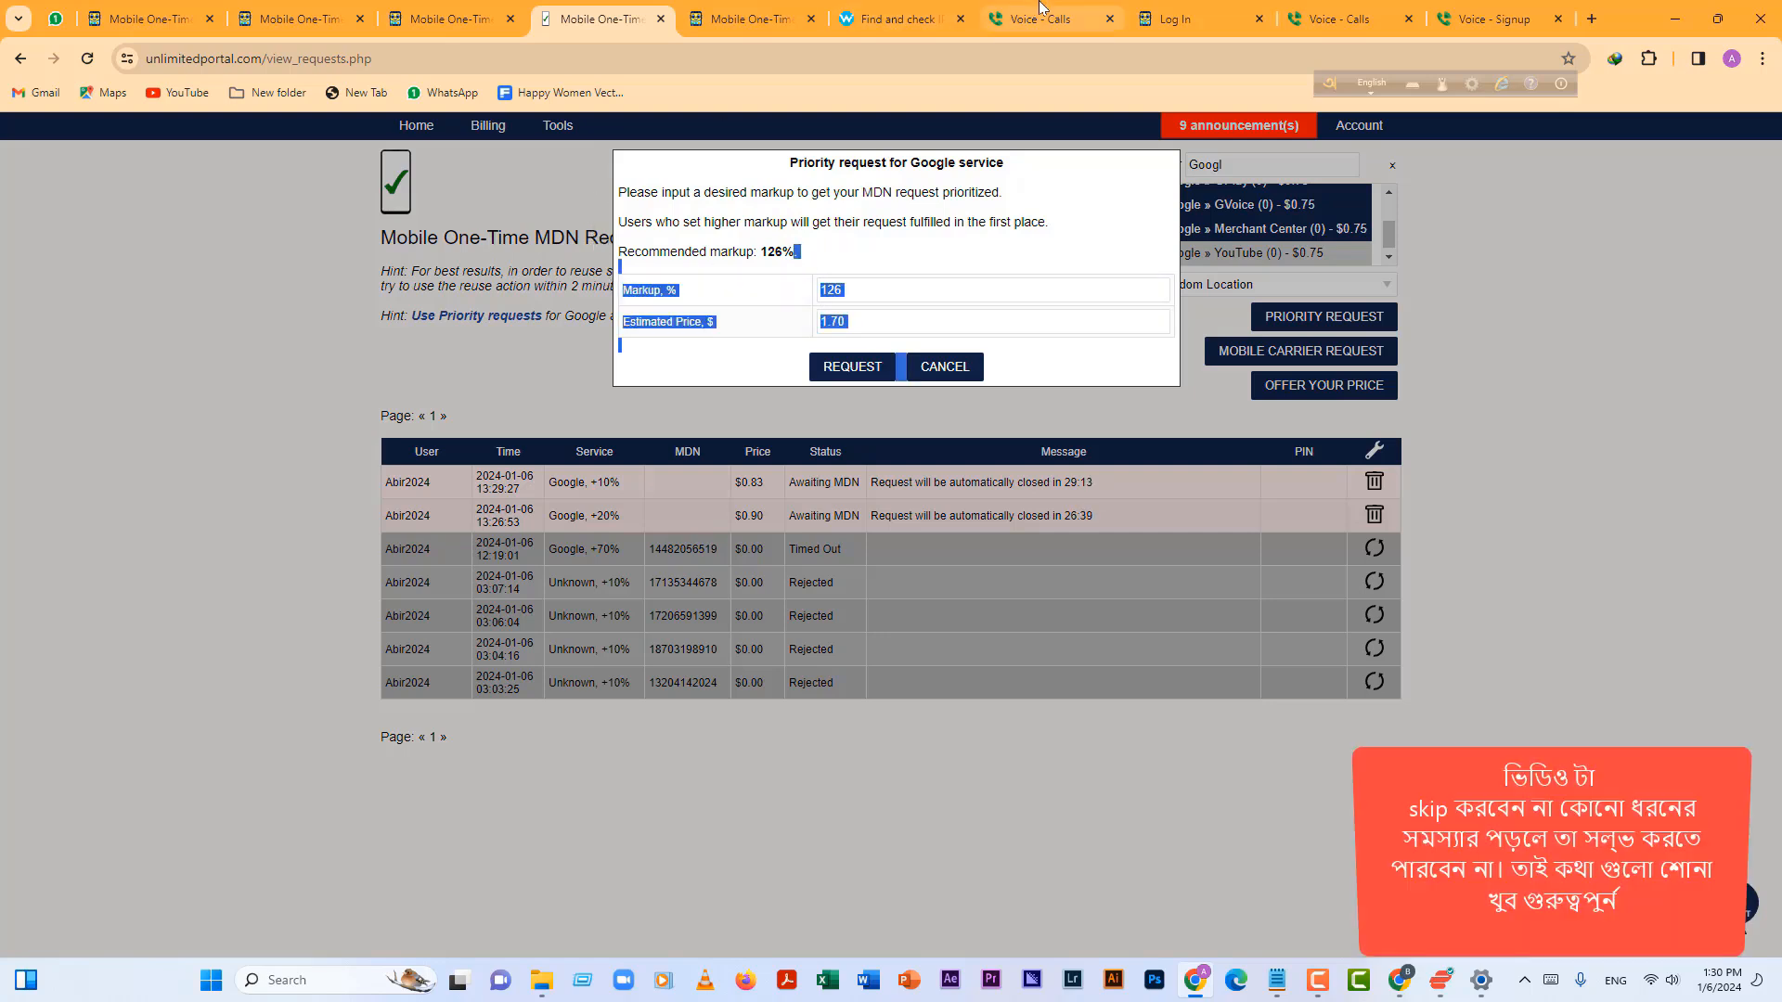
Look through the saved logins on the Tellabot login tab
left_click(1181, 20)
left_click(1014, 270)
scroll(1249, 780, "down", 5)
scroll(1218, 464, "up", 2)
scroll(1213, 743, "down", 3)
scroll(1212, 557, "up", 3)
left_click(1183, 198)
Submit the pending priority request at 126% markup, then review the other account's completed row
left_click(742, 18)
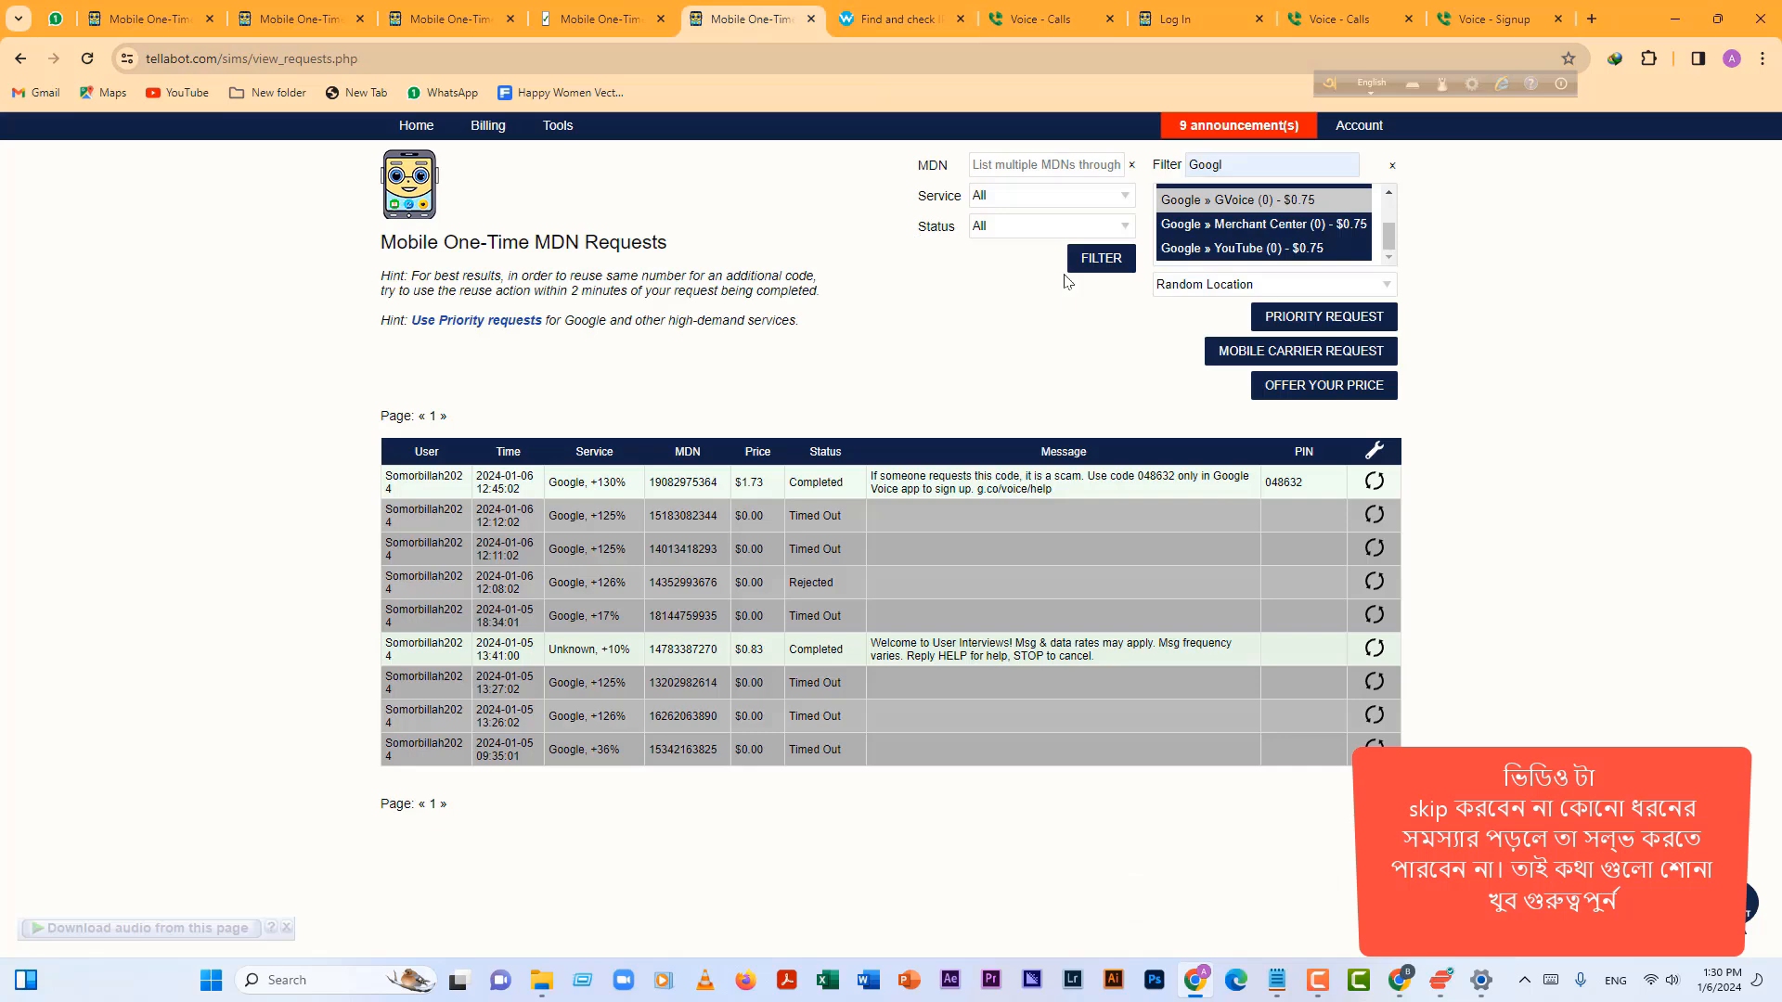
left_click(590, 17)
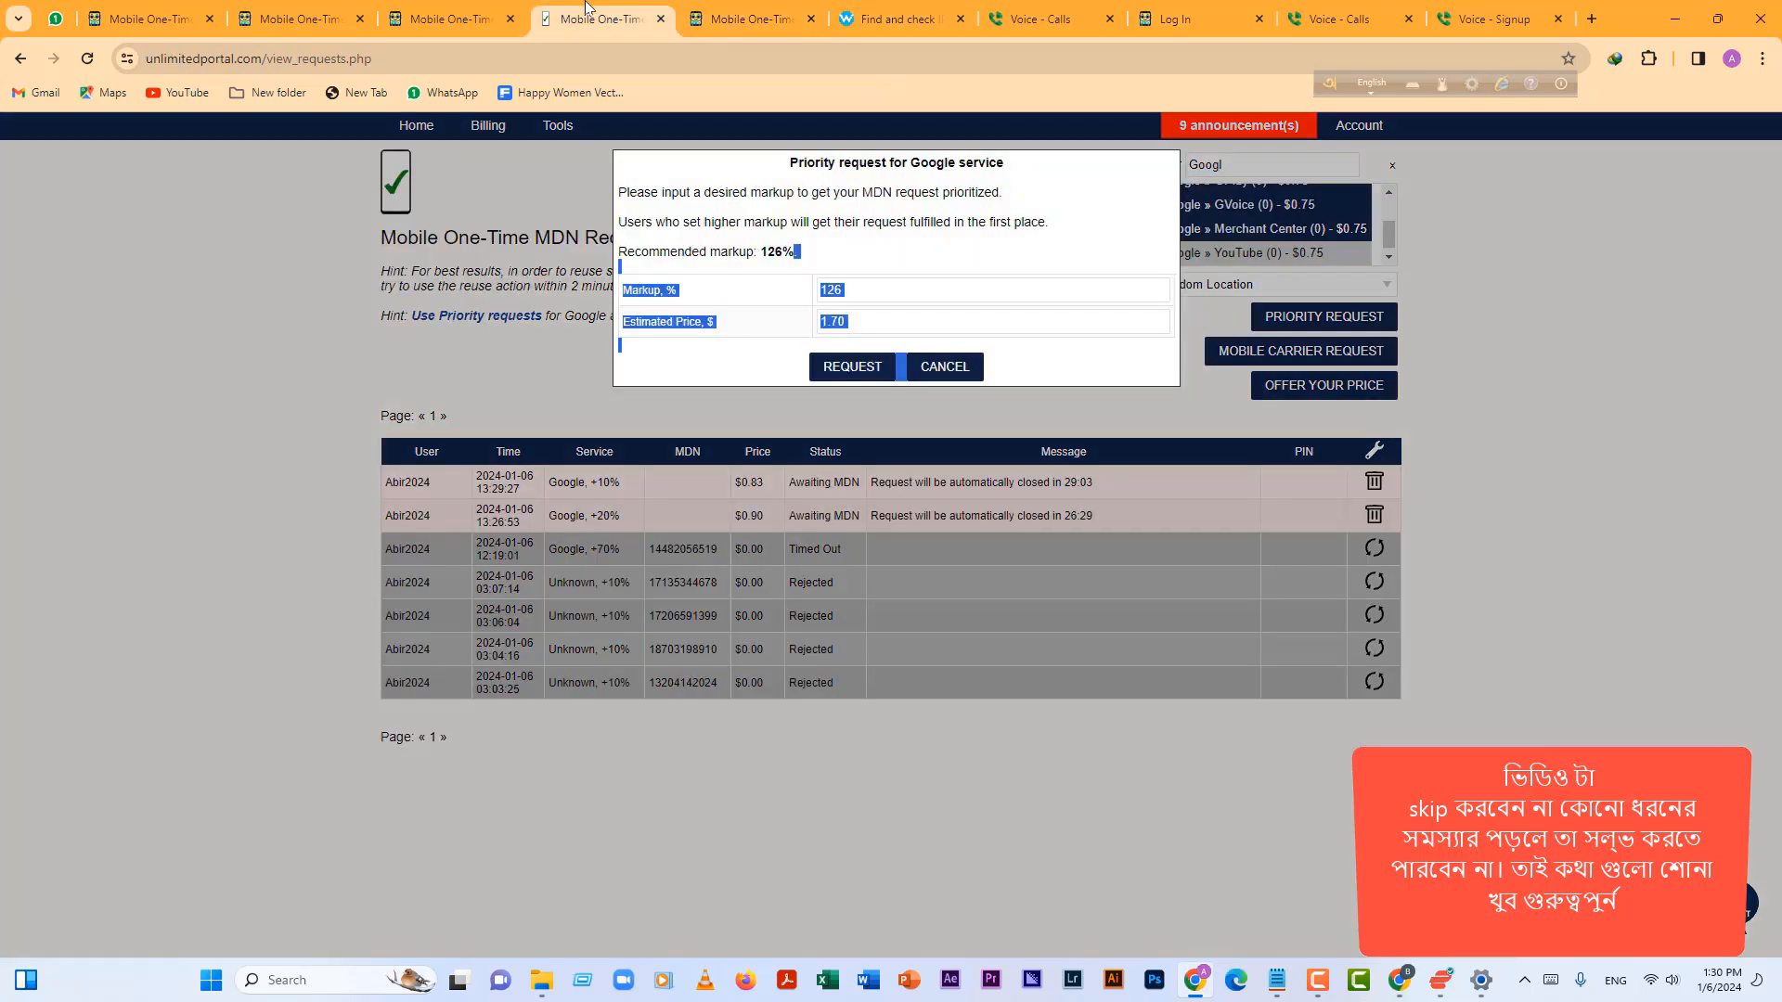
left_click(830, 367)
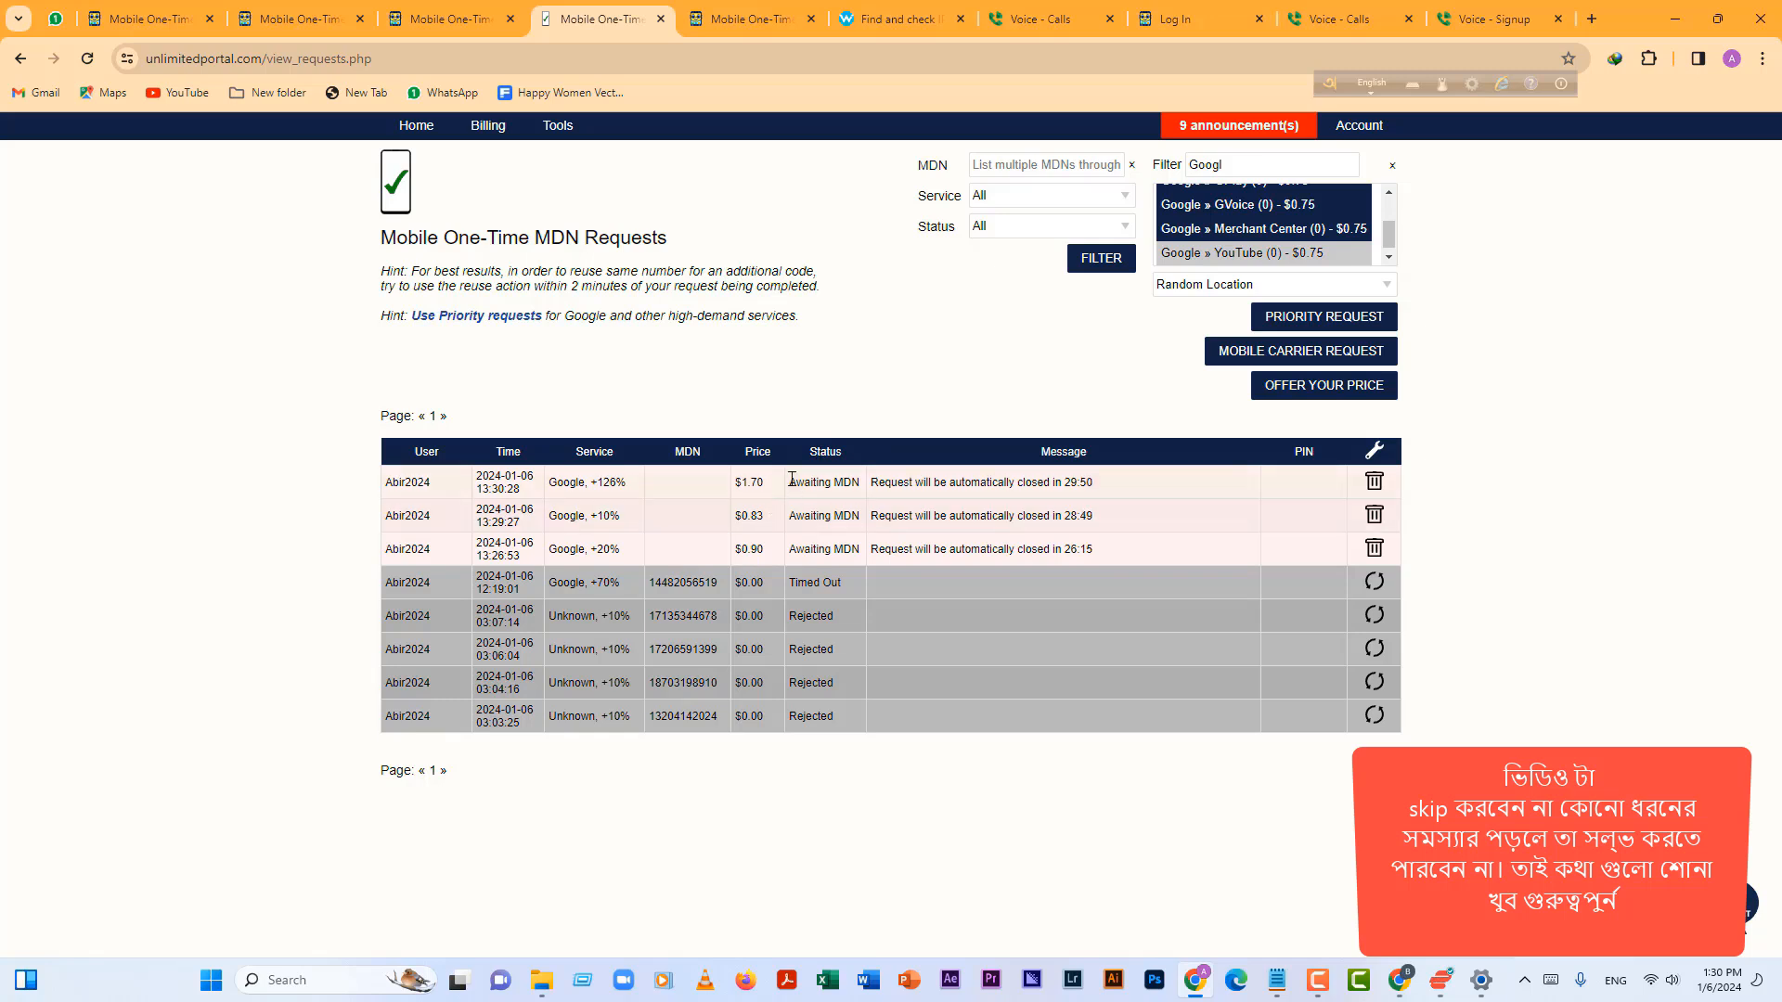
left_click_drag(670, 713, 479, 578)
left_click(682, 766)
left_click(482, 14)
left_click_drag(769, 478, 714, 495)
Find and bring up the Google Voice signup tab among the open tabs
left_click(1042, 9)
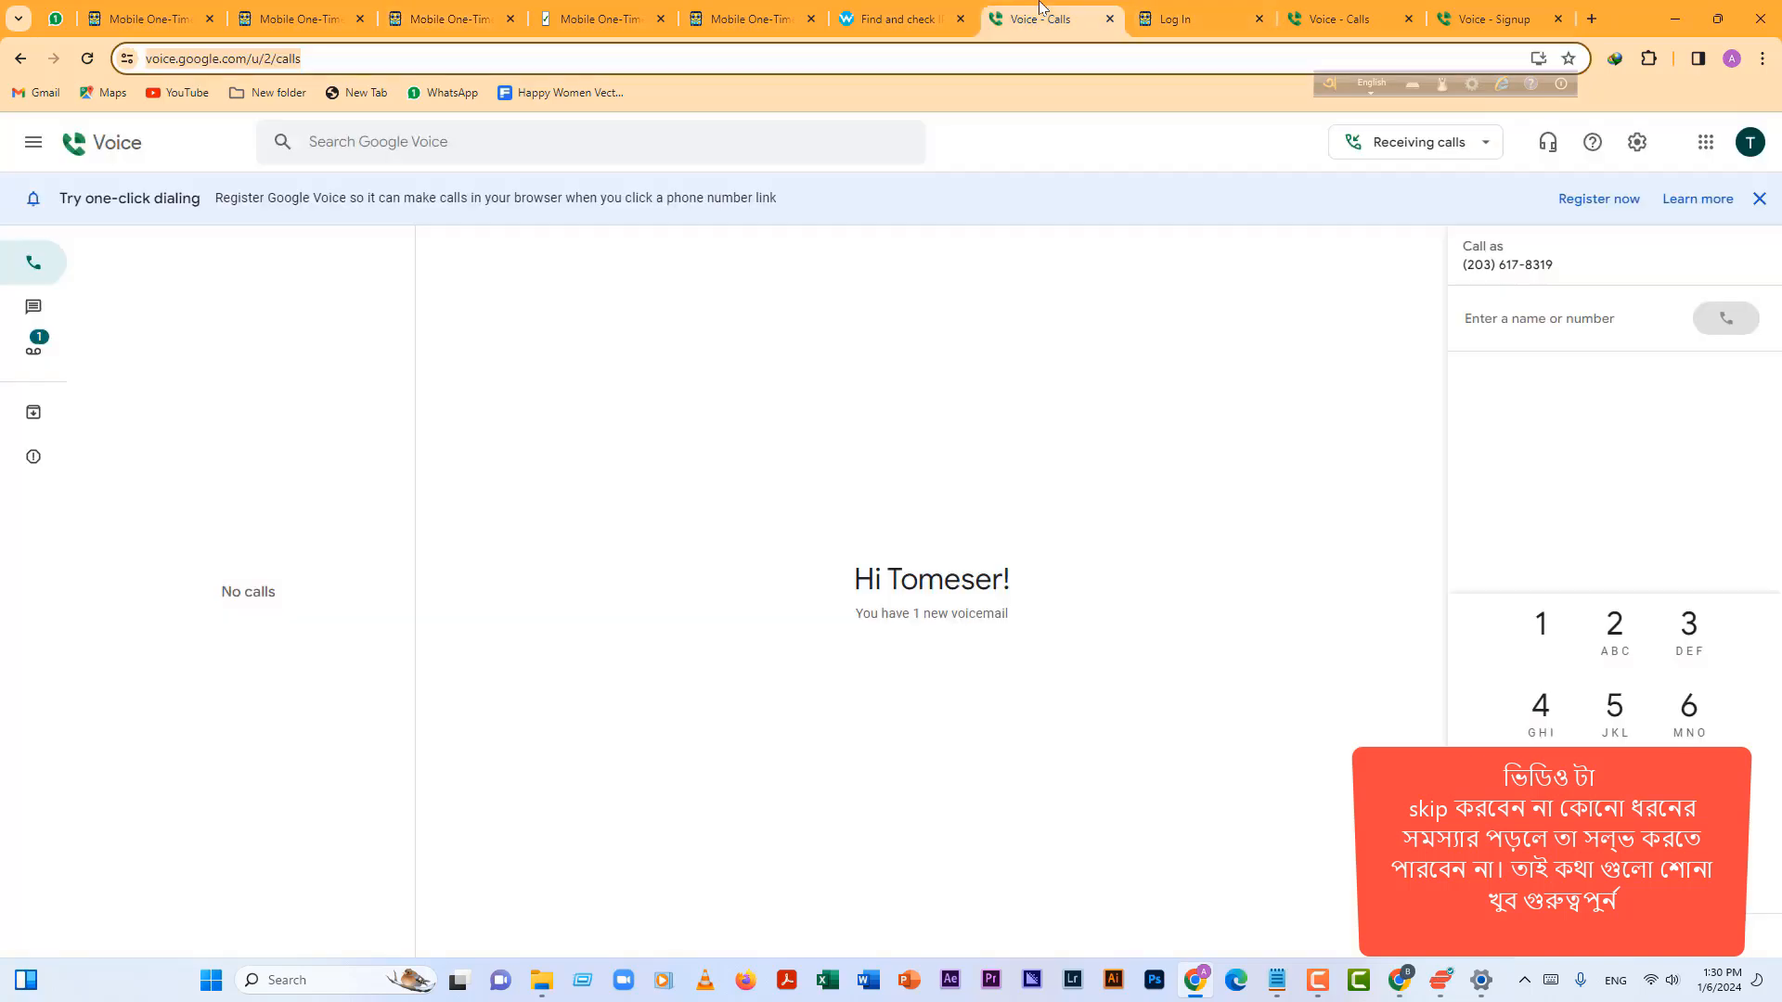
left_click_drag(1572, 268, 1435, 267)
left_click(1217, 355)
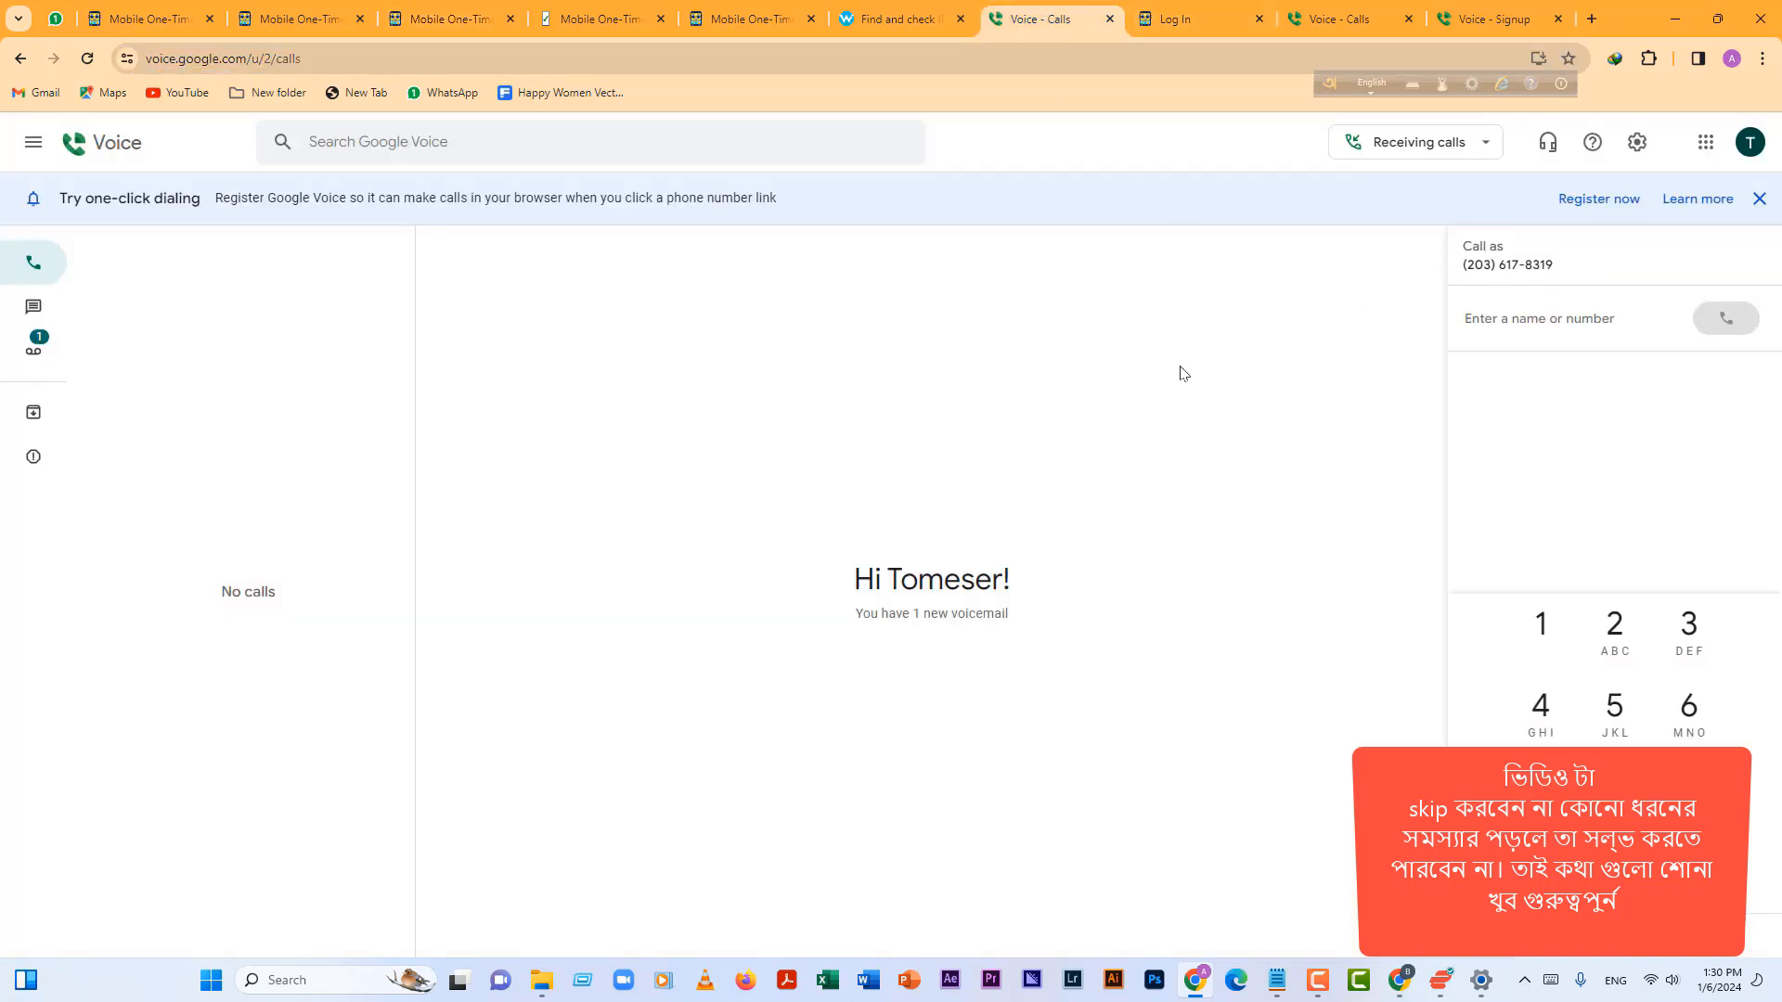
left_click(1211, 11)
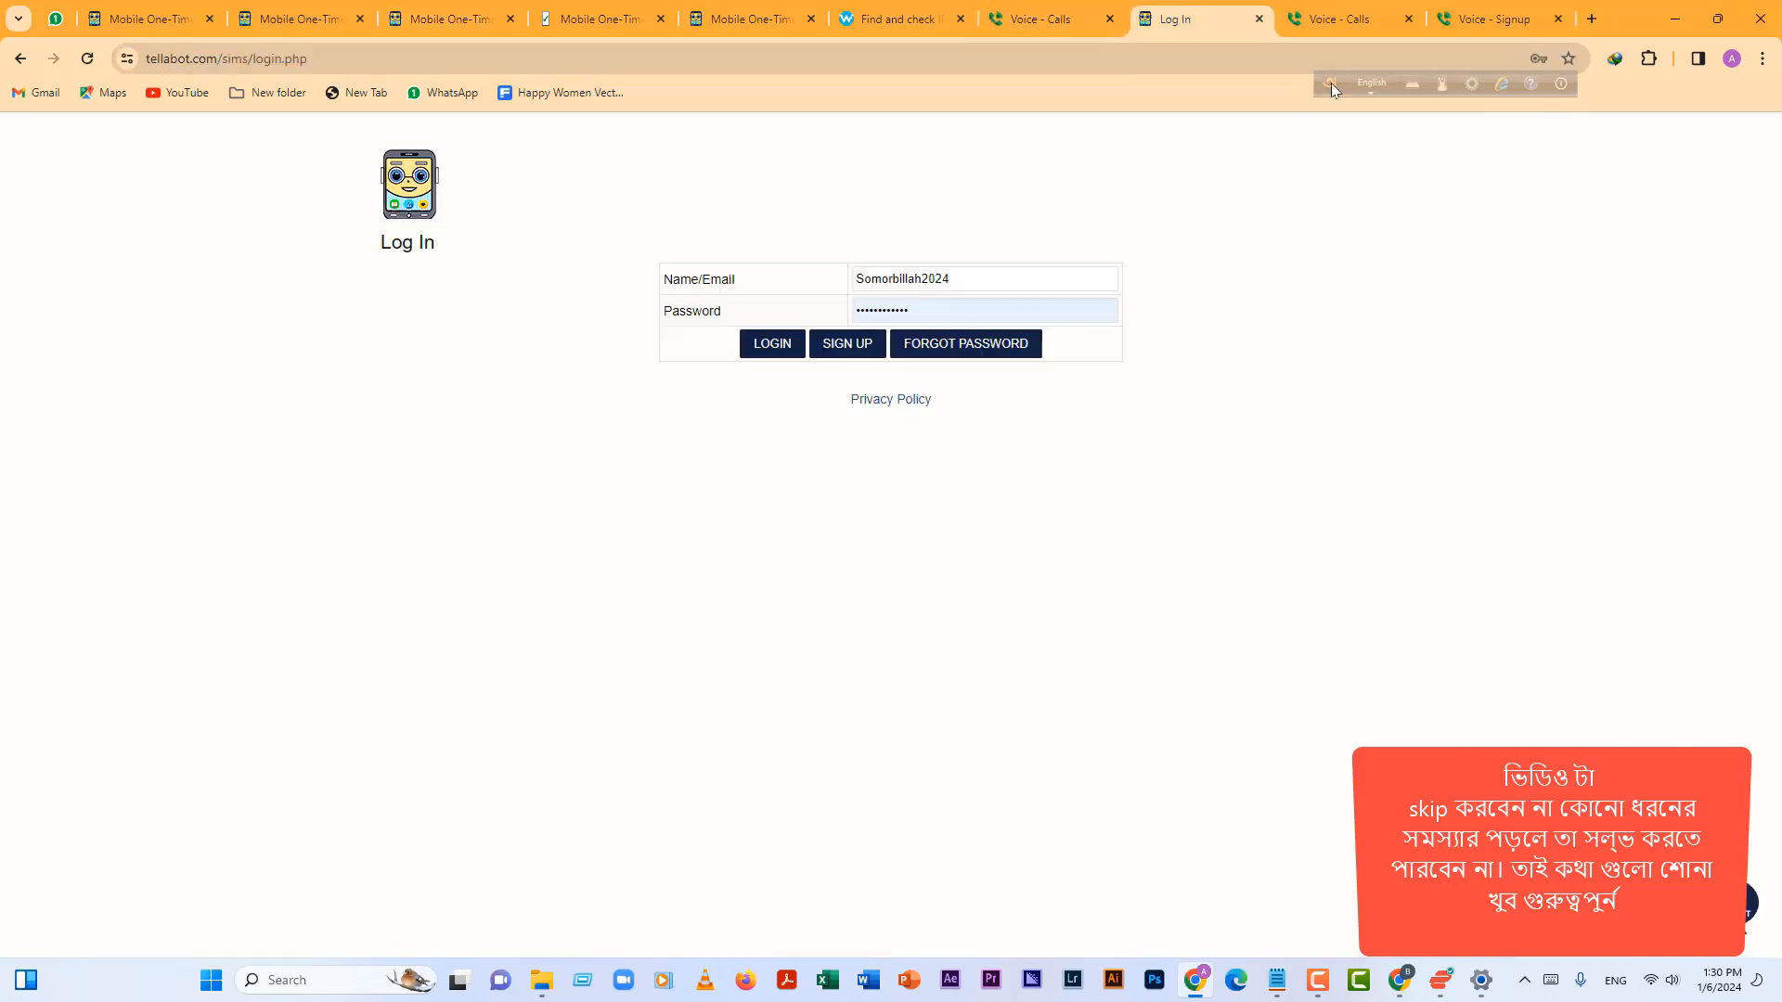
left_click(1364, 7)
left_click(1494, 11)
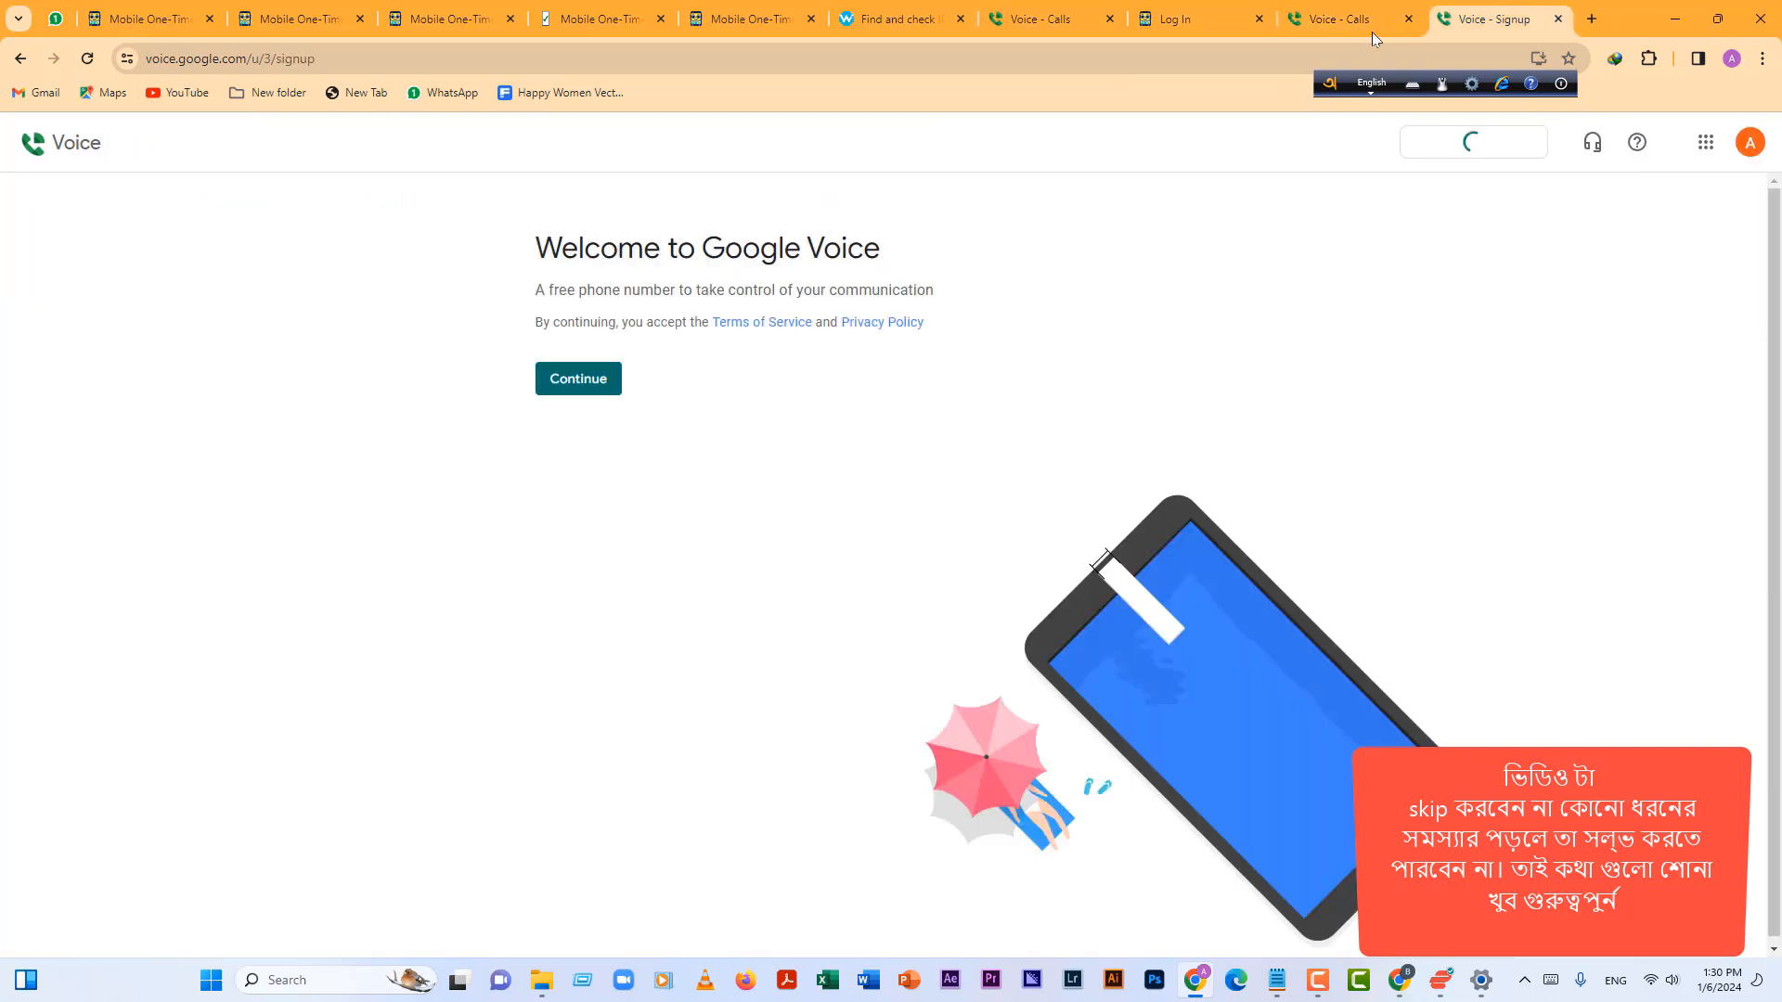
left_click(592, 395)
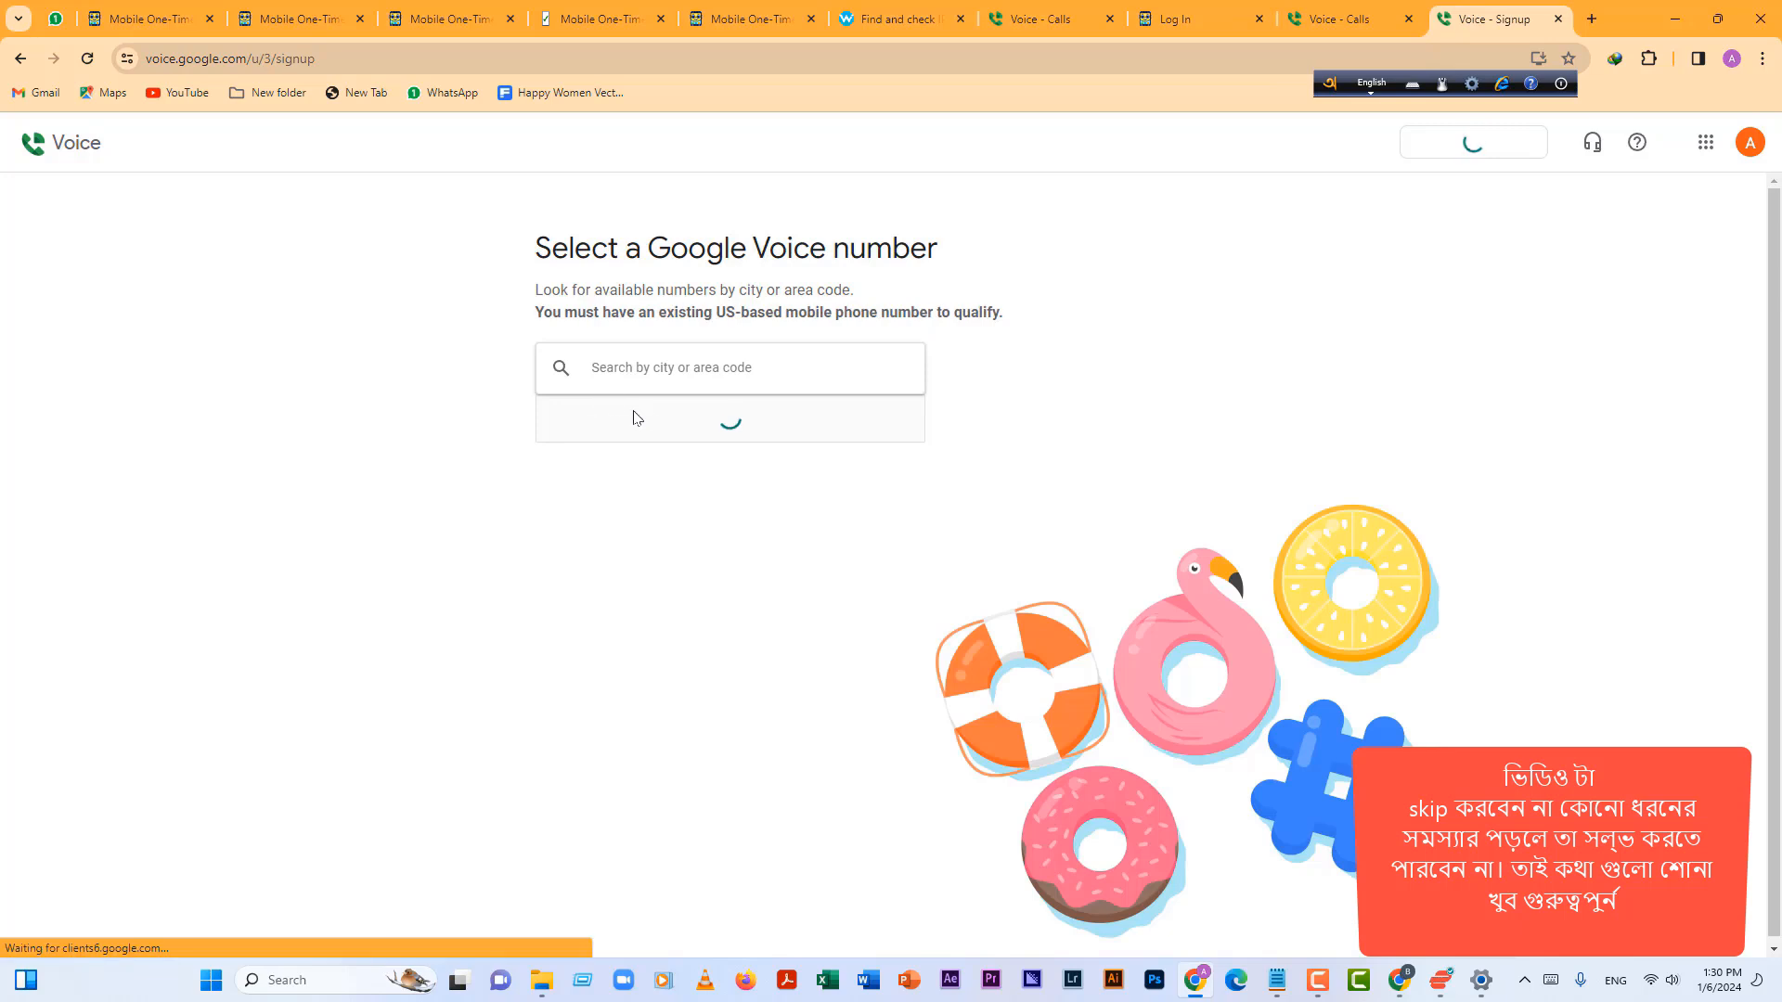
left_click(661, 371)
type("203")
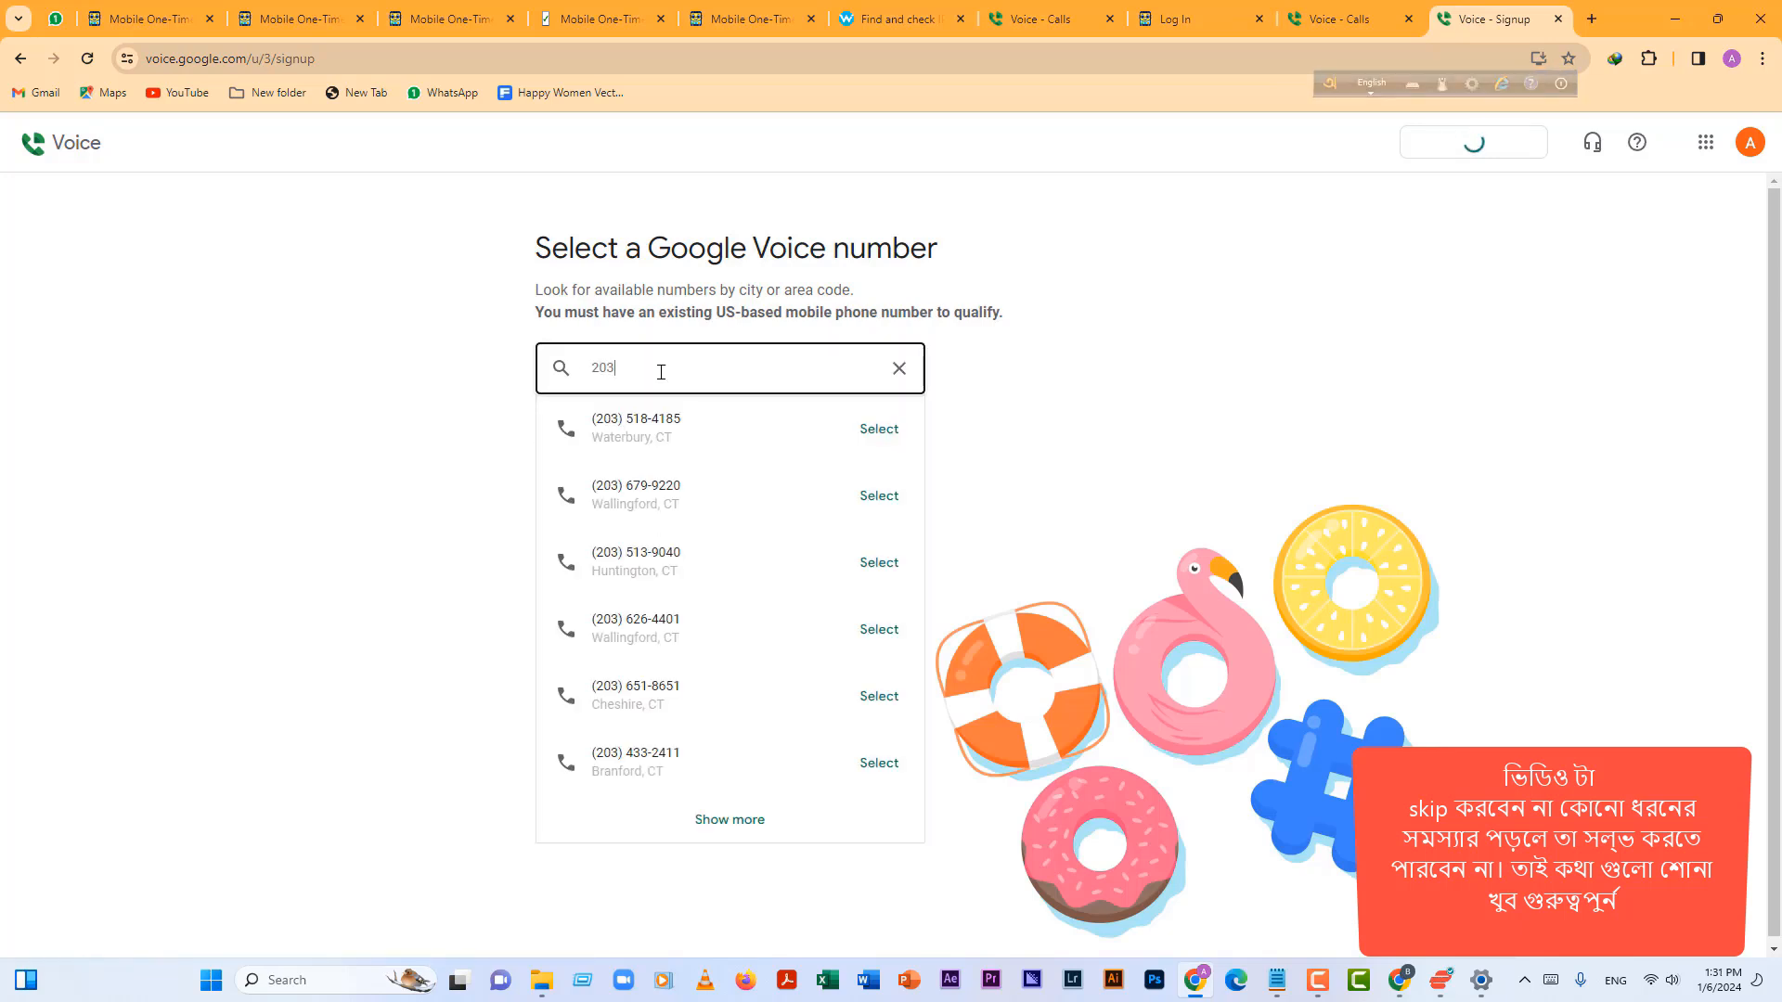
left_click(882, 624)
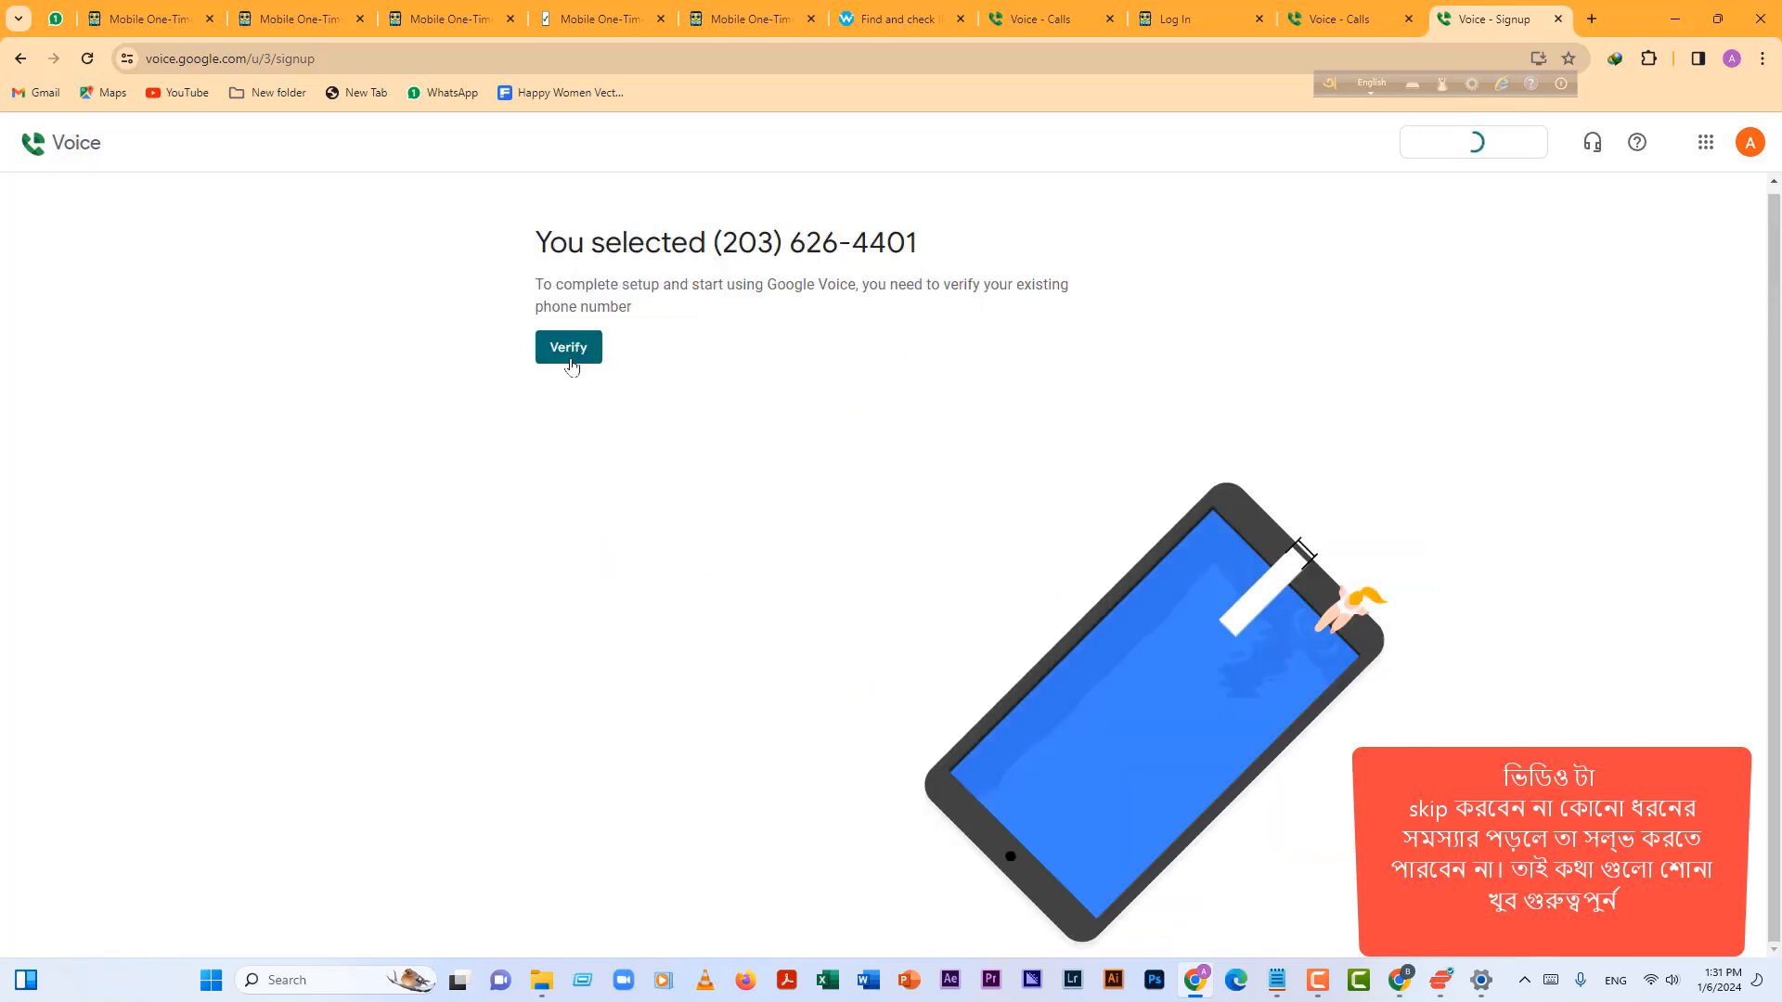
left_click(573, 360)
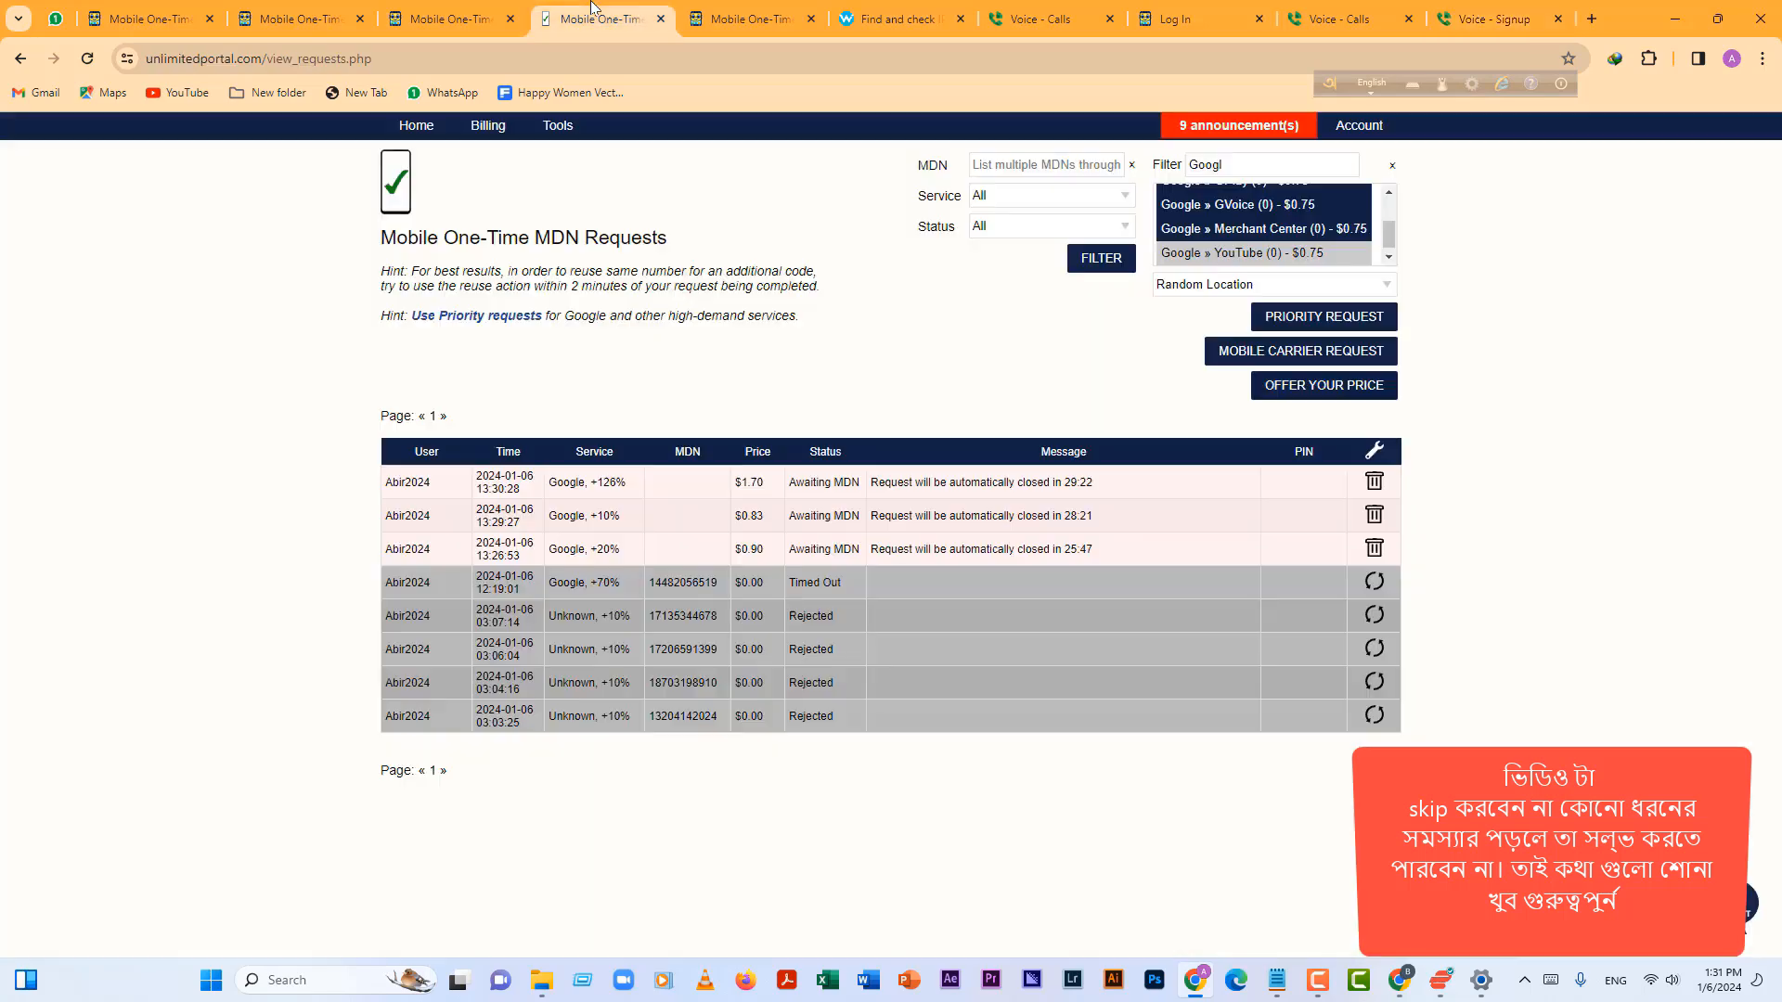
Refresh Tellabot and copy the newly reserved number from the first row
left_click(599, 18)
left_click(87, 59)
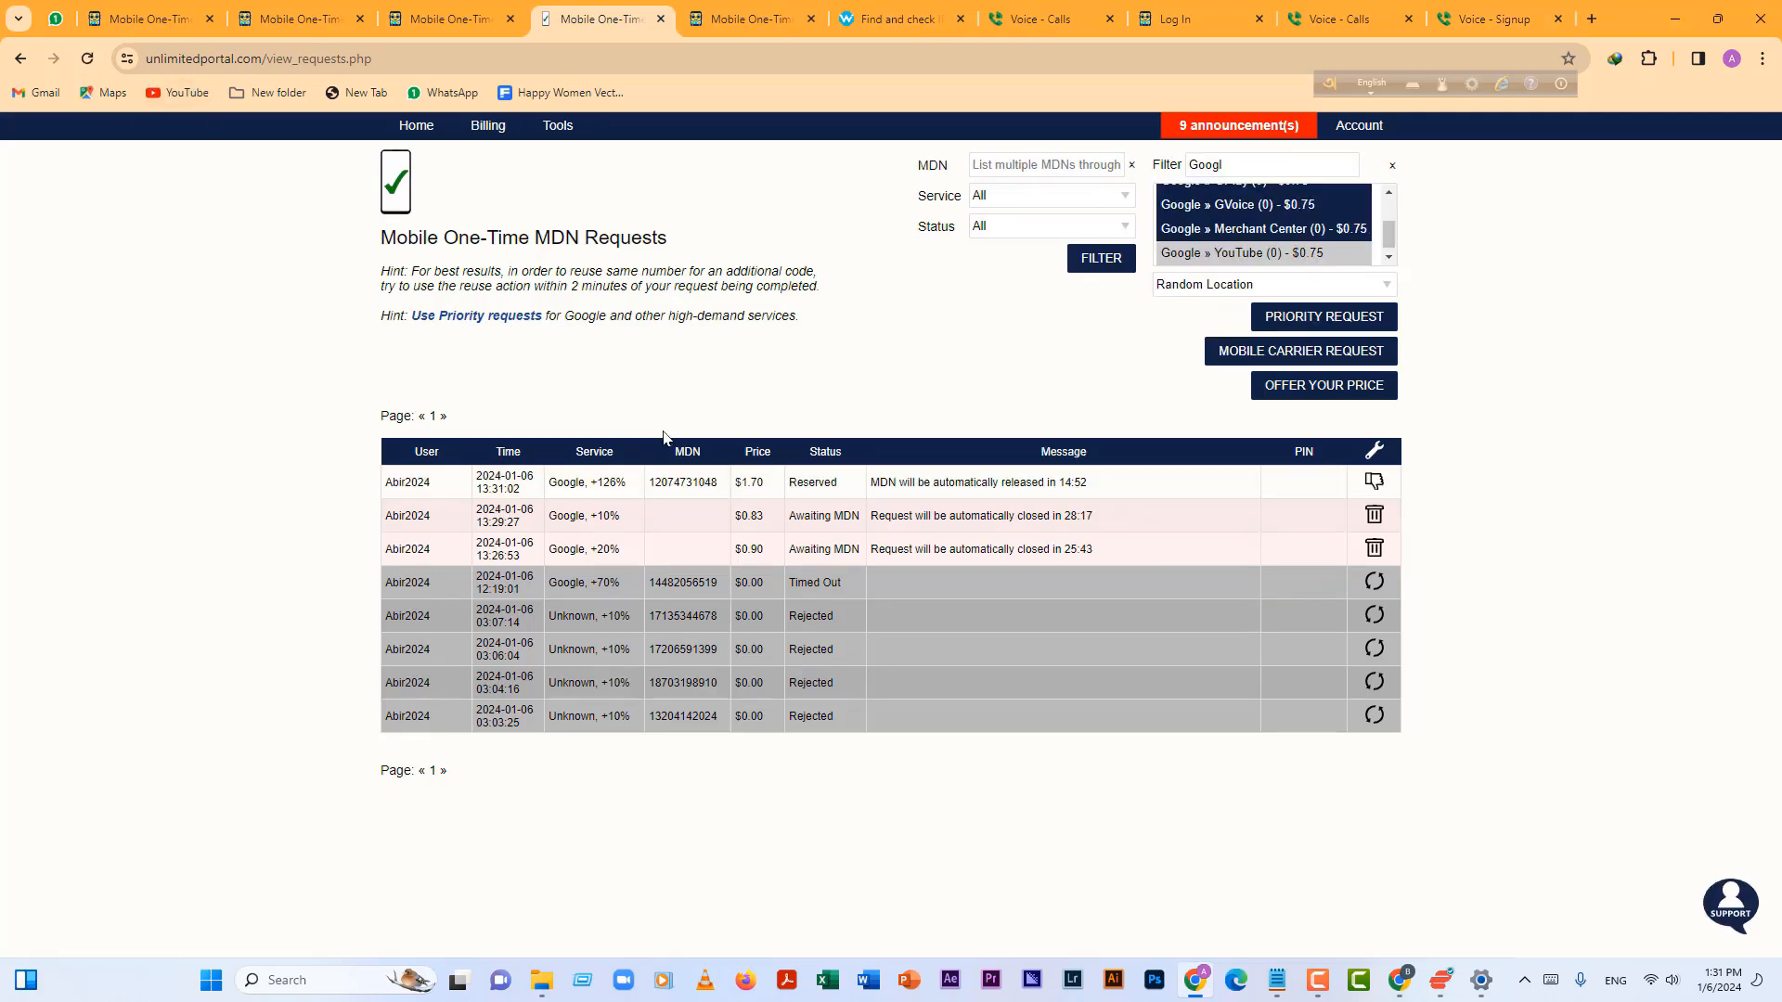
left_click_drag(718, 483, 649, 485)
right_click(649, 484)
left_click(685, 506)
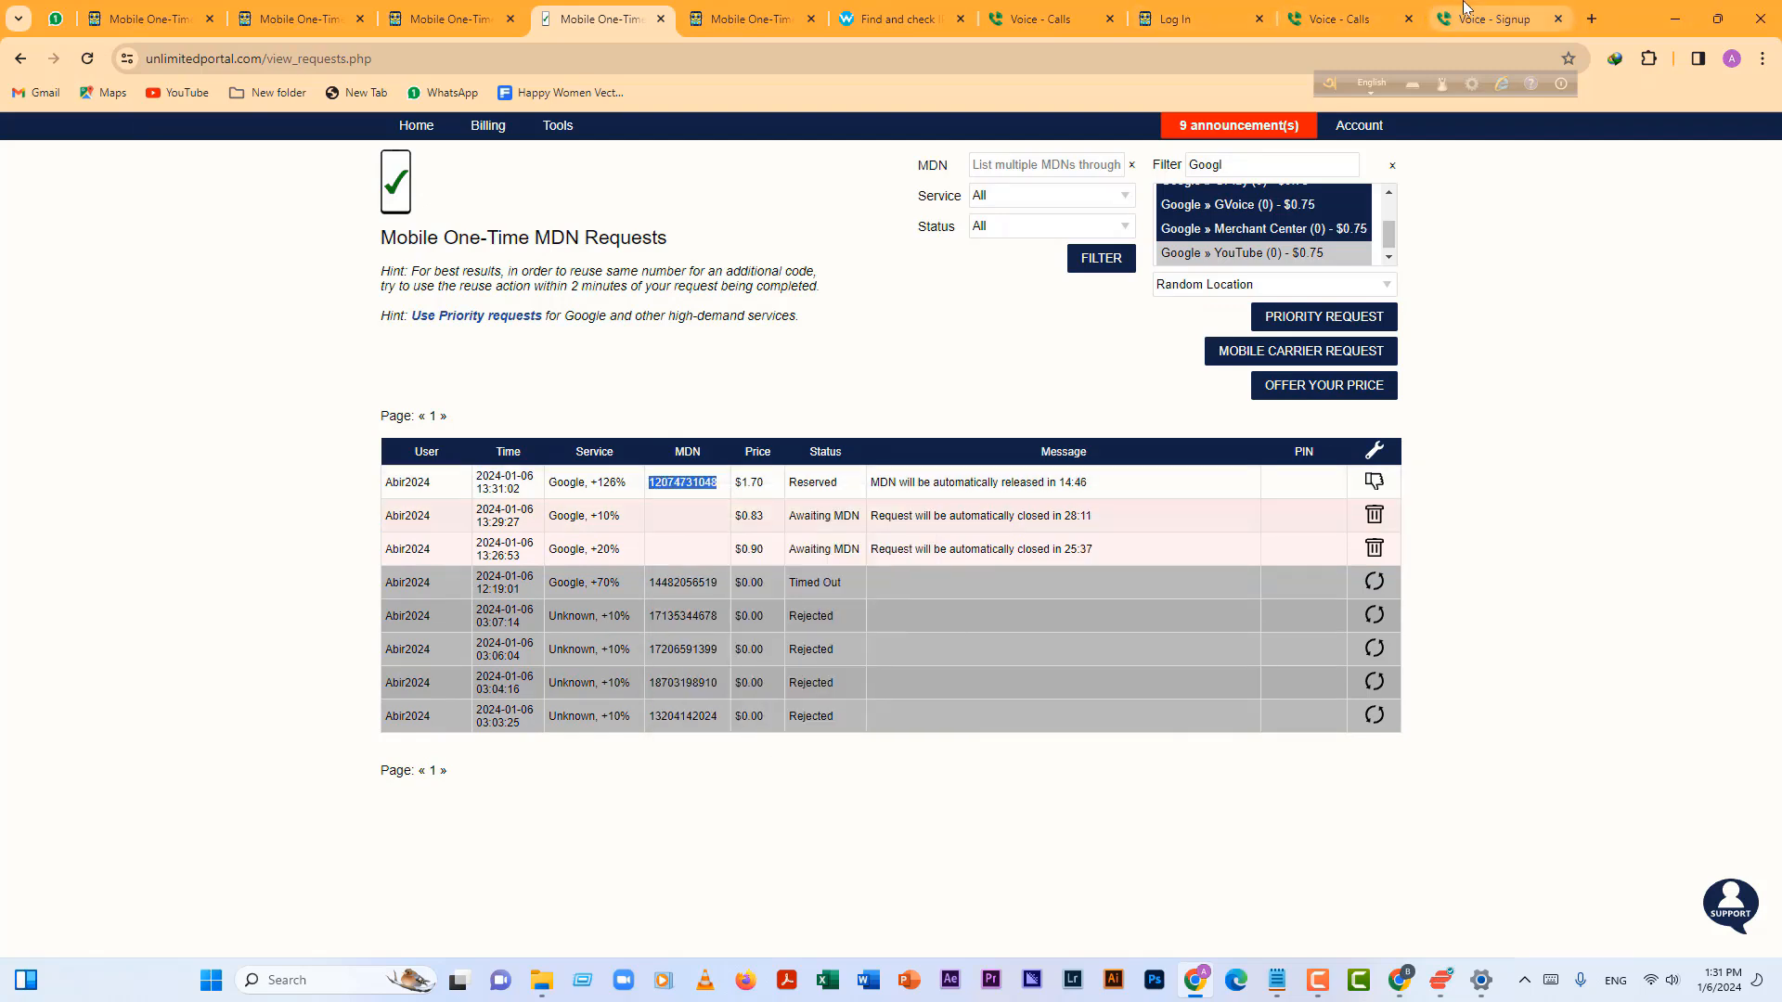
Paste the reserved number into Google Voice's link field and request a verification code
left_click(1485, 18)
key("ctrl+v")
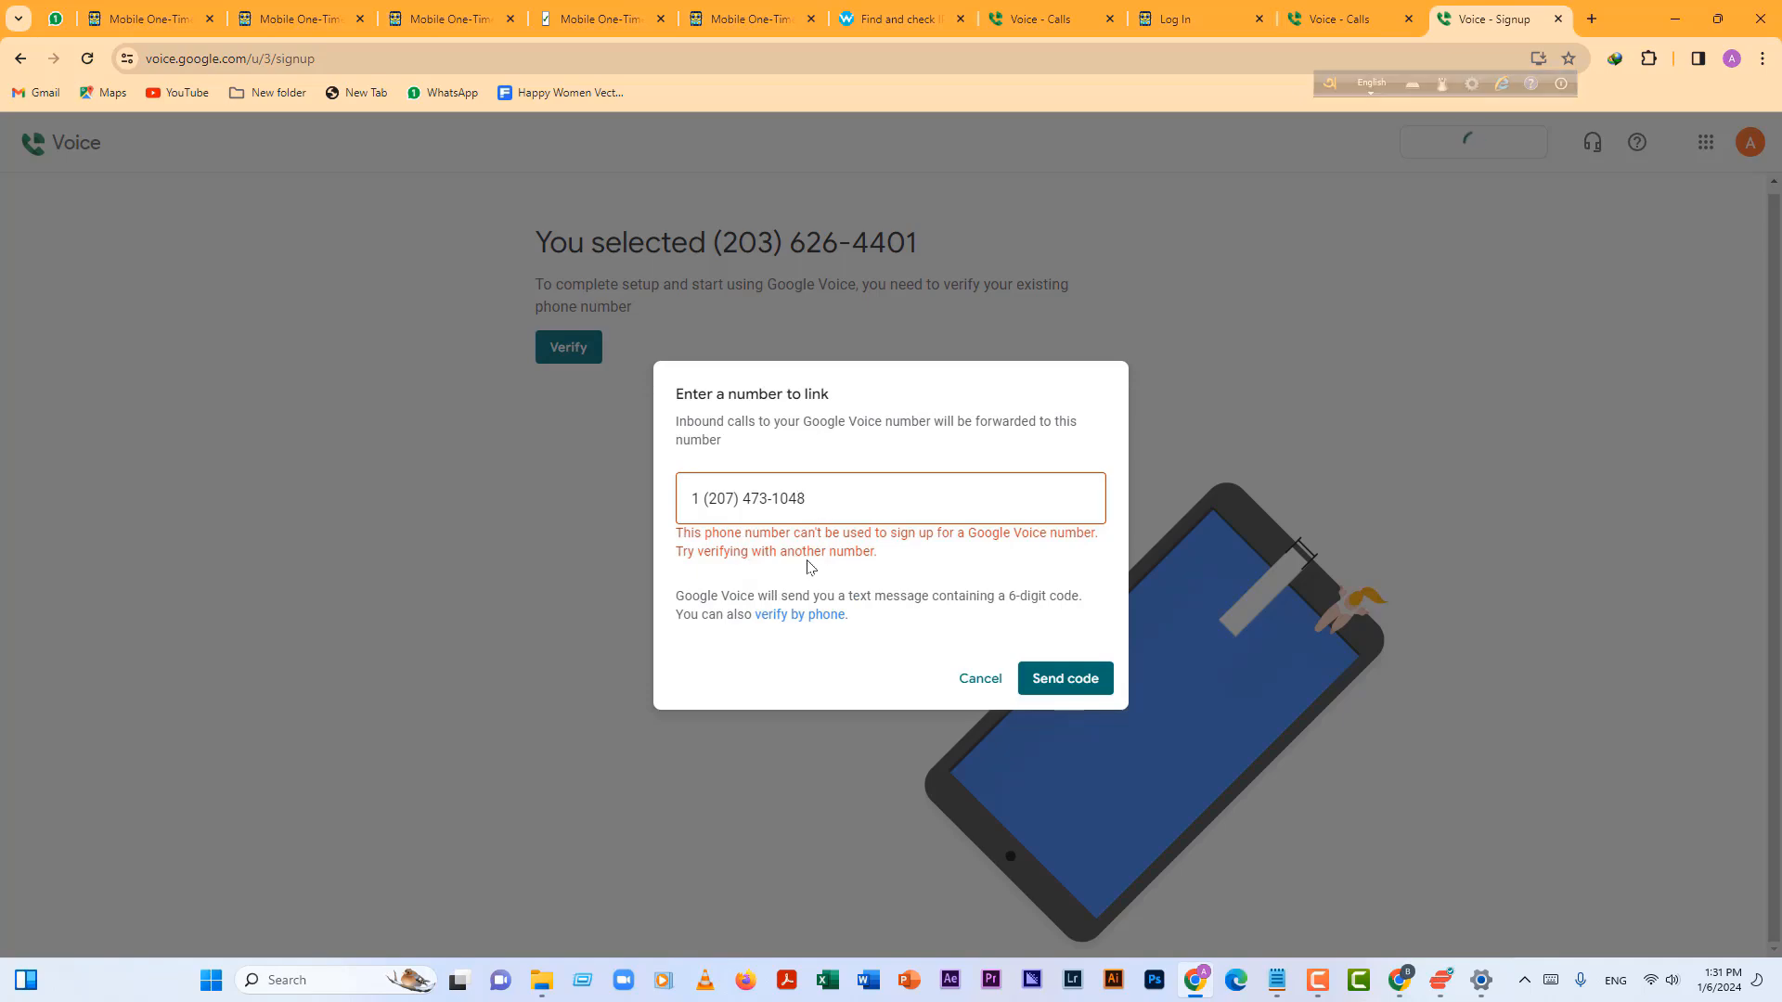
left_click(1041, 682)
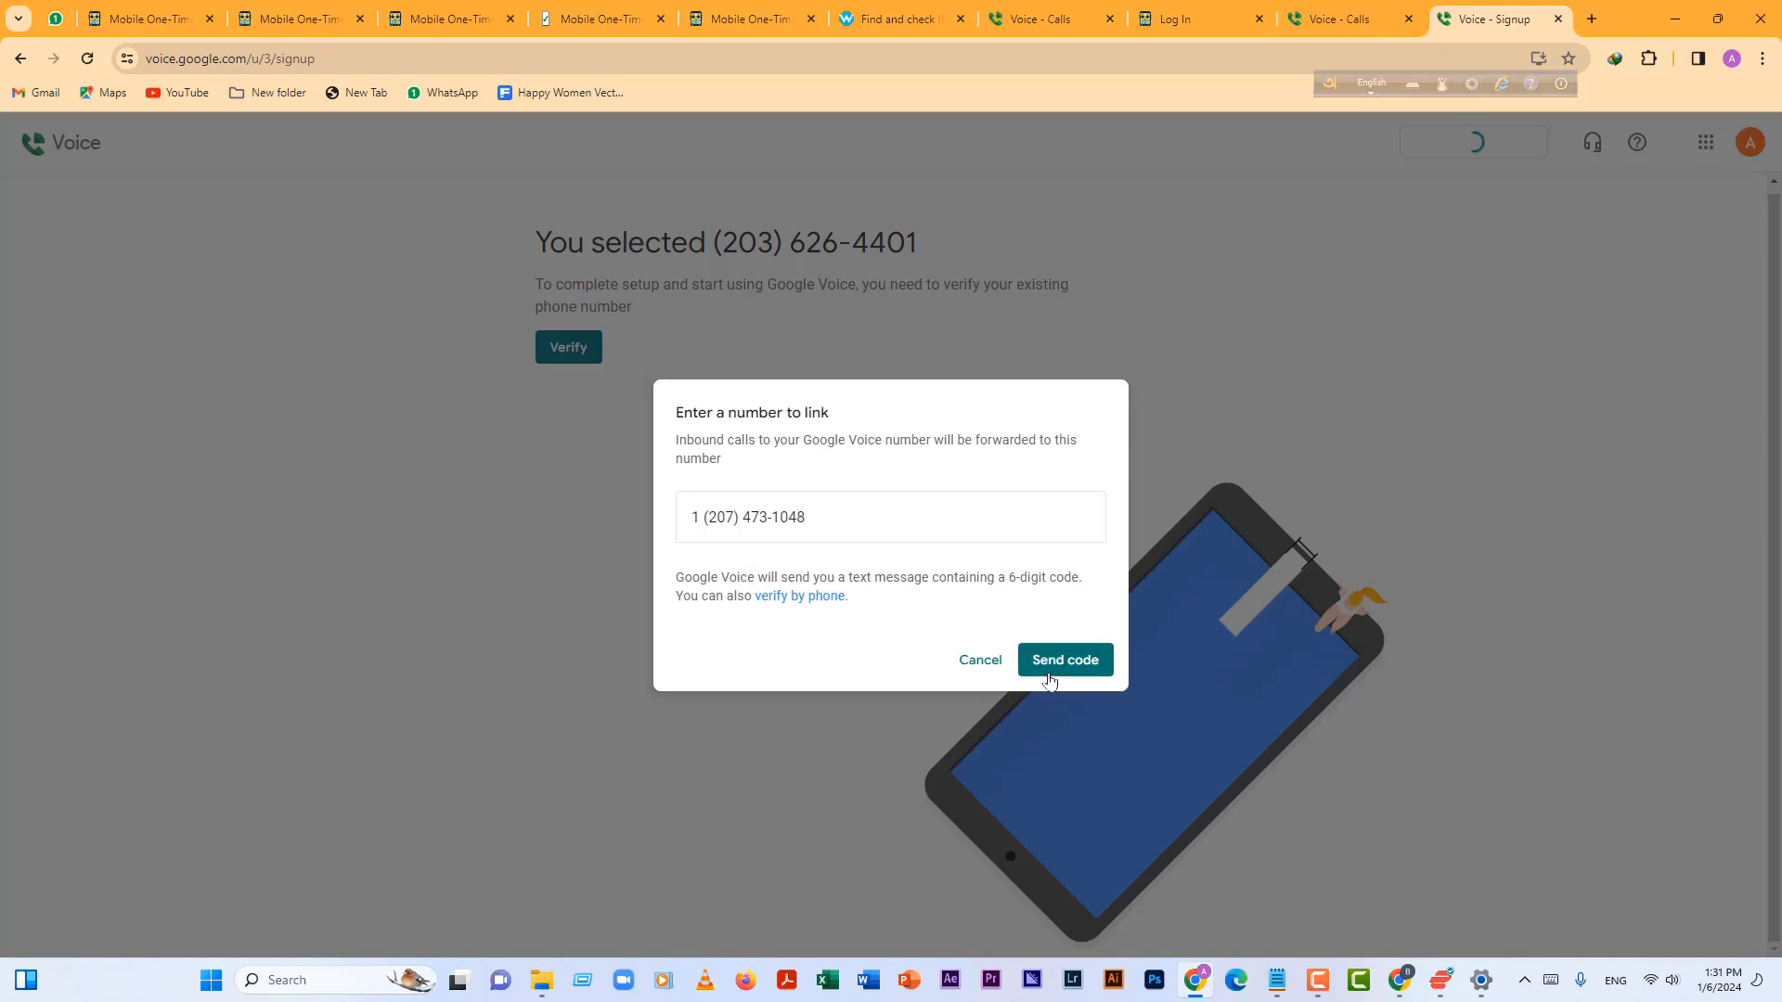
left_click(722, 15)
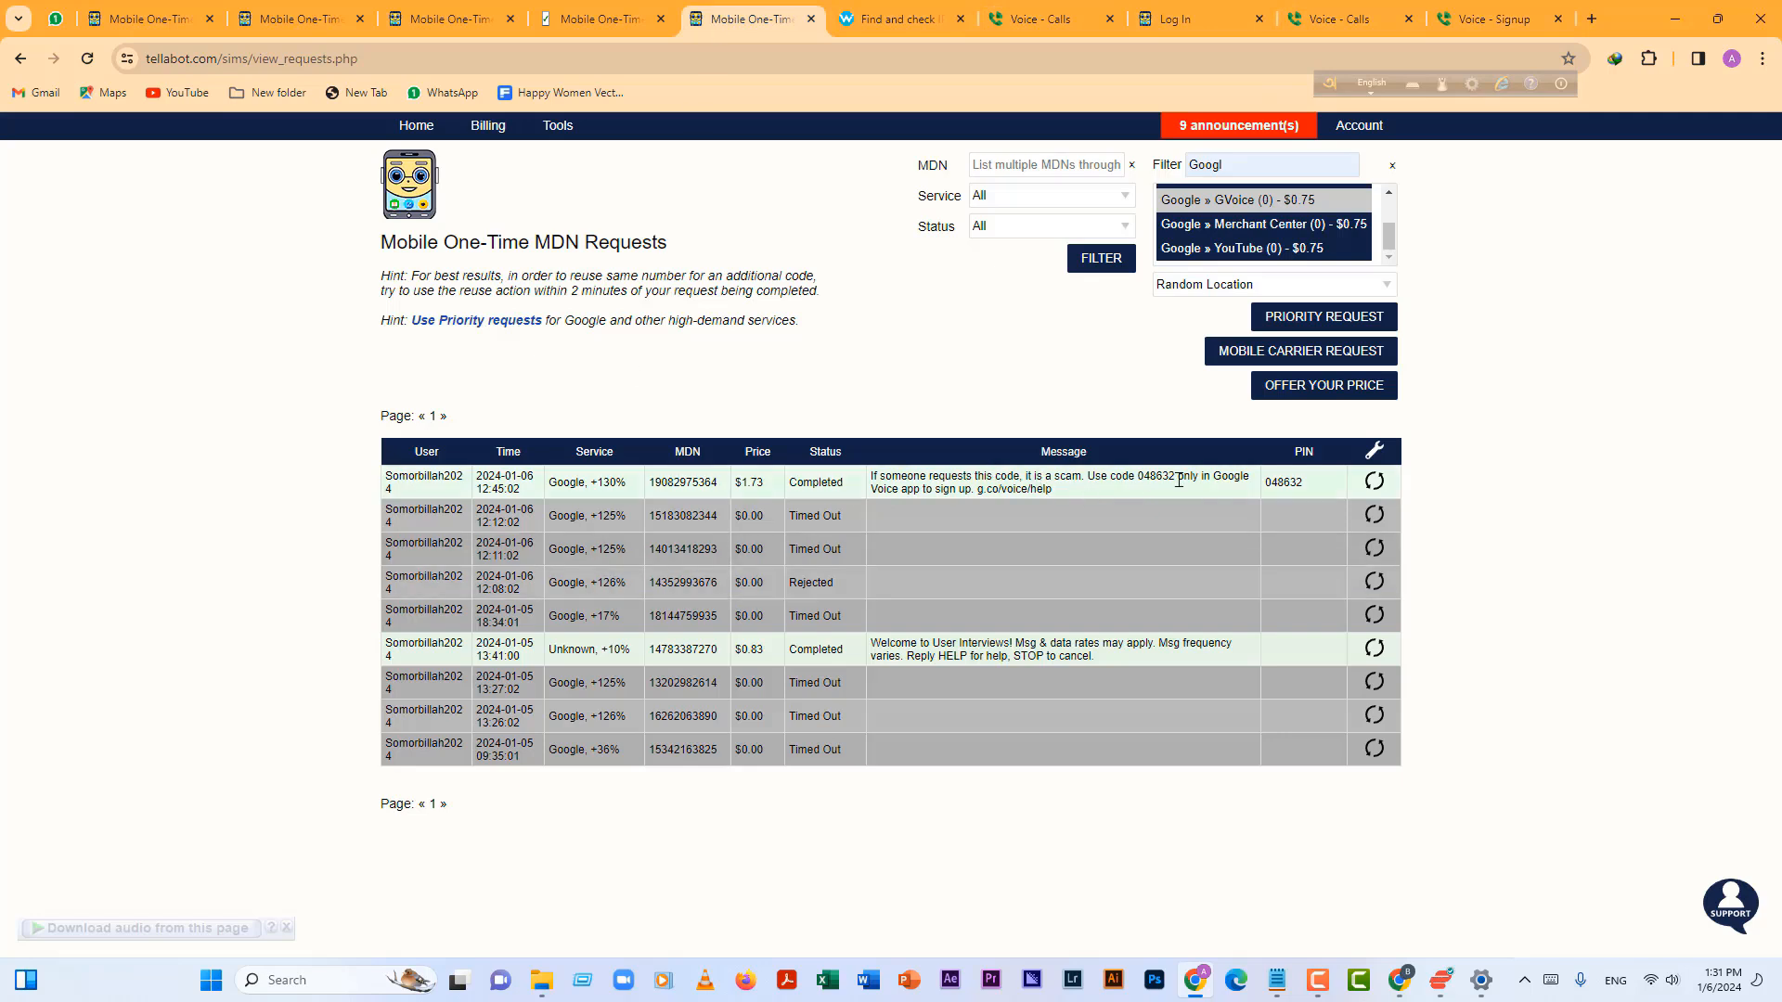
Reject the unusable reserved number in Tellabot
left_click(603, 17)
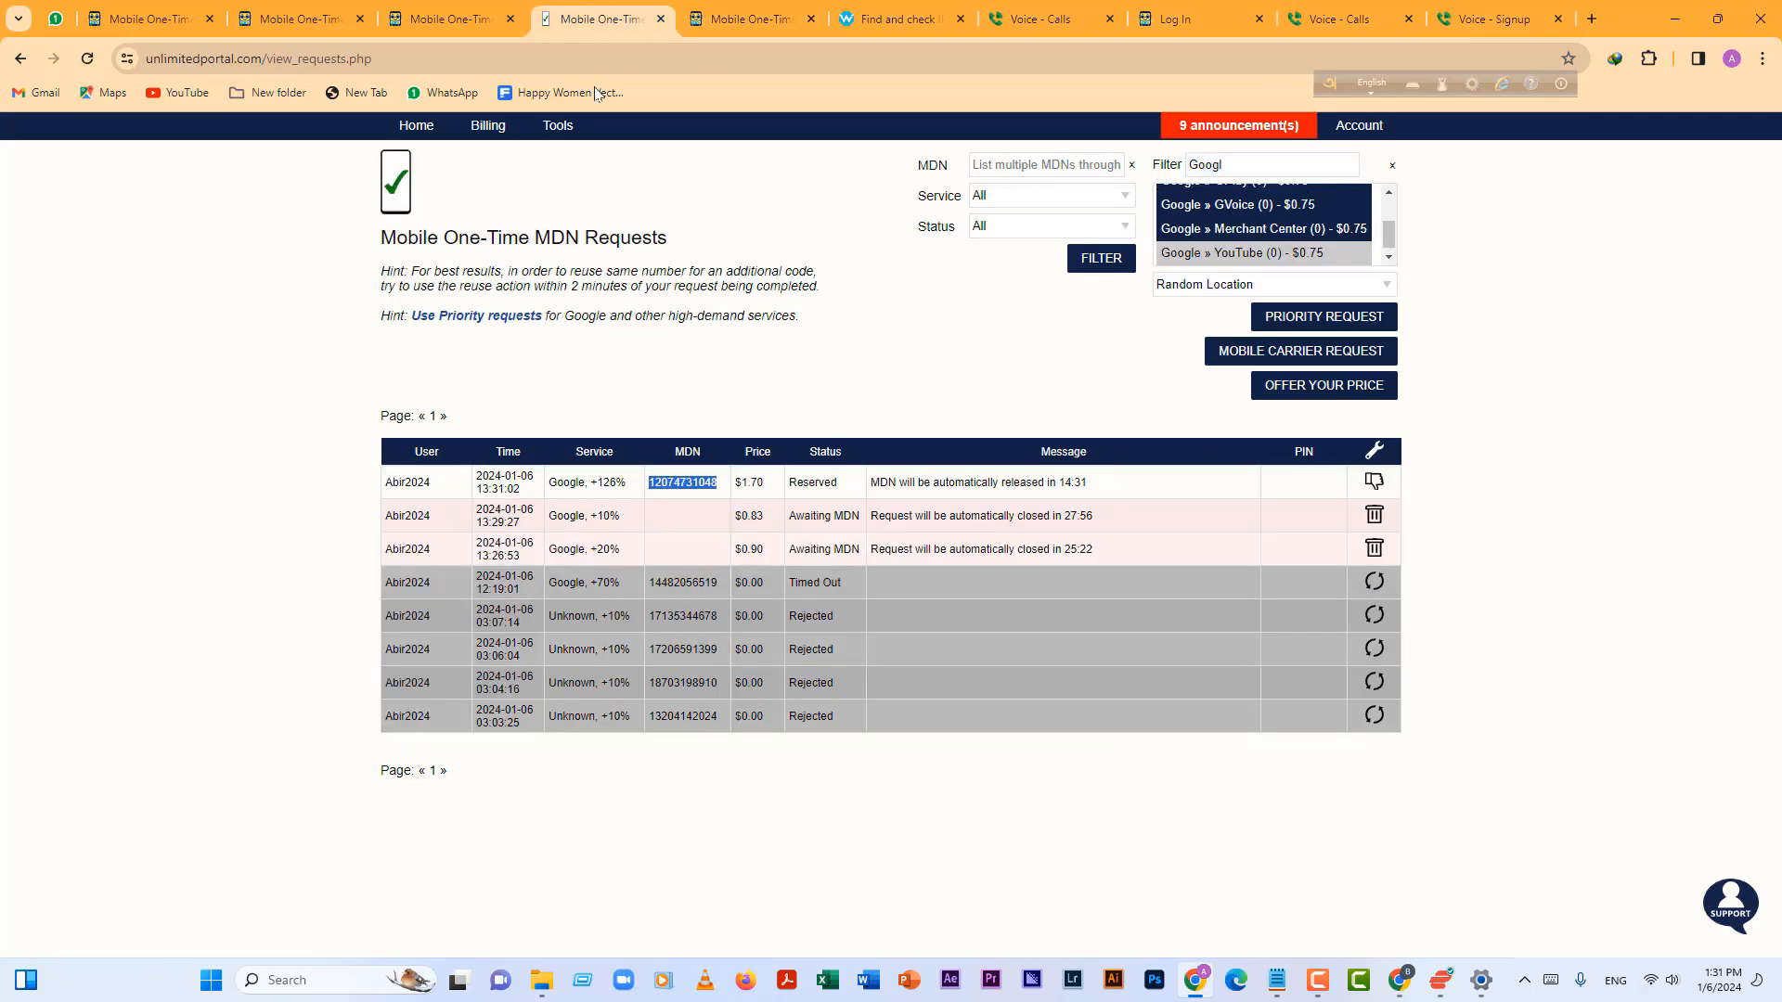
left_click(1374, 481)
left_click(989, 225)
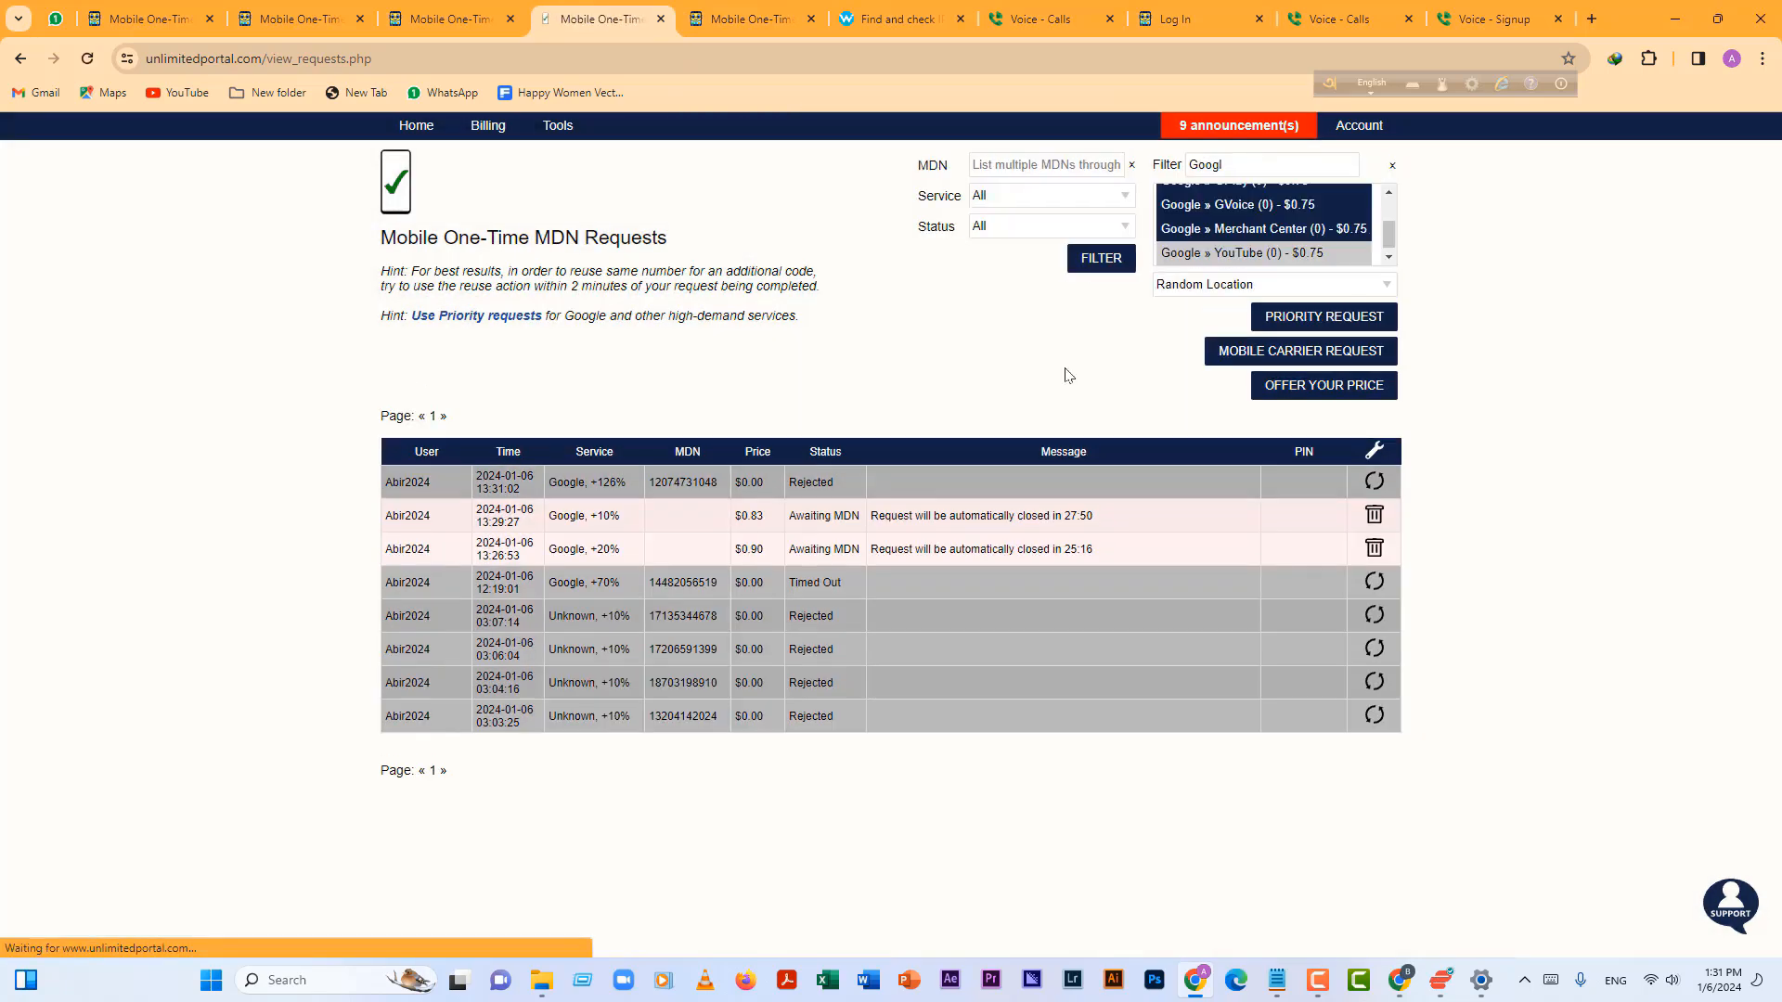
Submit a new Google priority request at 128% markup ($1.71) and refresh the list
left_click(1292, 321)
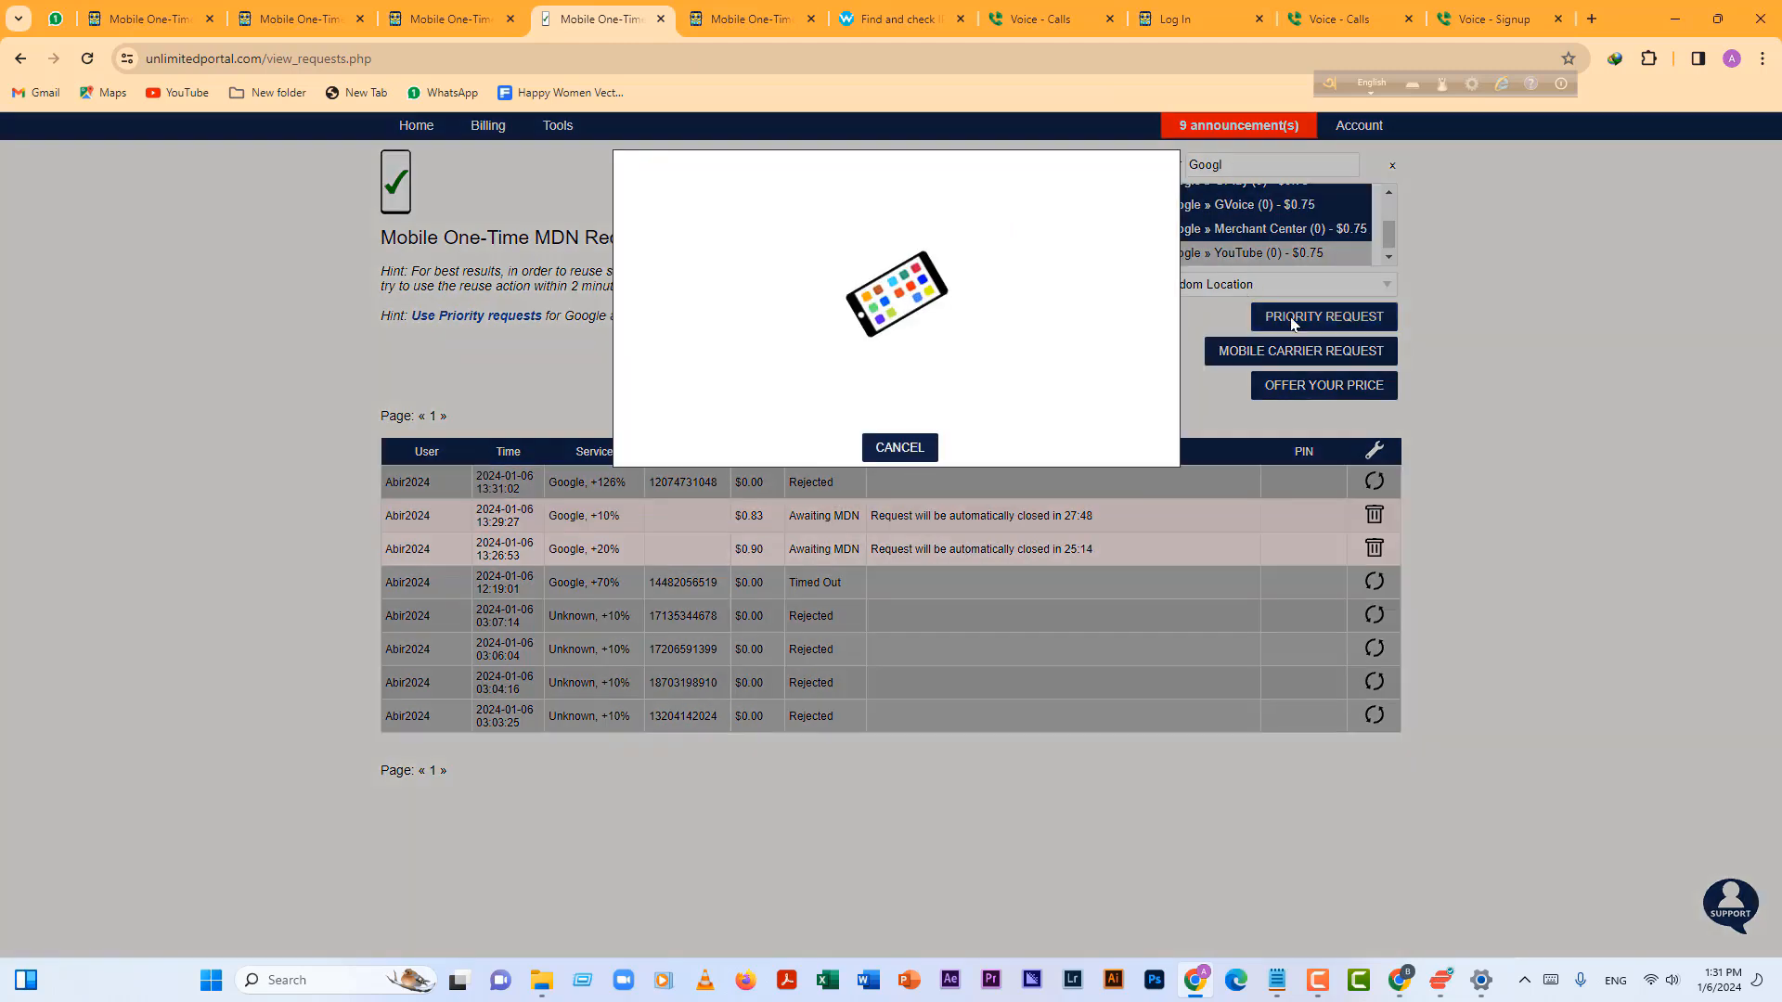
double_click(883, 286)
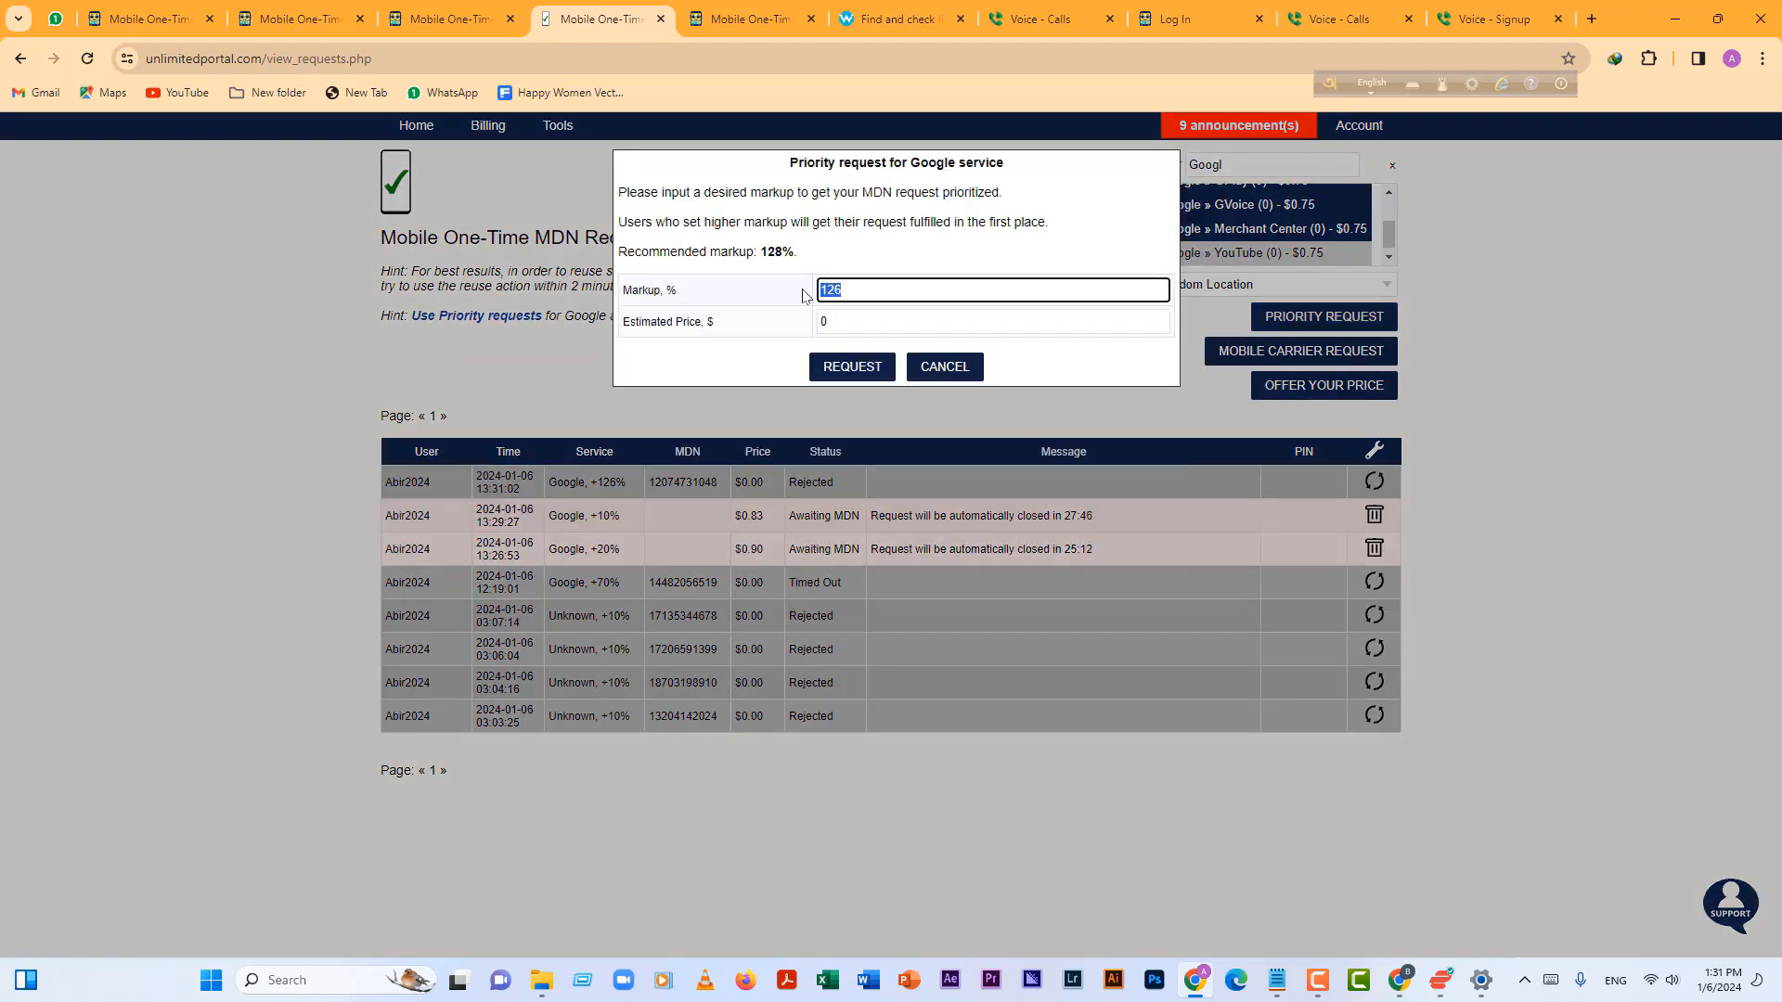
type("128")
left_click(857, 369)
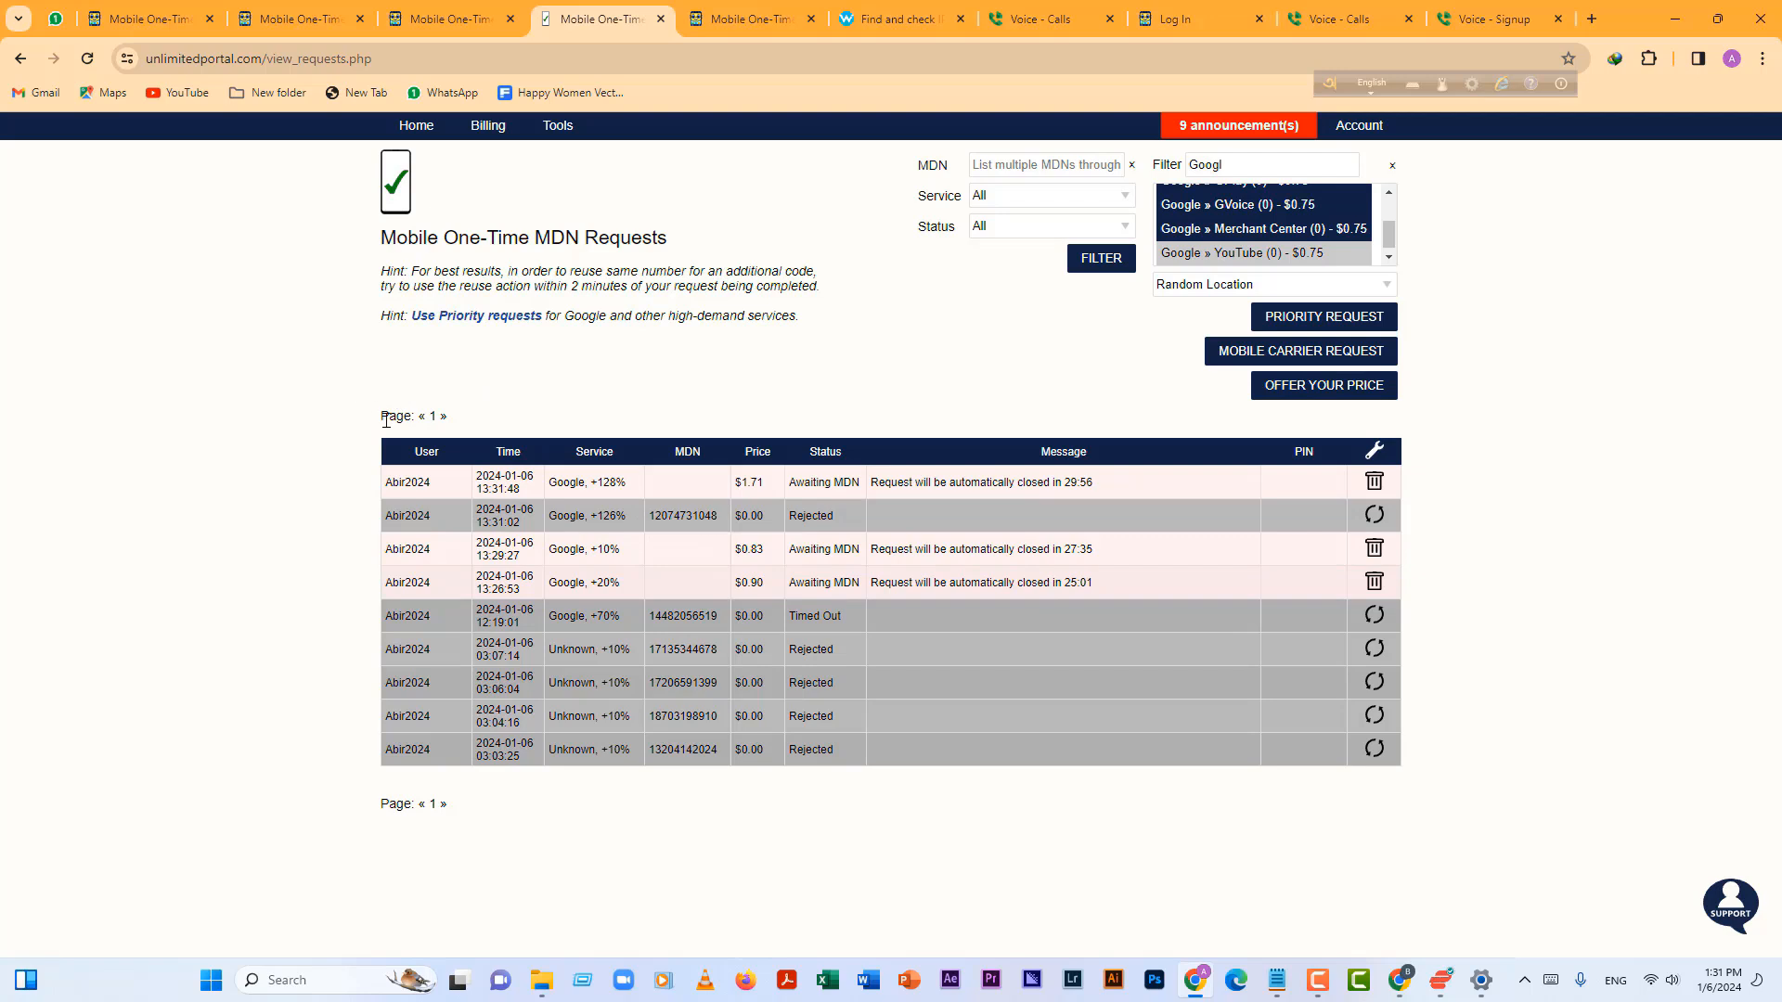
left_click(89, 60)
Log out of the current Tellabot account
left_click(448, 11)
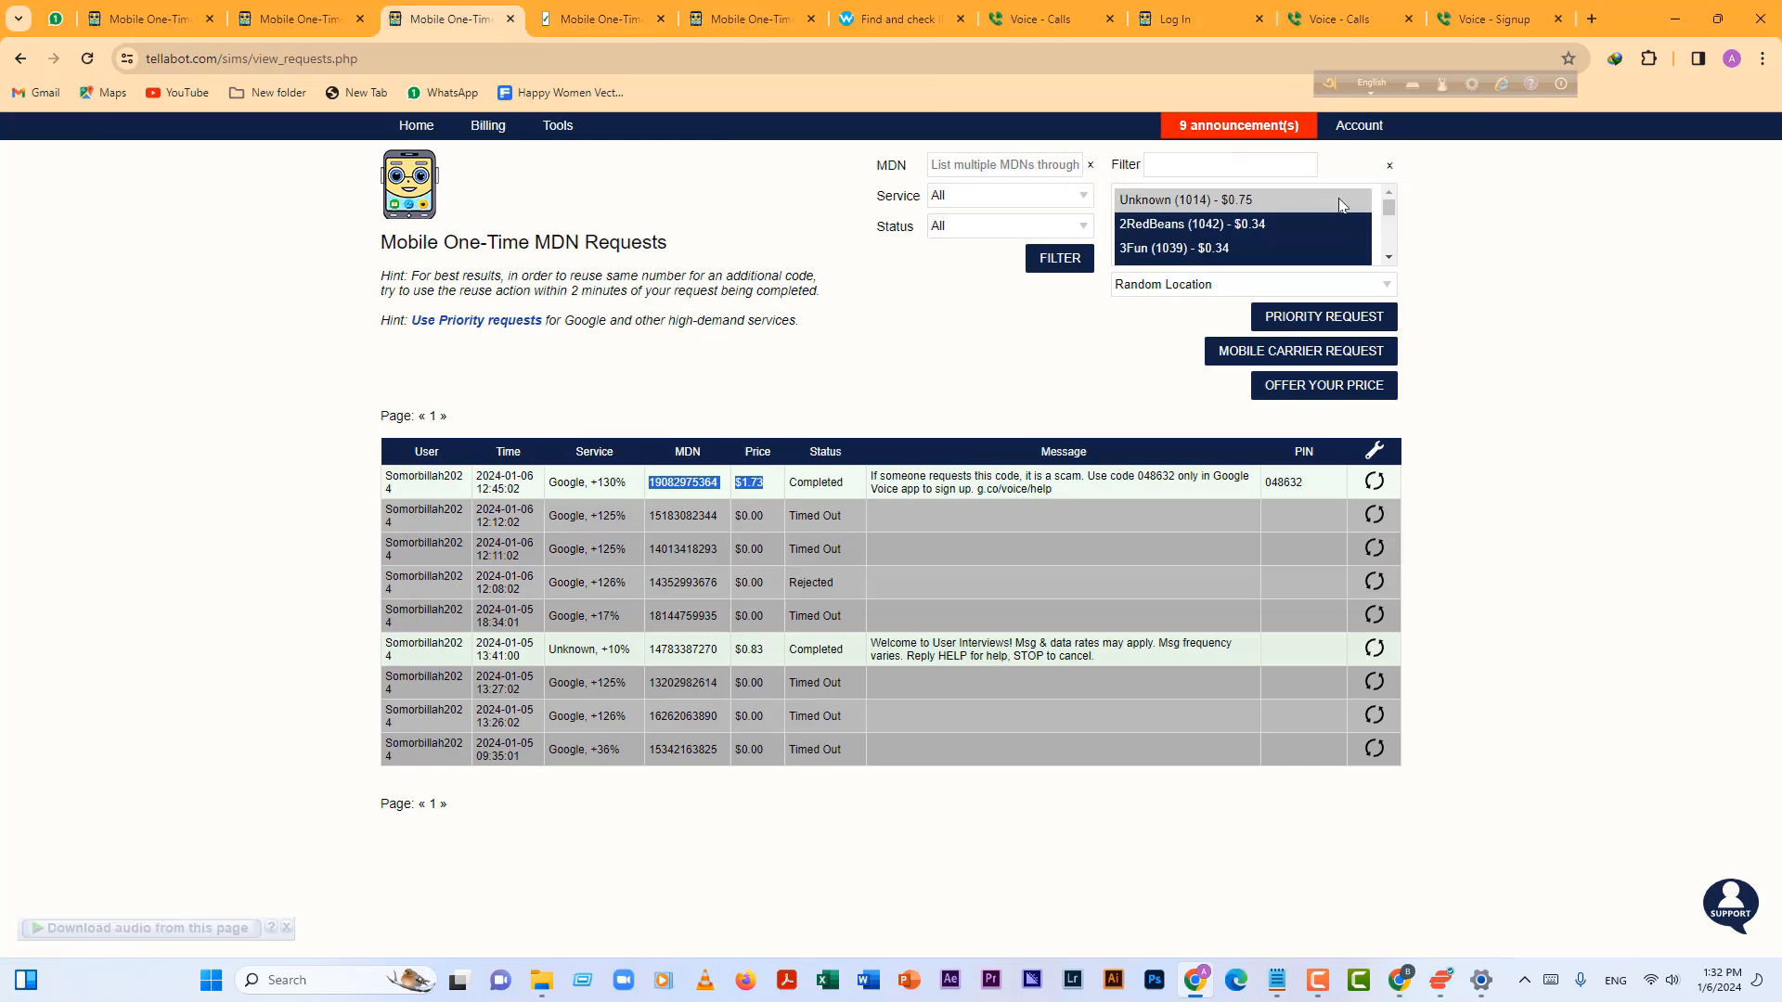
left_click(1359, 127)
left_click(1397, 259)
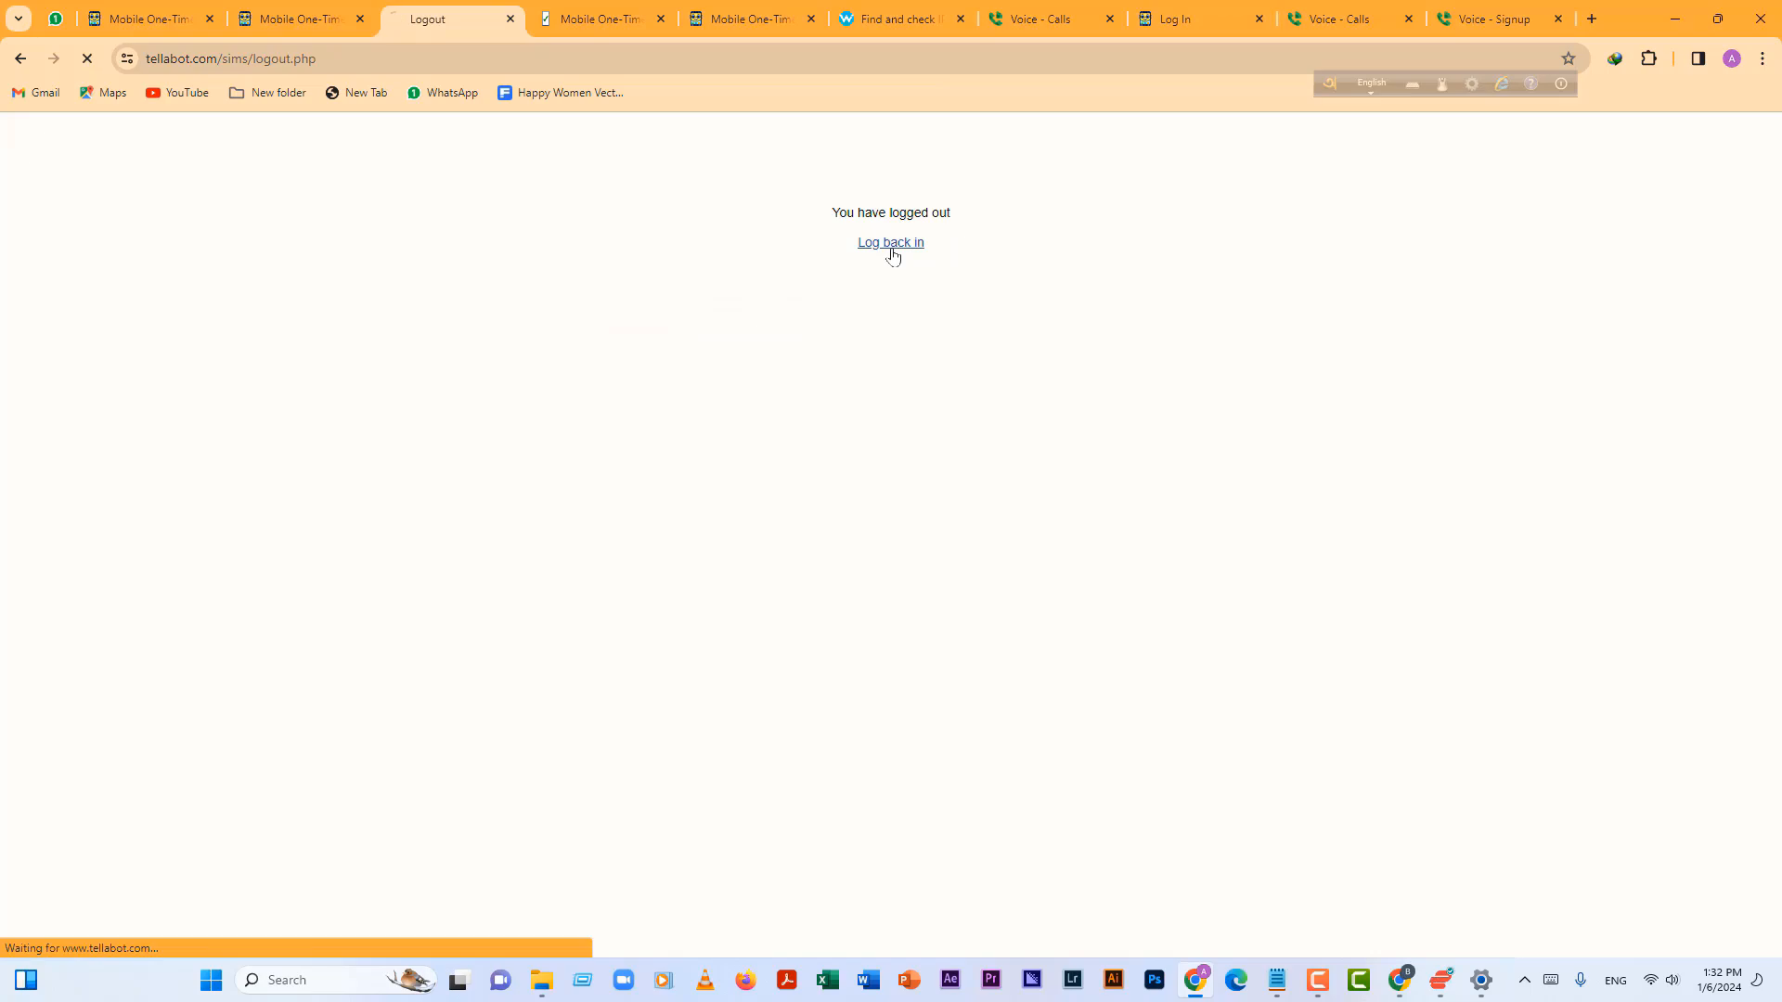
Sign in with a different saved login and open Tools > Mobile MDN Requests
left_click(959, 275)
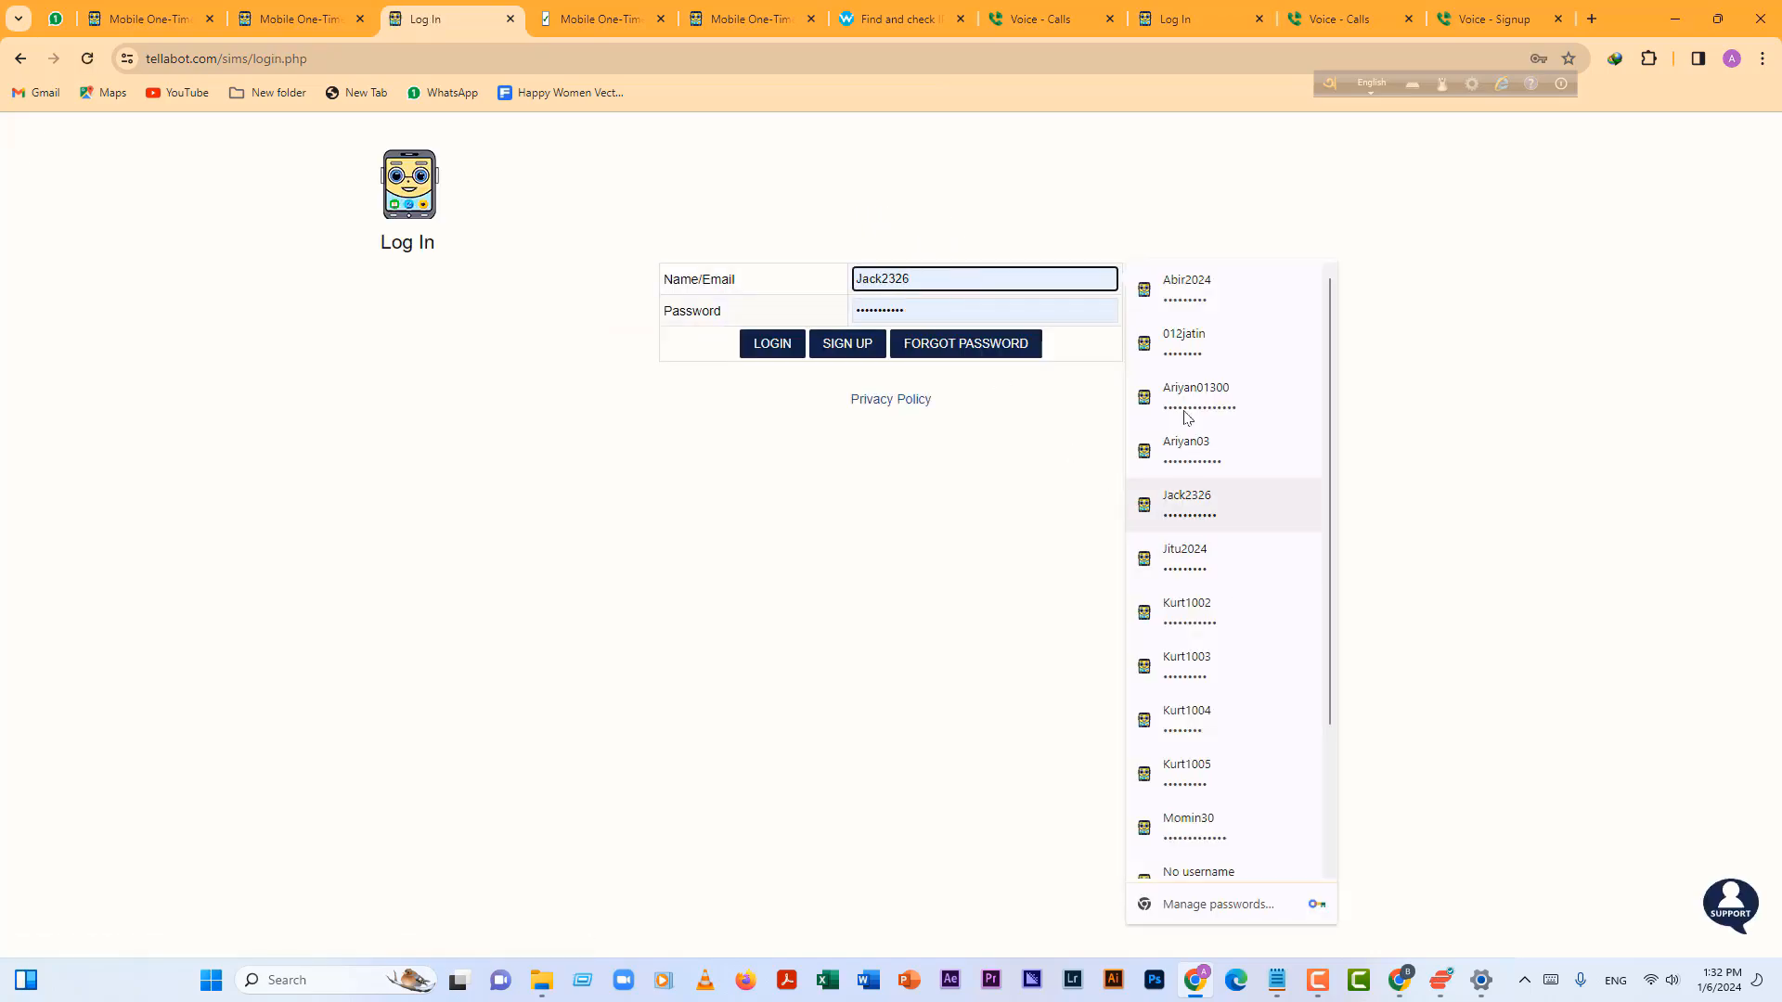
left_click(1213, 553)
left_click(772, 346)
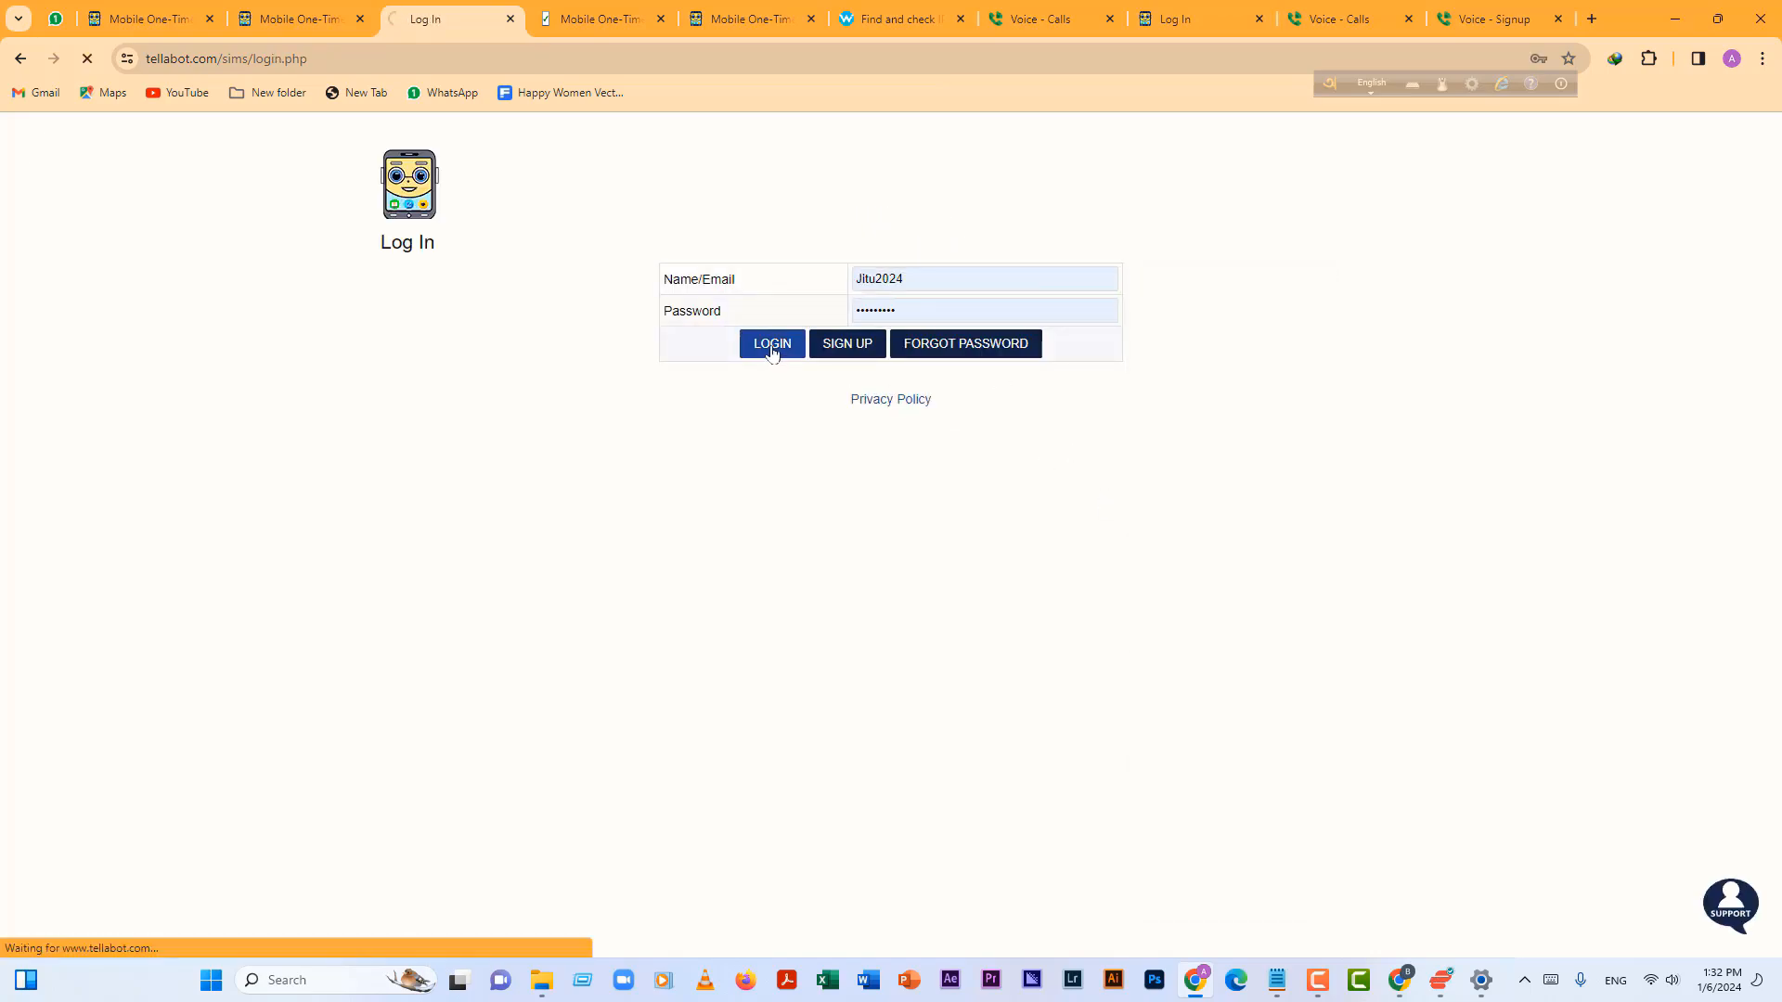
mouse_move(549, 131)
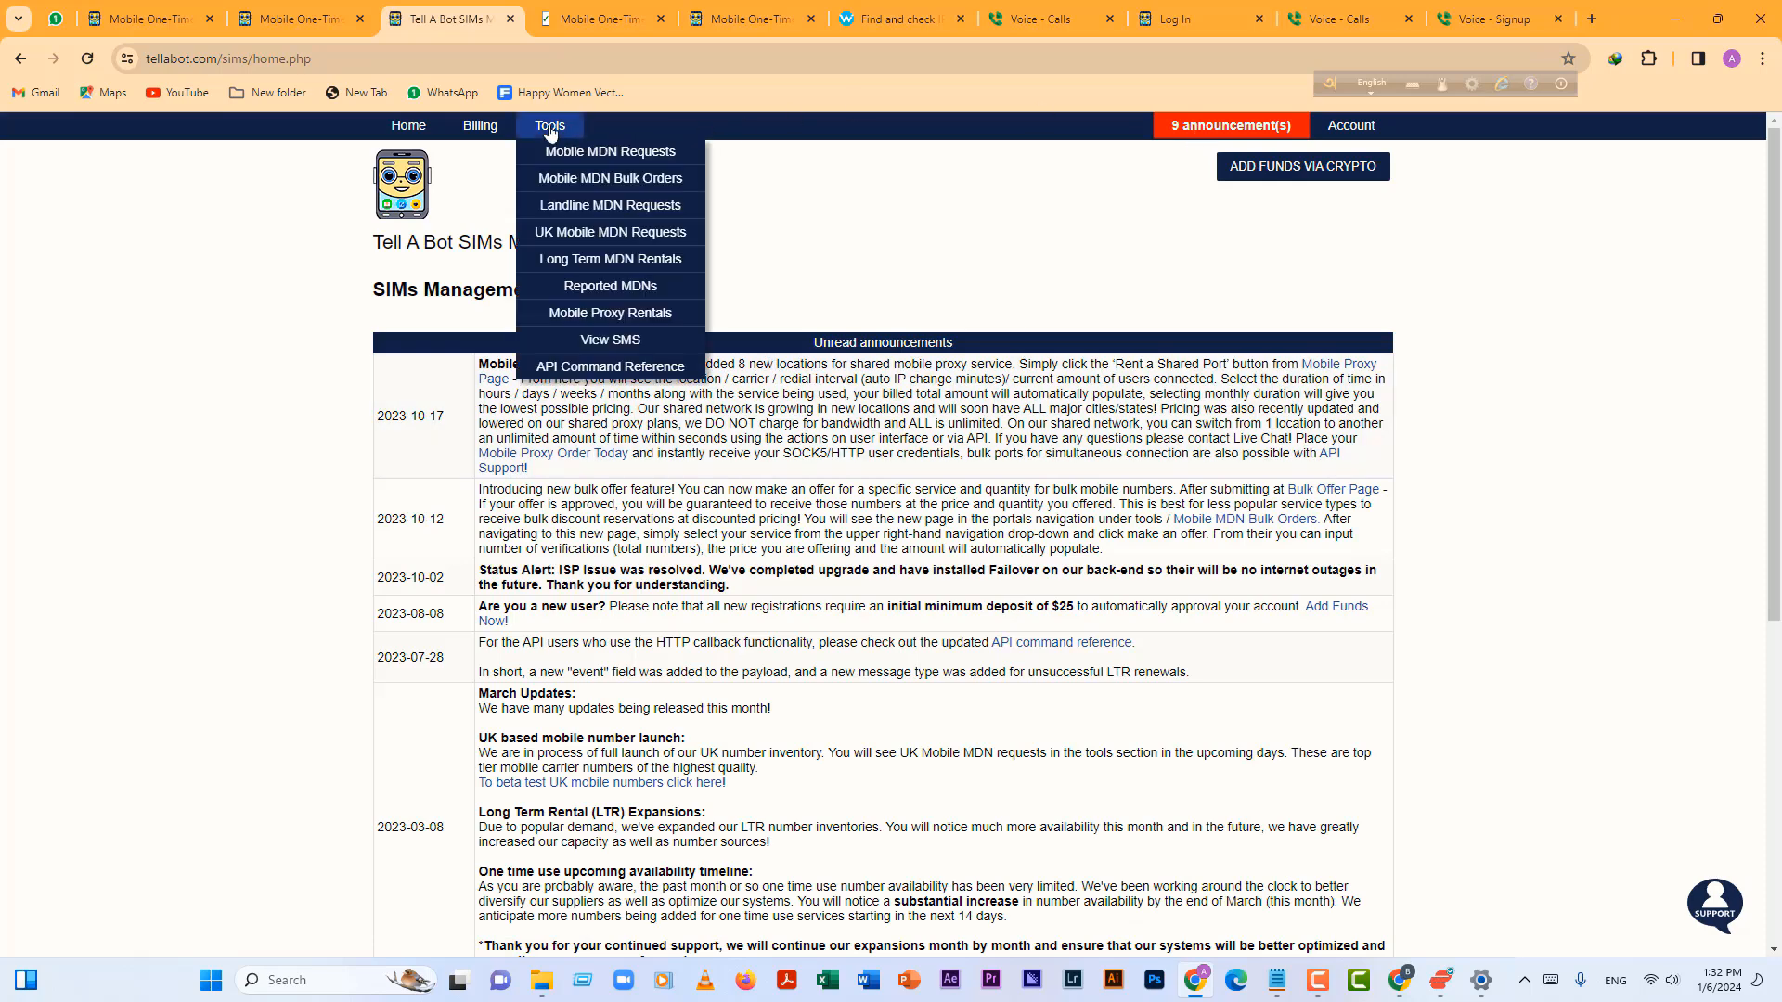
left_click(594, 153)
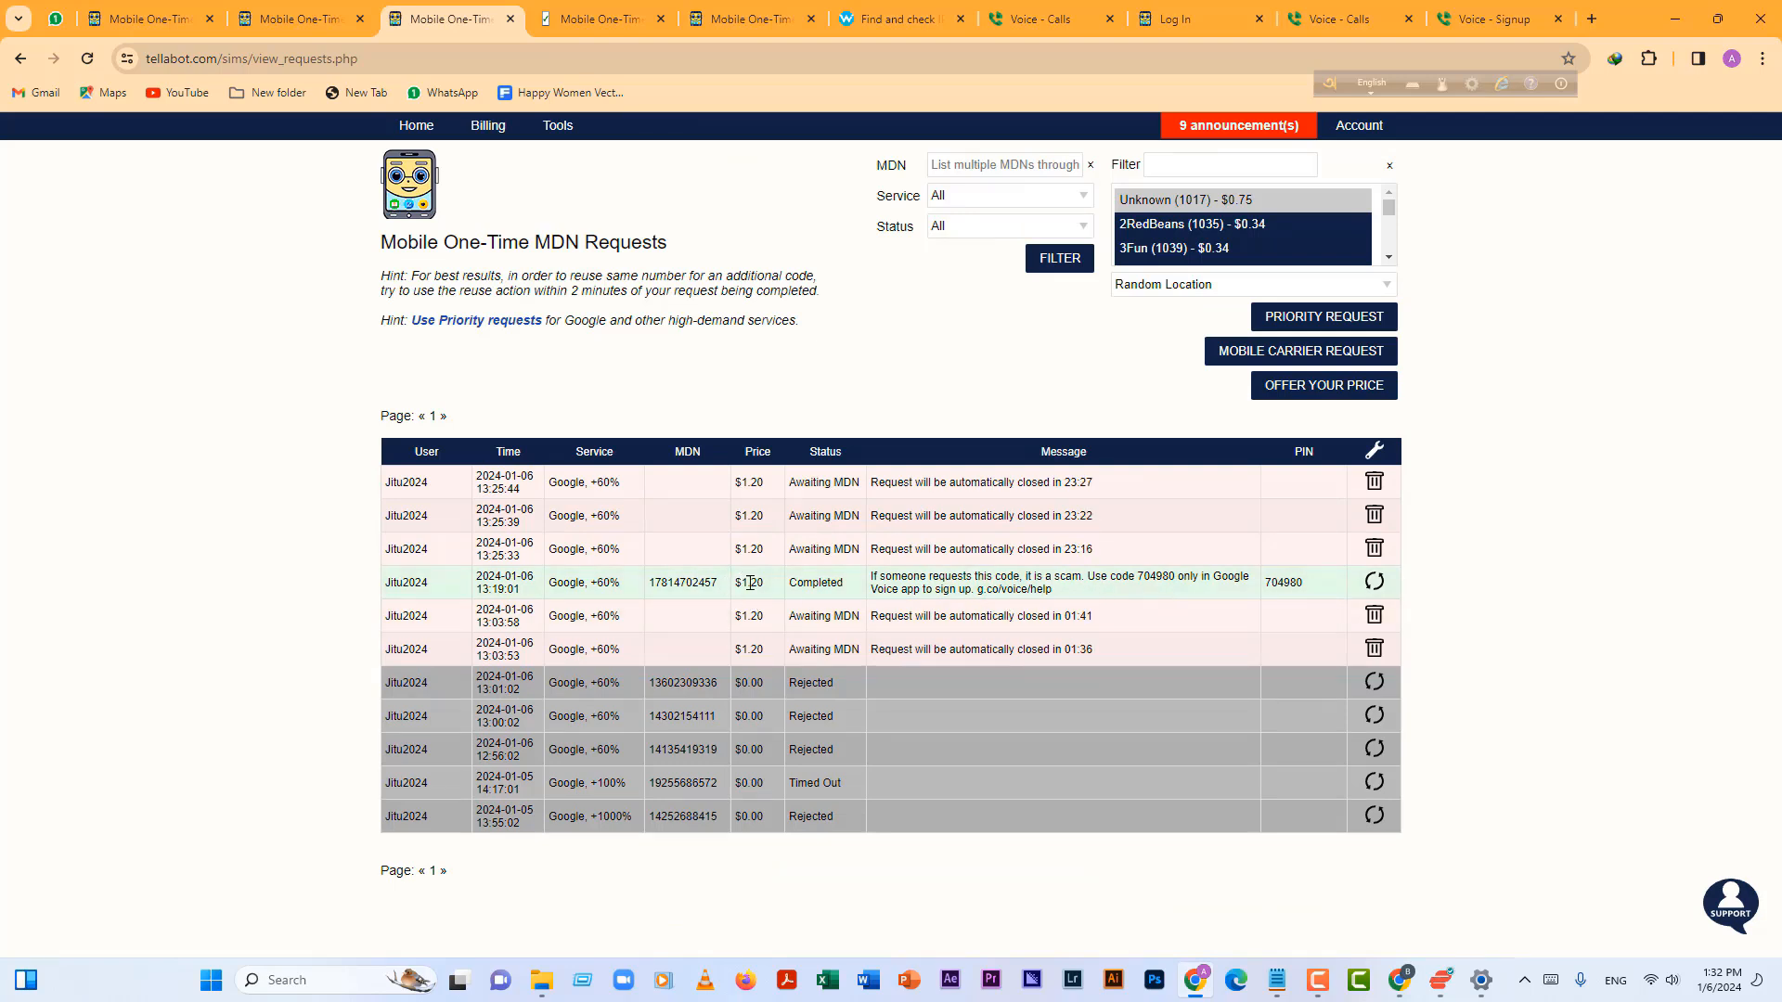
Inspect the rows: the completed Google +60% request at $1.20 and the rejected 13:01:02 one
left_click_drag(763, 583, 746, 585)
left_click_drag(764, 650, 732, 616)
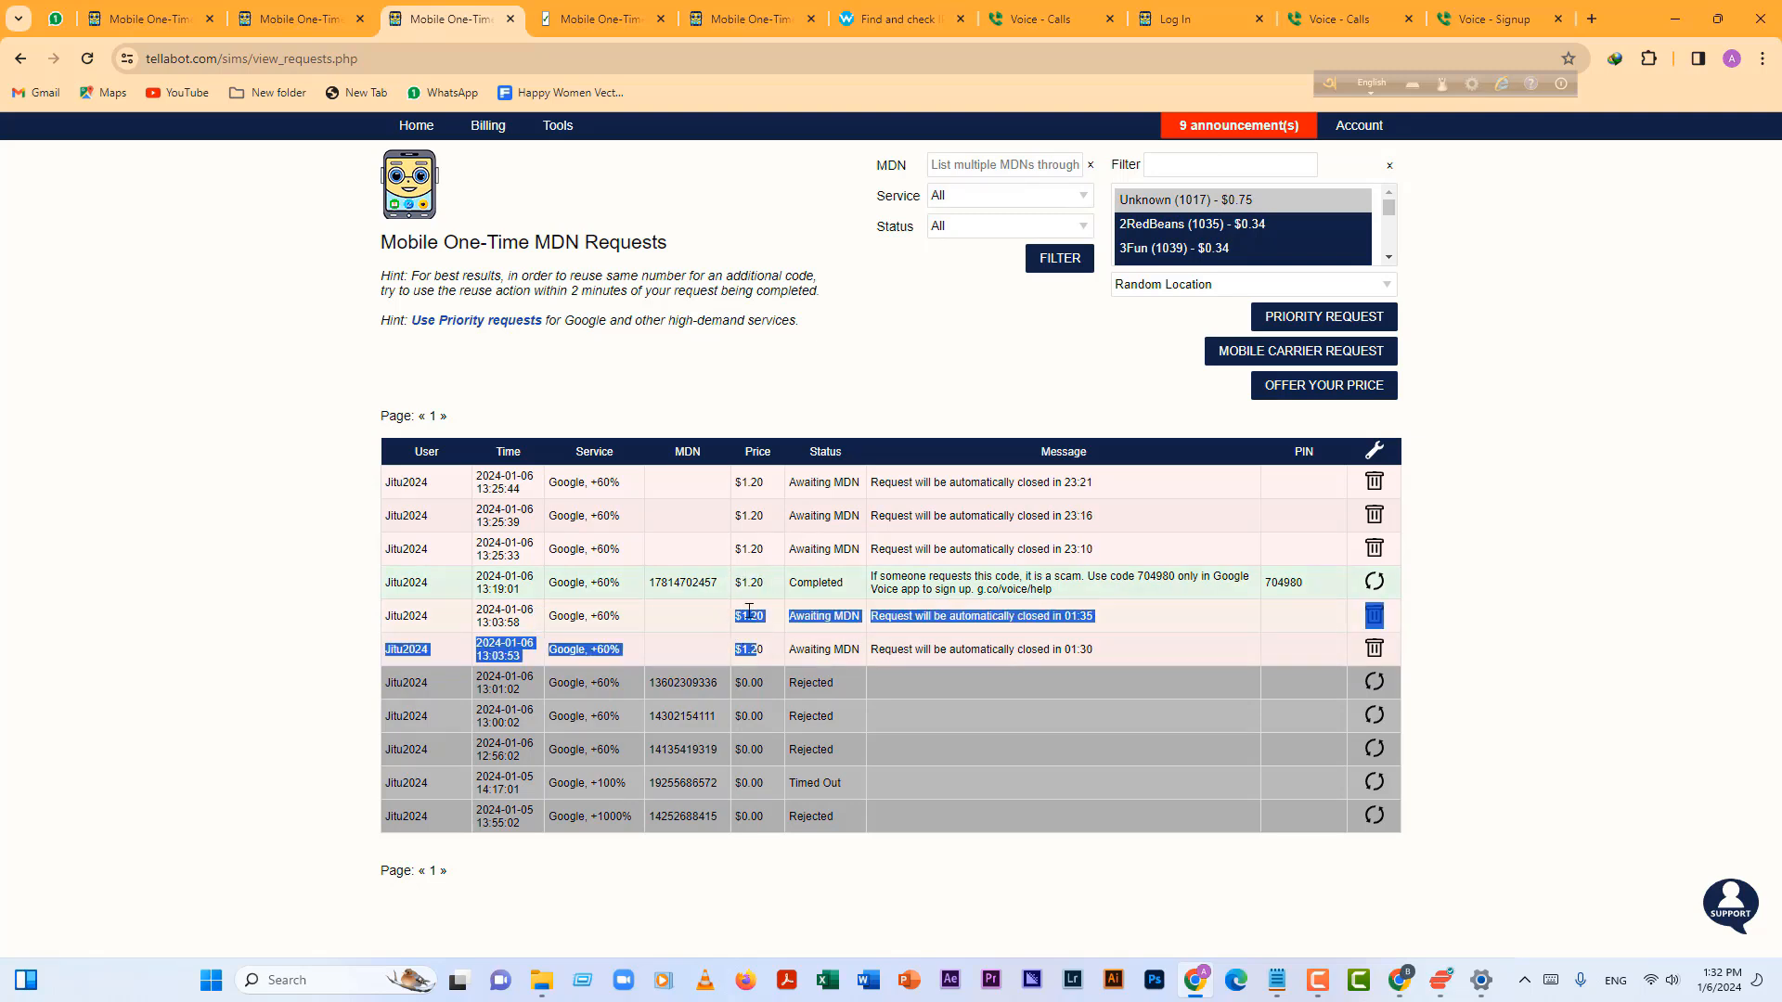
left_click(700, 639)
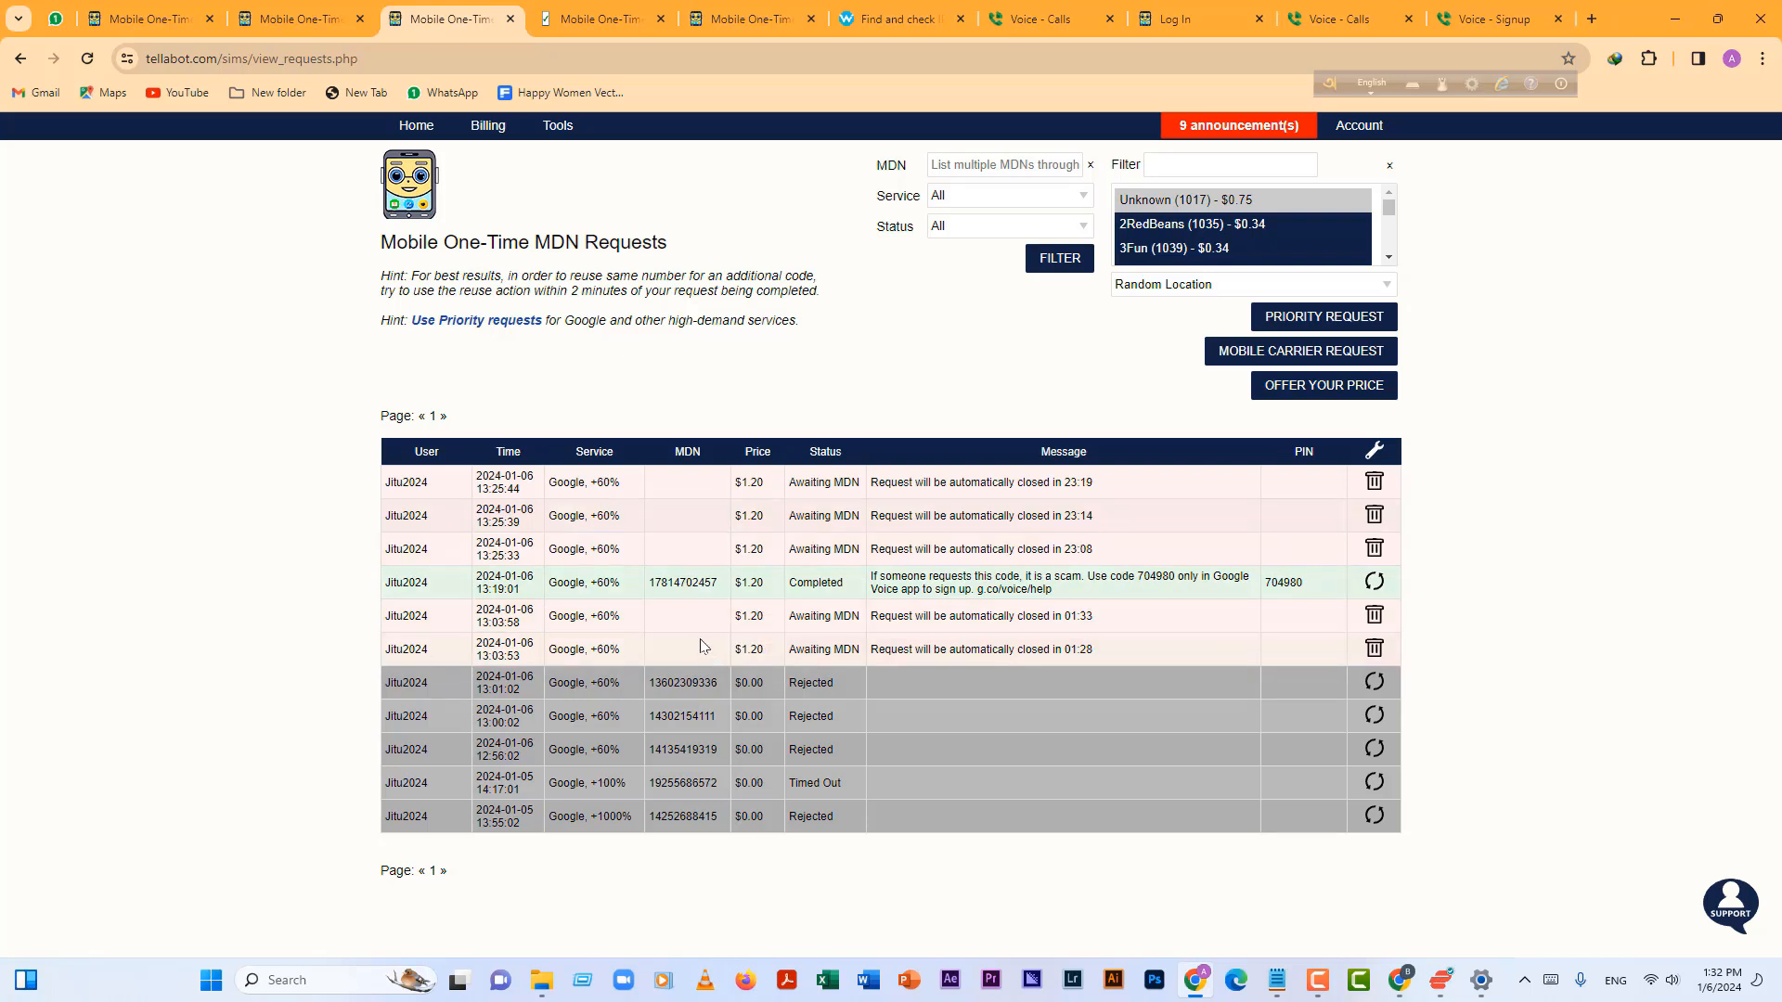
left_click_drag(765, 651, 484, 572)
left_click(761, 582)
left_click_drag(1110, 578, 476, 577)
left_click_drag(785, 685, 578, 682)
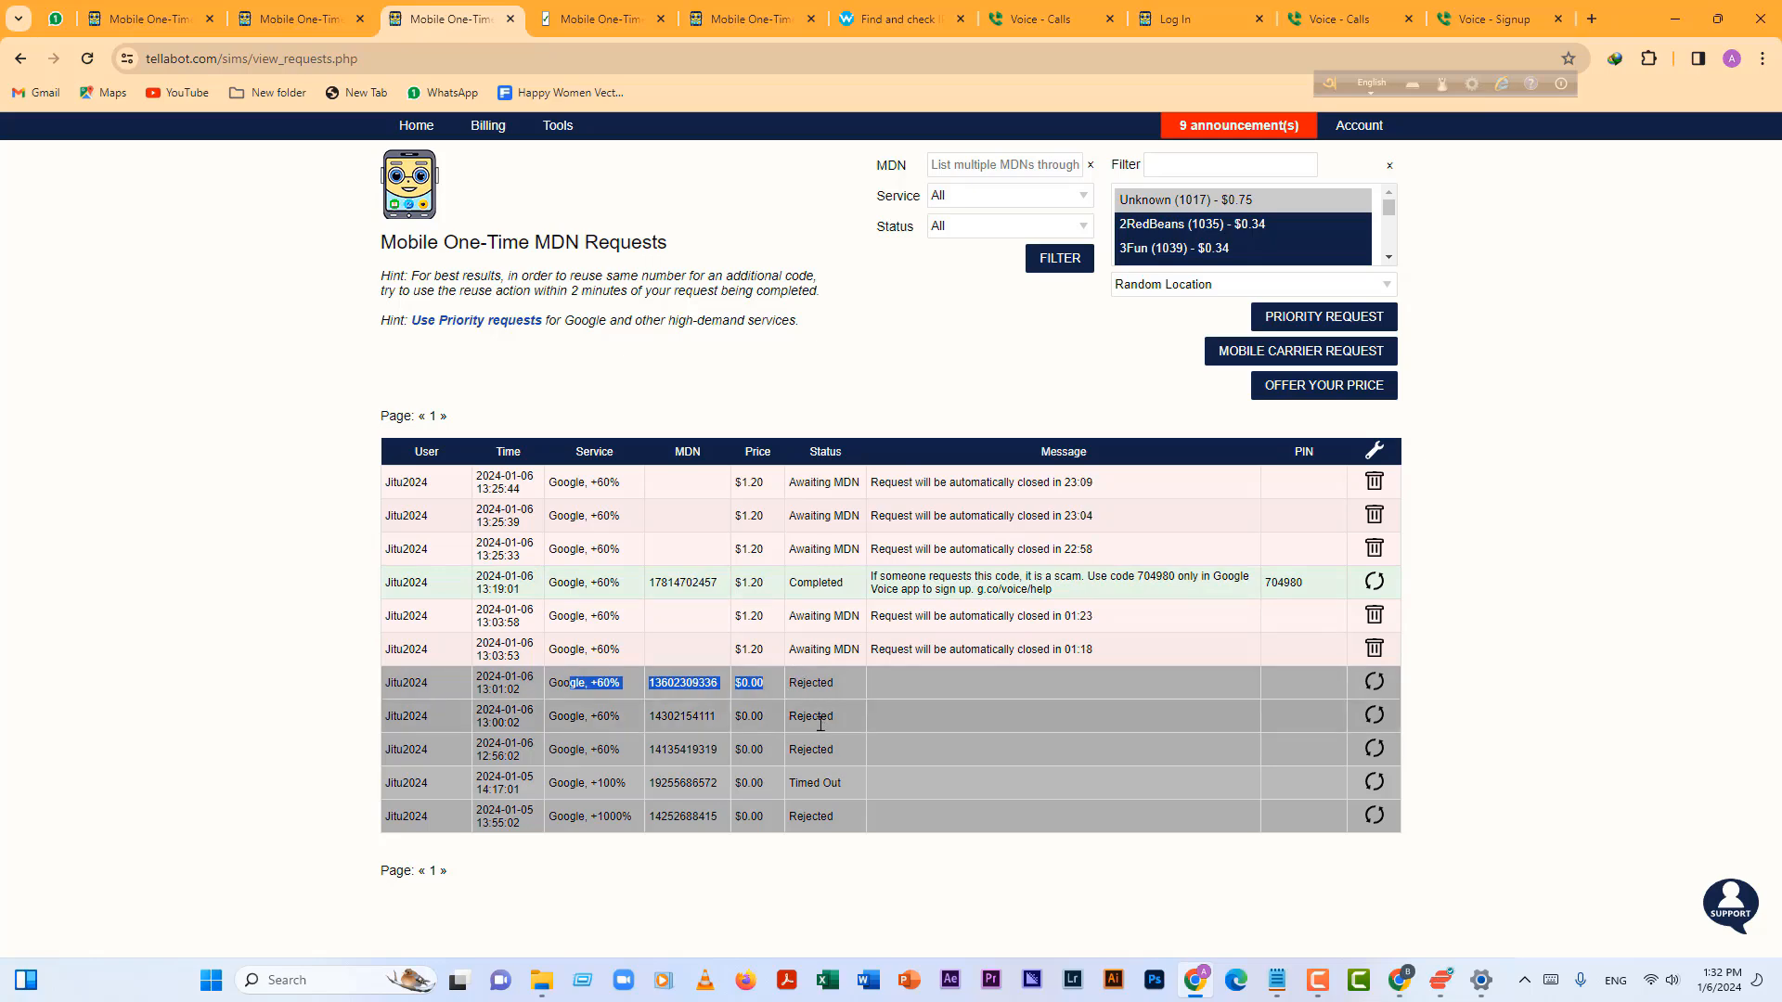
left_click(797, 28)
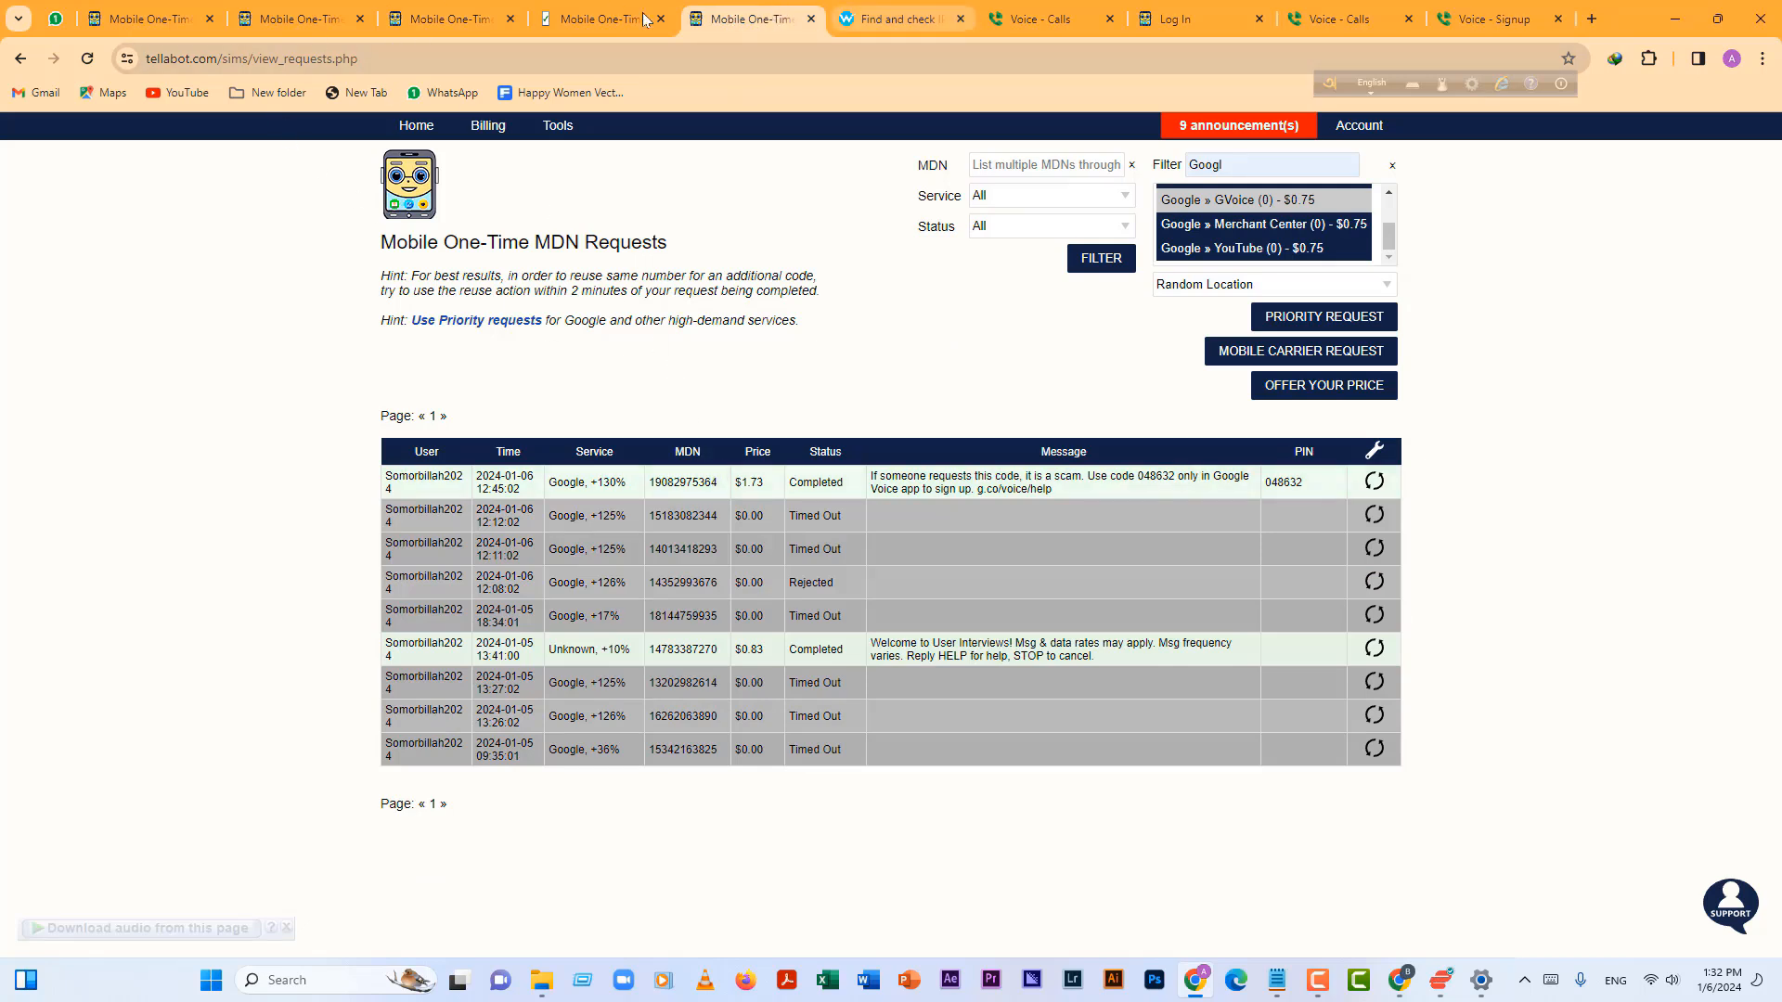
Reload the unlimitedportal page and place a Google priority request at 127% markup ($1.70)
left_click(603, 18)
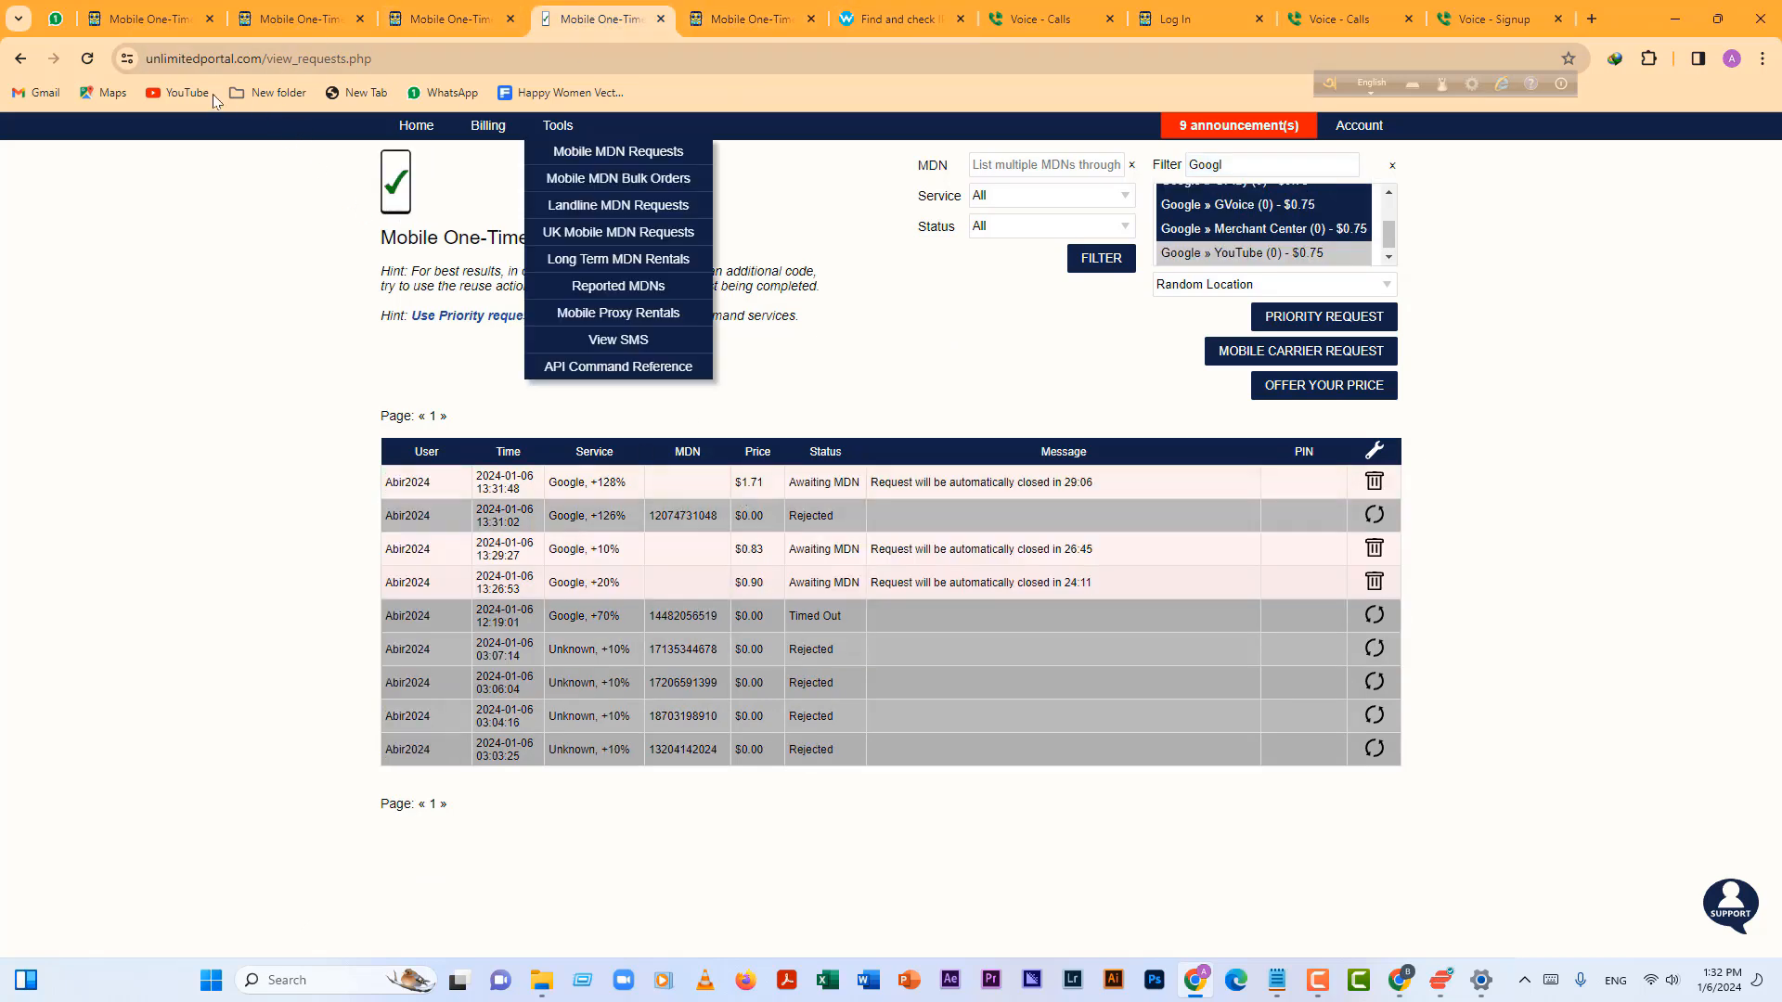
left_click(87, 59)
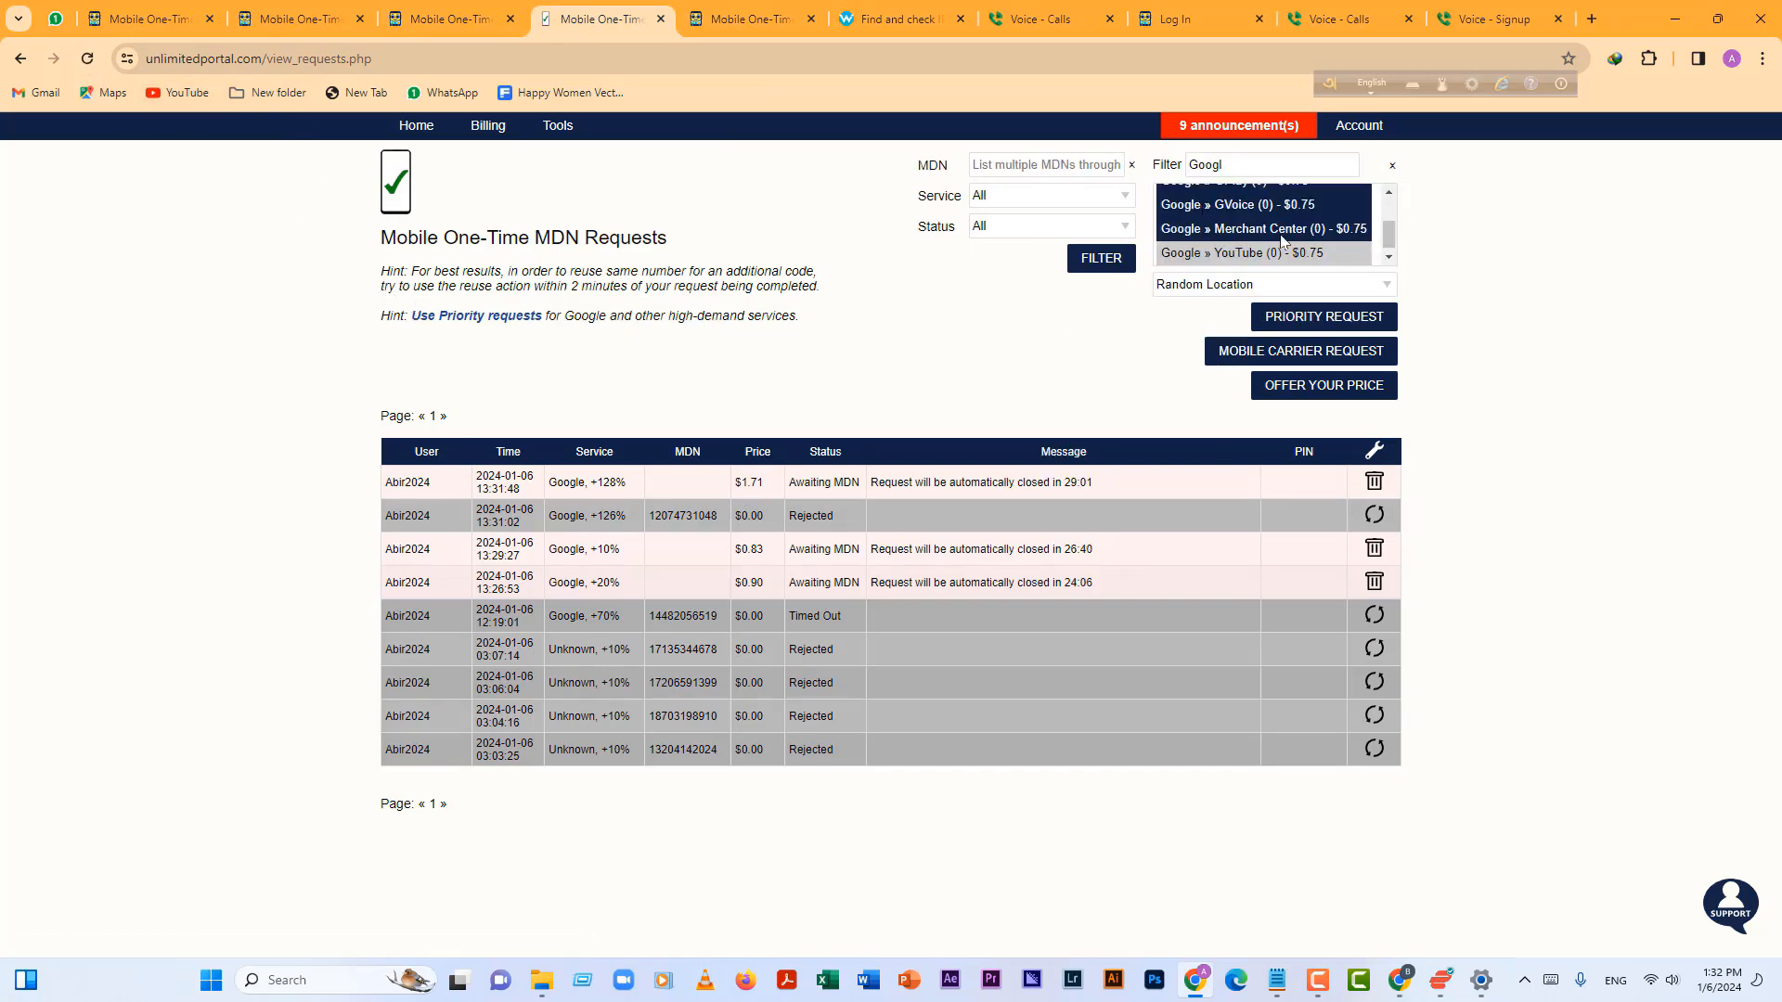
left_click(1308, 317)
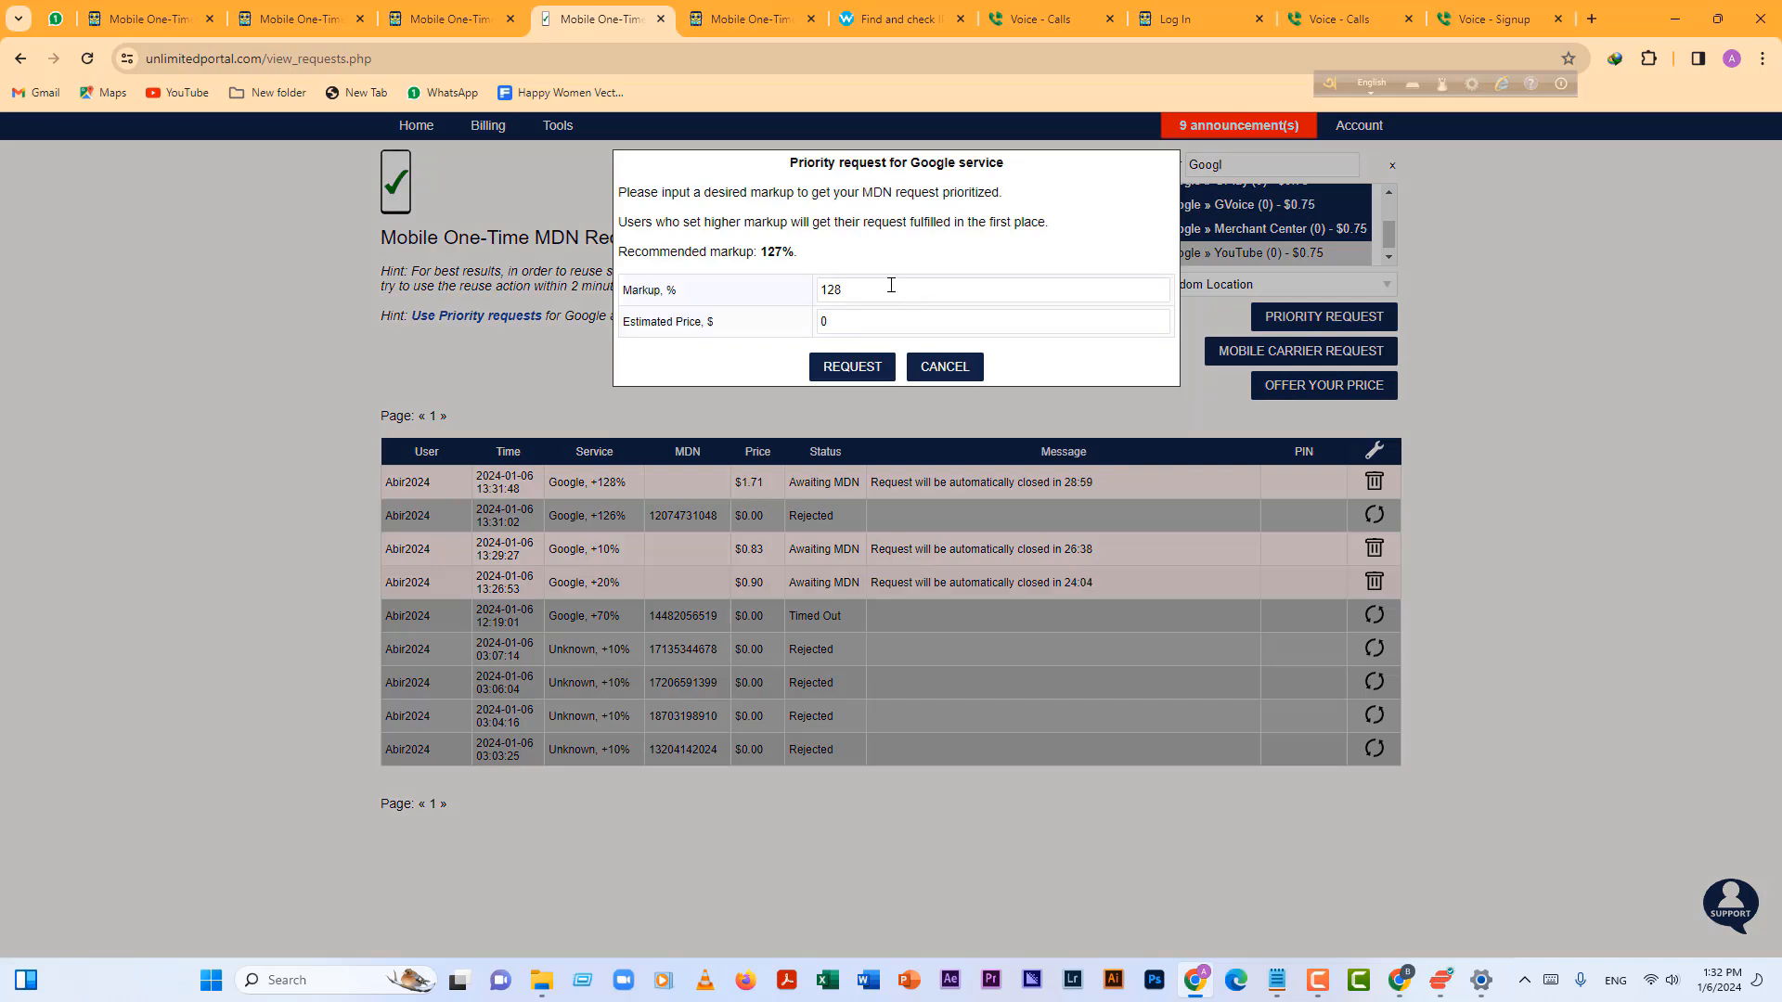
double_click(881, 288)
type("1")
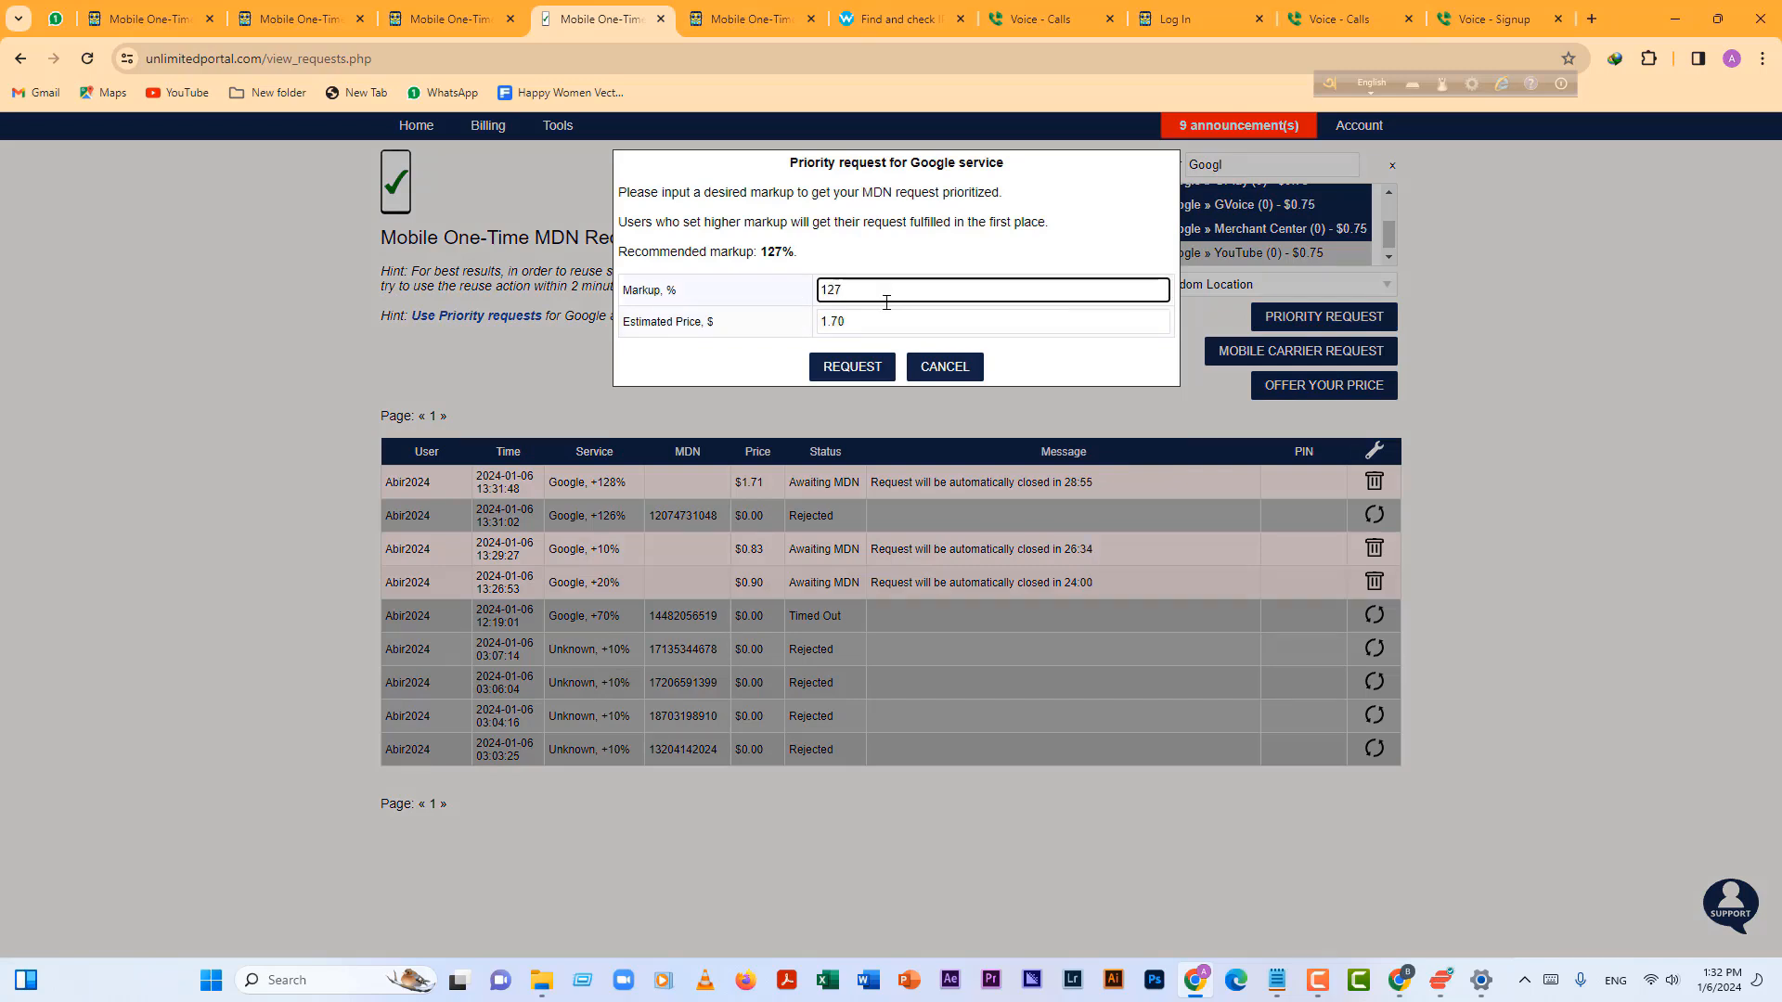
left_click(846, 370)
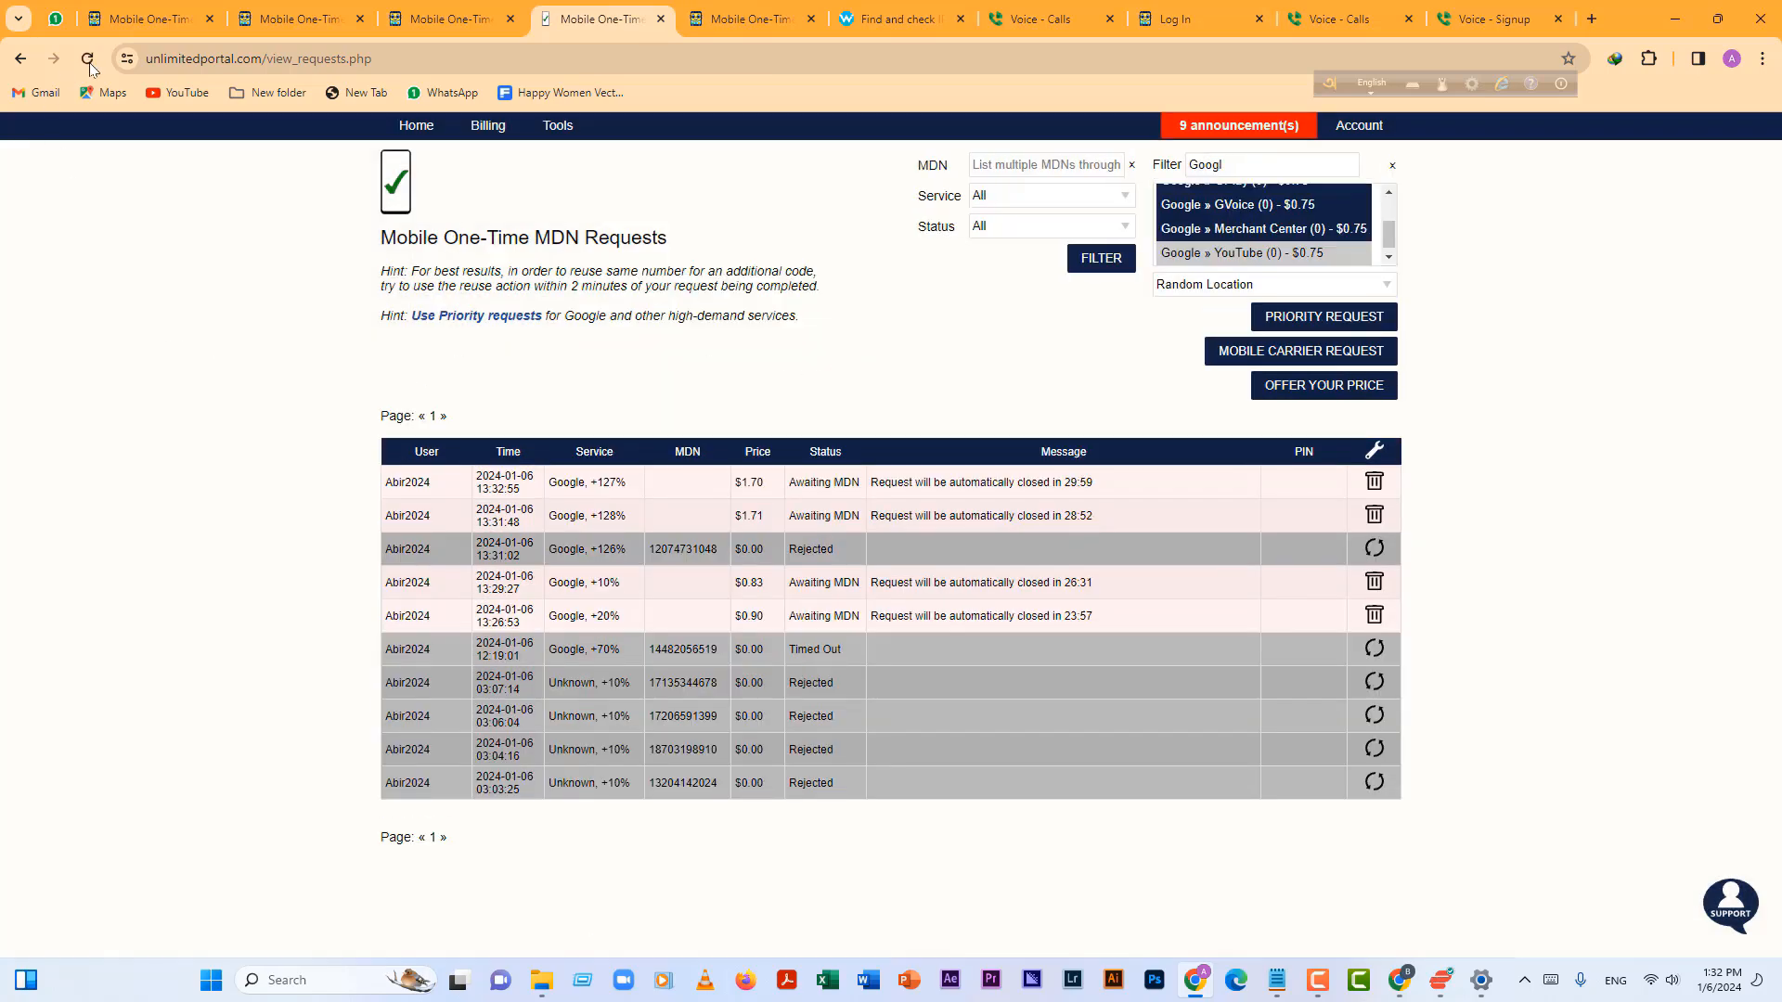
Refresh the list several times, then submit a second 127% Google priority request
left_click(88, 59)
left_click(88, 59)
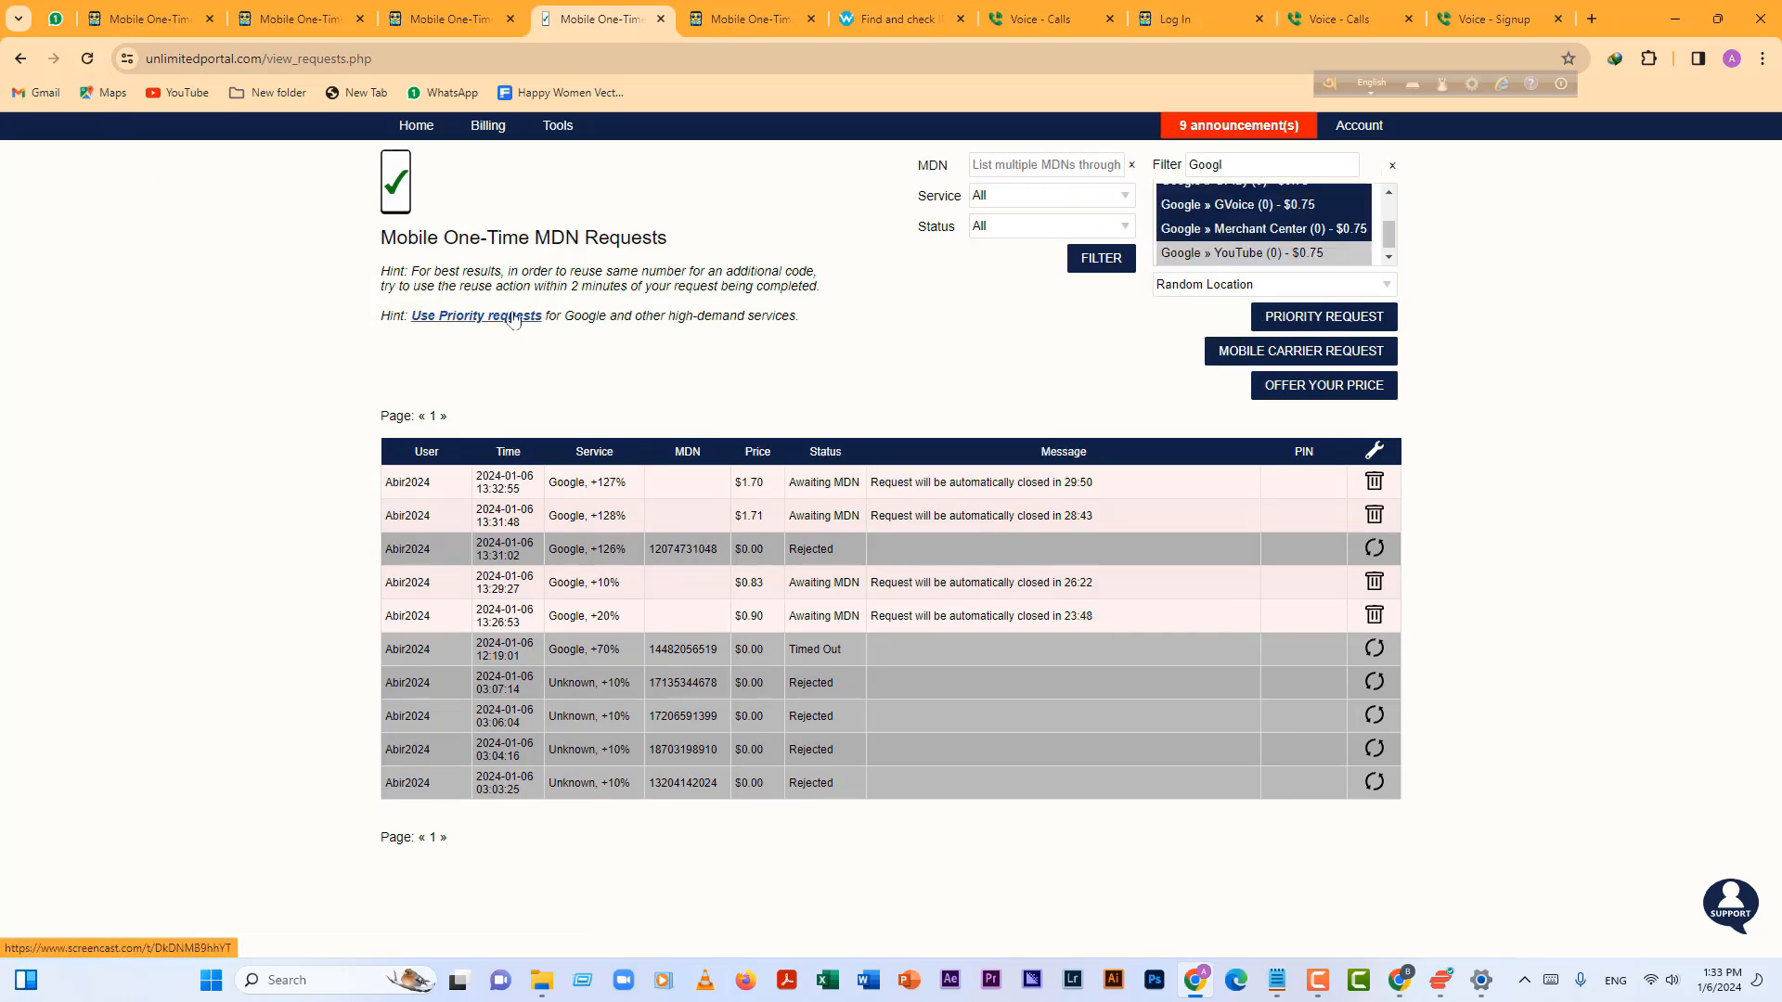
left_click(87, 59)
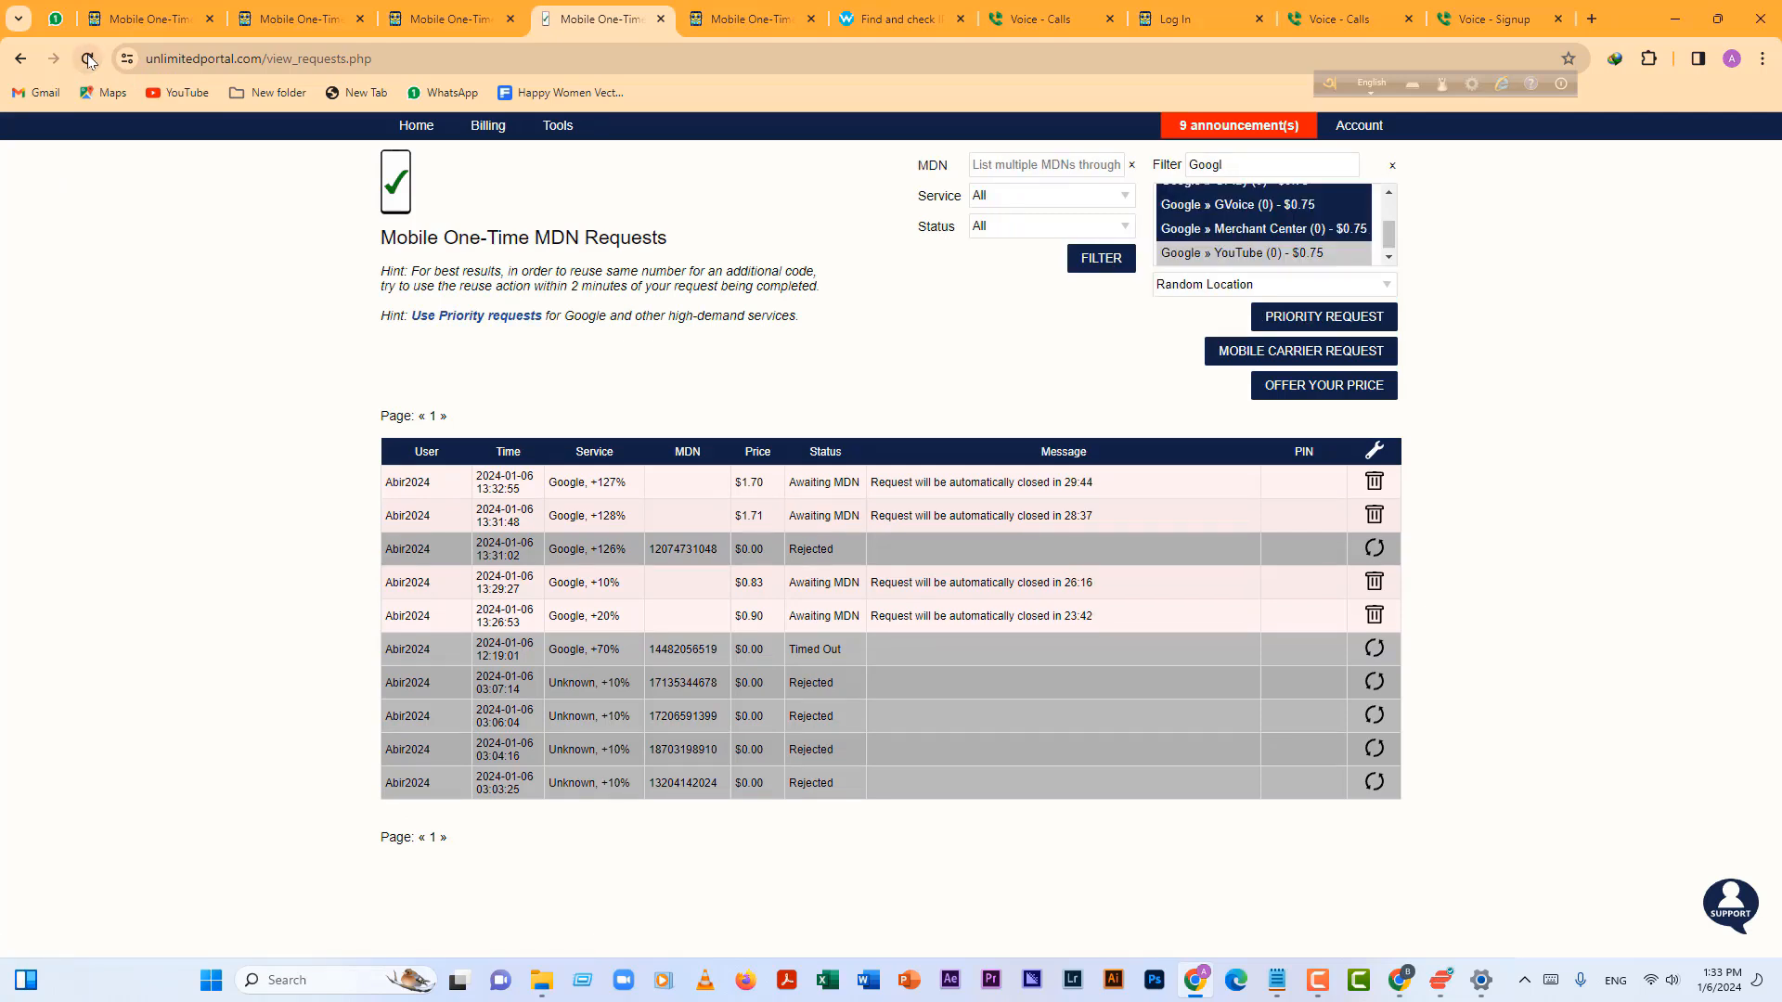
left_click(89, 60)
left_click_drag(1332, 83, 1375, 4)
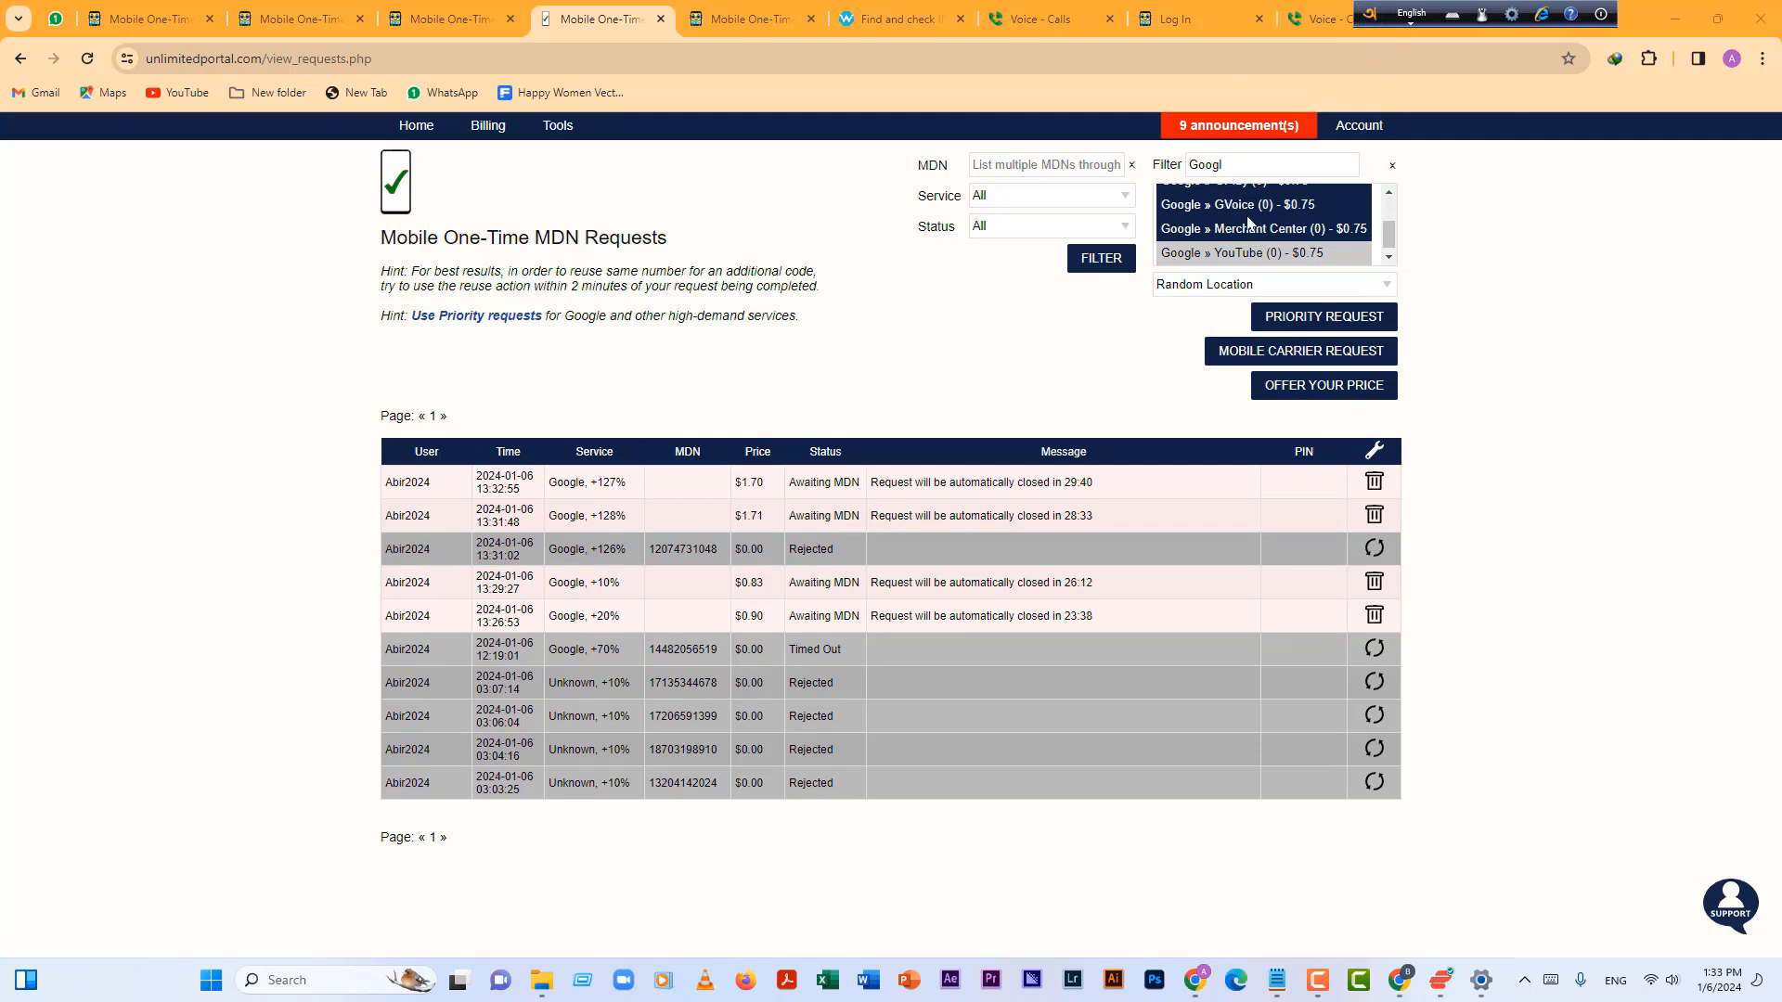
left_click(1329, 327)
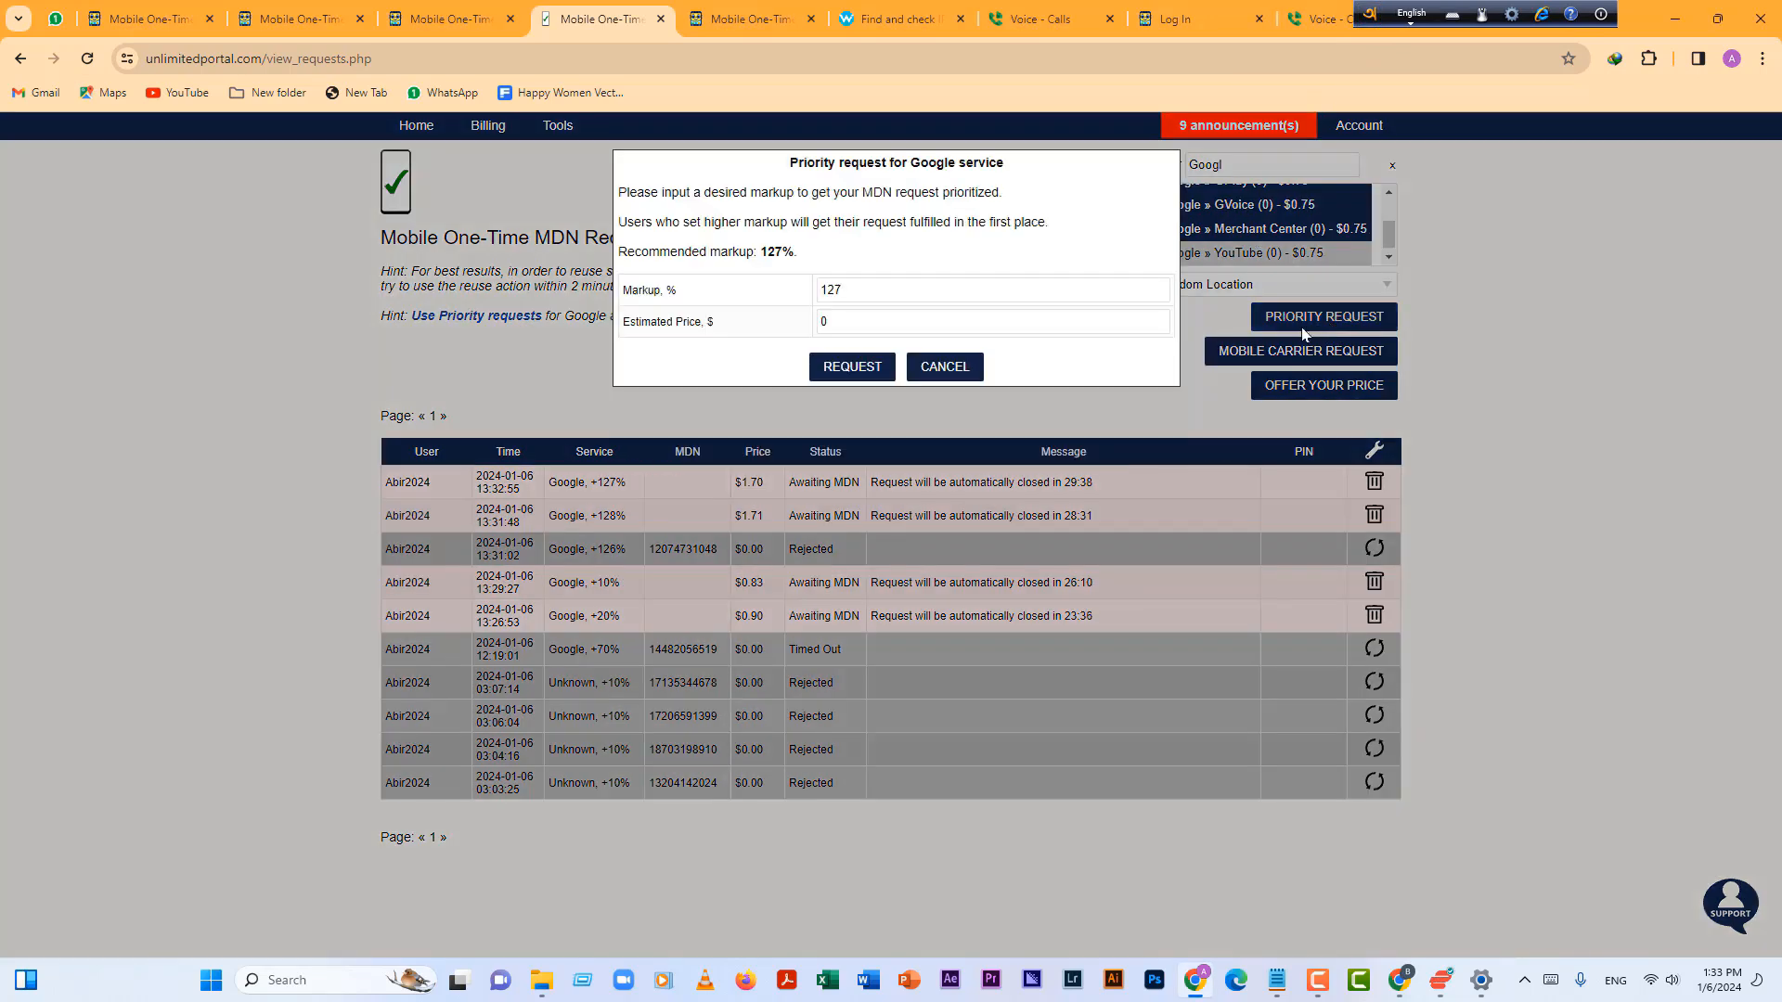
left_click(844, 363)
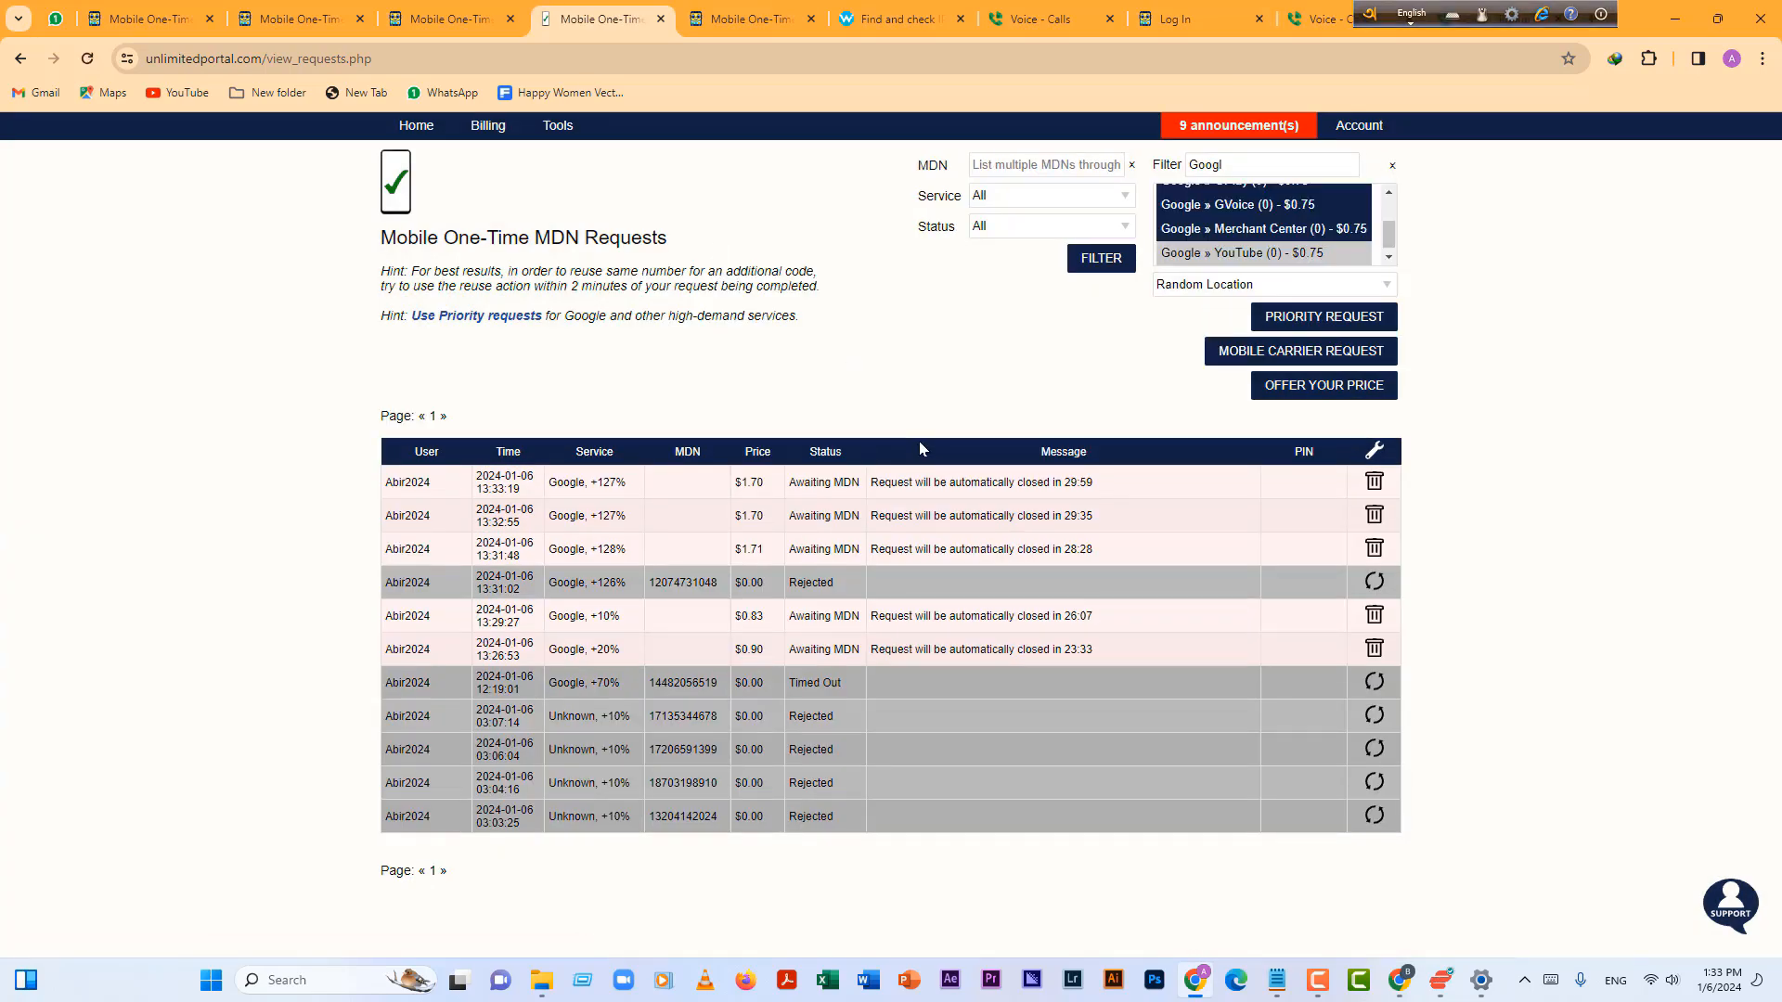
left_click(775, 7)
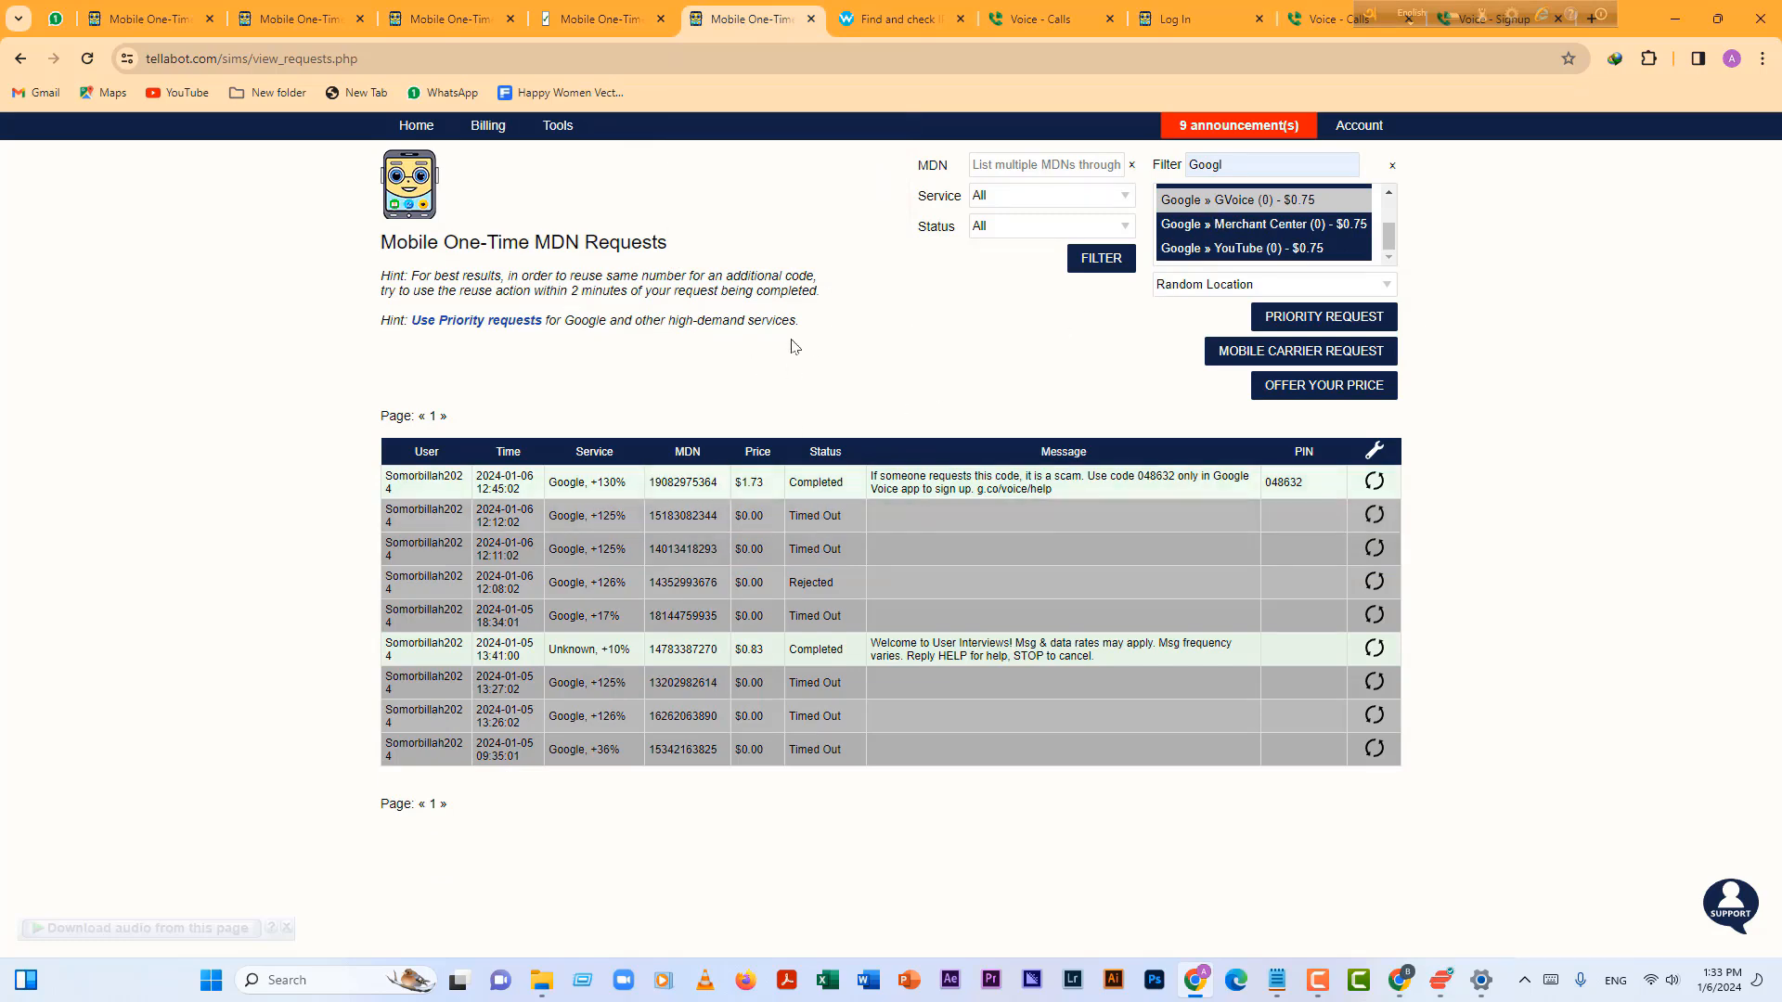
Try a Google priority request at 134% markup ($1.75); it's refused for exceeding the balance
left_click(1311, 311)
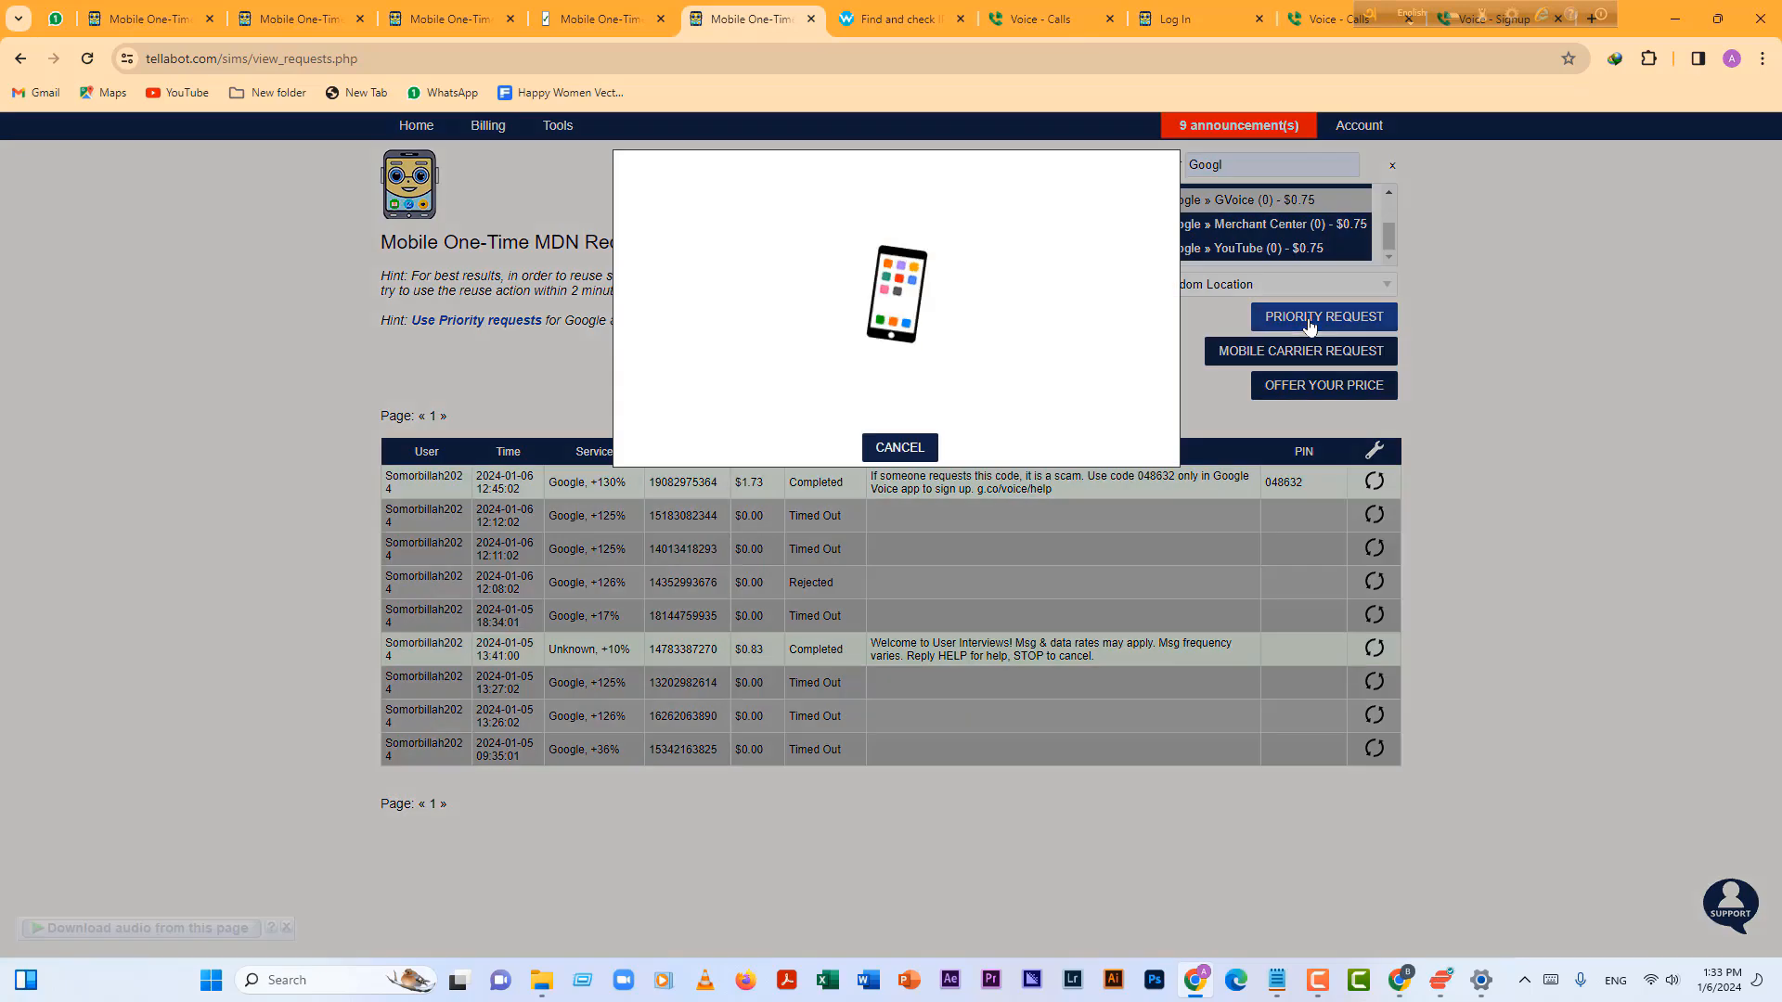
left_click(863, 281)
double_click(825, 288)
type("134")
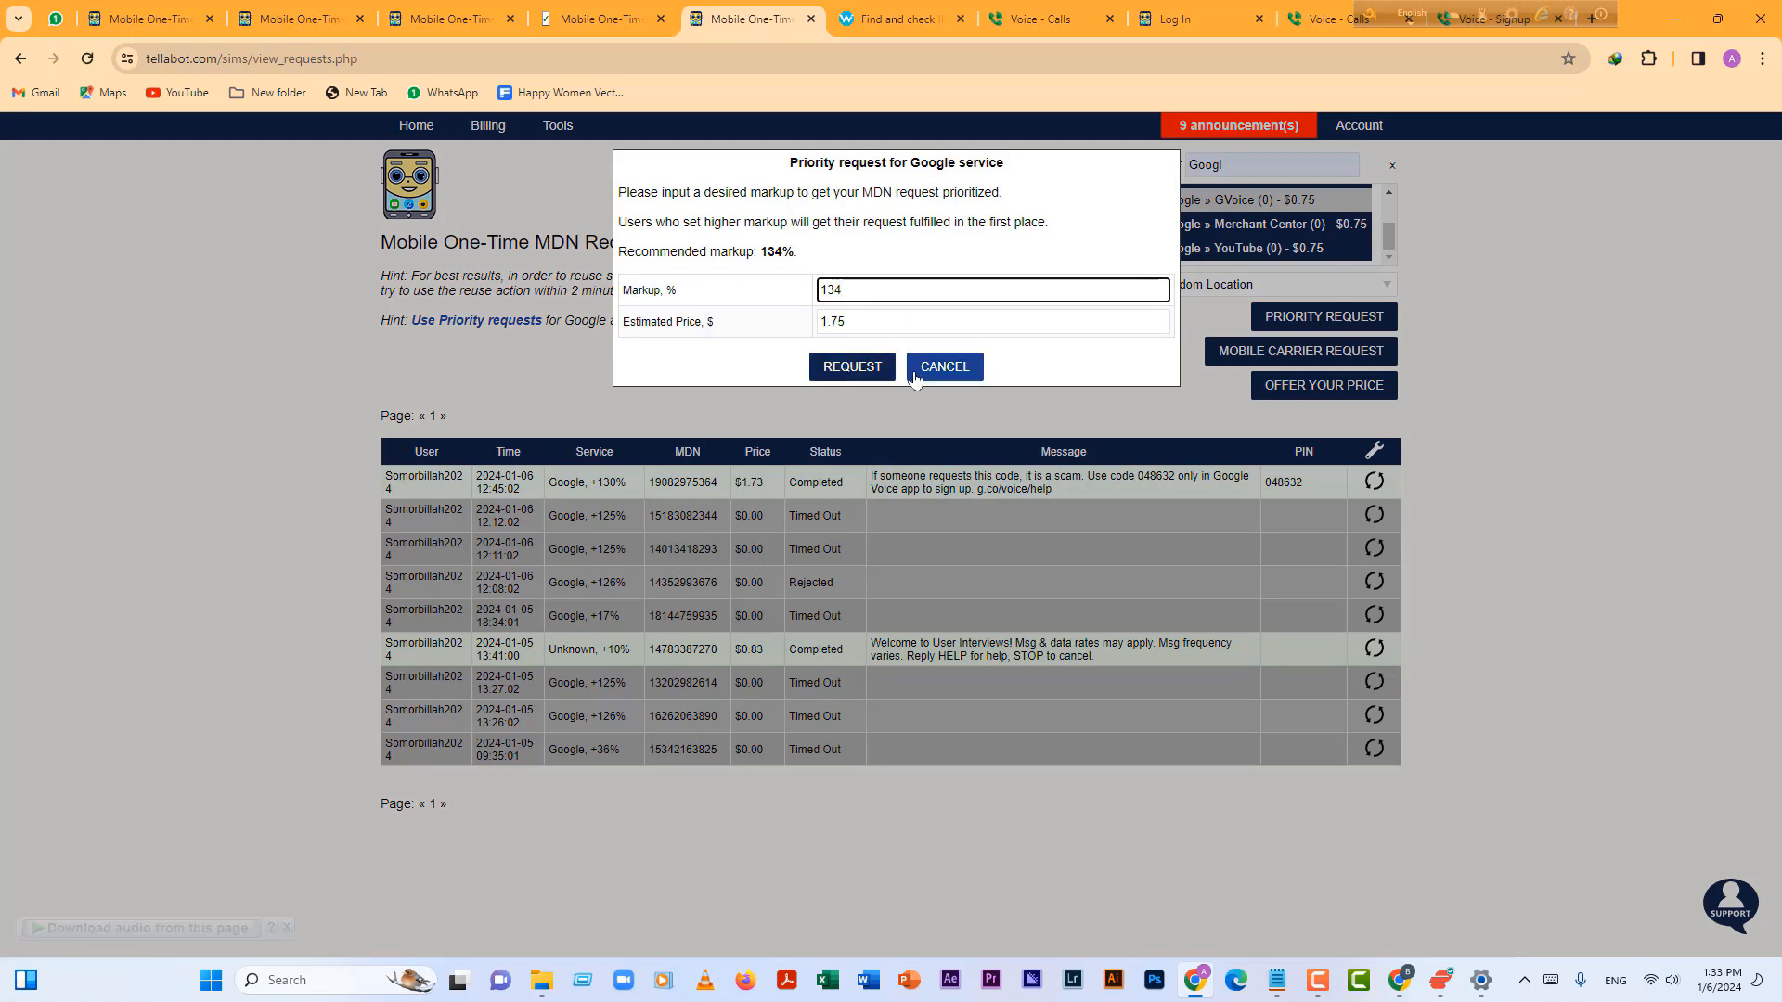
left_click(882, 381)
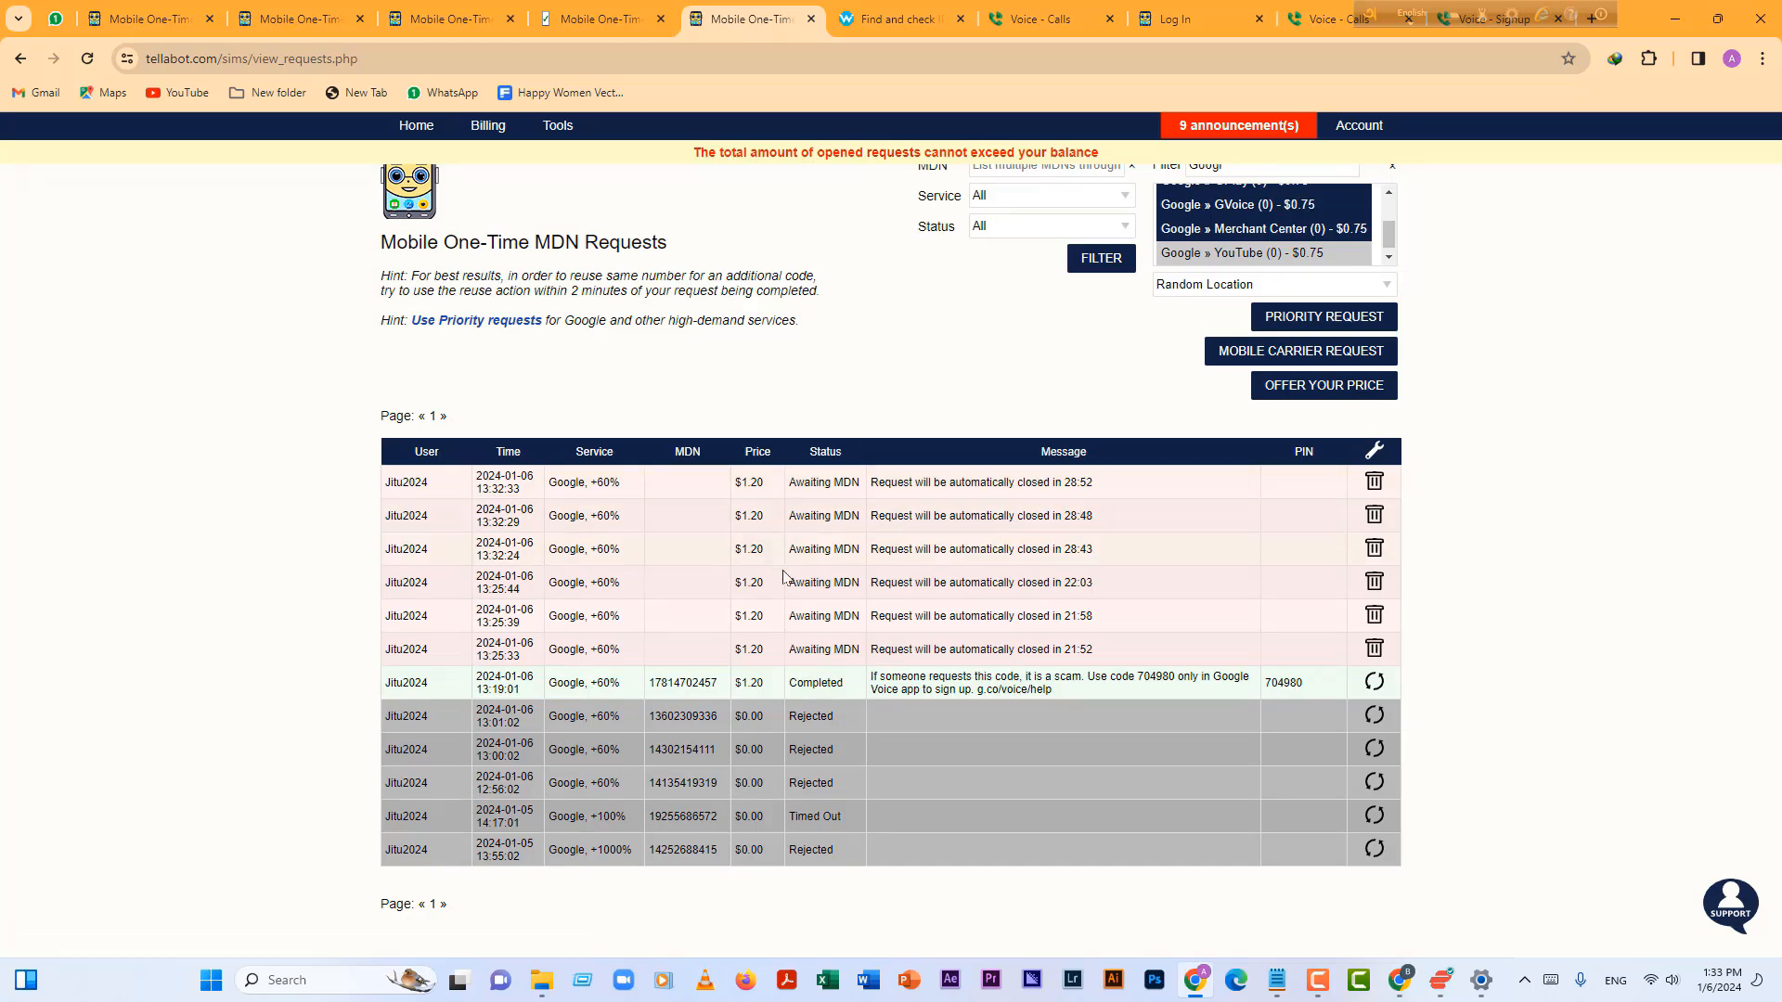
Highlight the completed request and the waiting rows up to the 13:32:24 request
left_click_drag(767, 691, 615, 687)
left_click_drag(971, 650, 573, 551)
left_click_drag(1116, 159, 618, 158)
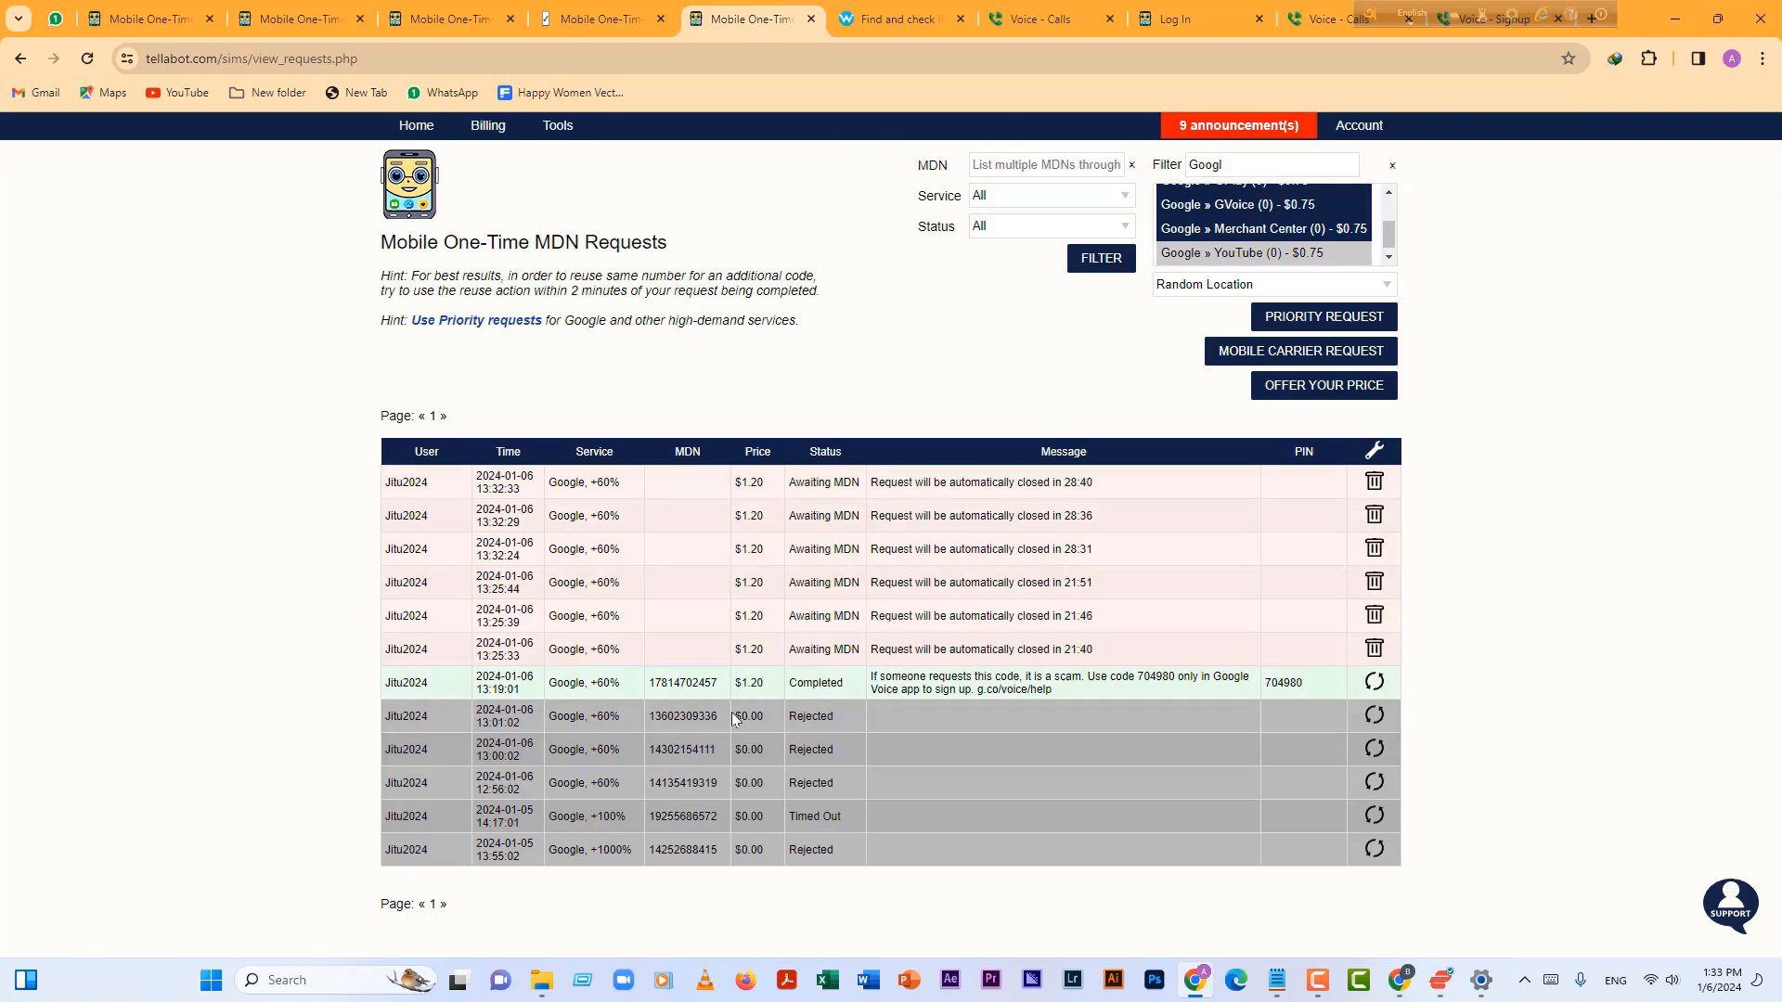
left_click_drag(723, 646, 707, 459)
left_click(986, 331)
Refresh Tellabot's requests, copy the top Google request's new Reserved number without its leading 1, and switch to Google Voice
left_click(601, 18)
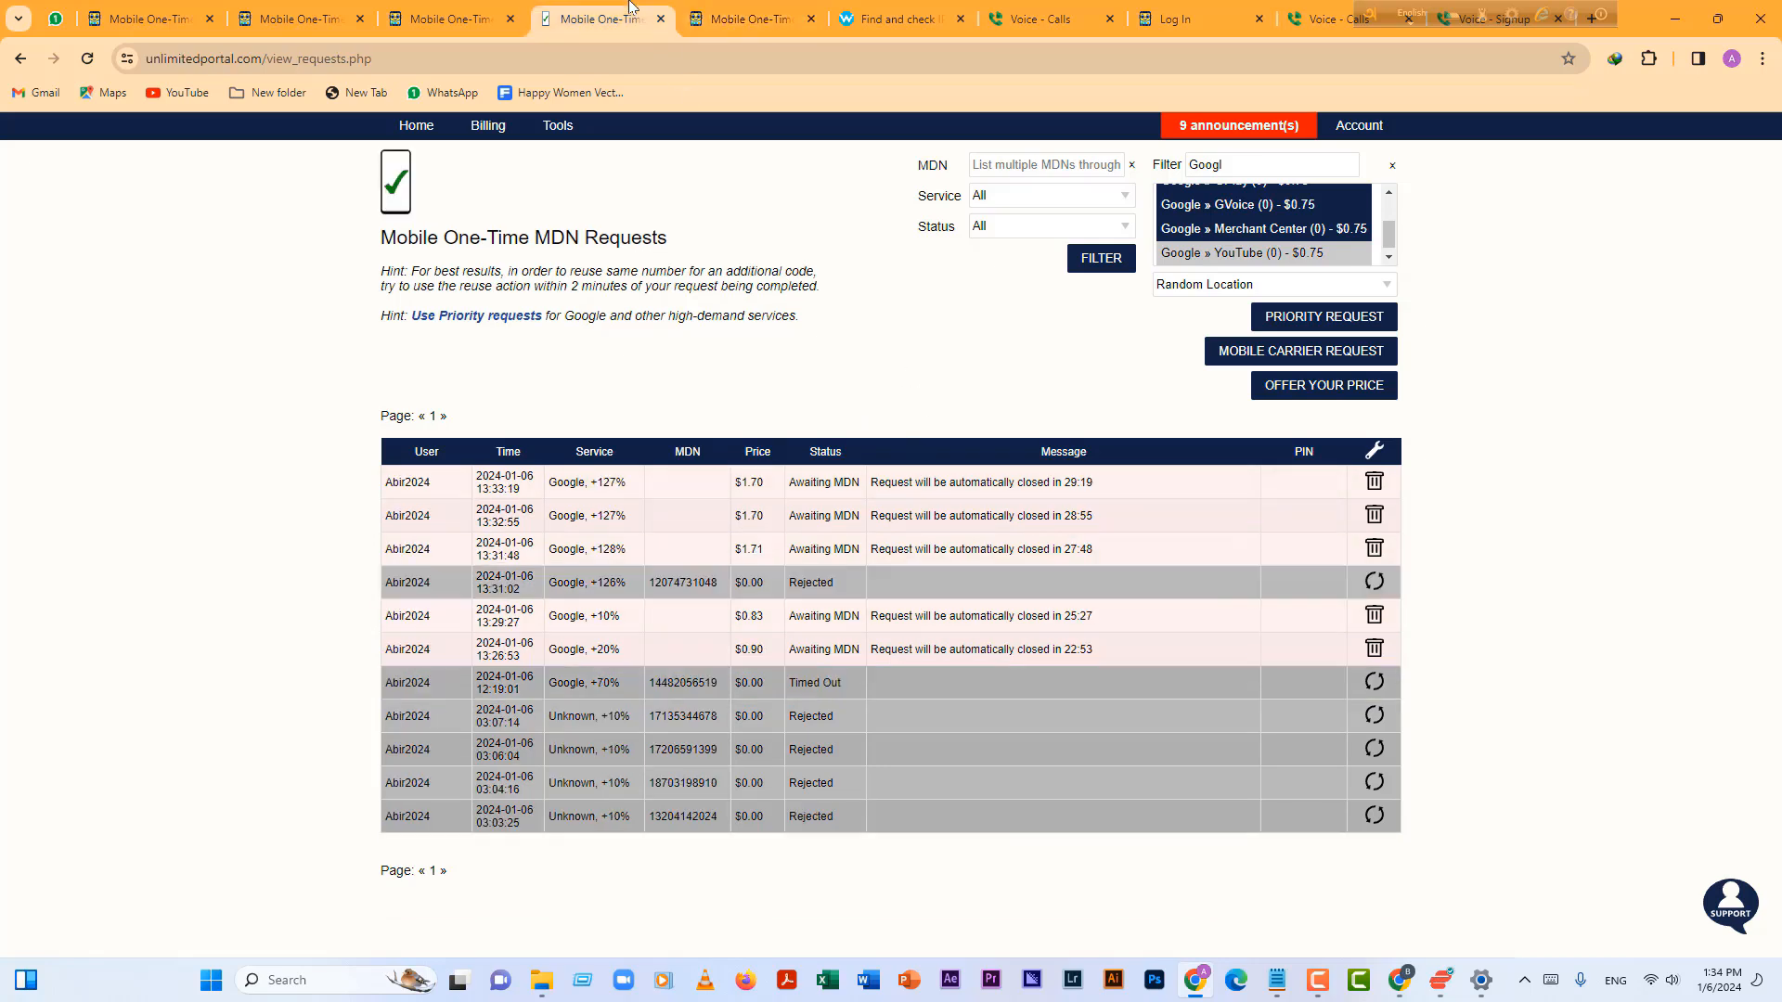
left_click(87, 58)
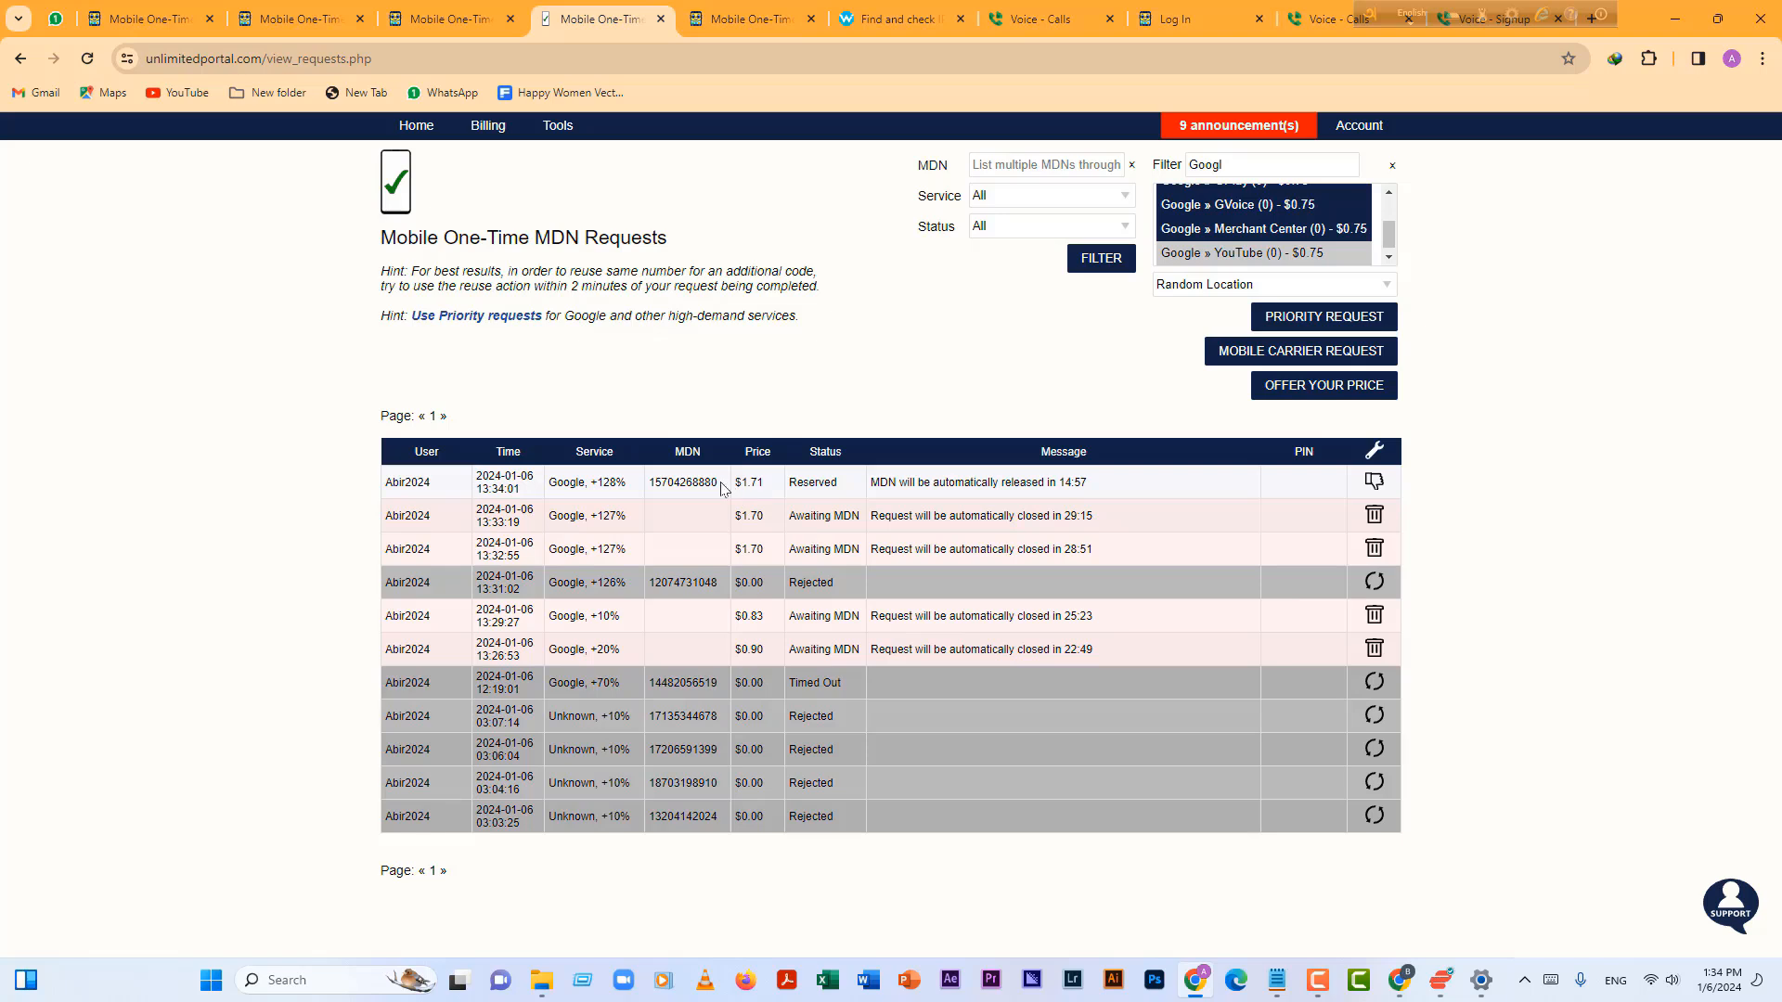
left_click_drag(717, 482, 656, 483)
right_click(652, 483)
left_click(710, 501)
left_click(1331, 14)
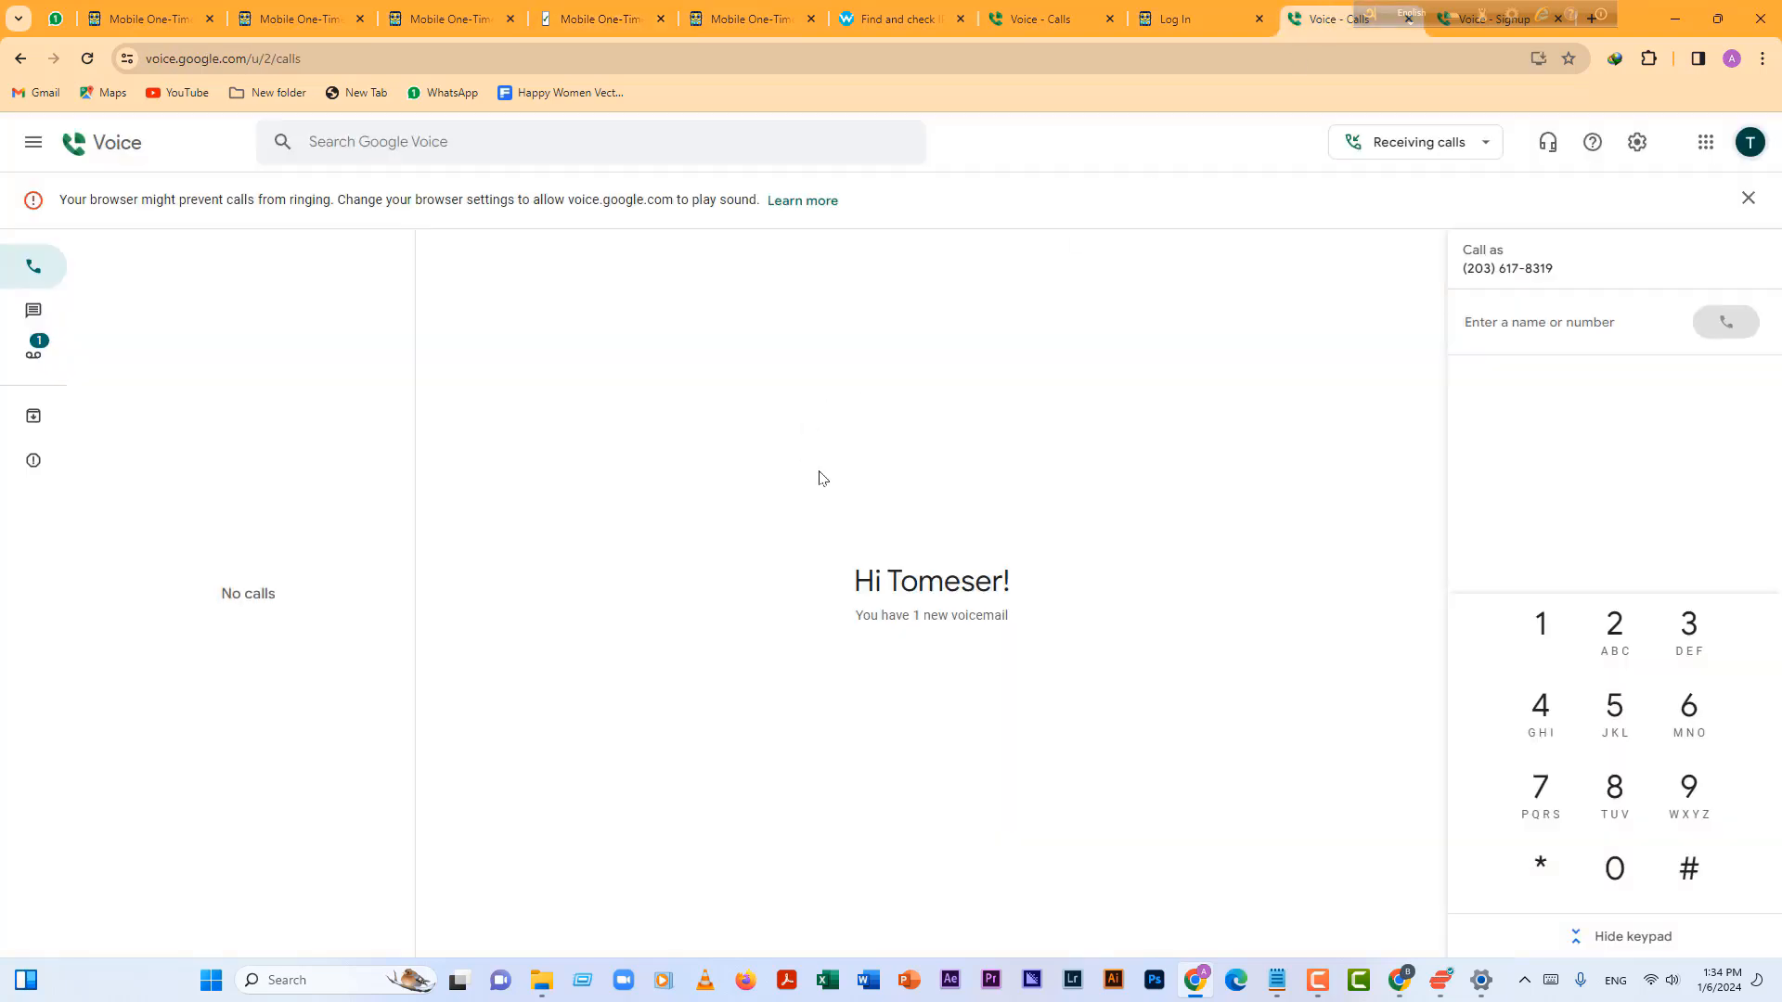
Replace the old number in Google Voice's link field with the new reserved number and send the code
left_click_drag(1385, 8, 1478, 114)
left_click(1464, 9)
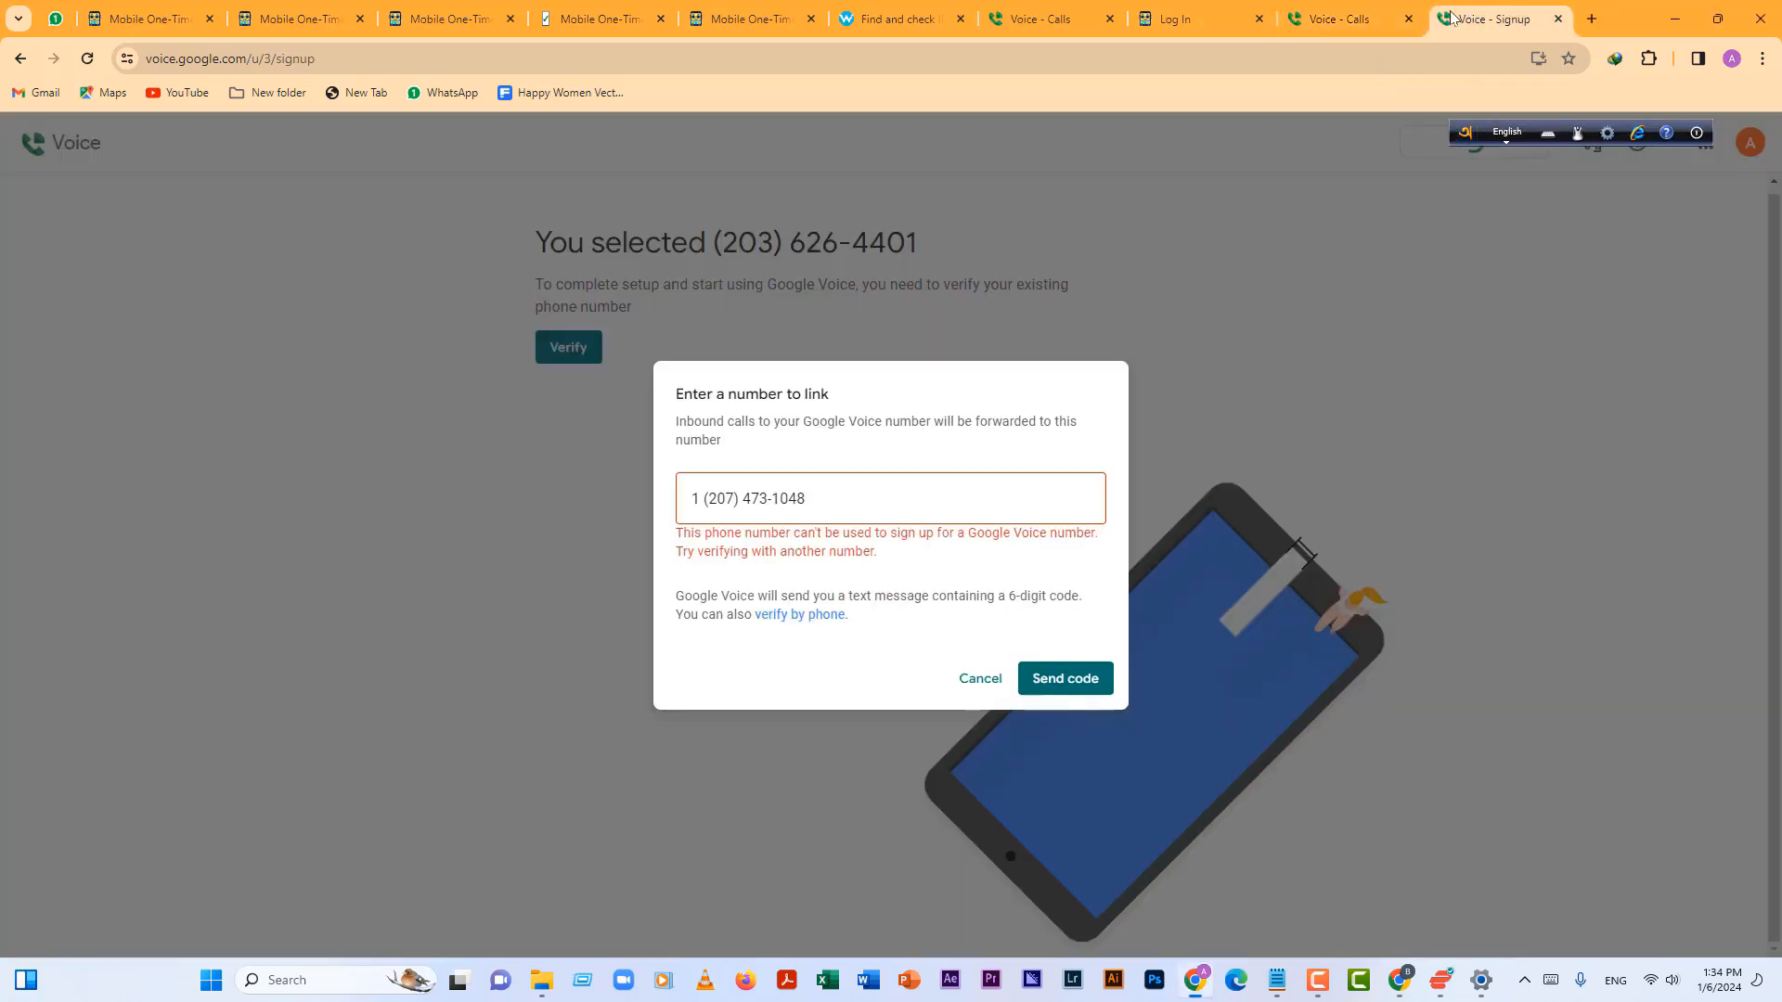
left_click_drag(804, 489, 681, 490)
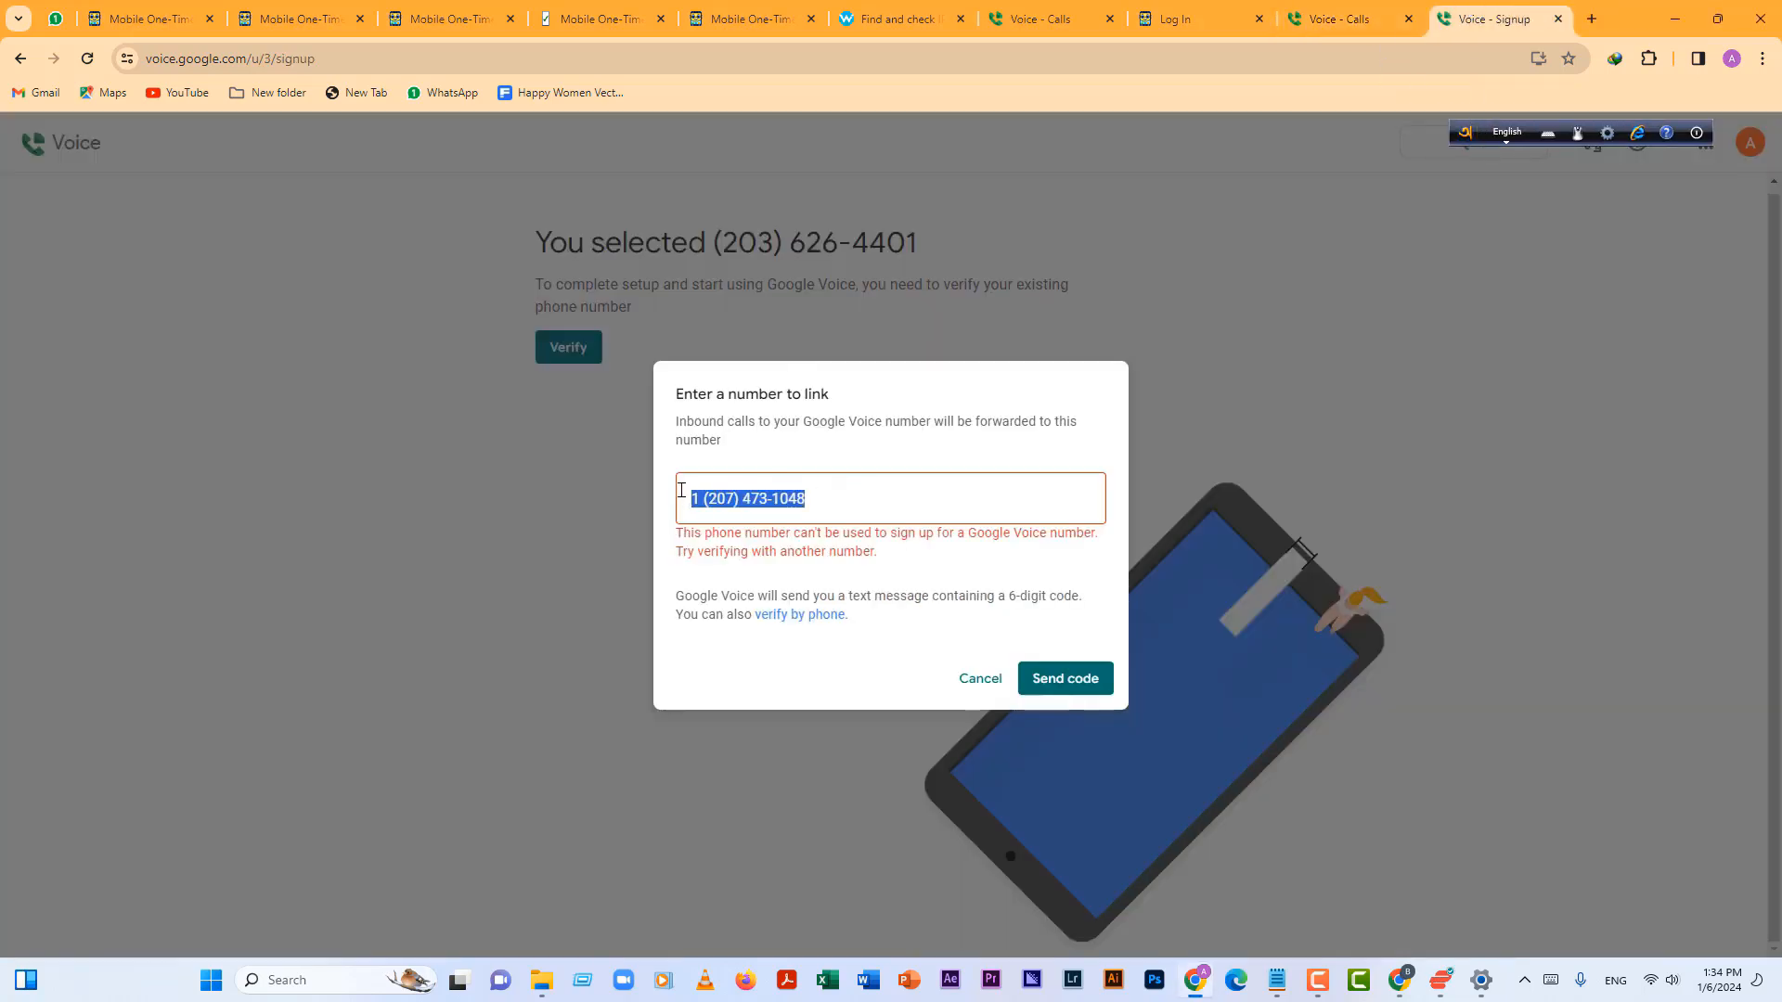
key("ctrl+v")
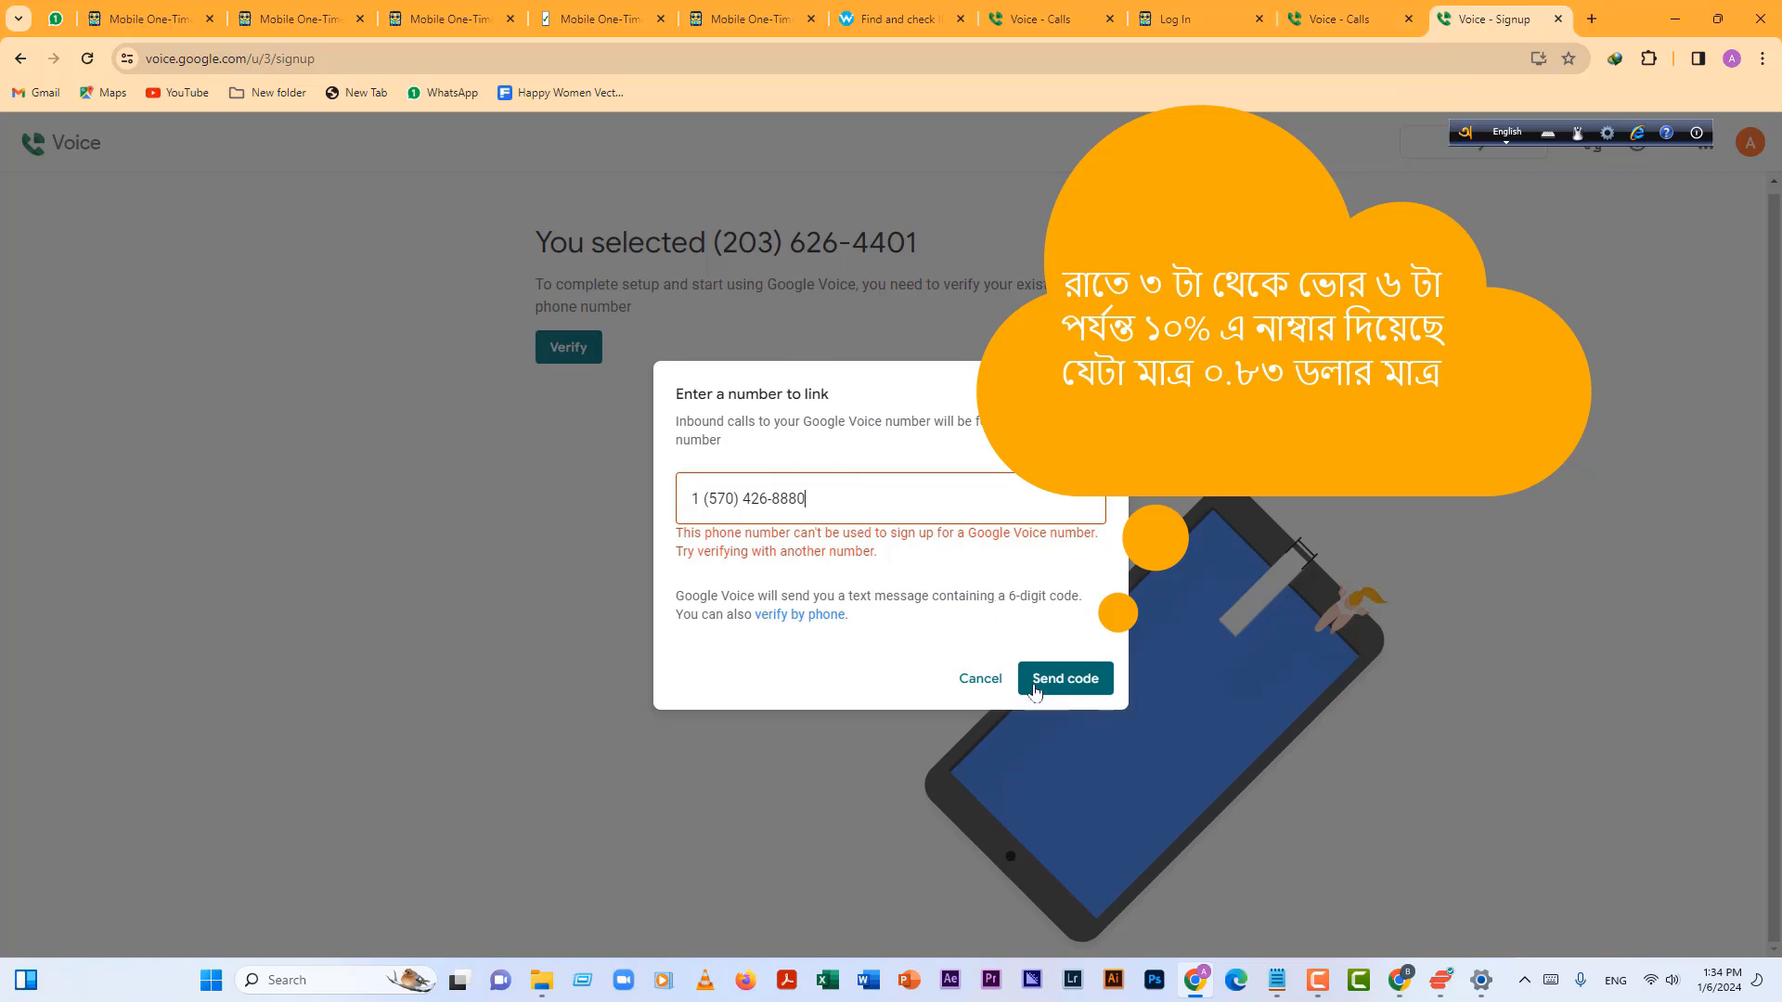
left_click(1058, 678)
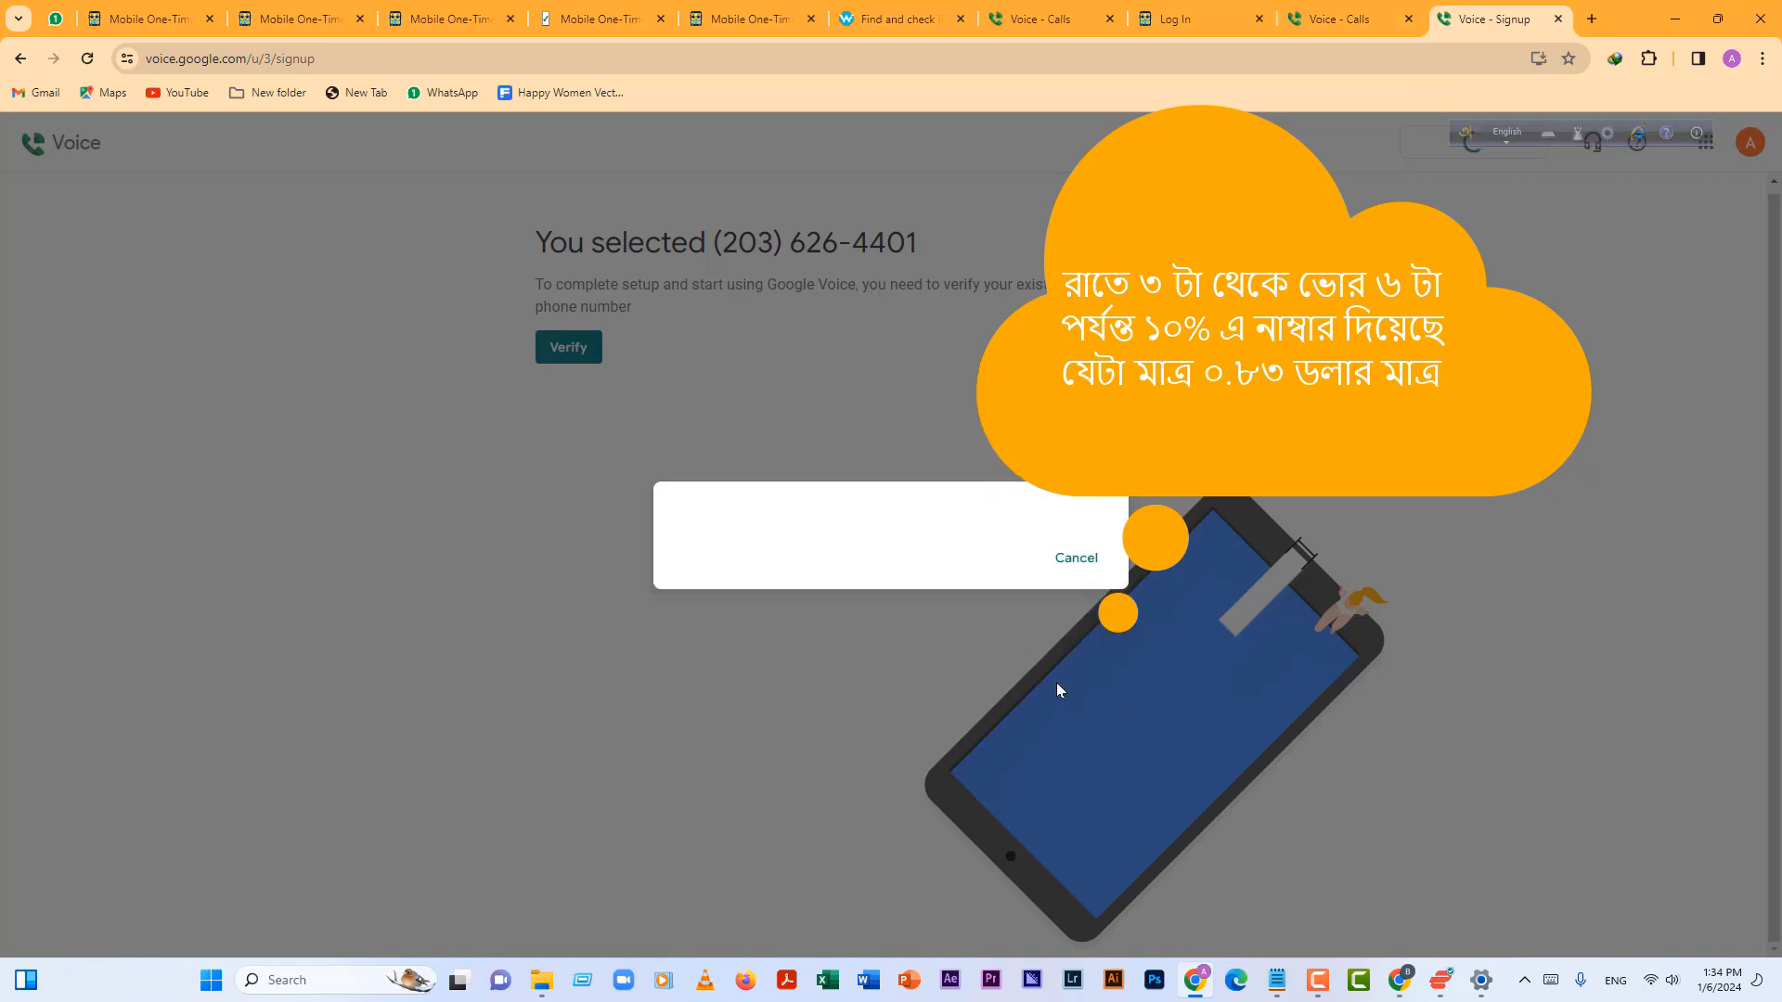
Refresh Tellabot's requests until the text code arrives, then return to the Voice code prompt
left_click(603, 16)
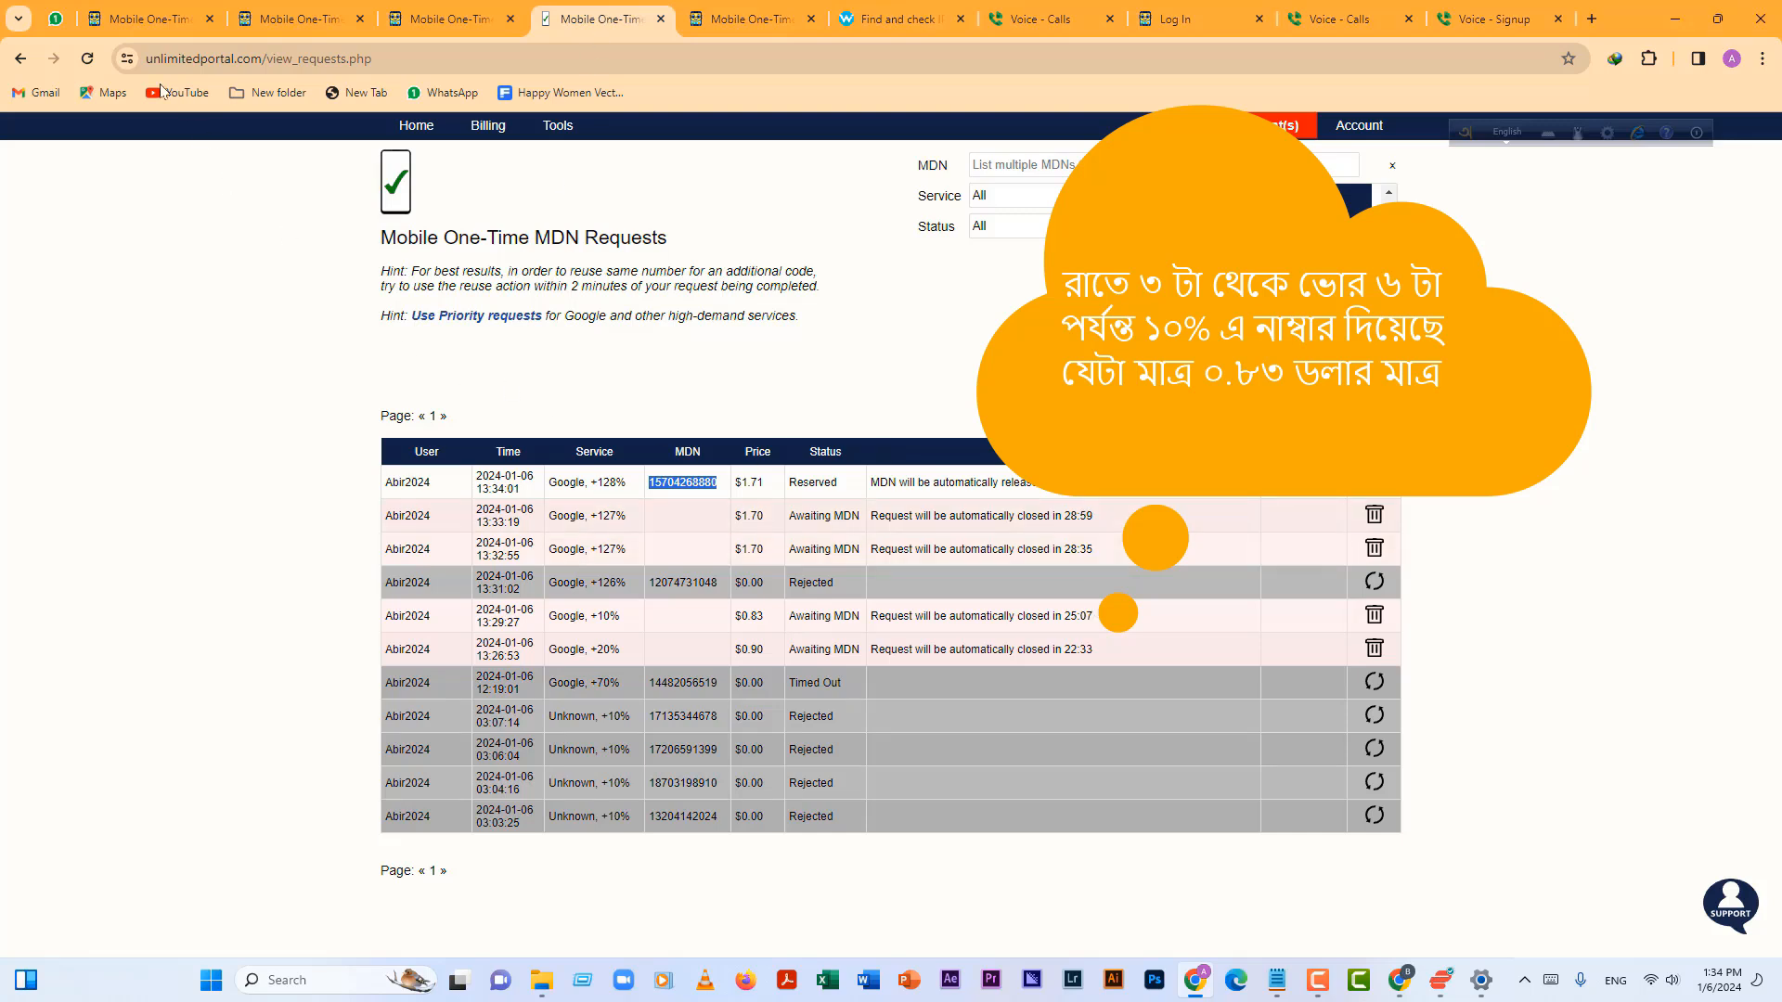
left_click(87, 59)
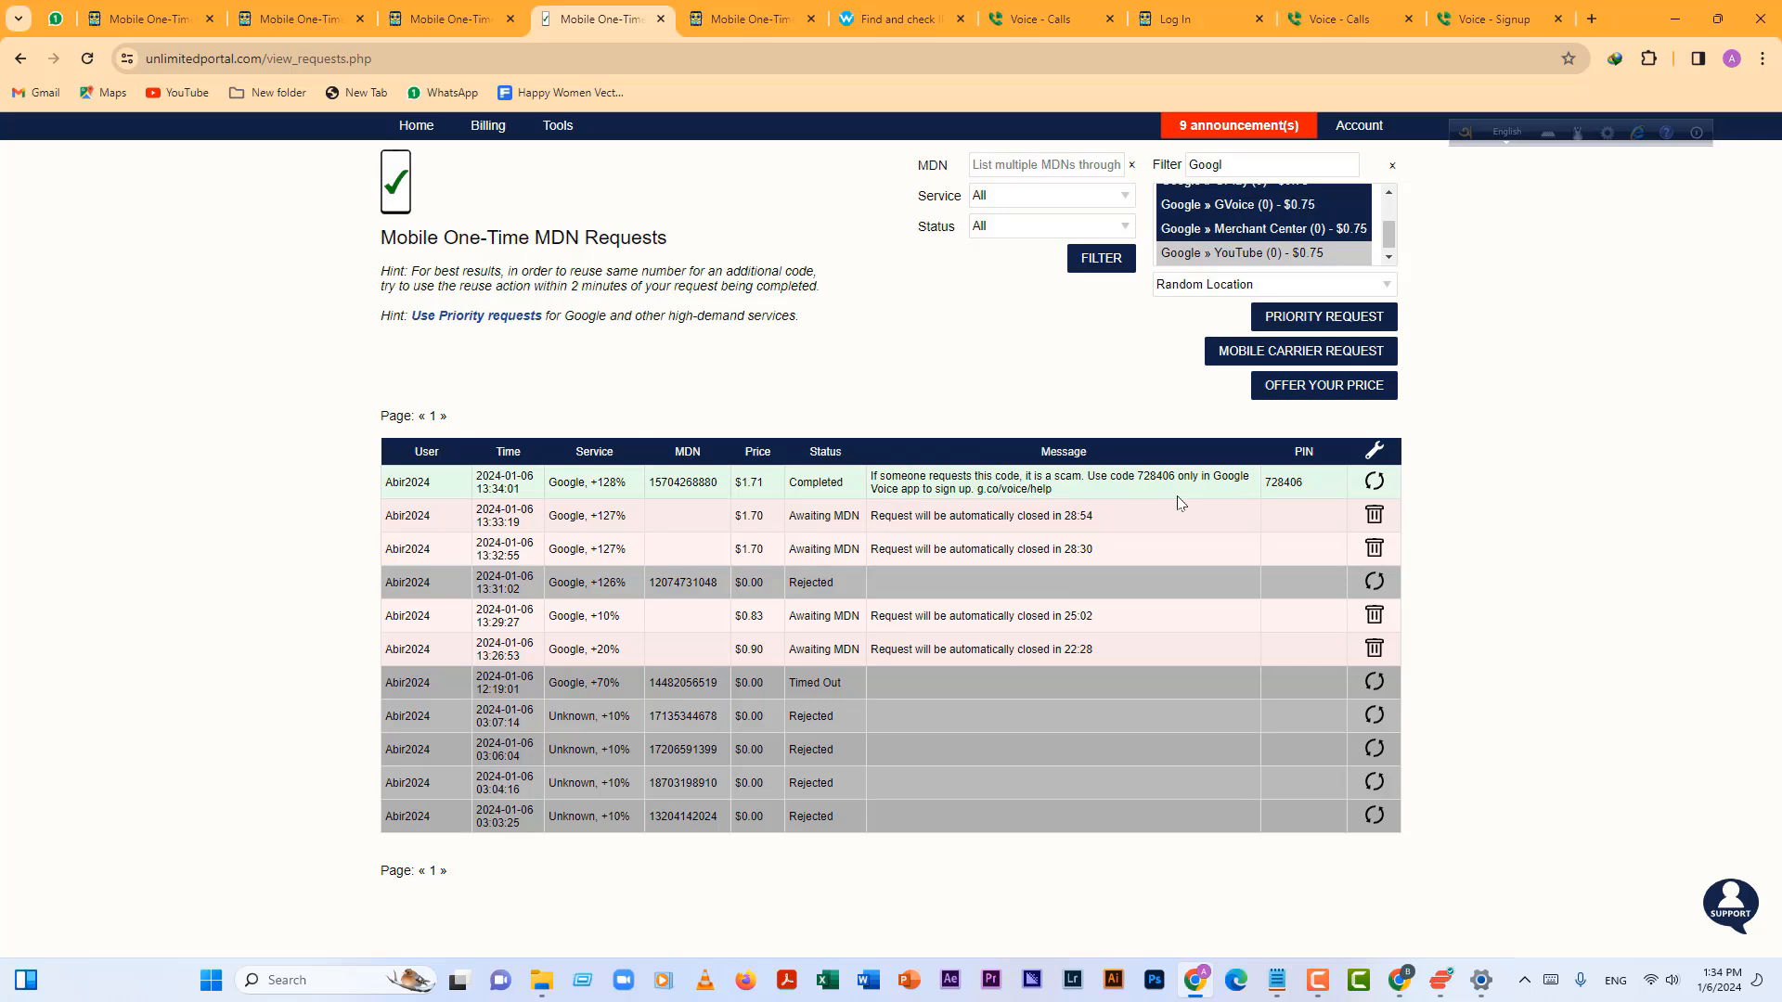
left_click(1487, 7)
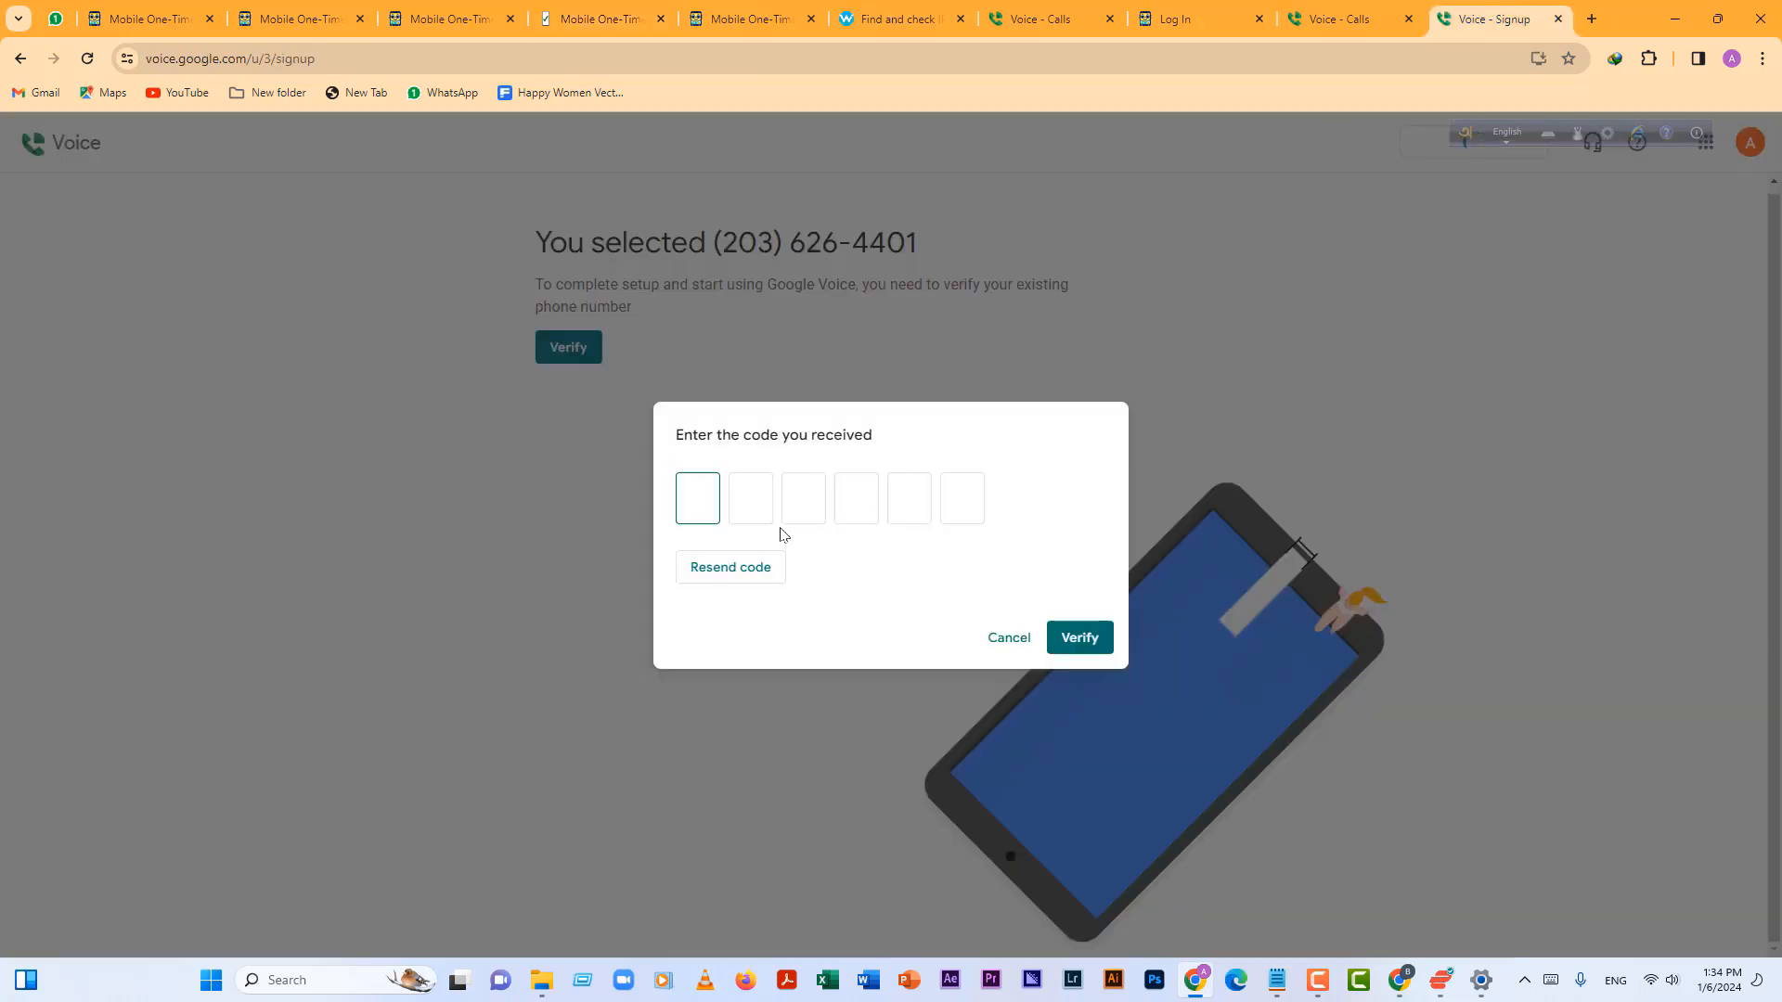
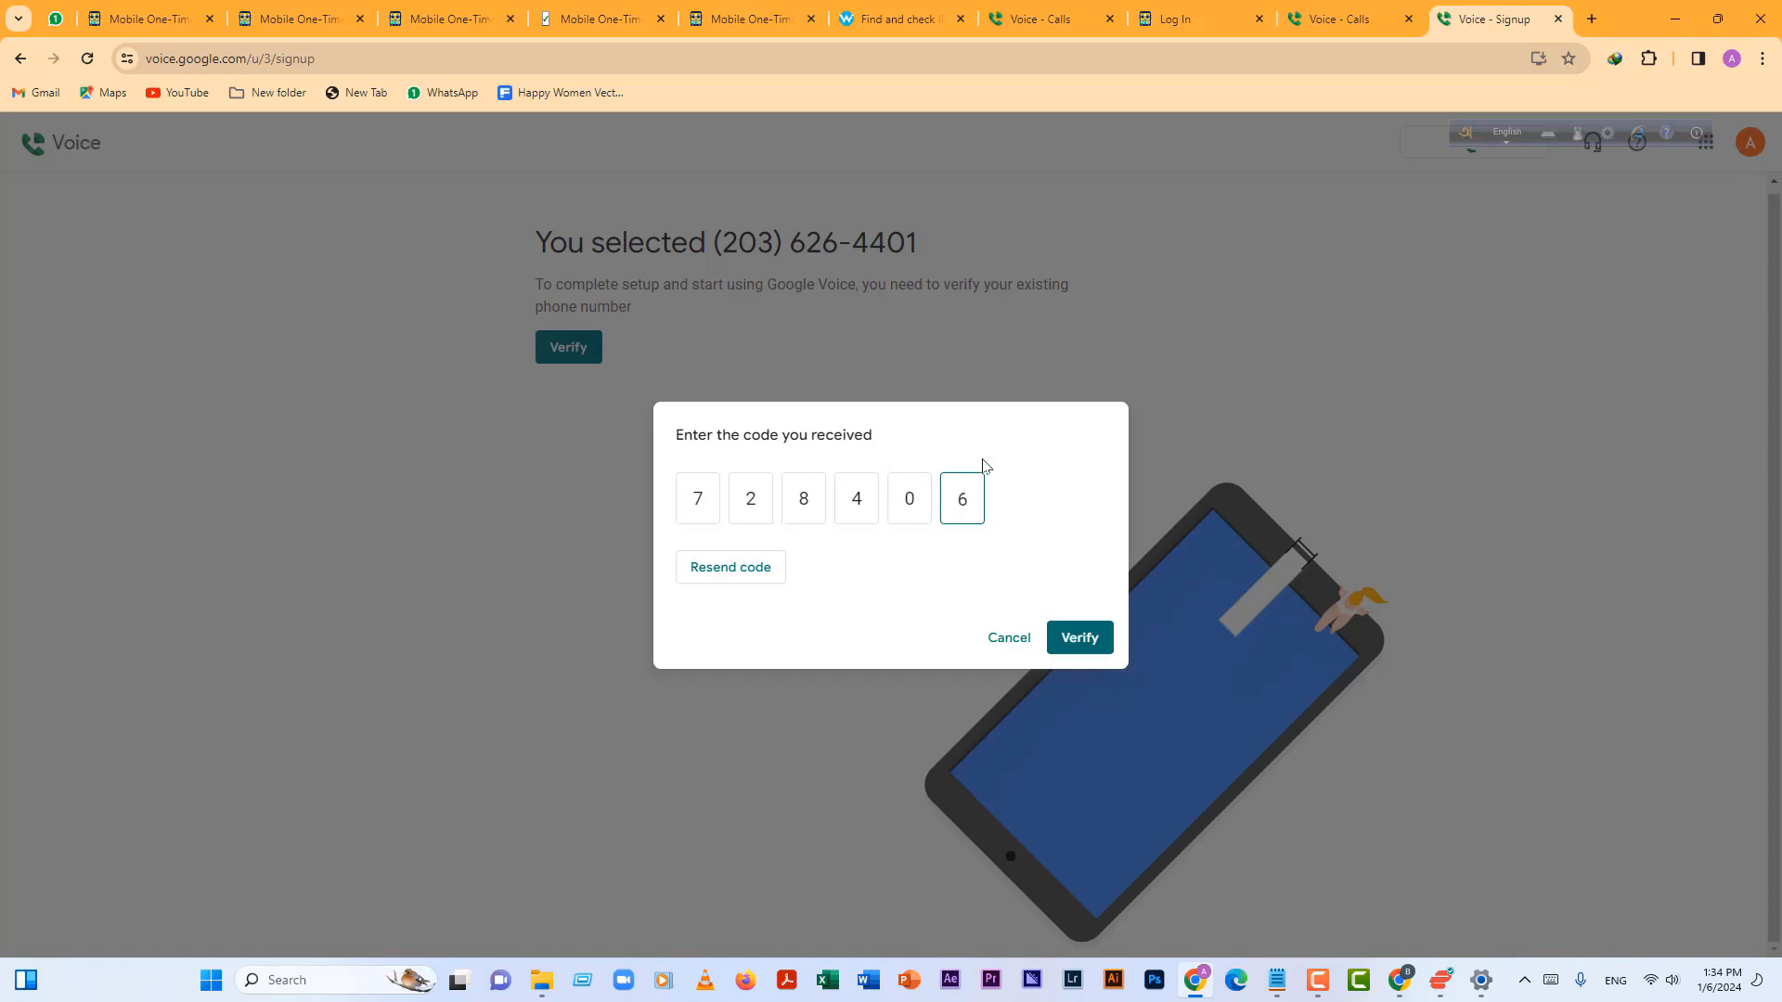
Enter the received verification code and finish linking the number to open the Voice calls page
left_click(990, 467)
left_click(1059, 640)
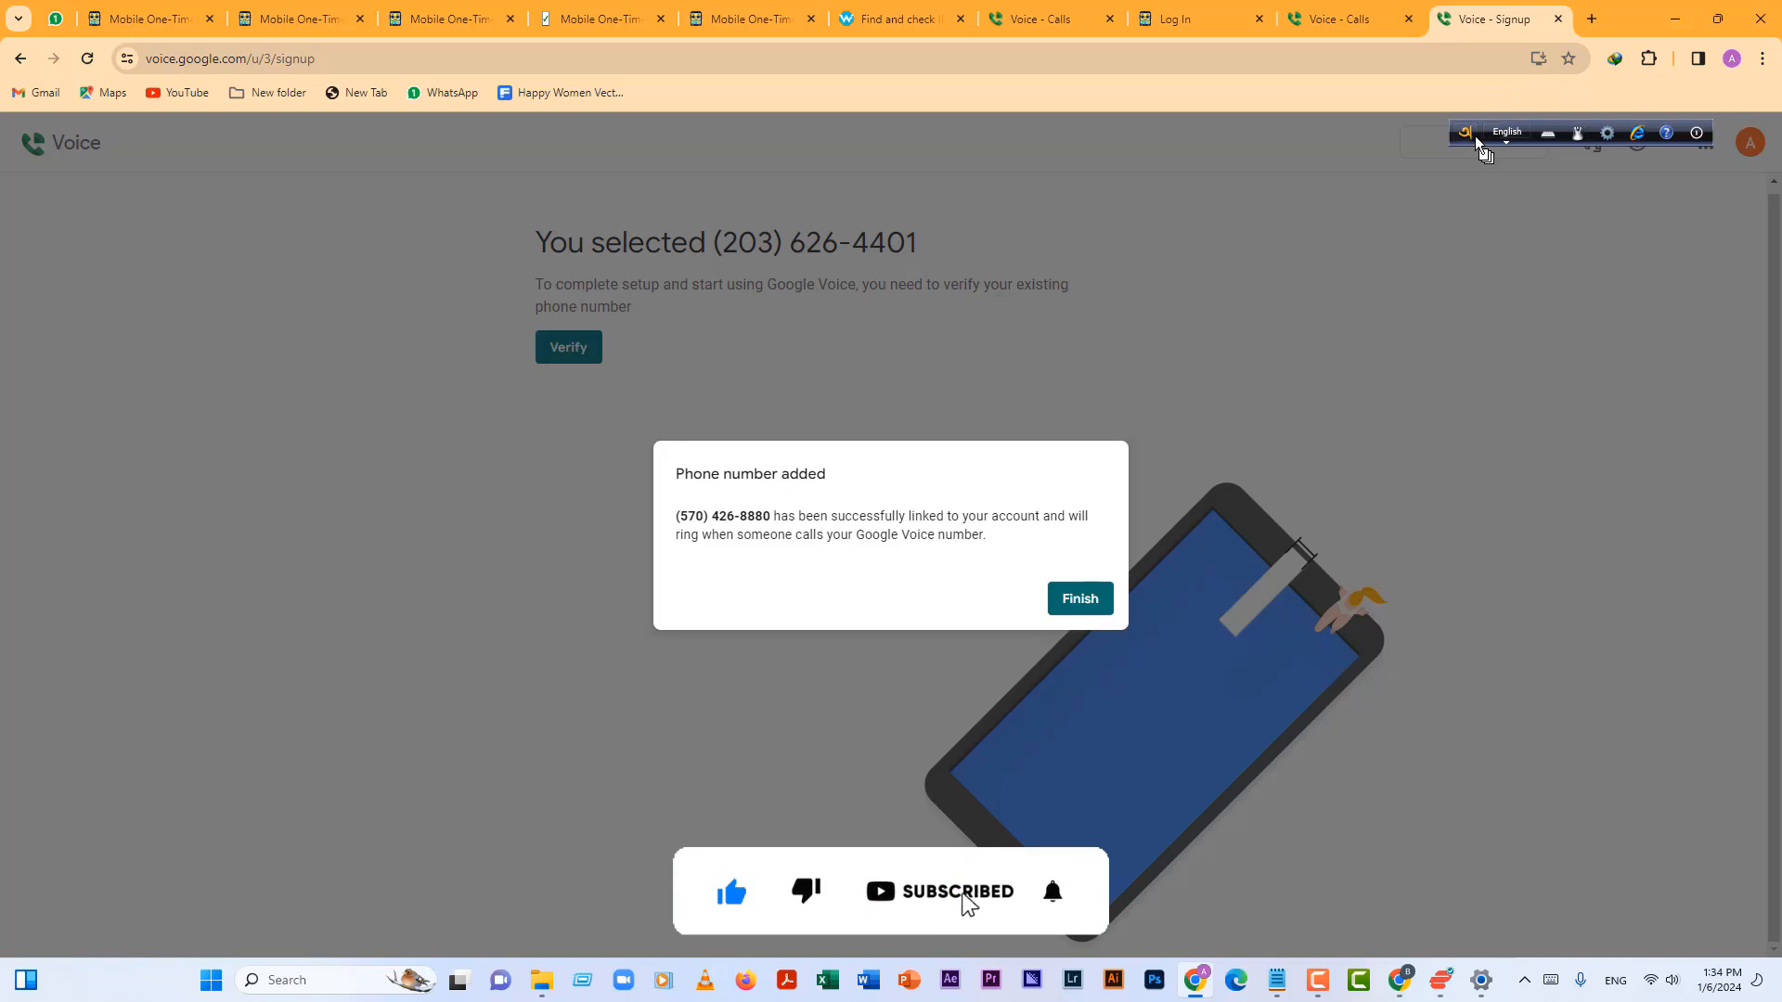
left_click(1093, 602)
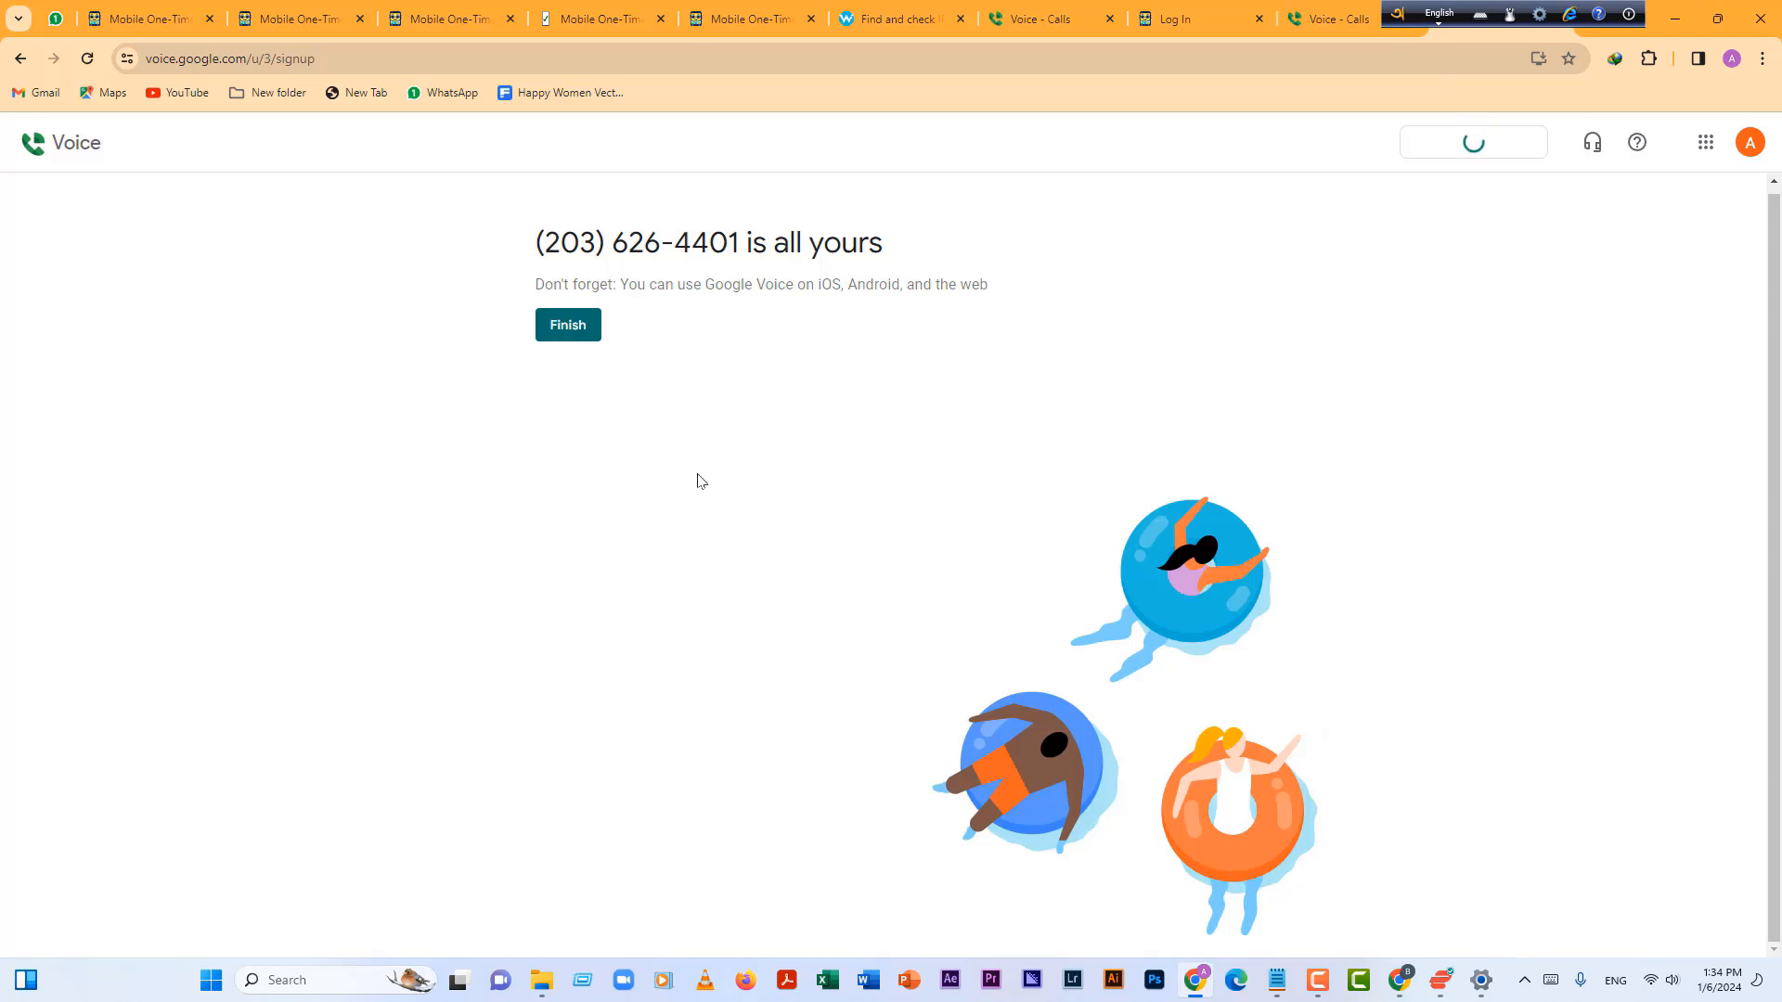
left_click(567, 330)
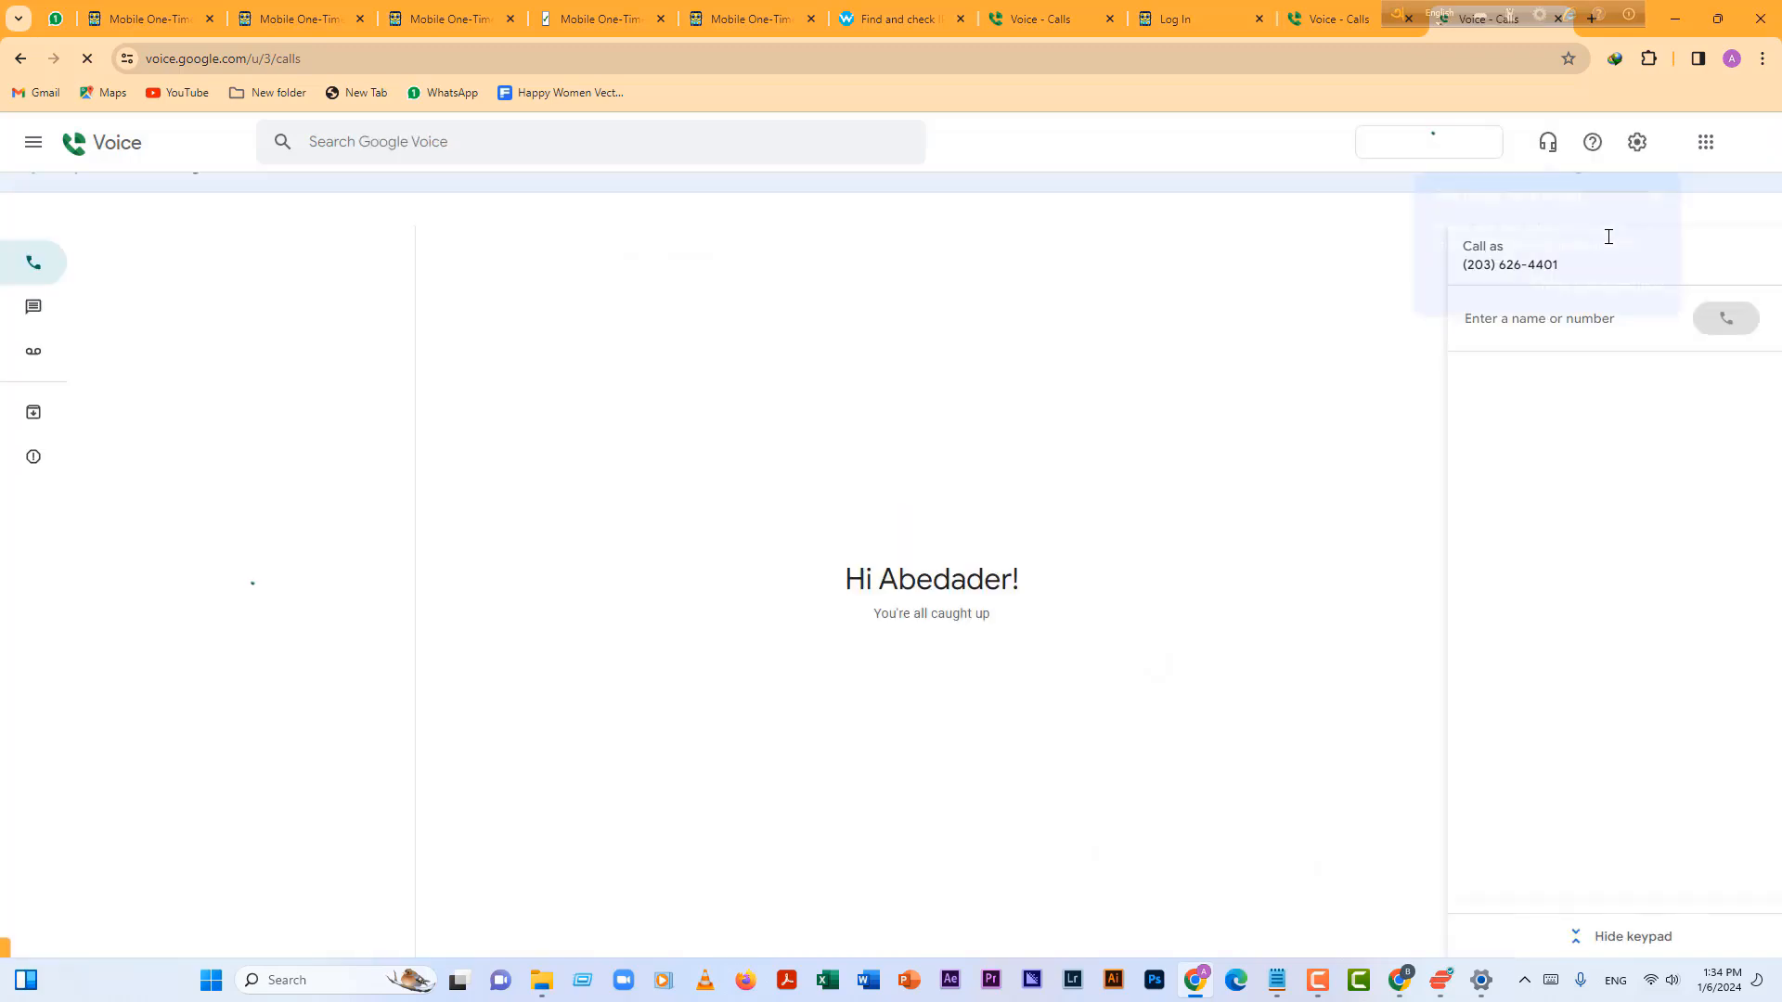
Close the 'Get ready for the call' prompt and review the new 203-area calling number and voicemail notice
left_click(1655, 192)
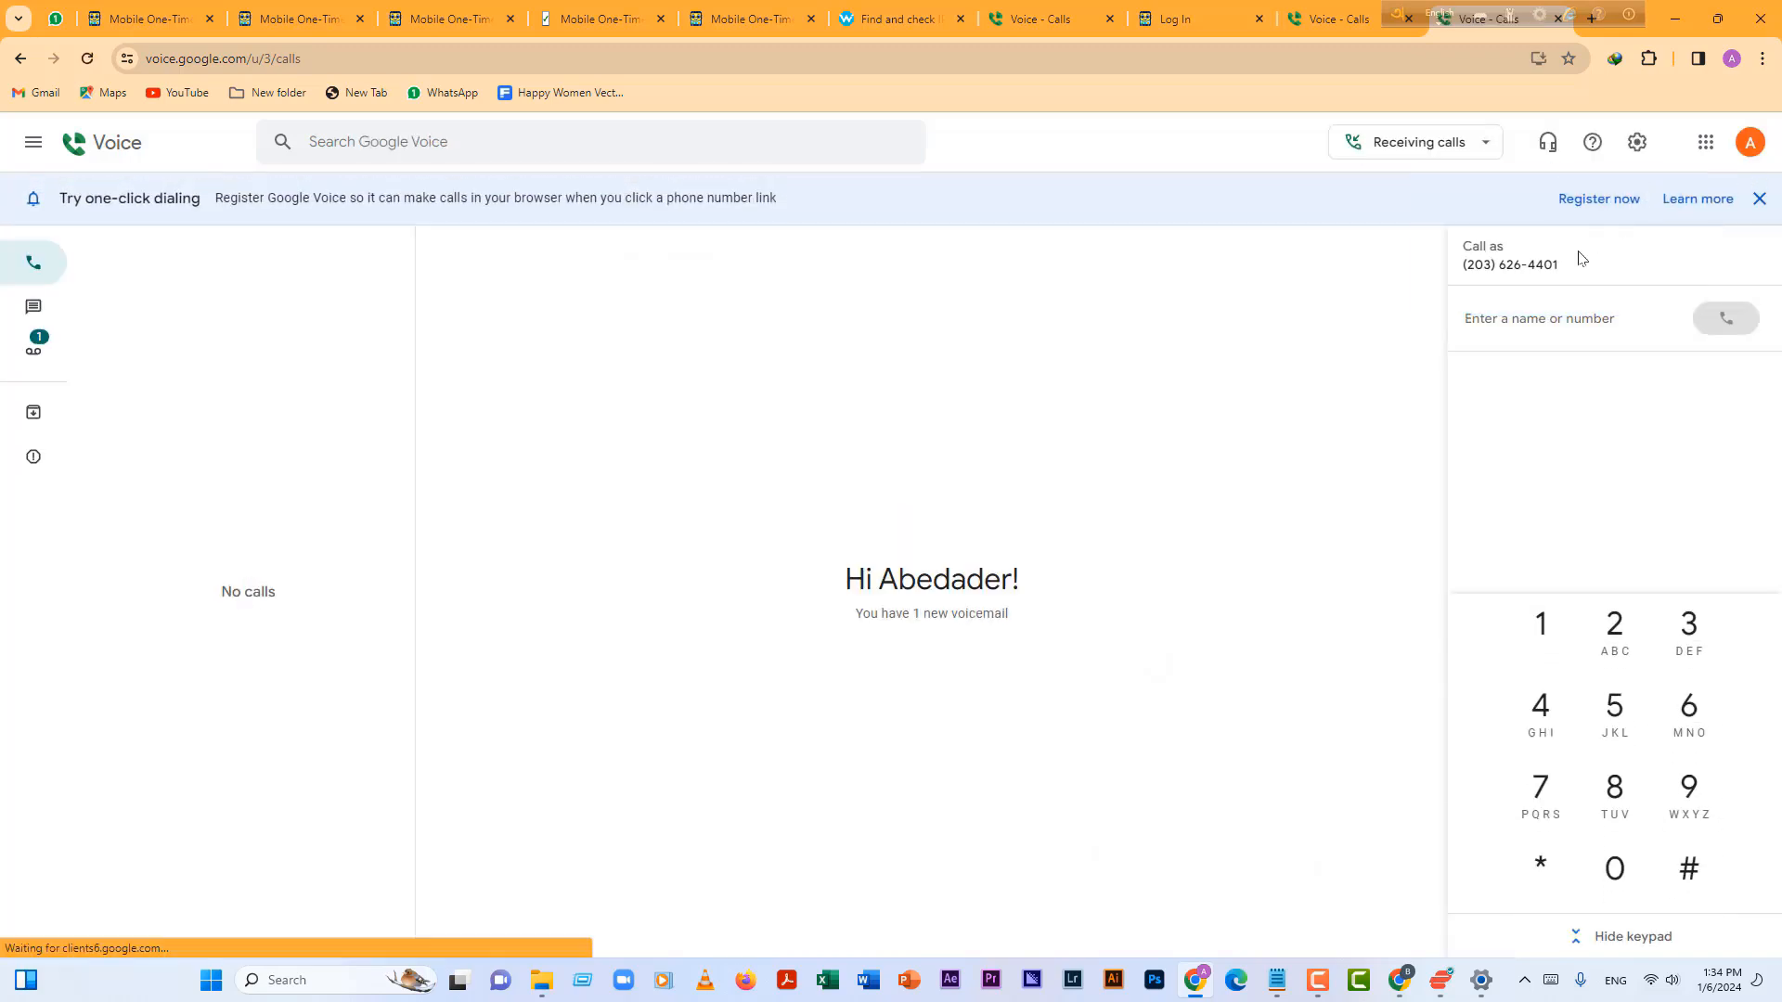
left_click_drag(1581, 257, 1434, 260)
left_click_drag(1601, 276, 1432, 283)
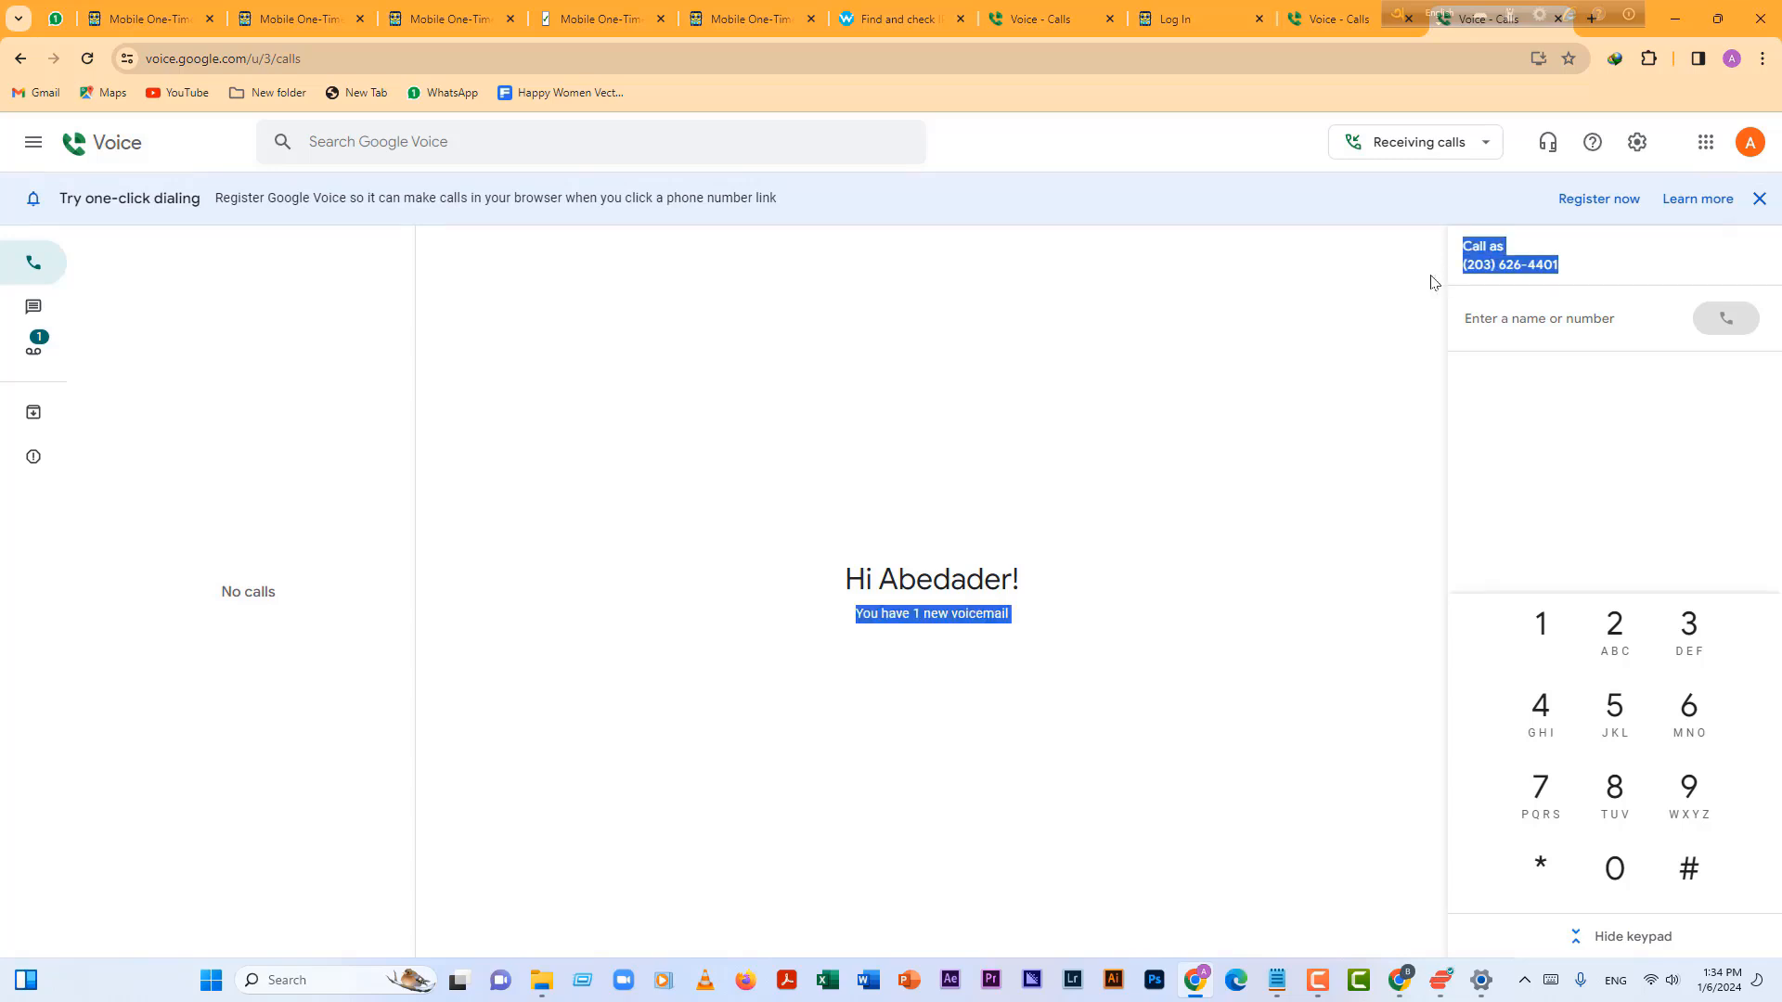
left_click(1318, 361)
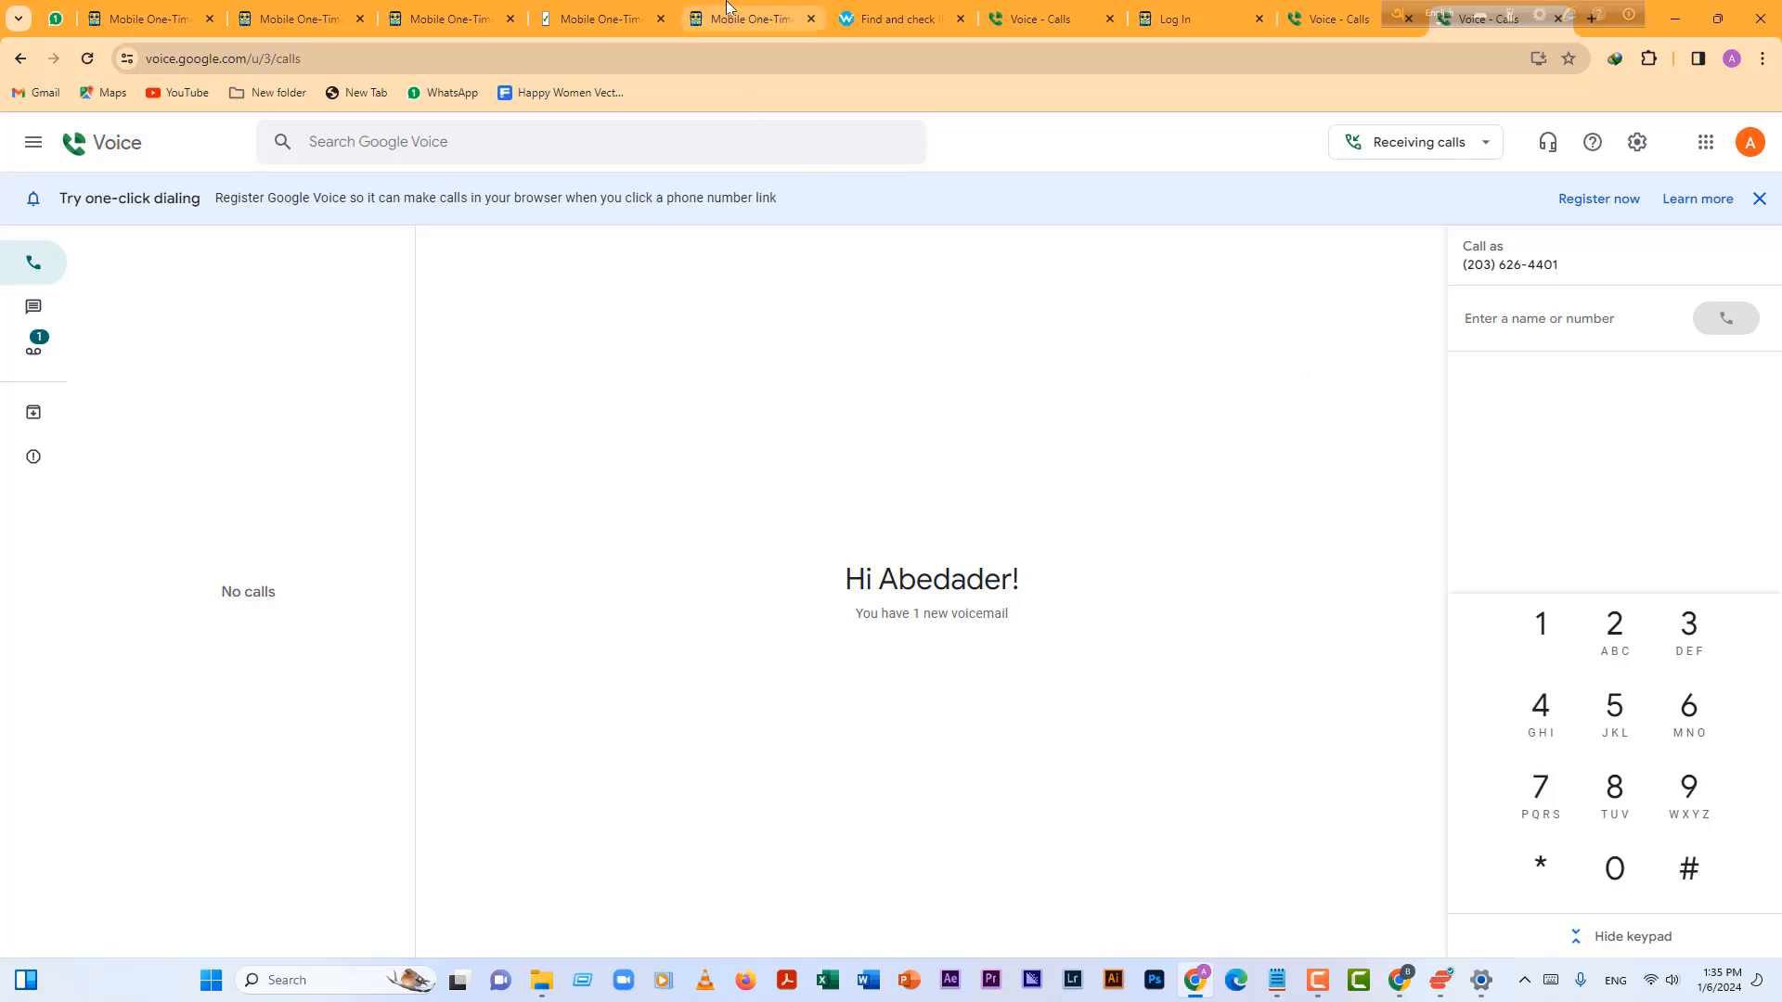
Reject the unused $1.70 Google +127% Reserved number and confirm, leaving it at $0.00
left_click(586, 21)
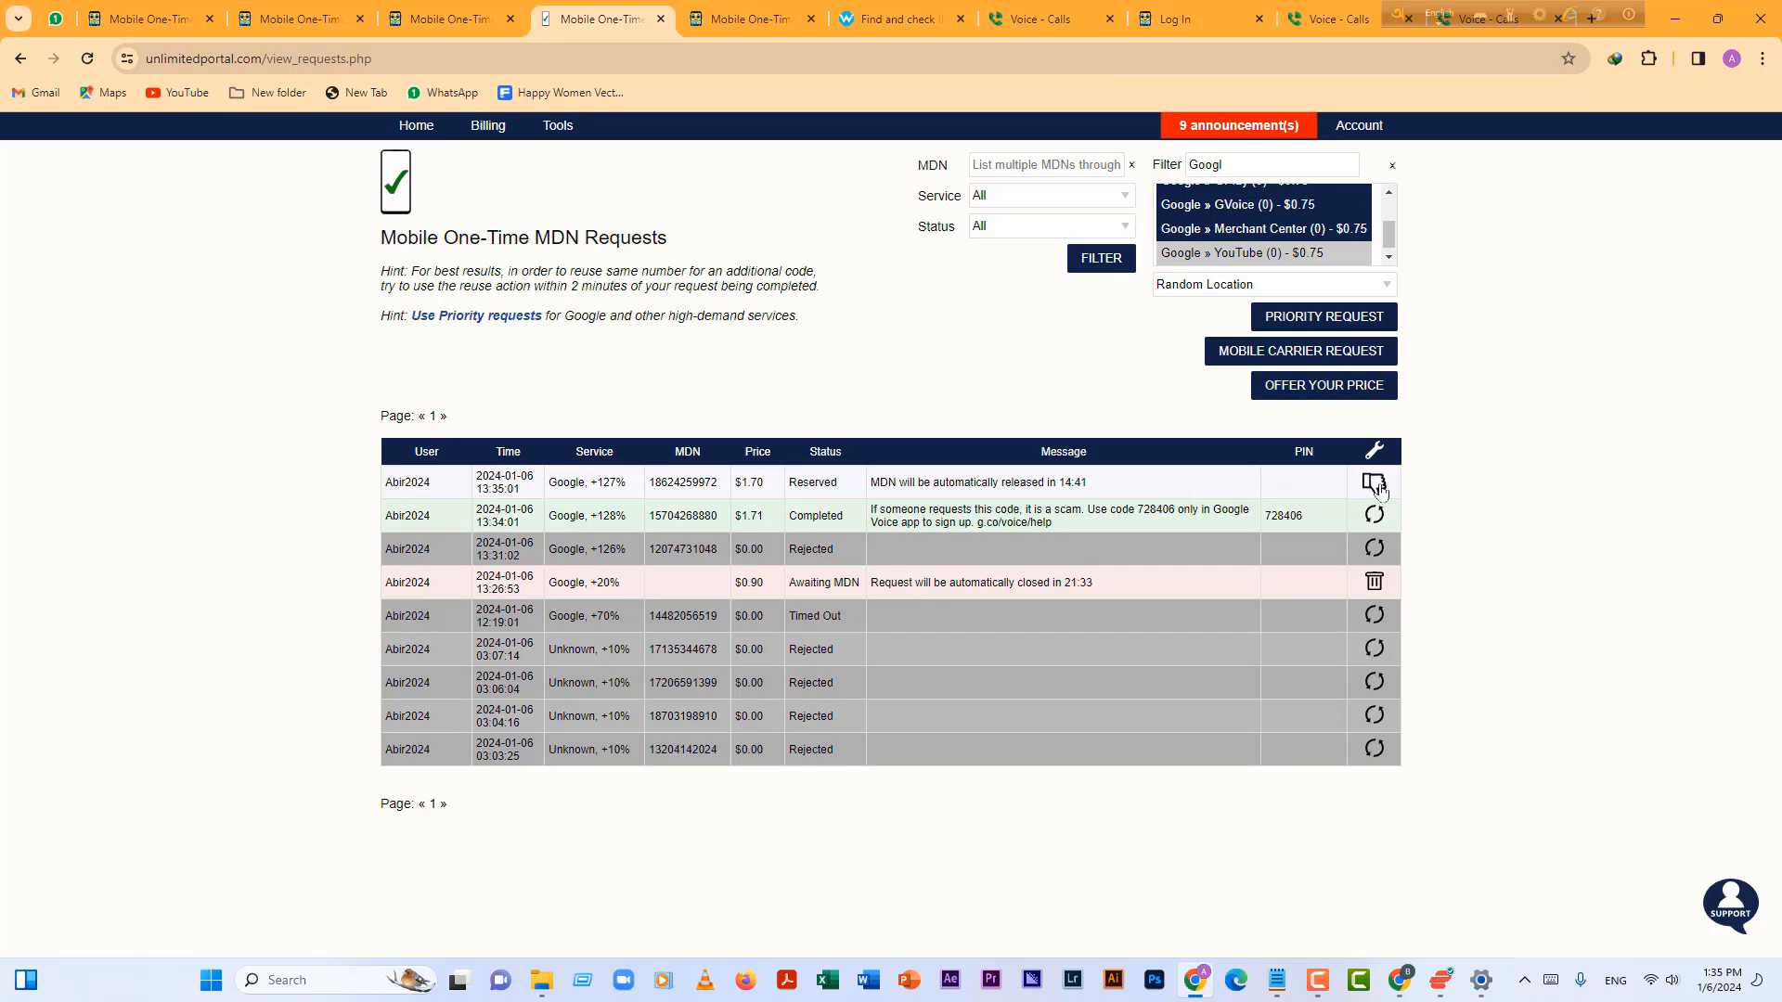
left_click_drag(740, 481, 647, 482)
left_click(1372, 487)
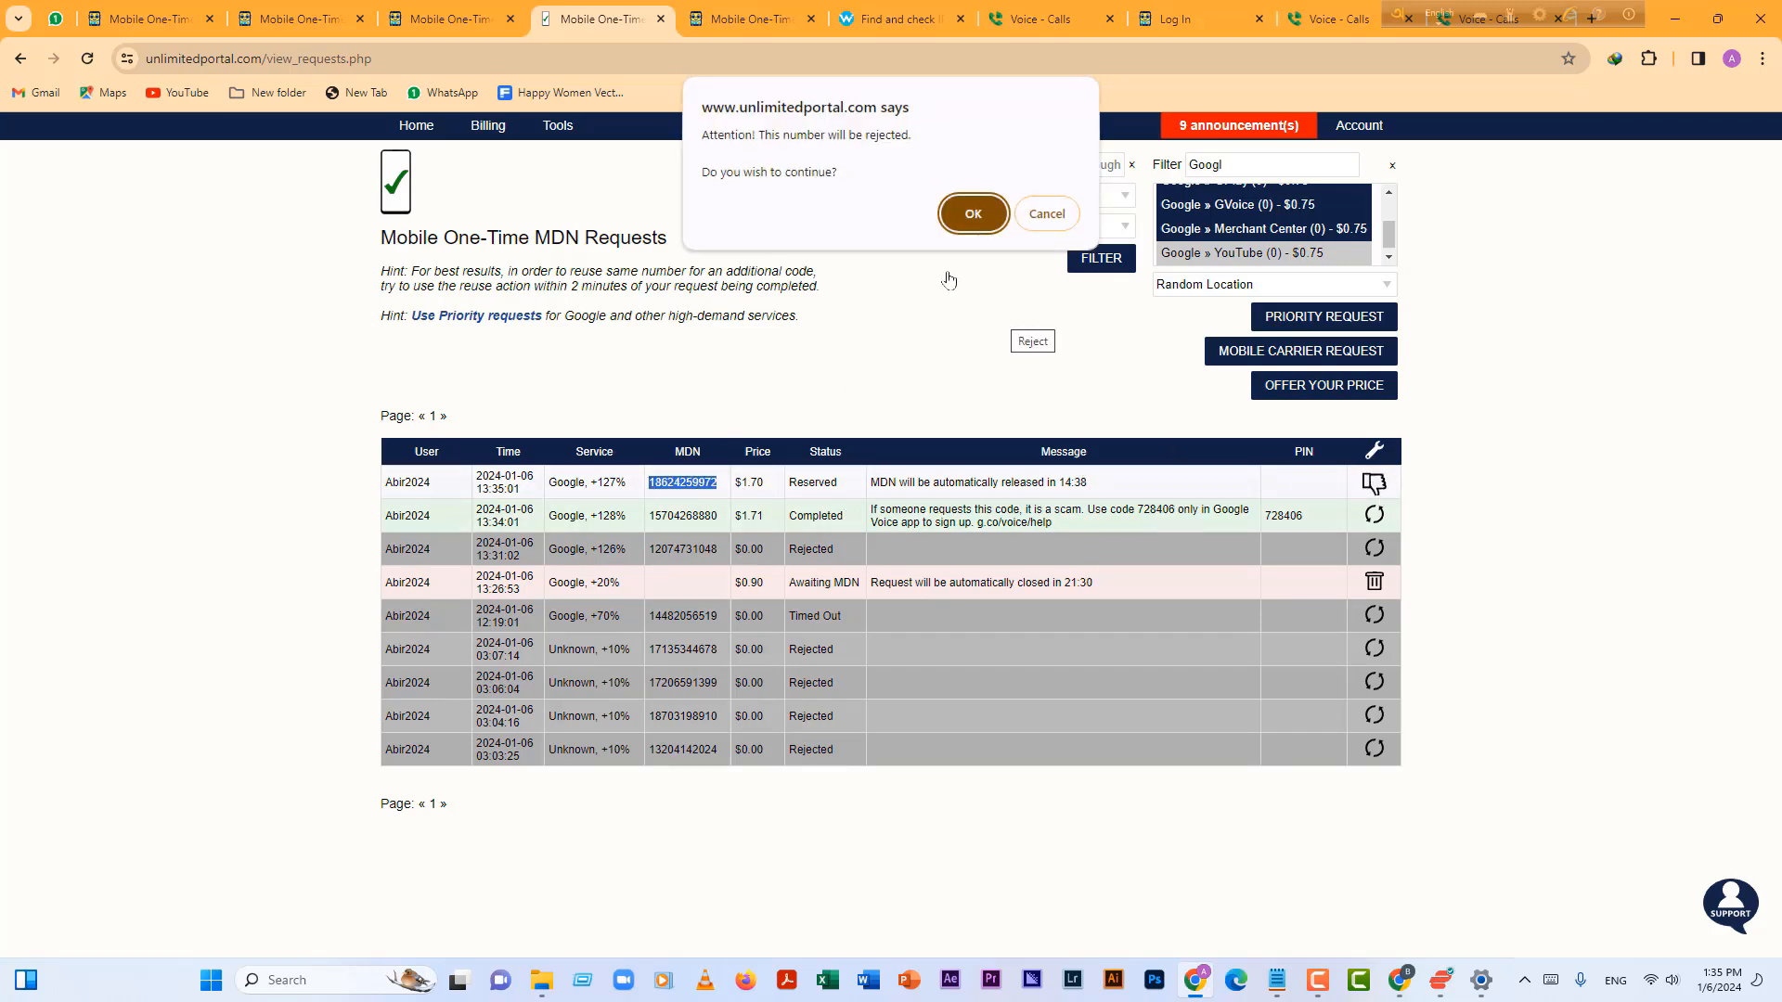
left_click(973, 216)
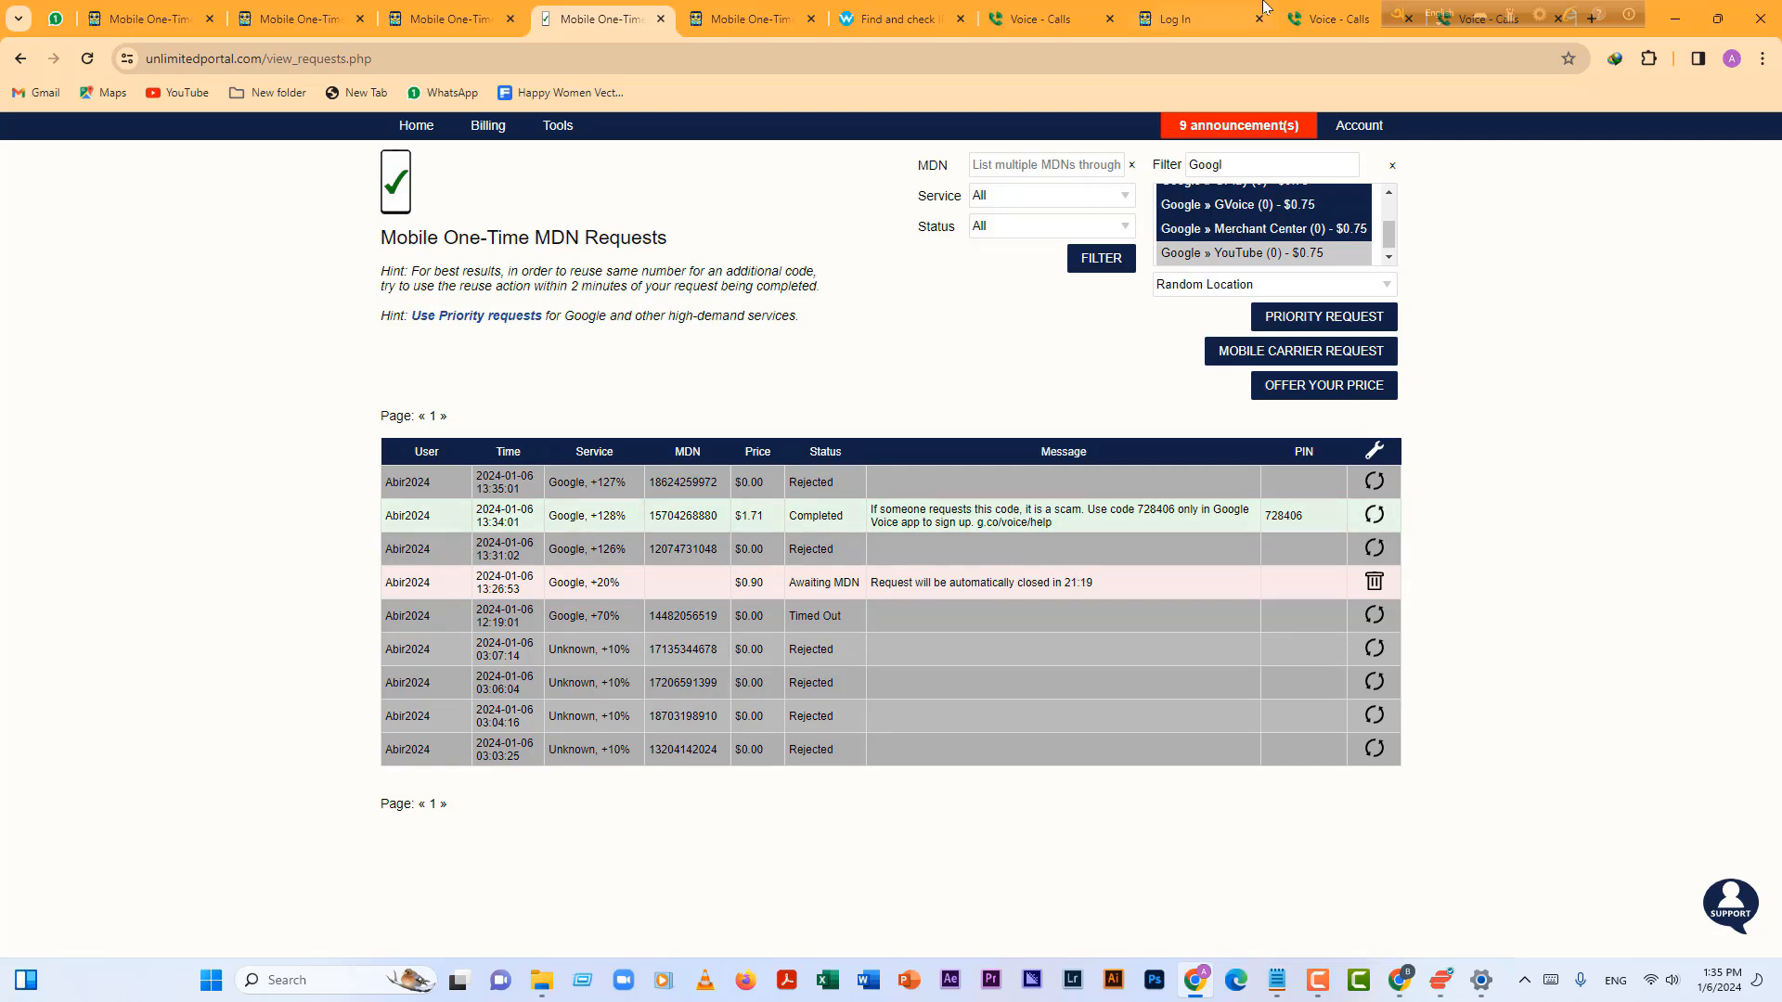
Glance at the Google Voice calls page, then return to Tellabot's MDN requests page
left_click(1490, 18)
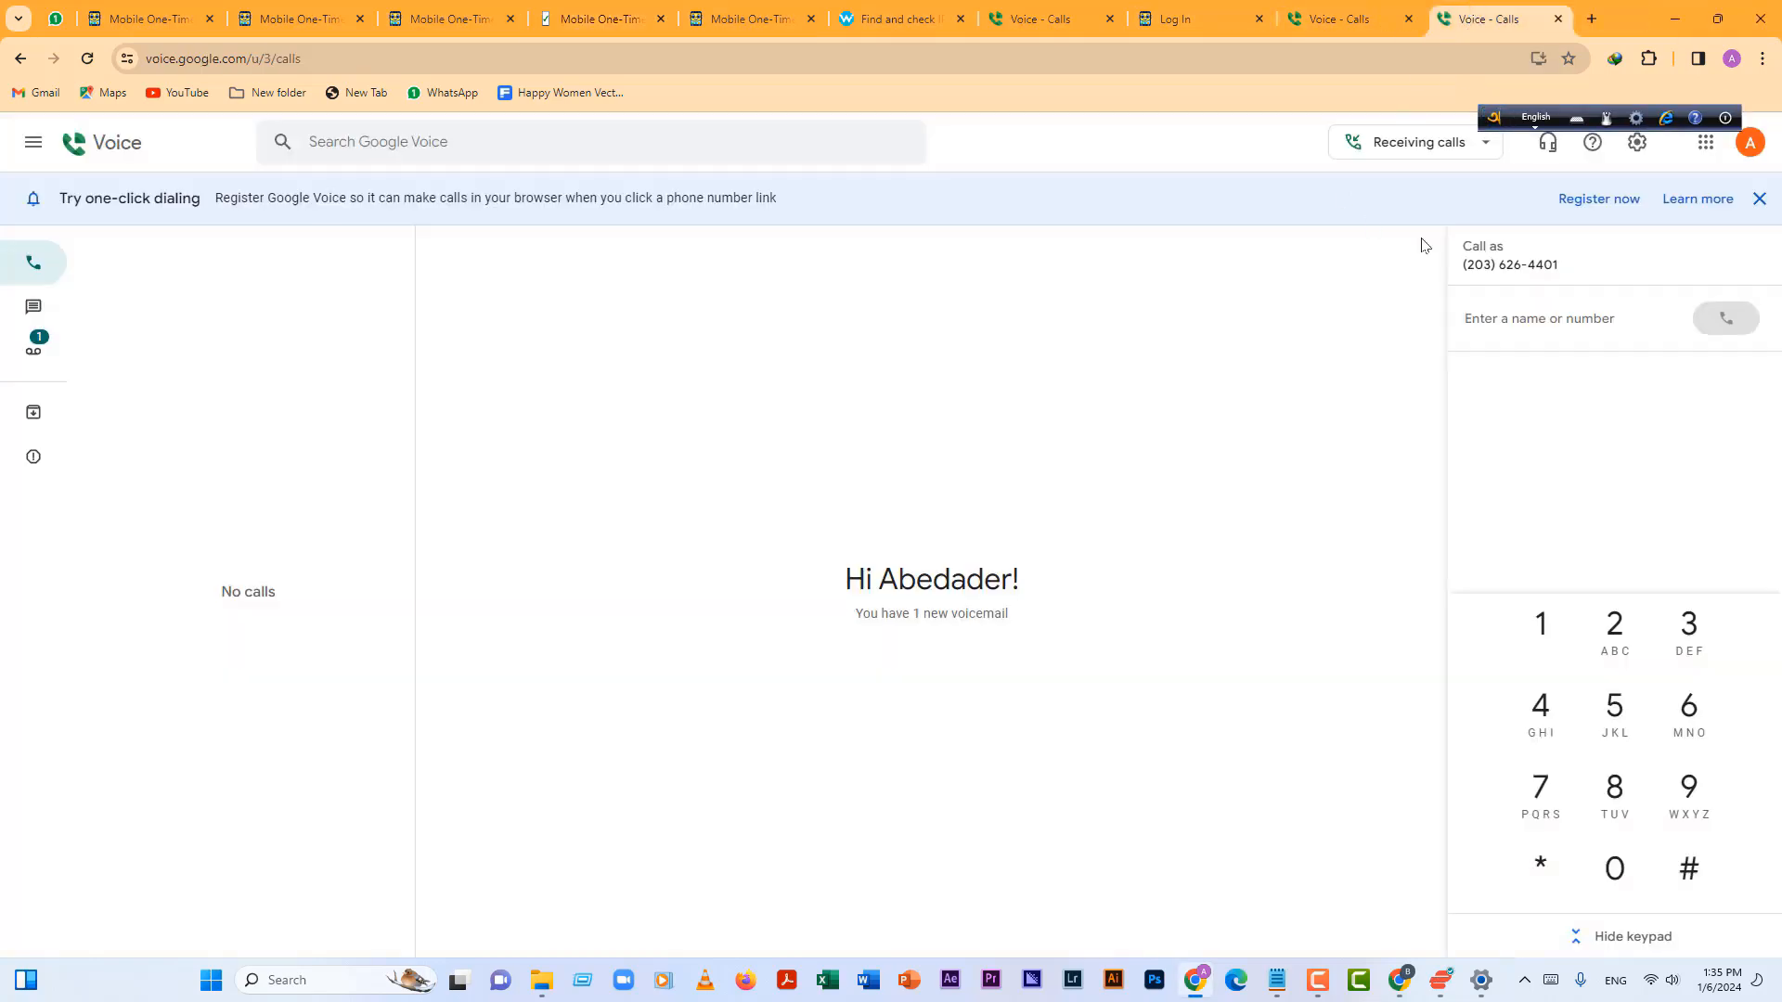
left_click_drag(1562, 269, 1439, 270)
key("ctrl+shift+Tab")
key("ctrl+shift+Tab")
key("ctrl+shift+Tab")
key("ctrl+shift+Tab")
key("ctrl+shift+Tab")
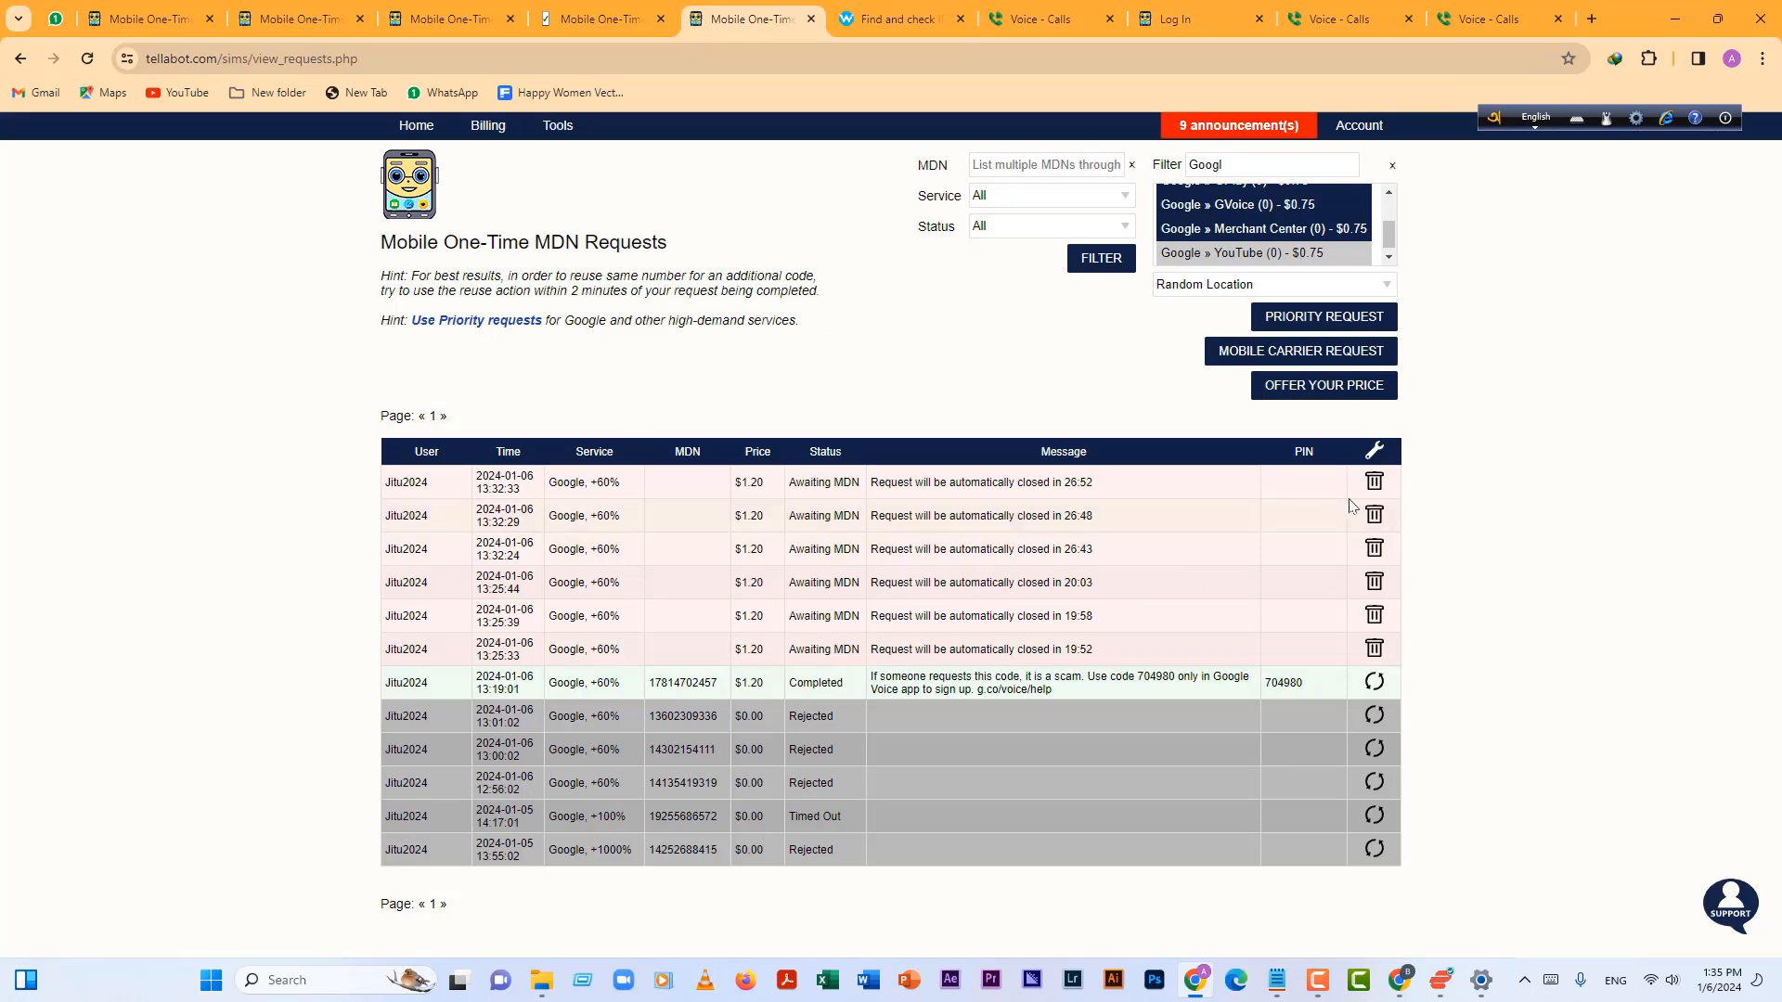
key("ctrl+Tab")
key("ctrl+shift+Tab")
key("ctrl+shift+Tab")
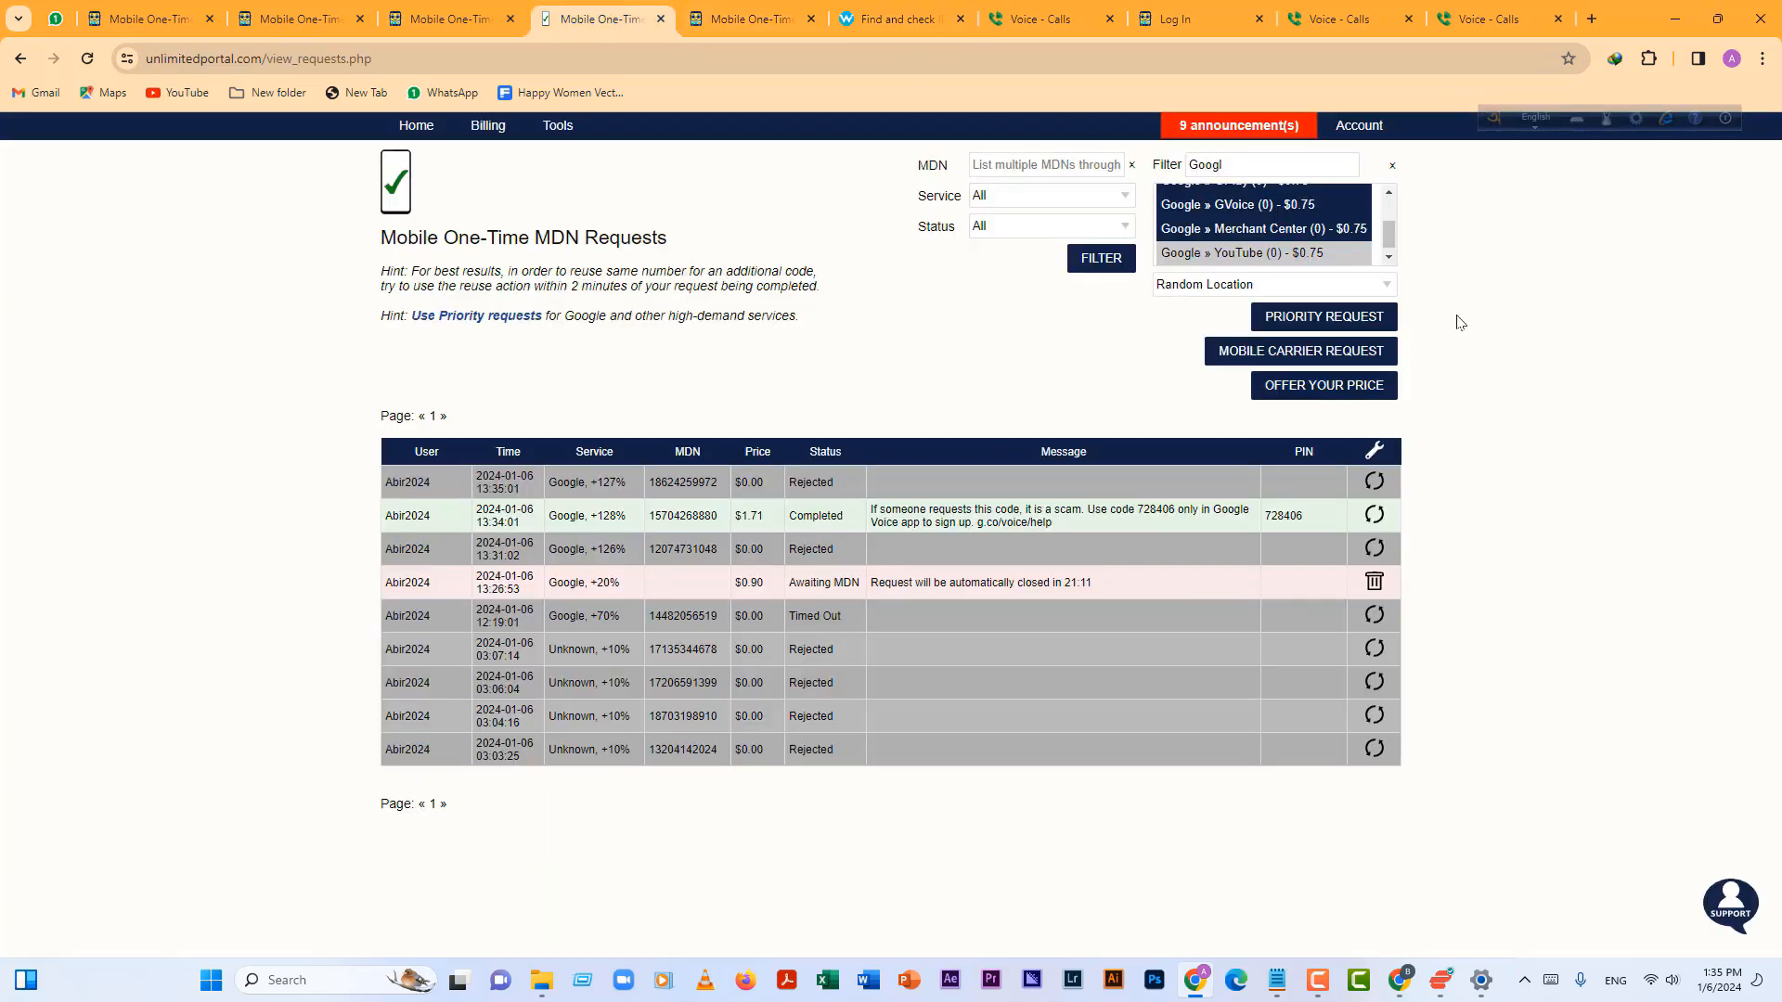
left_click(1179, 10)
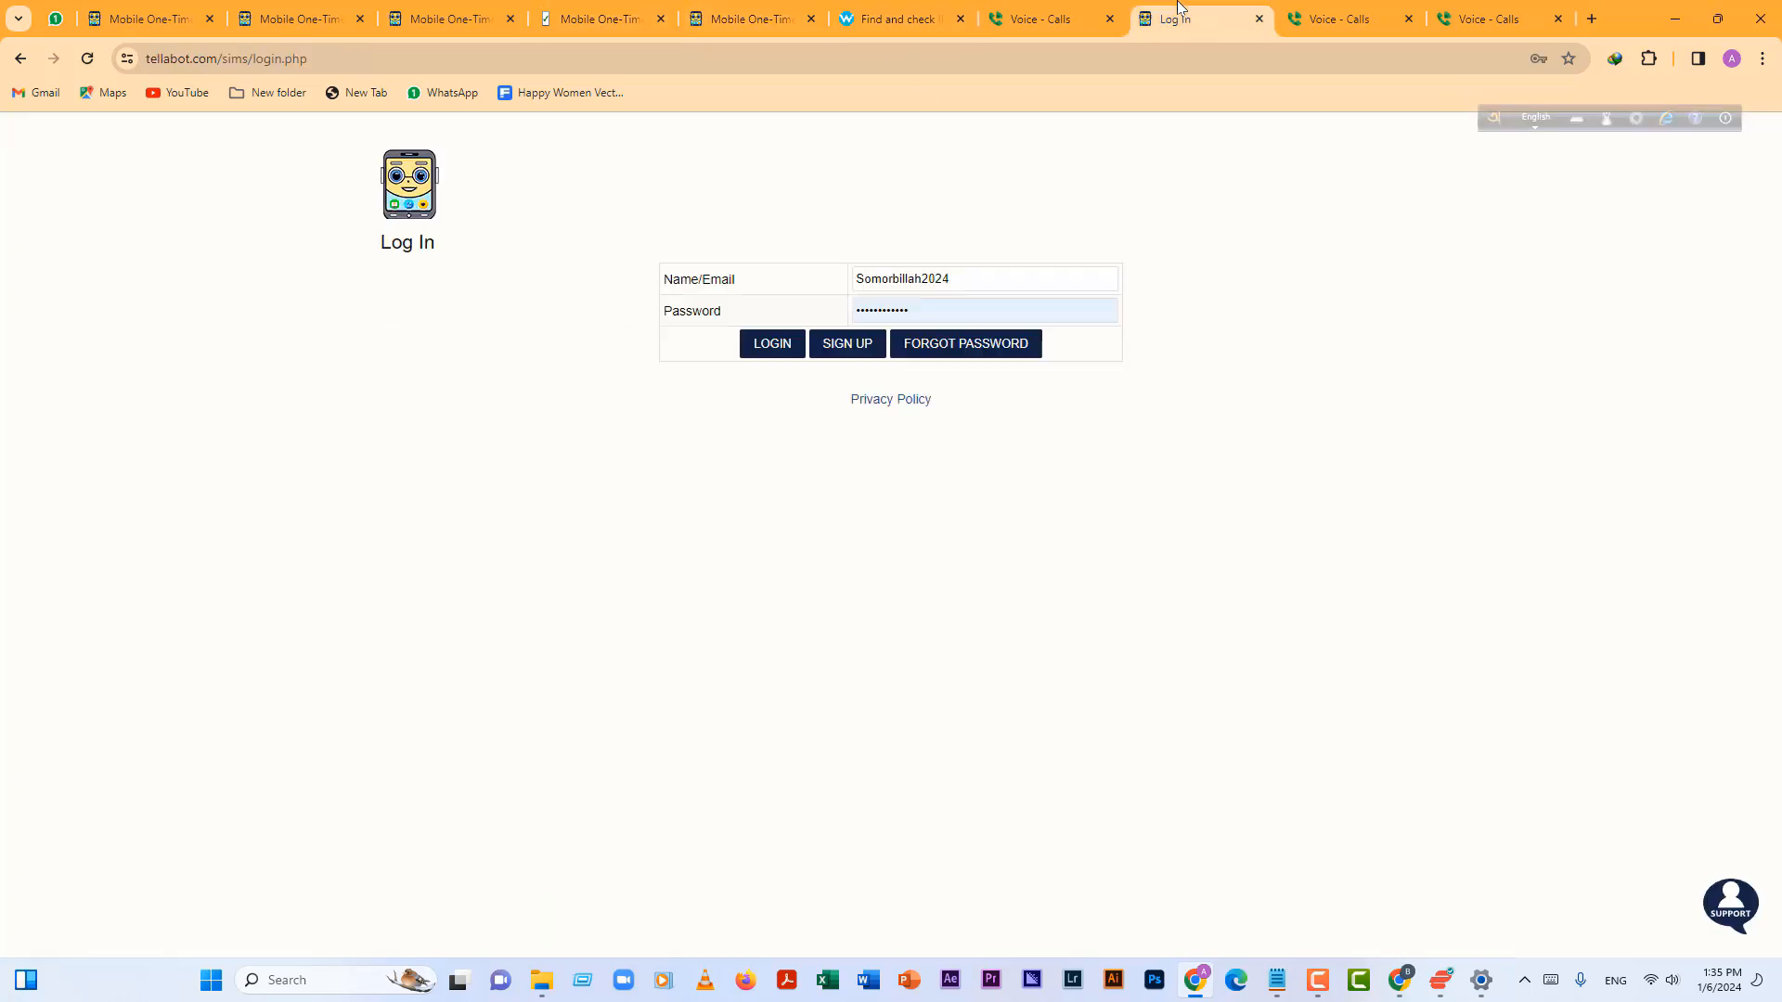
left_click(599, 13)
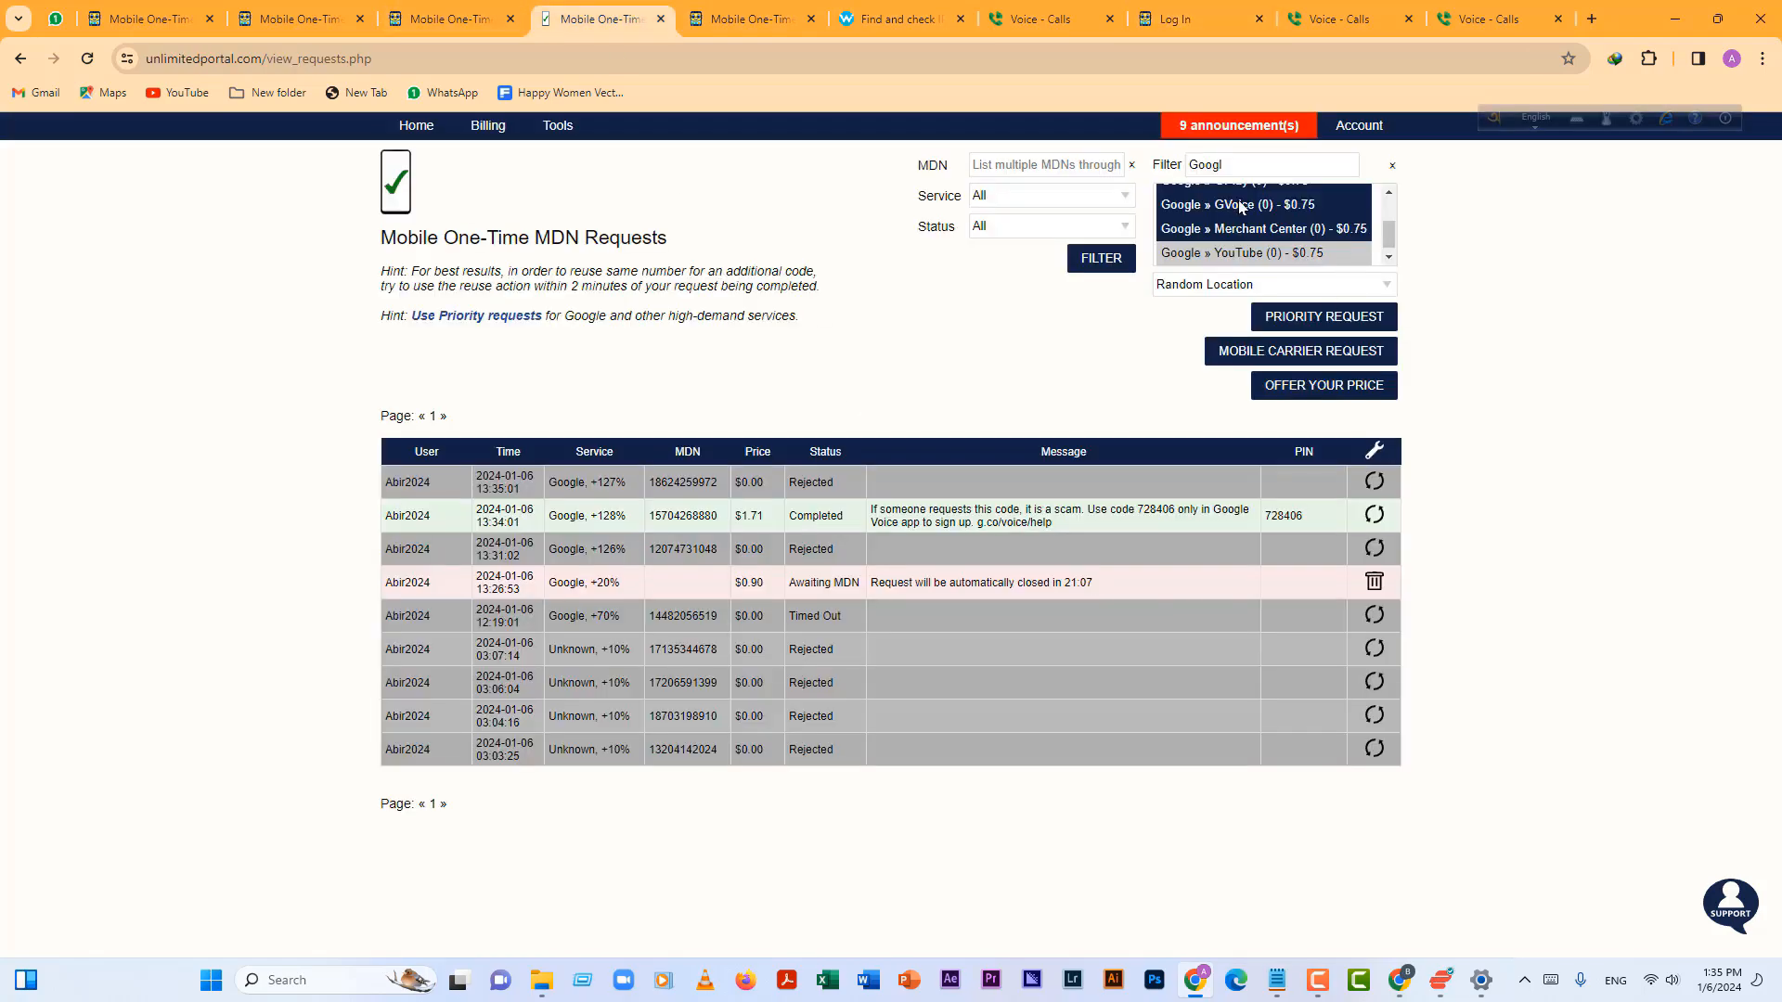
Select 'Google » GVoice' and open a priority request with its prefilled 127% markup selected
left_click(1300, 204)
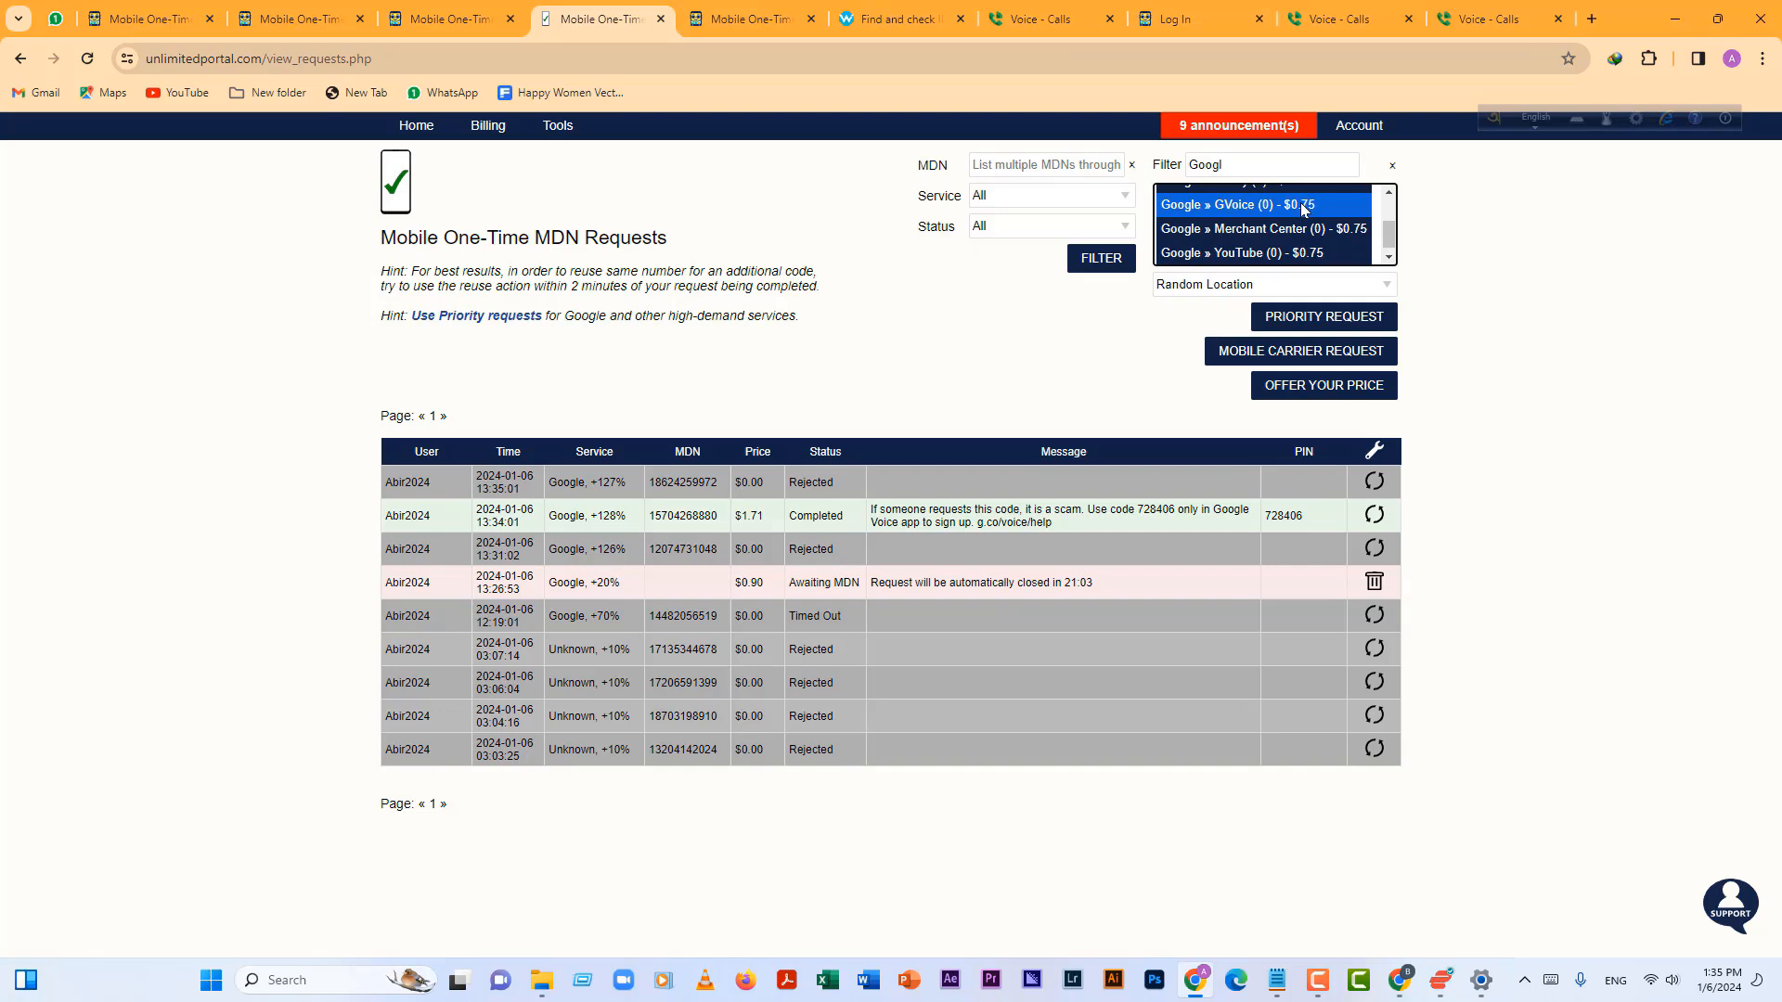
left_click(1307, 319)
left_click_drag(885, 289, 815, 289)
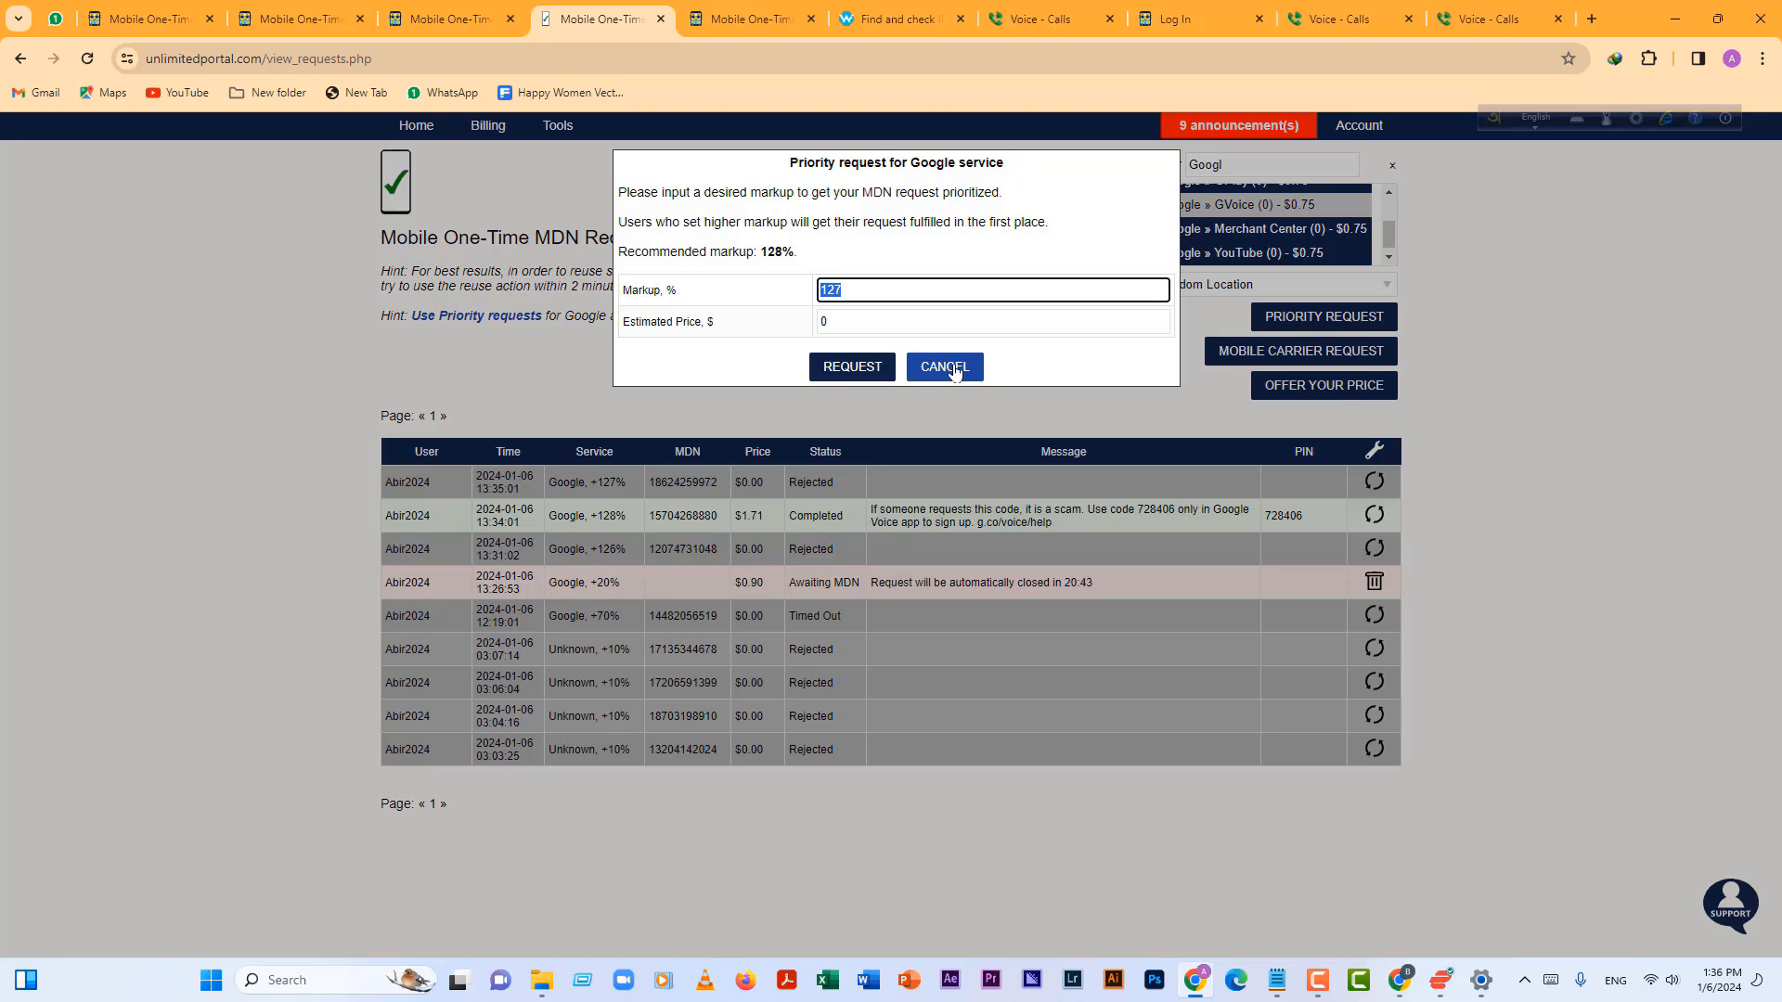
Delete the prefilled 127 markup and check the 0.75 estimated price and recommended 128% line
left_click(897, 291)
left_click_drag(876, 291, 808, 295)
key("BackSpace")
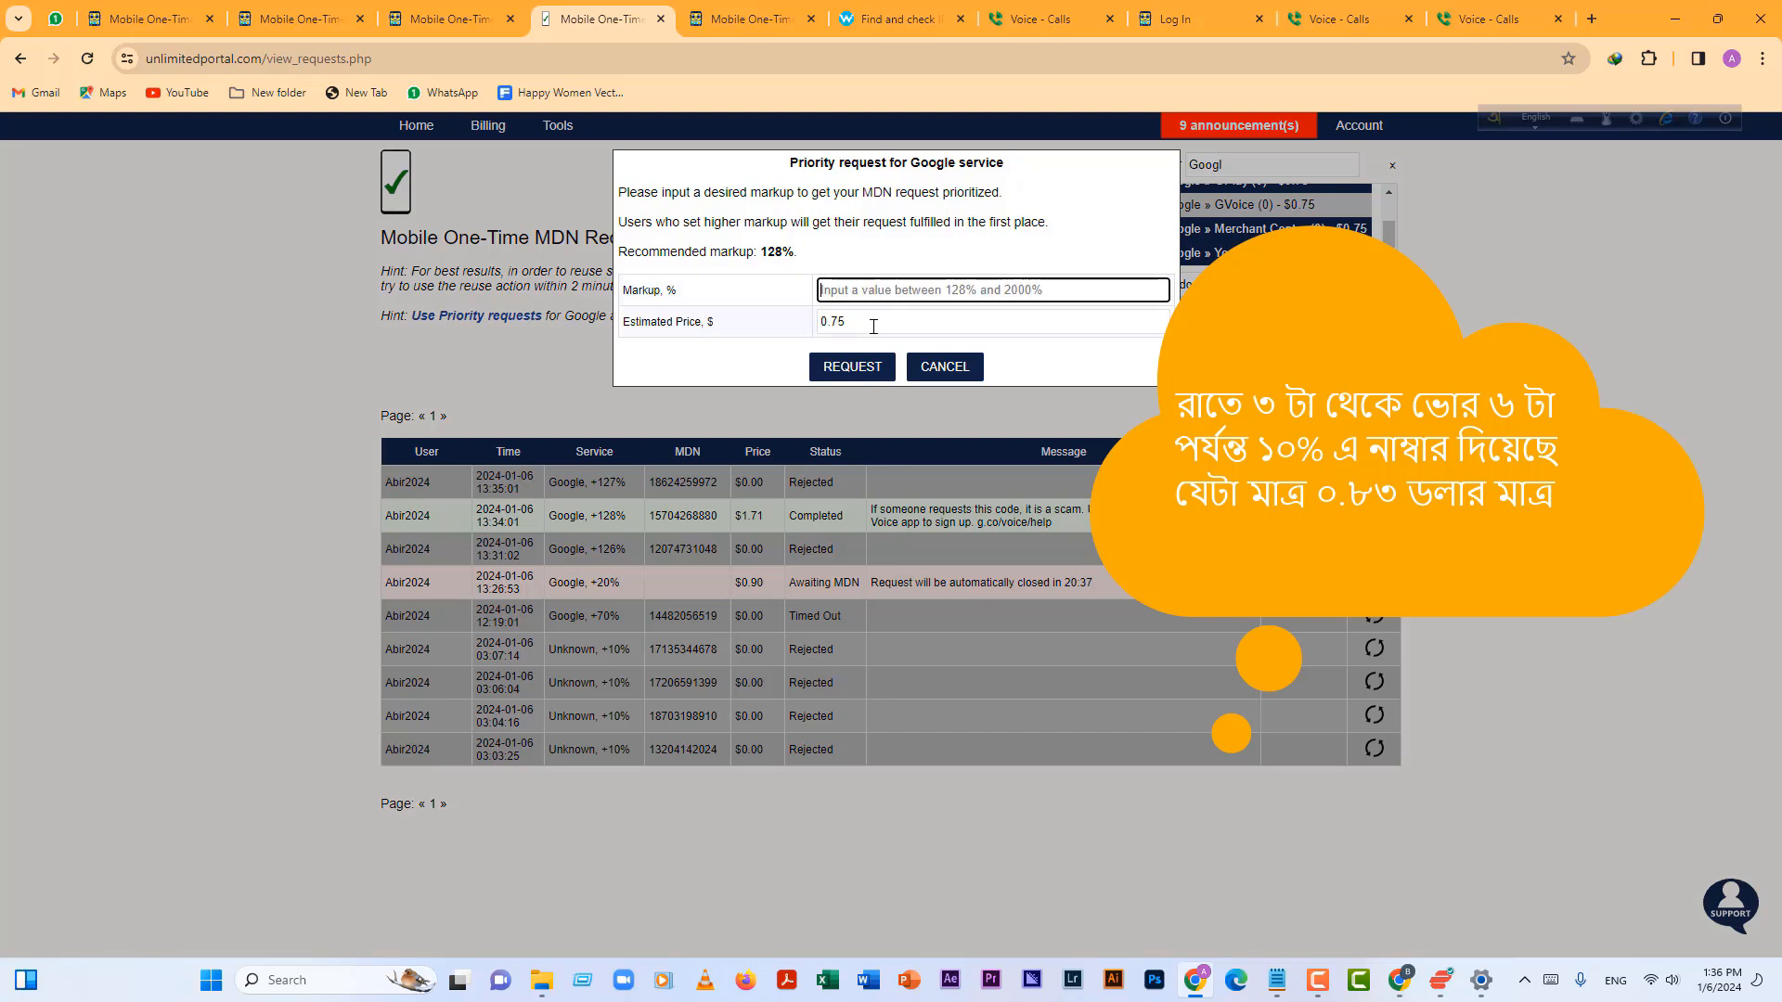
left_click(842, 319)
double_click(830, 319)
left_click(833, 319)
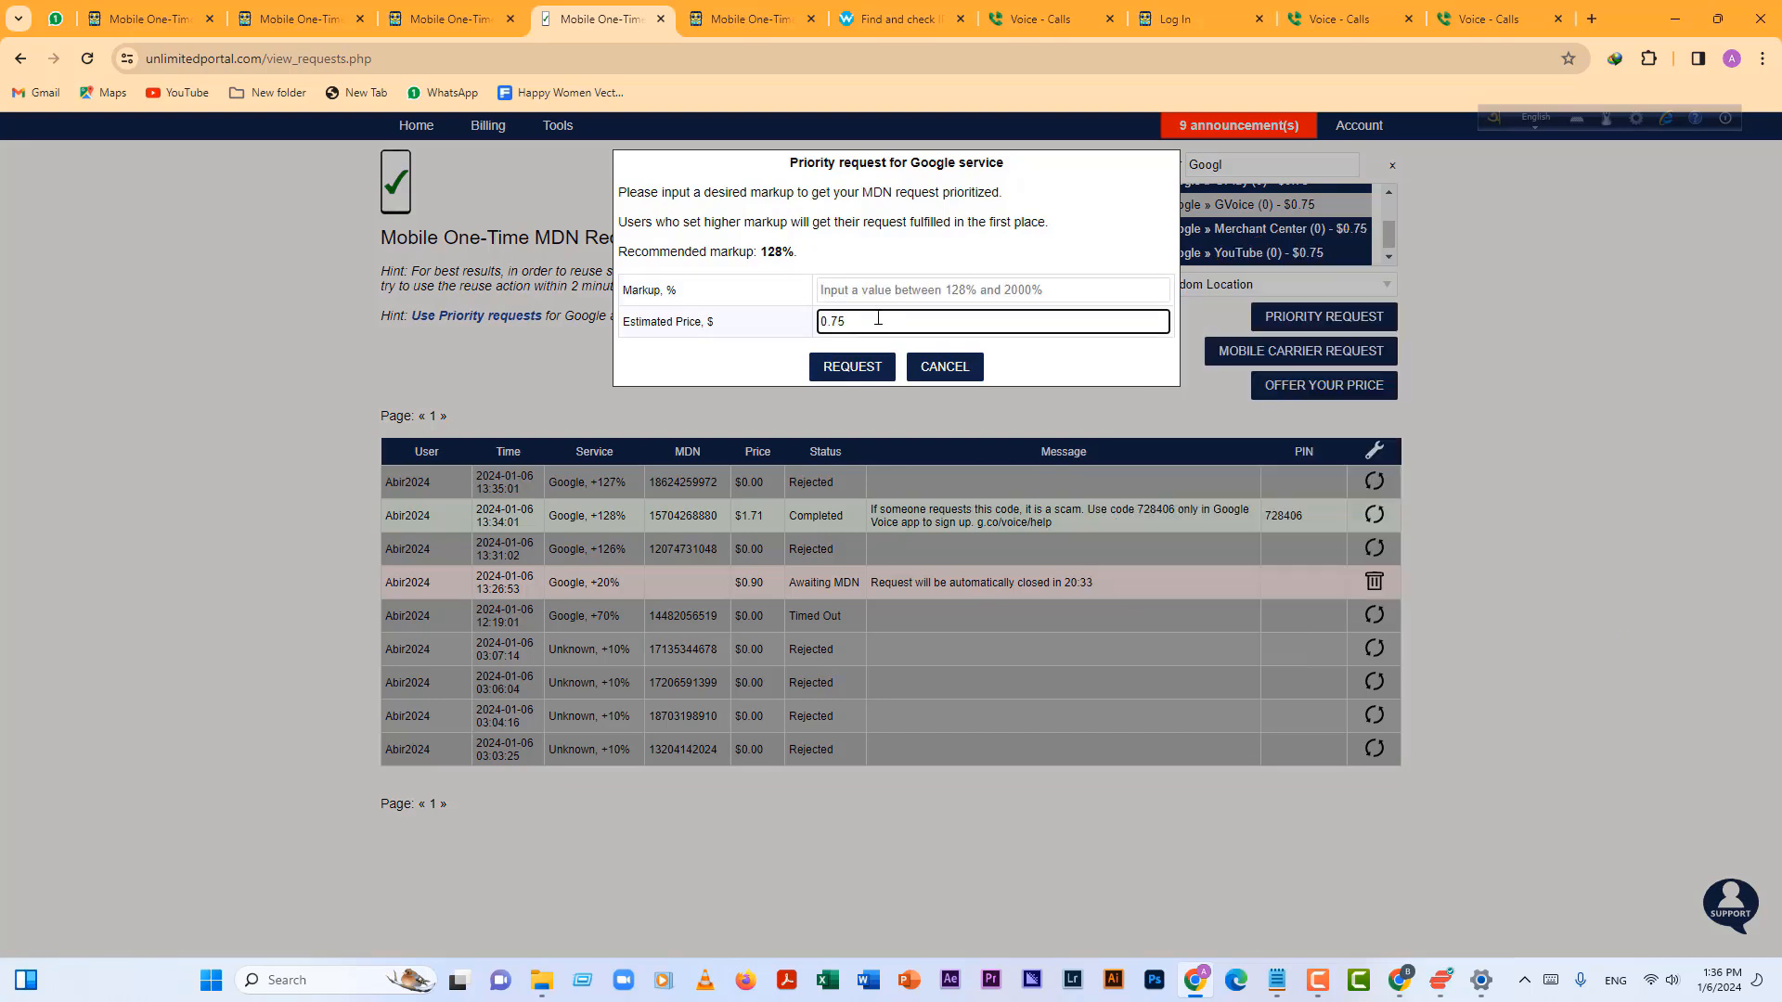
triple_click(891, 251)
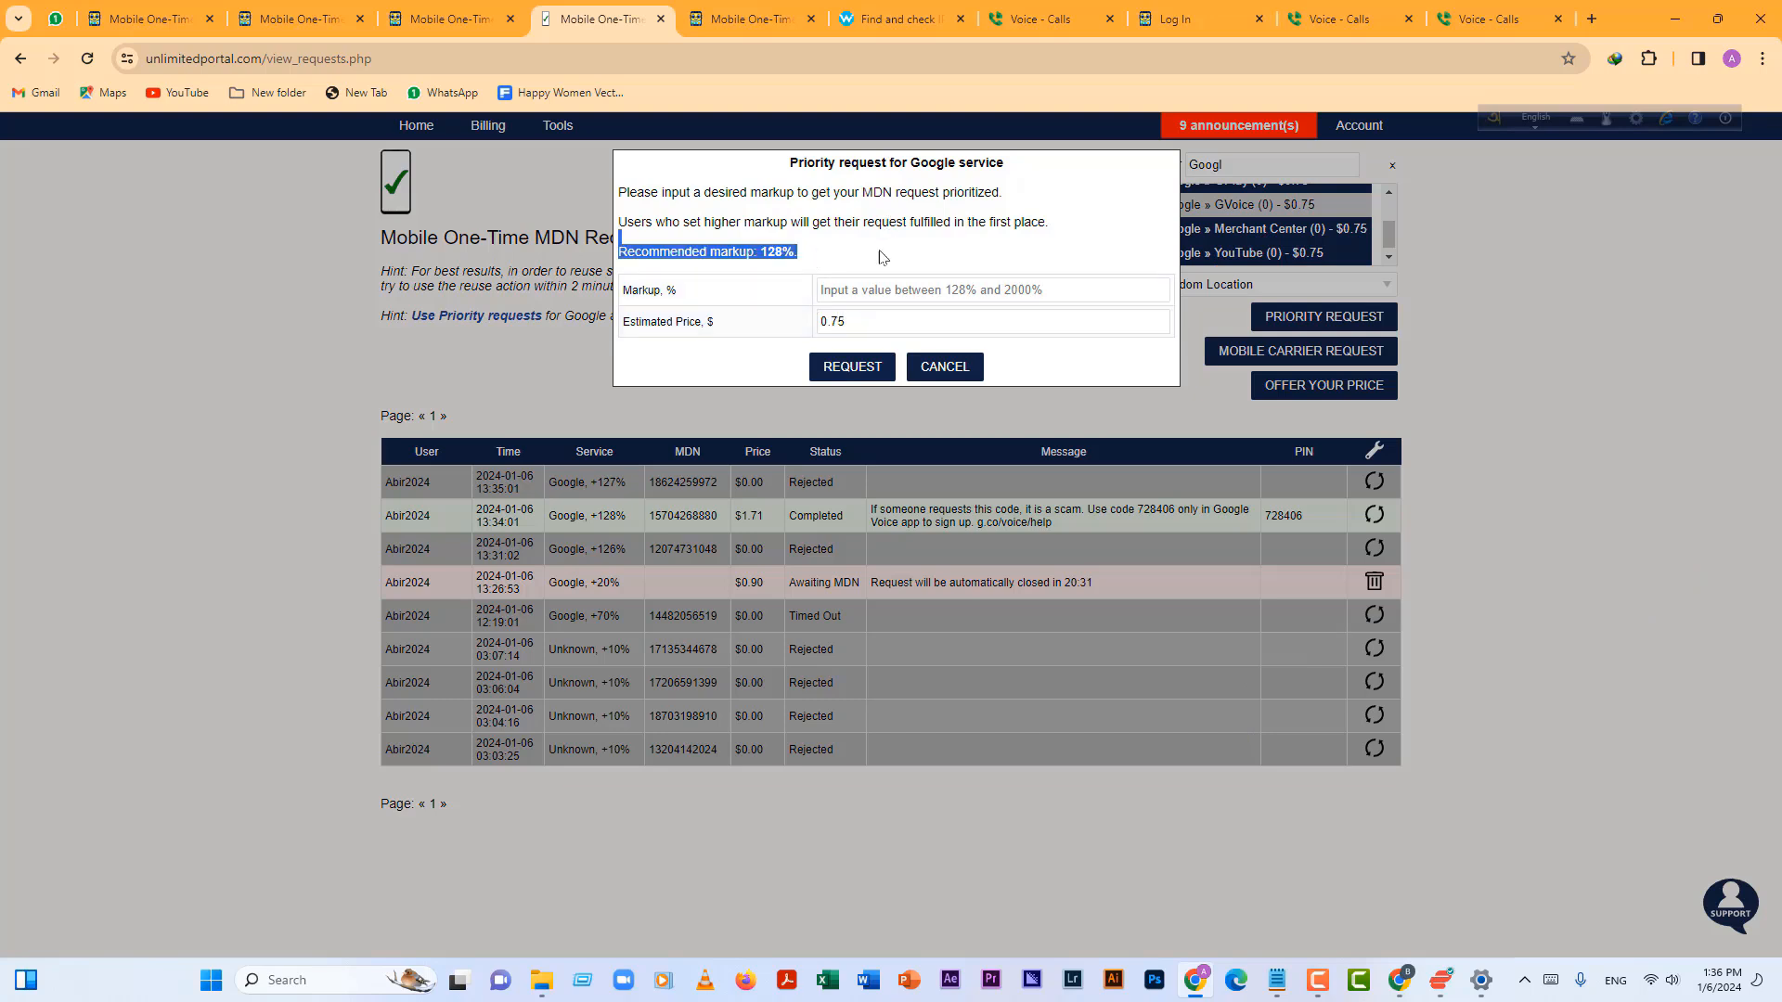
double_click(854, 318)
left_click(756, 338)
left_click_drag(852, 322, 764, 323)
left_click(860, 319)
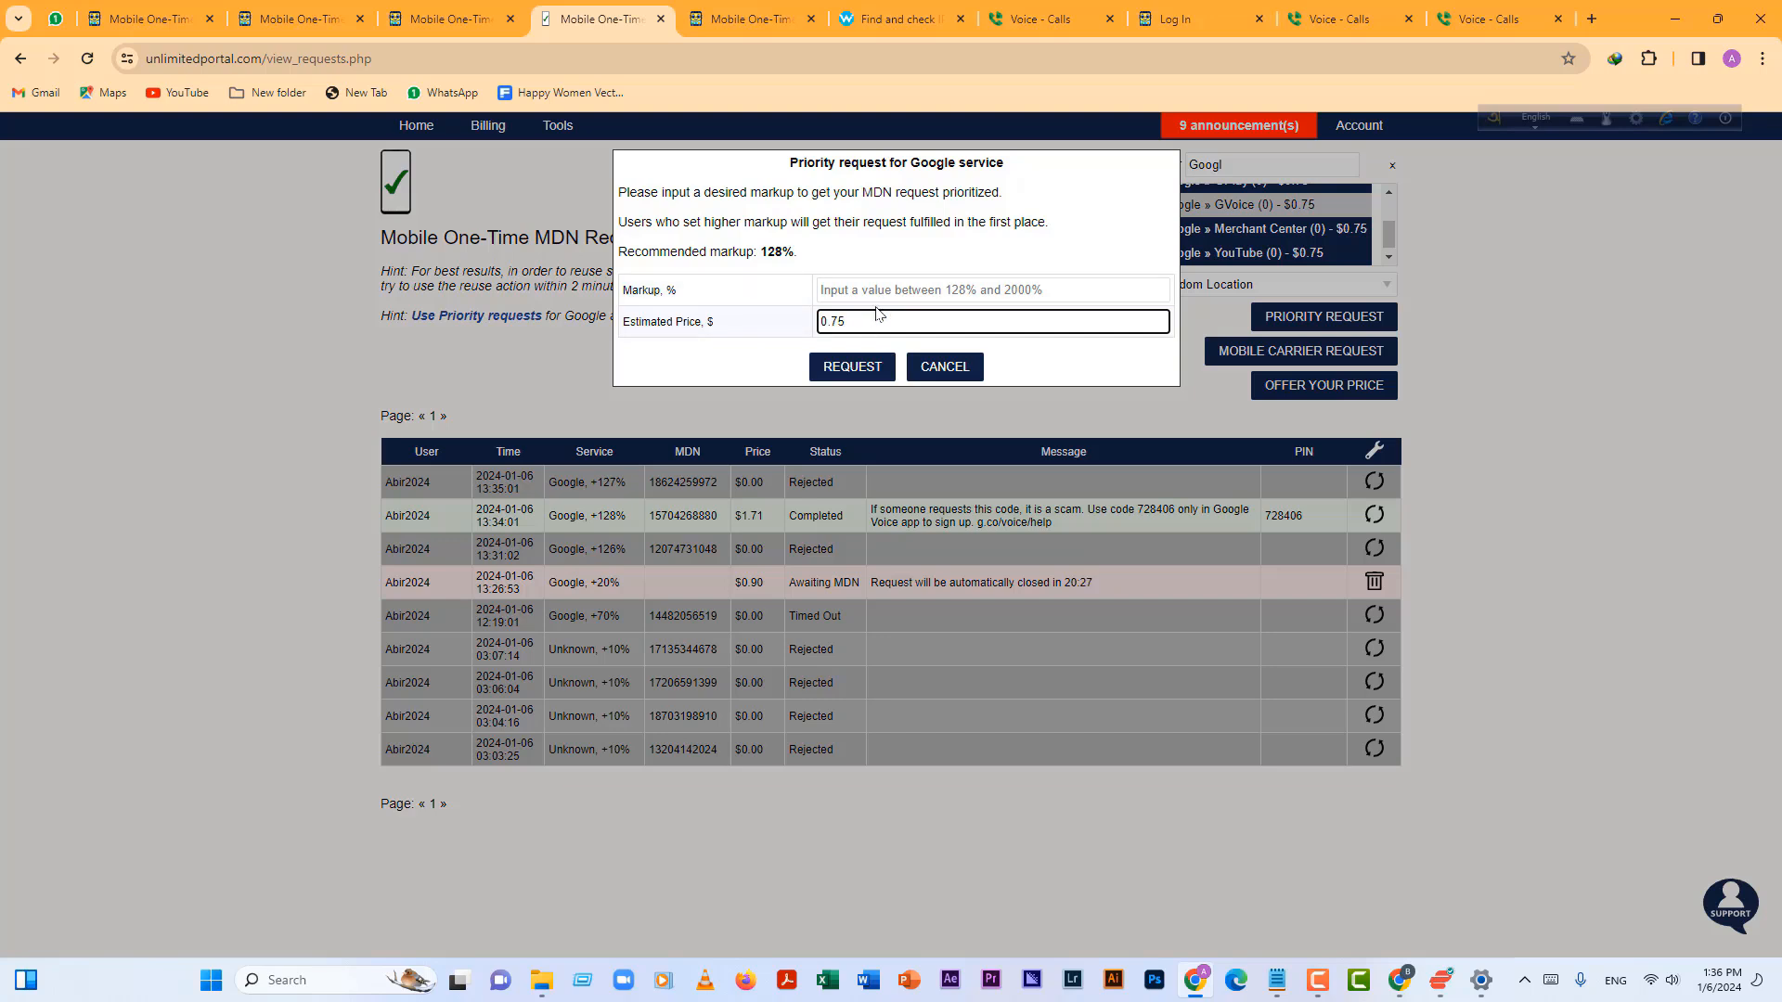
left_click(905, 290)
left_click(867, 319)
left_click(865, 290)
Try a 128% markup (estimated 1.71), then 148% (estimated 1.86)
type("128")
left_click_drag(858, 321, 819, 289)
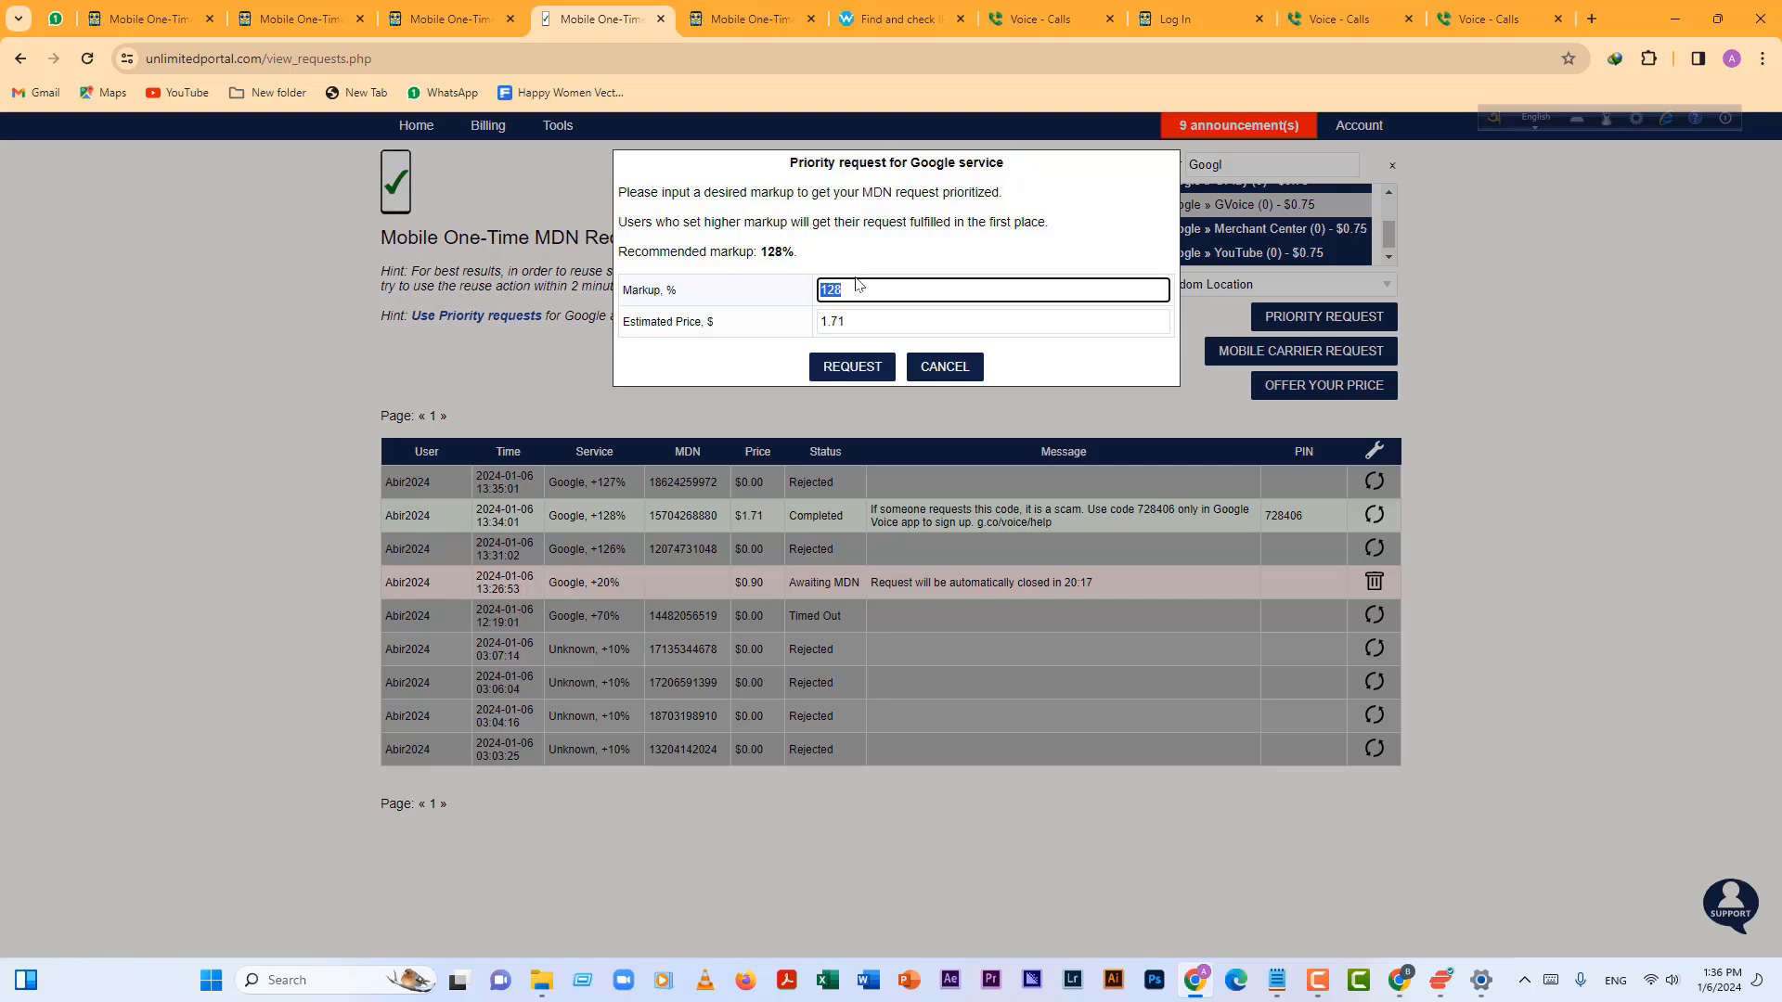
key("BackSpace")
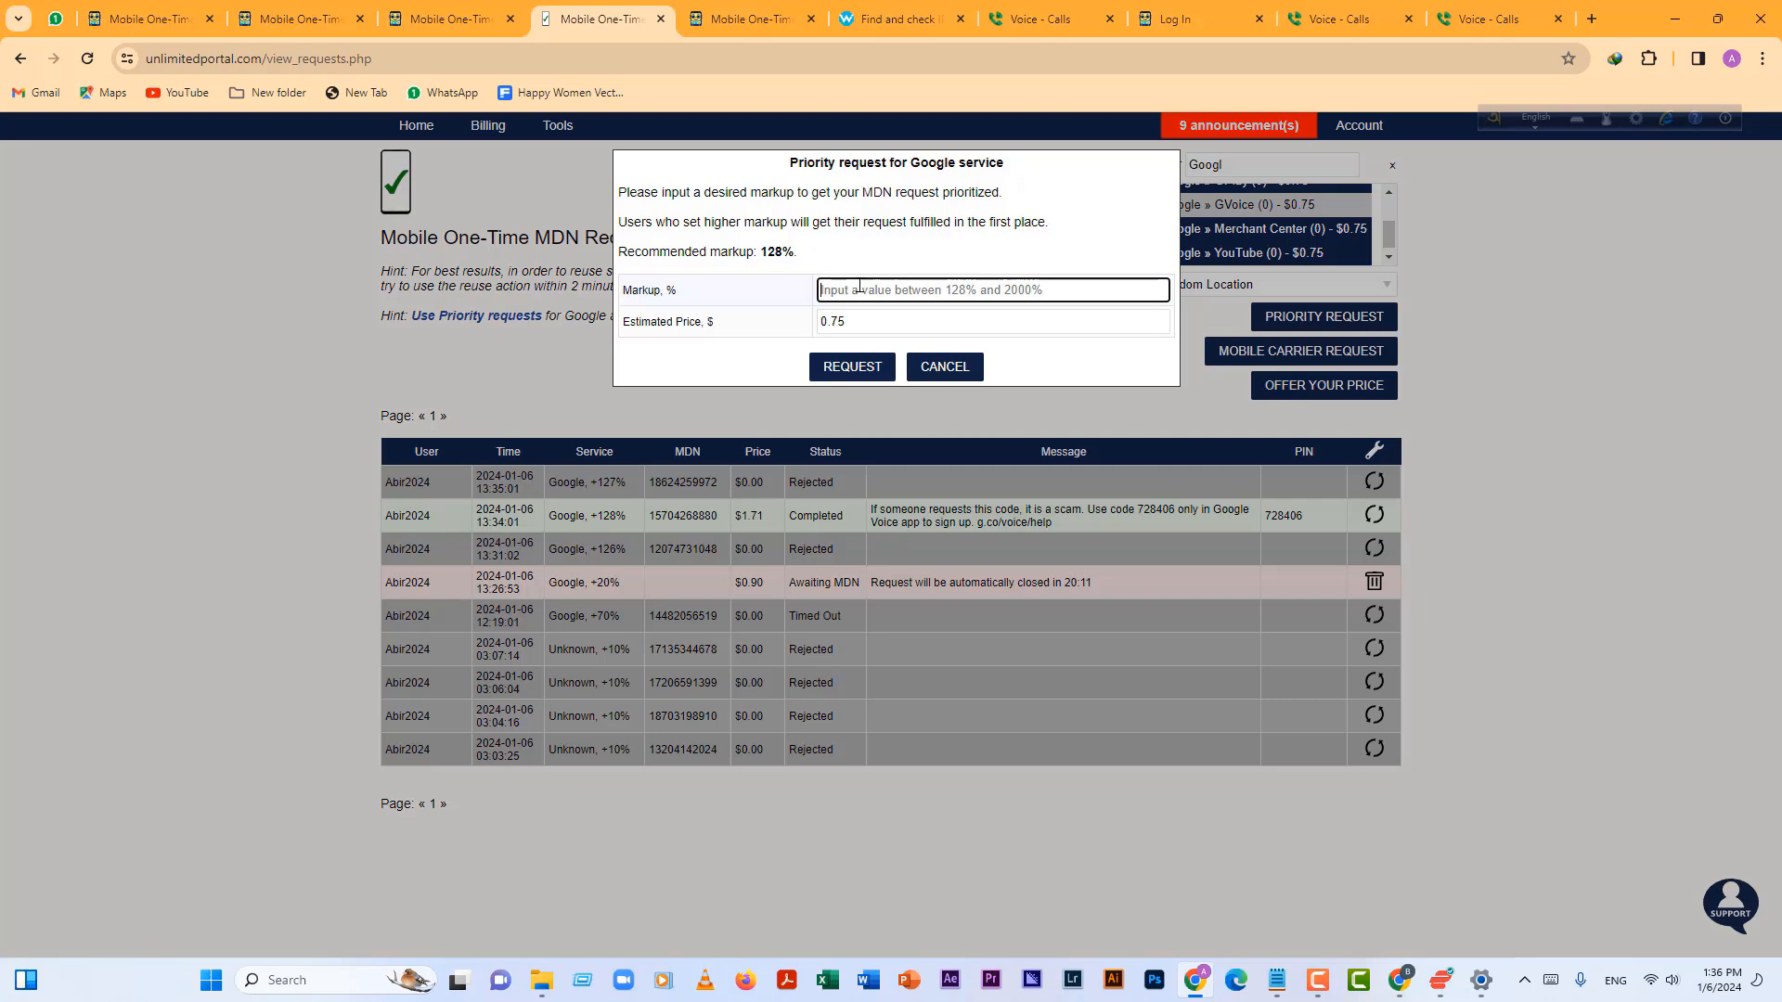
type("148")
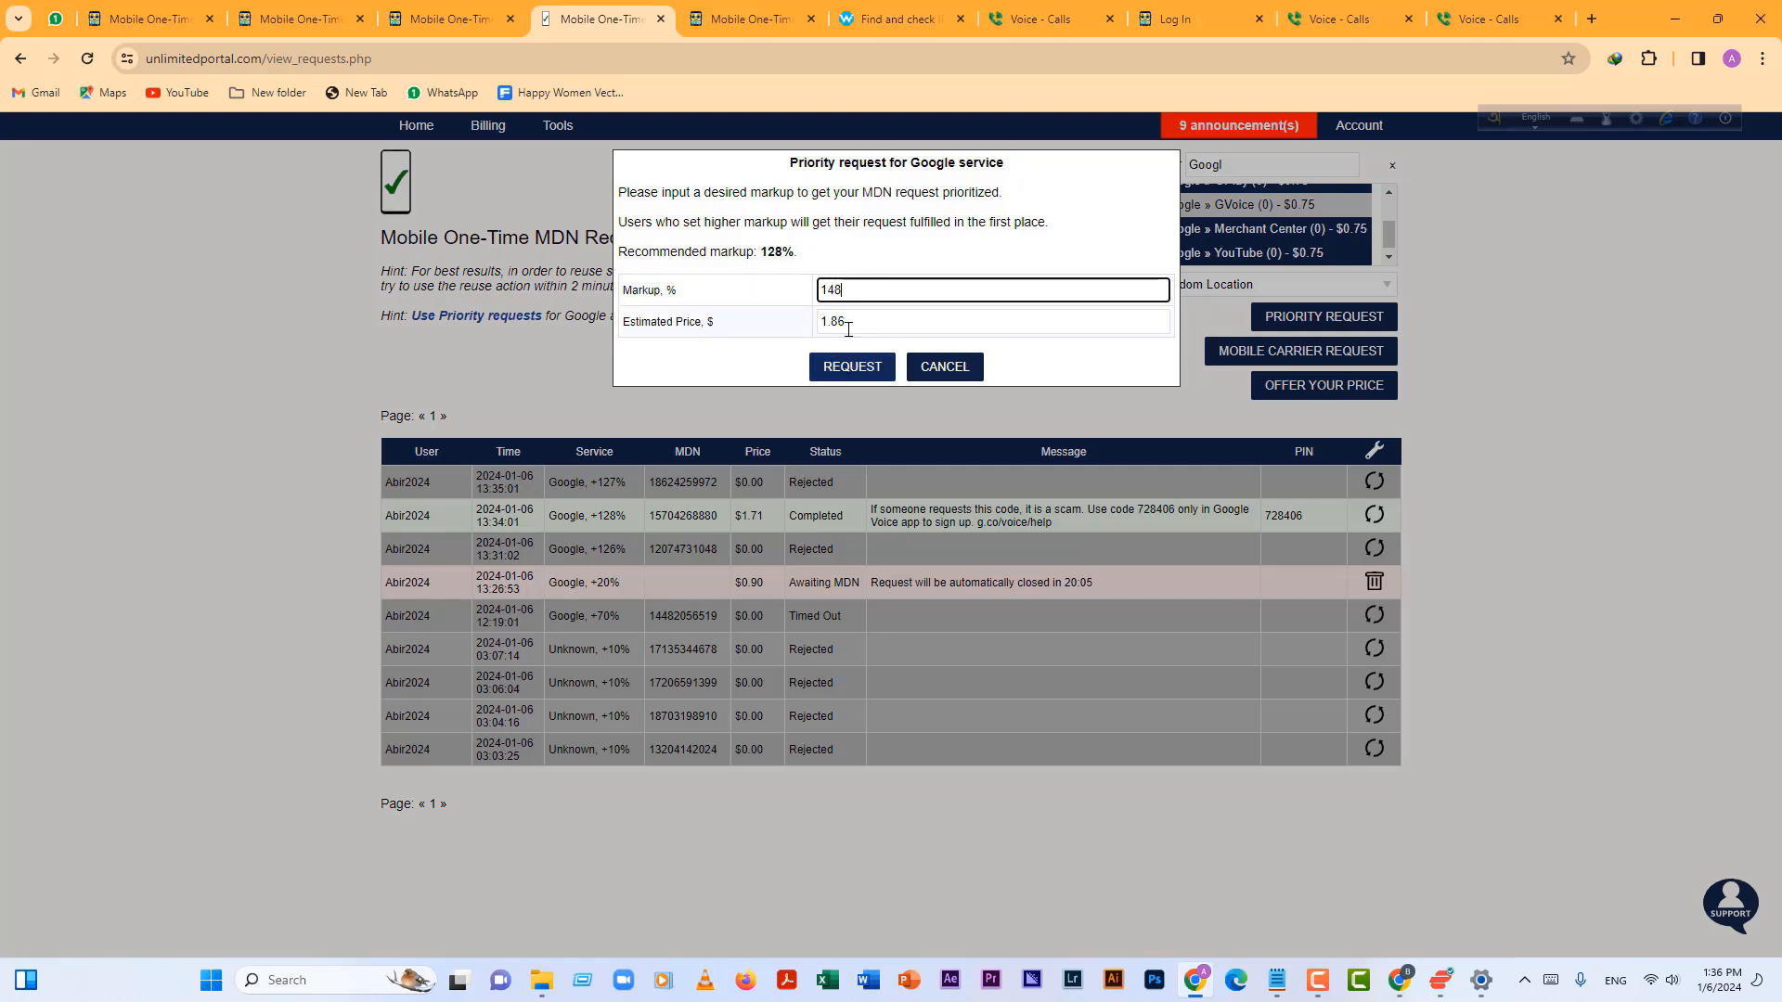
double_click(819, 322)
left_click_drag(870, 286, 793, 306)
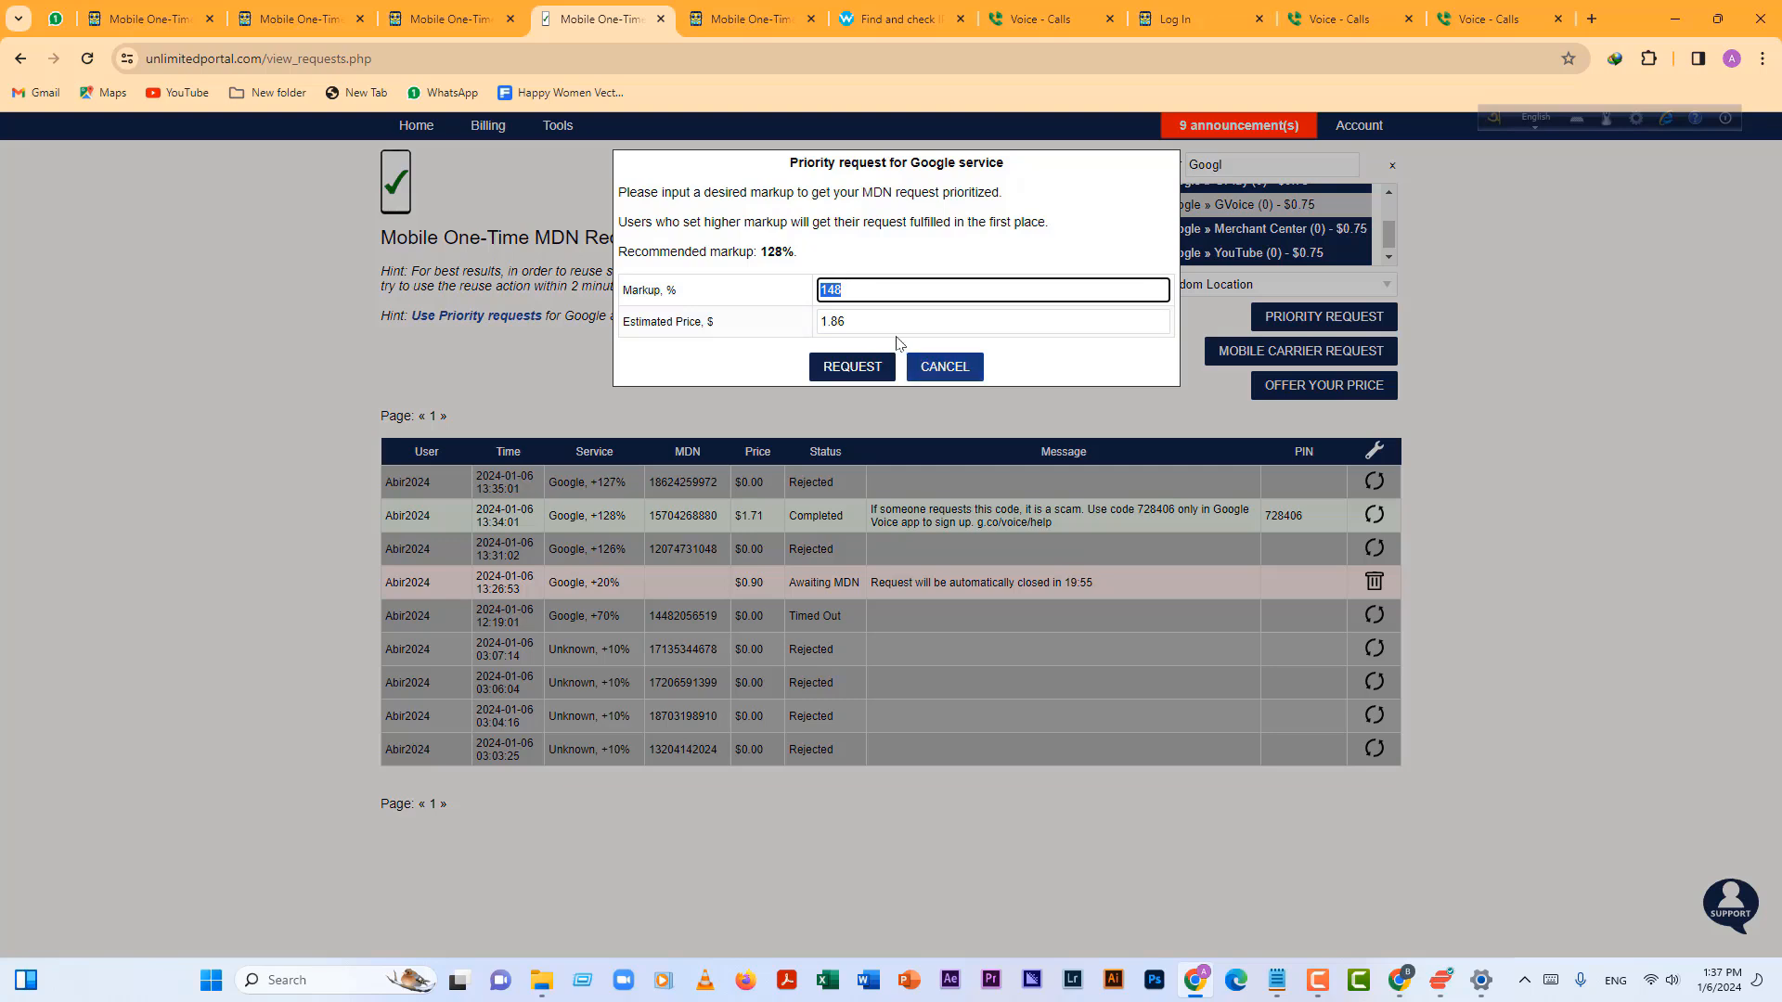
Clear the markup, cancel the priority request, and return to the Google Voice calls page
key("Tab")
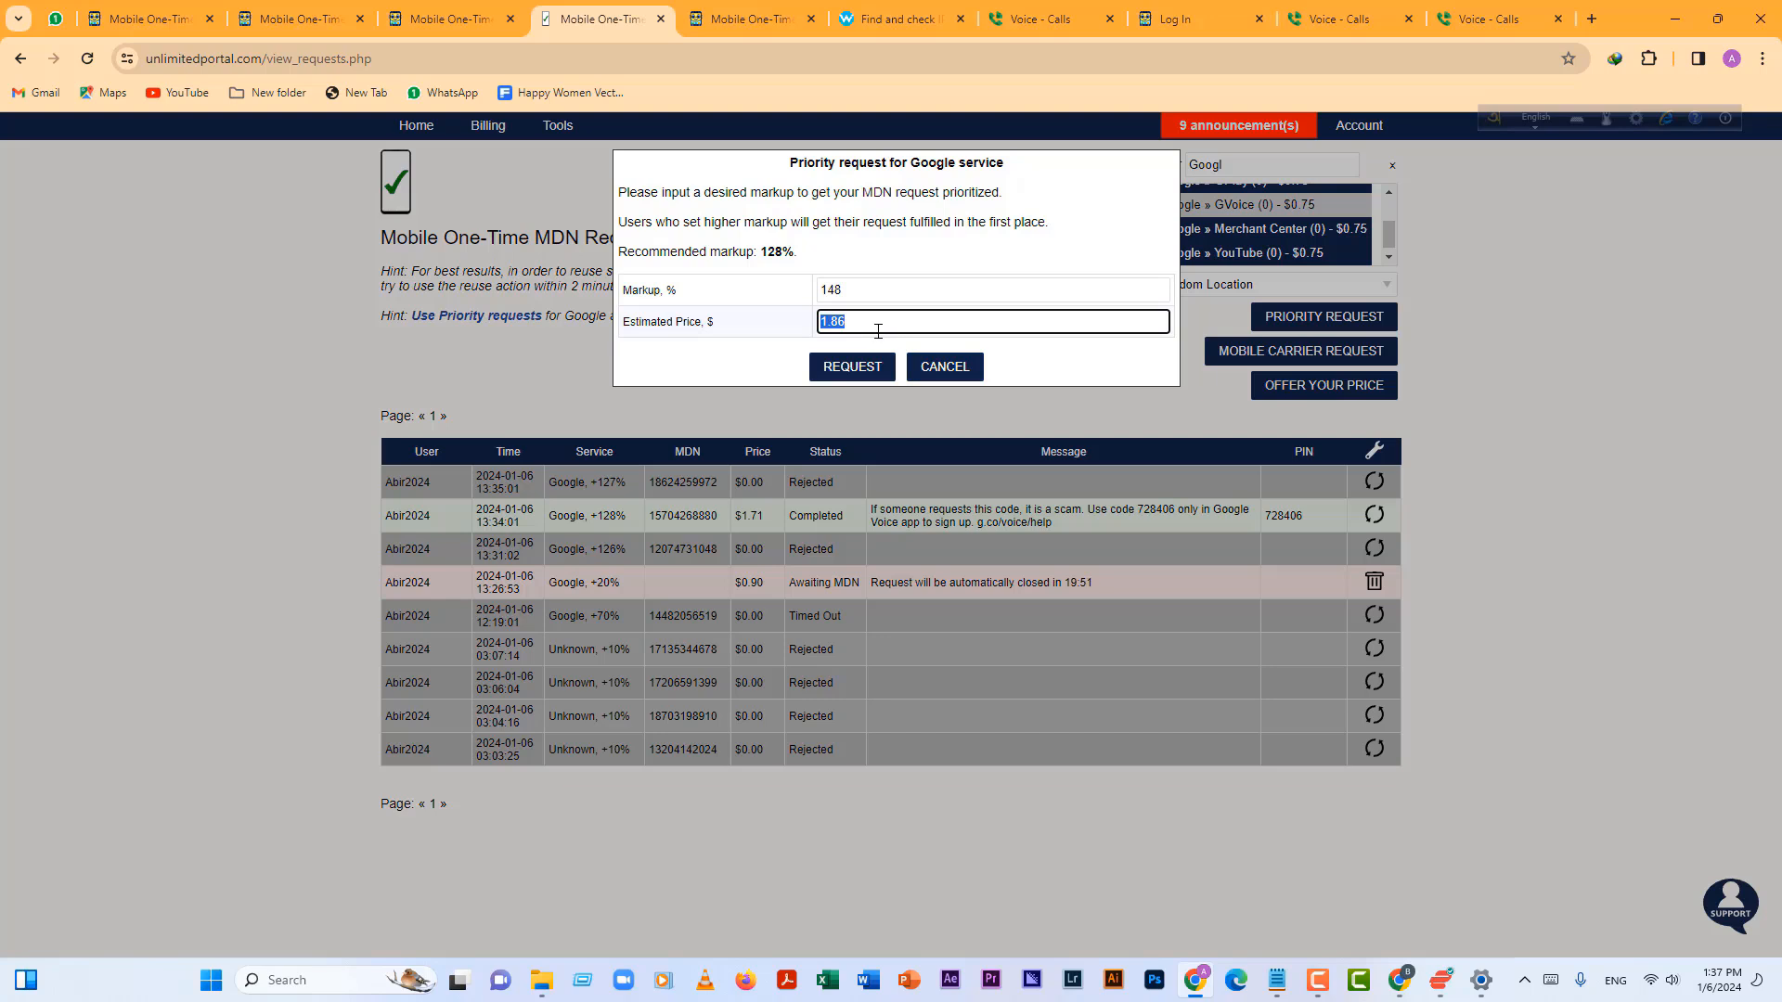
double_click(882, 290)
key("BackSpace")
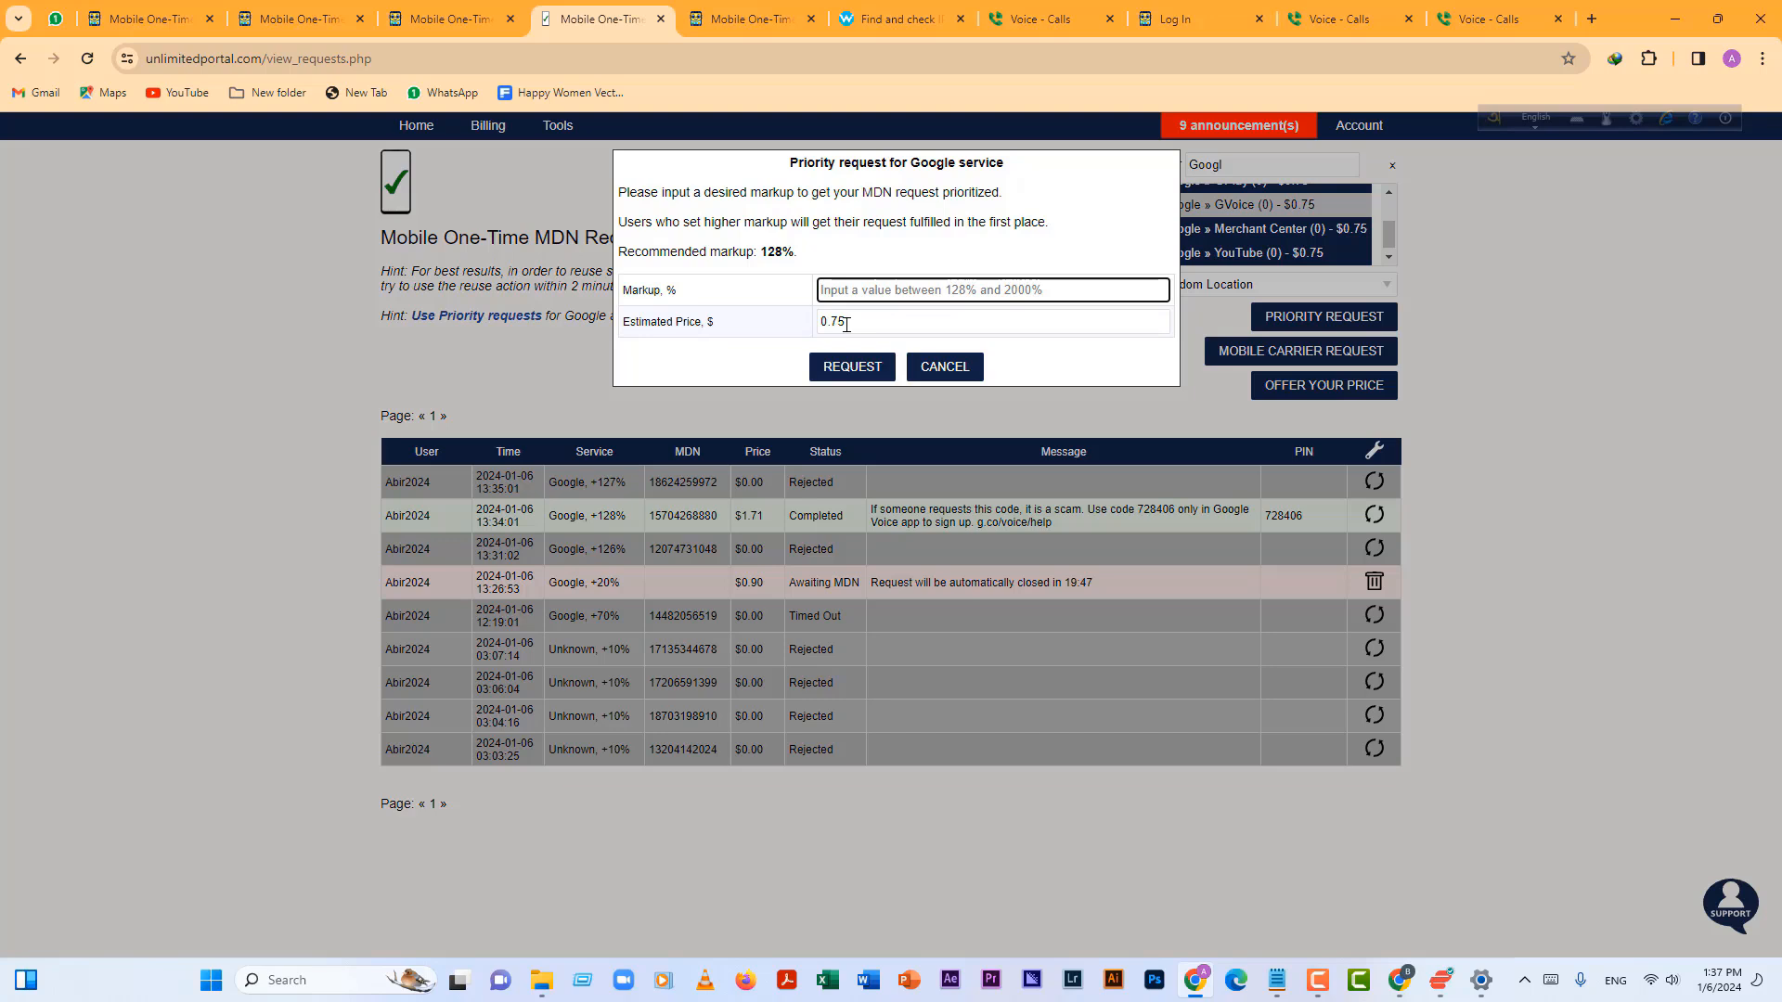
left_click(846, 324)
left_click(859, 294)
left_click(953, 375)
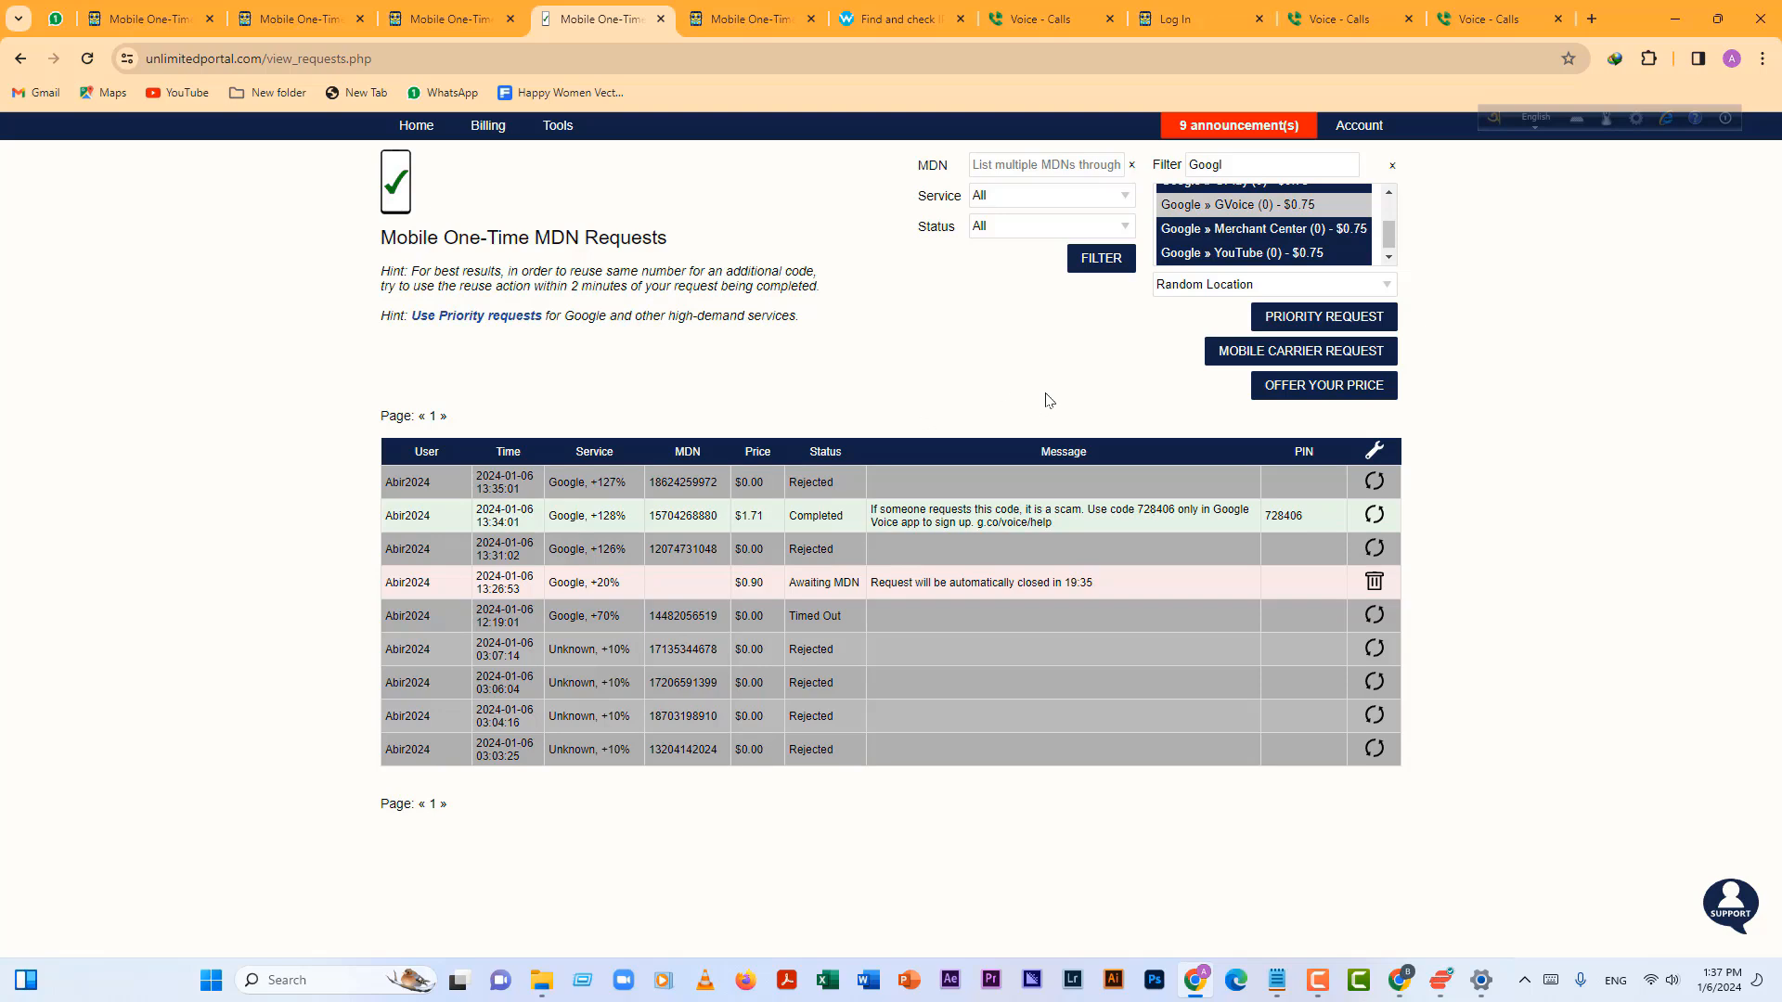
left_click(1531, 8)
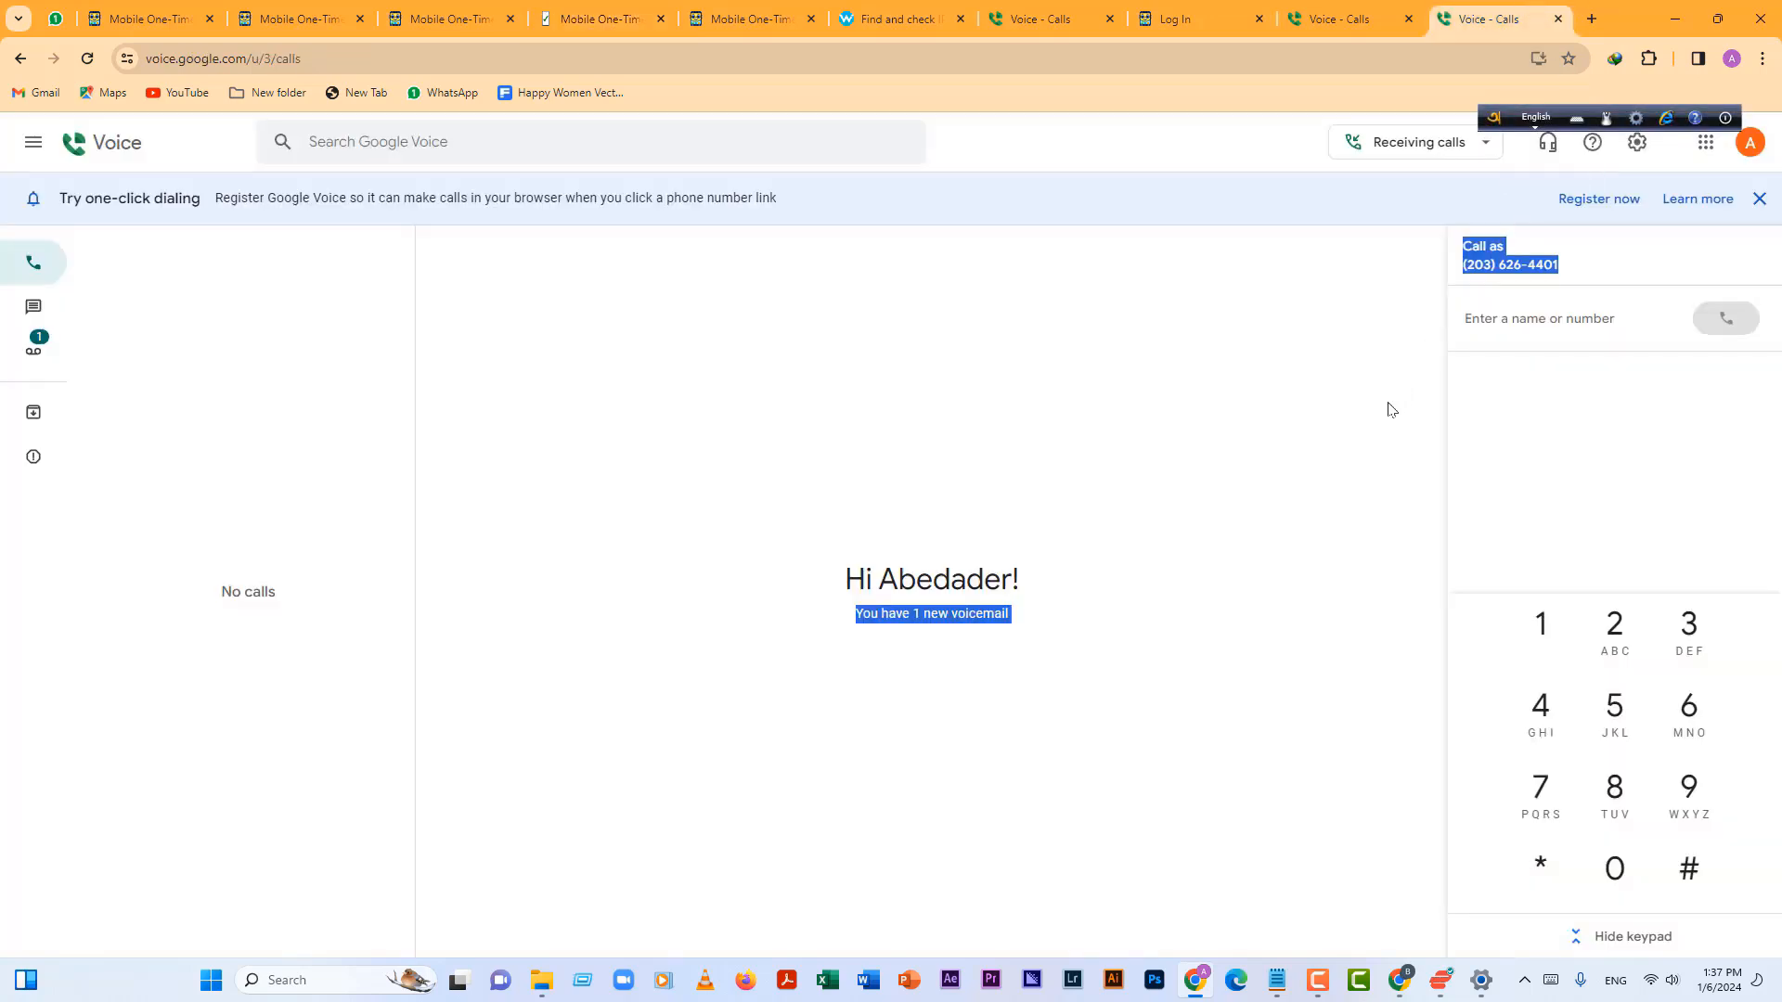
left_click(1350, 392)
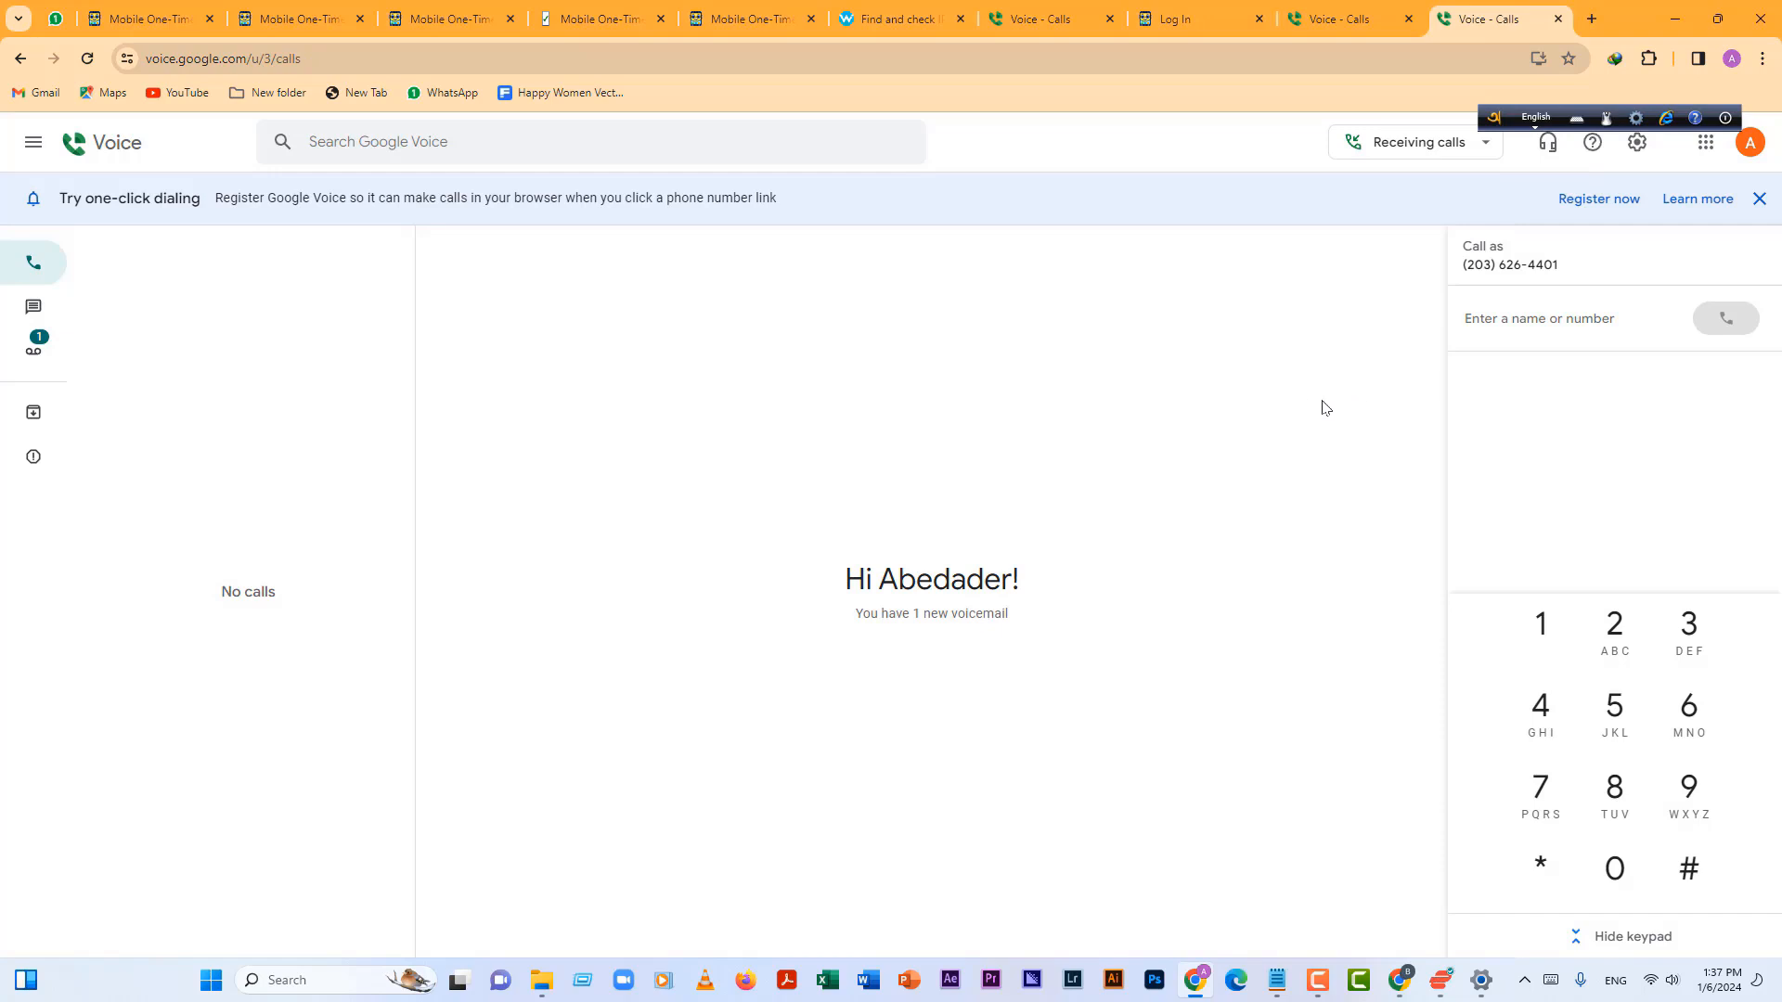